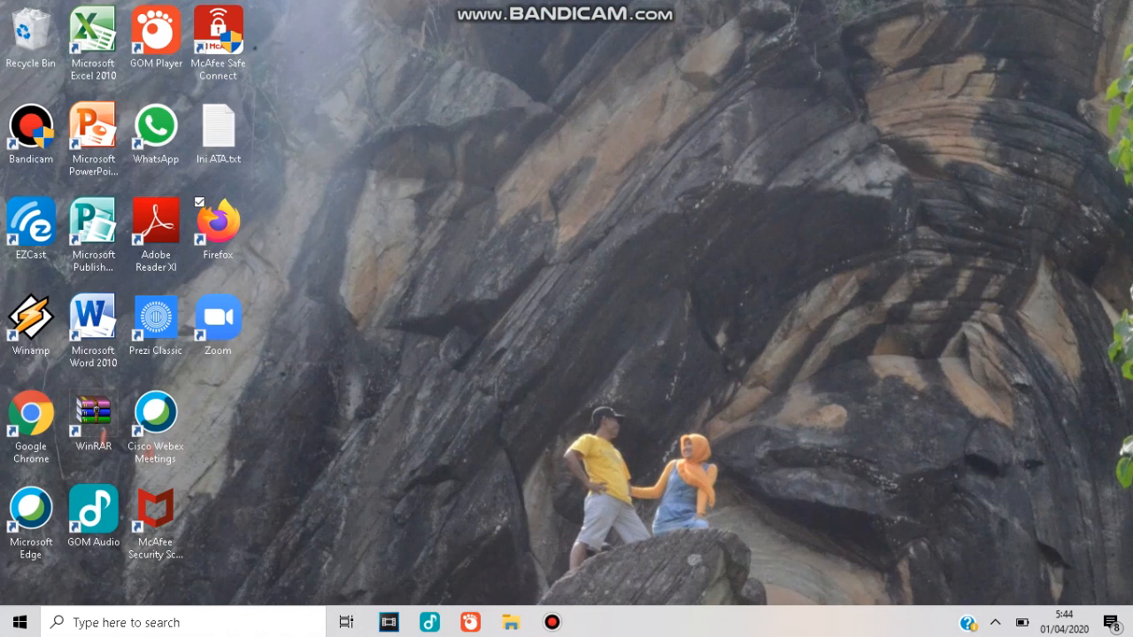
Launch Google Chrome from the desktop and minimize its window.
left_click(31, 416)
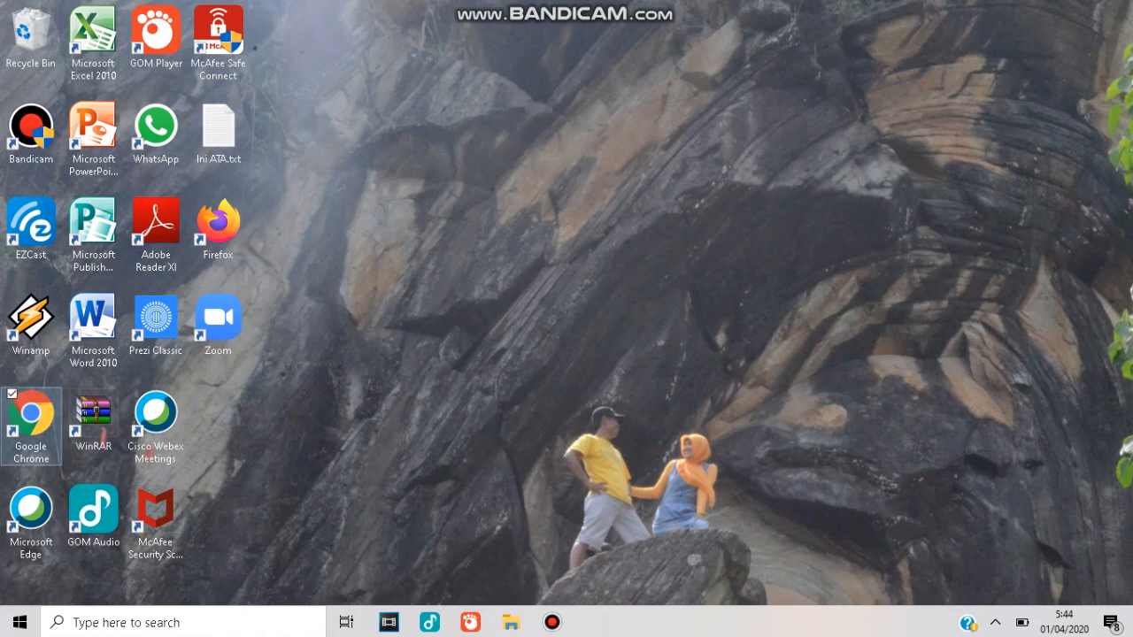
double_click(31, 417)
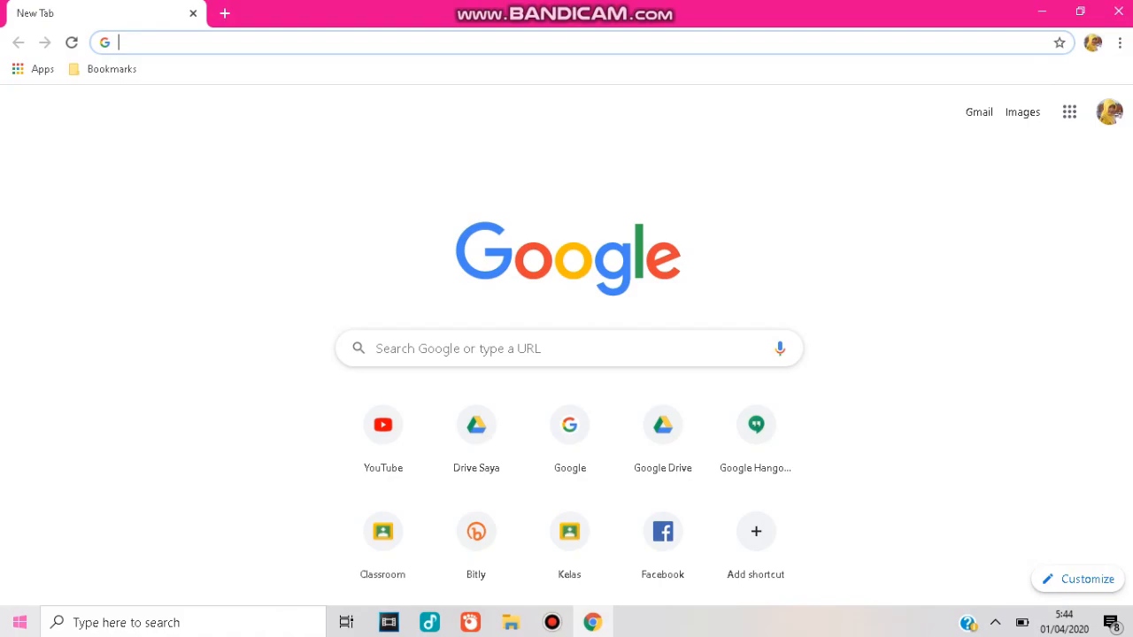
left_click(1042, 11)
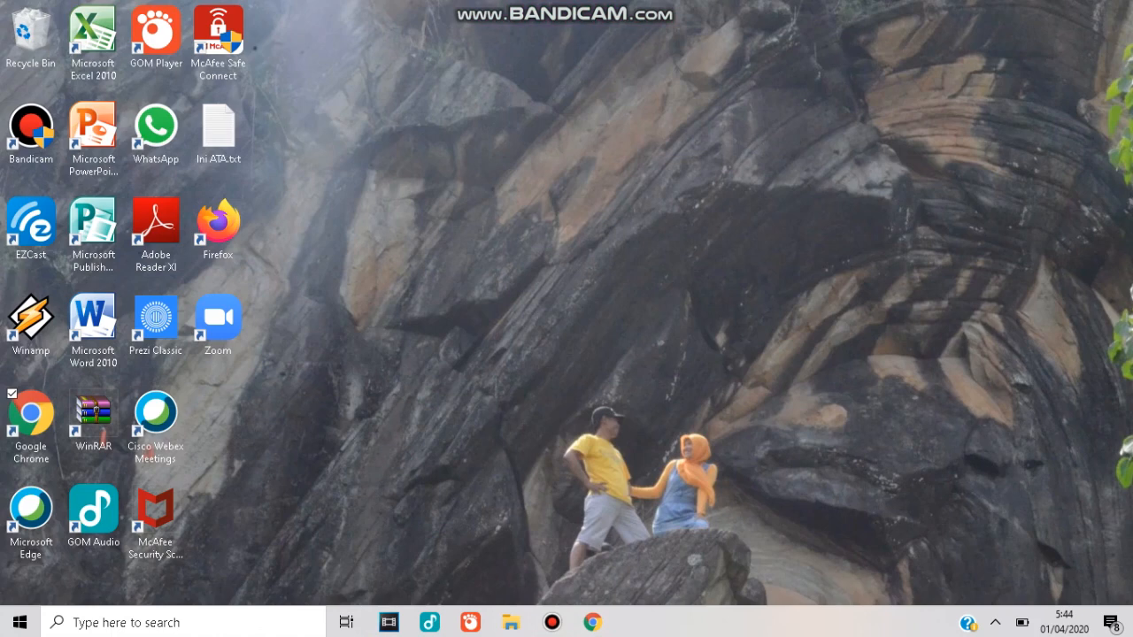
Launch Firefox from the desktop and decline the prompt to make it the default browser.
left_click(218, 228)
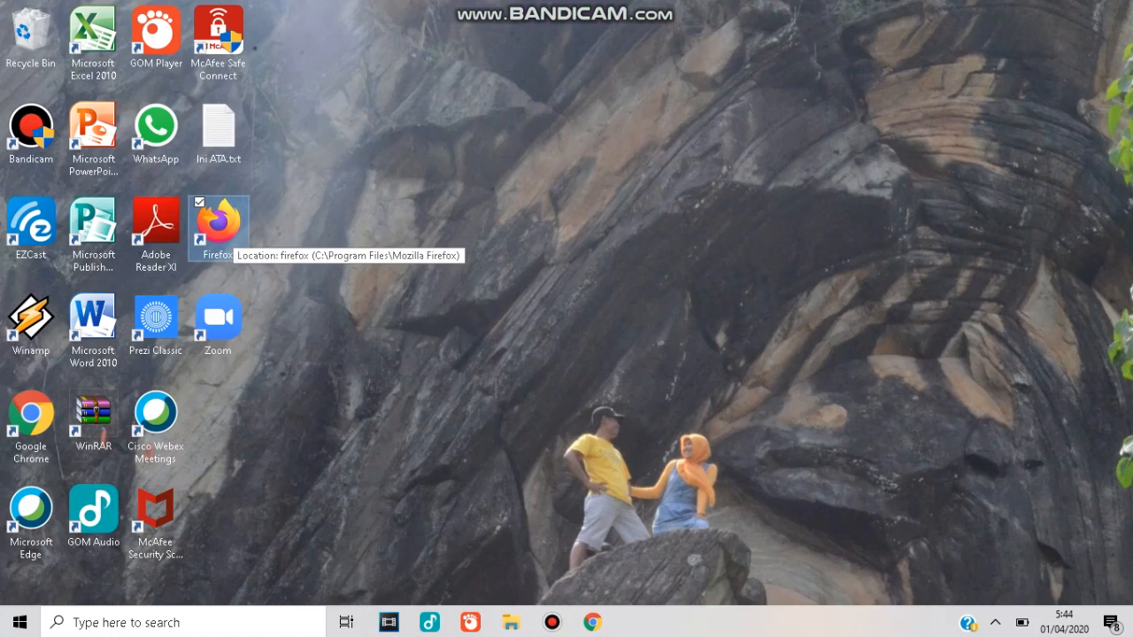
double_click(218, 228)
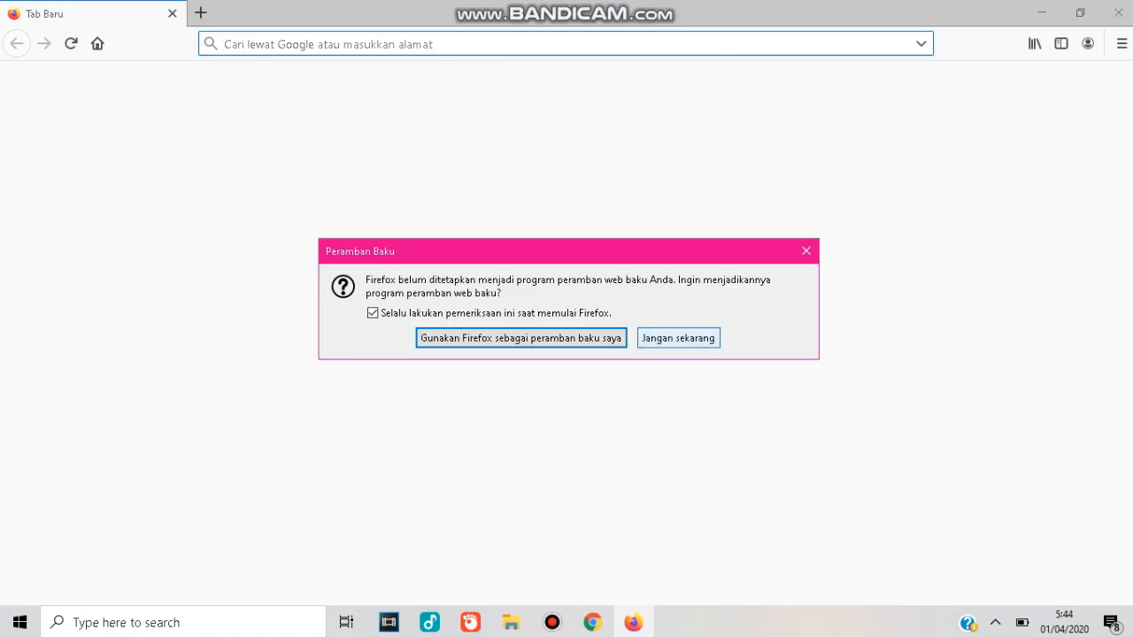
left_click(678, 339)
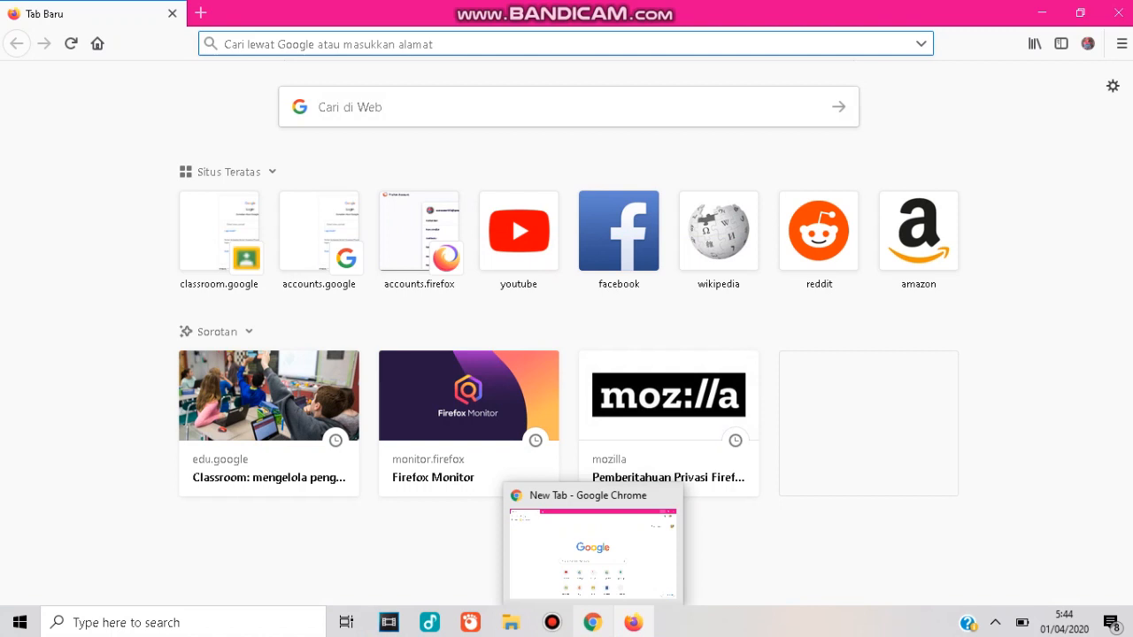
Switch back to Chrome and open classroom.google.com from the address bar.
left_click(592, 623)
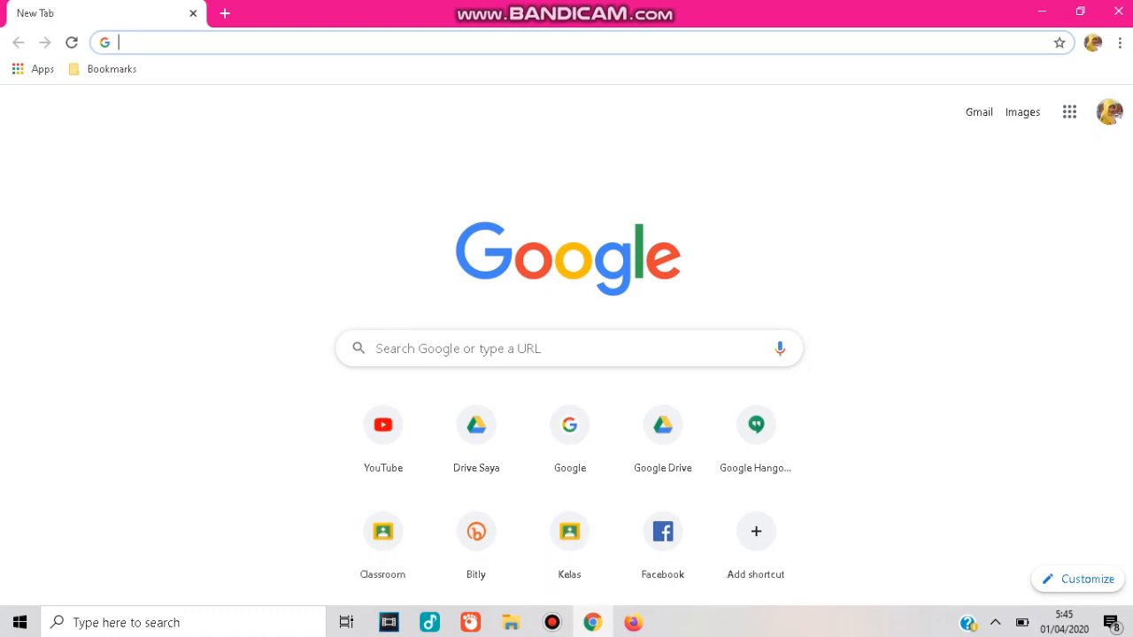
type("class")
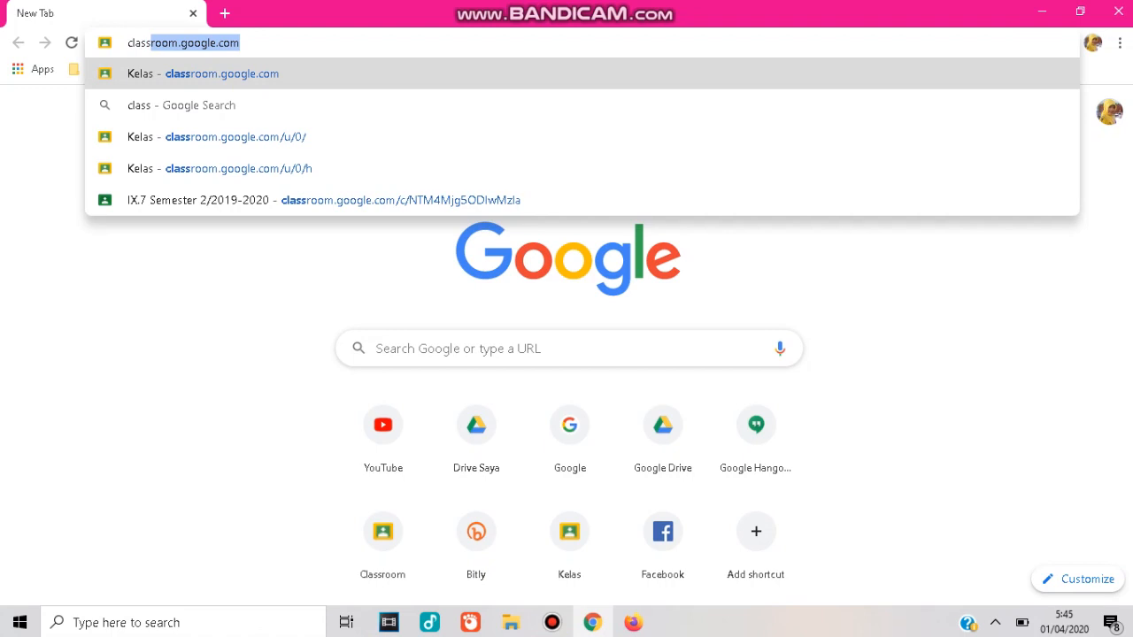
key("Return")
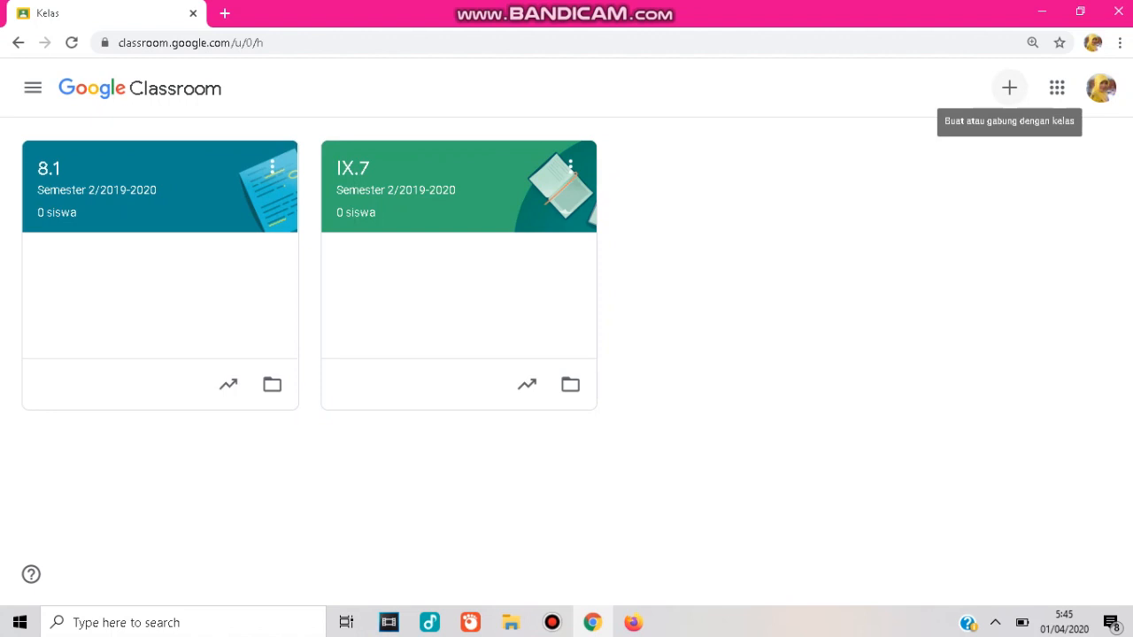
Start creating a new class and accept the G Suite for Education notice to continue.
left_click(1009, 87)
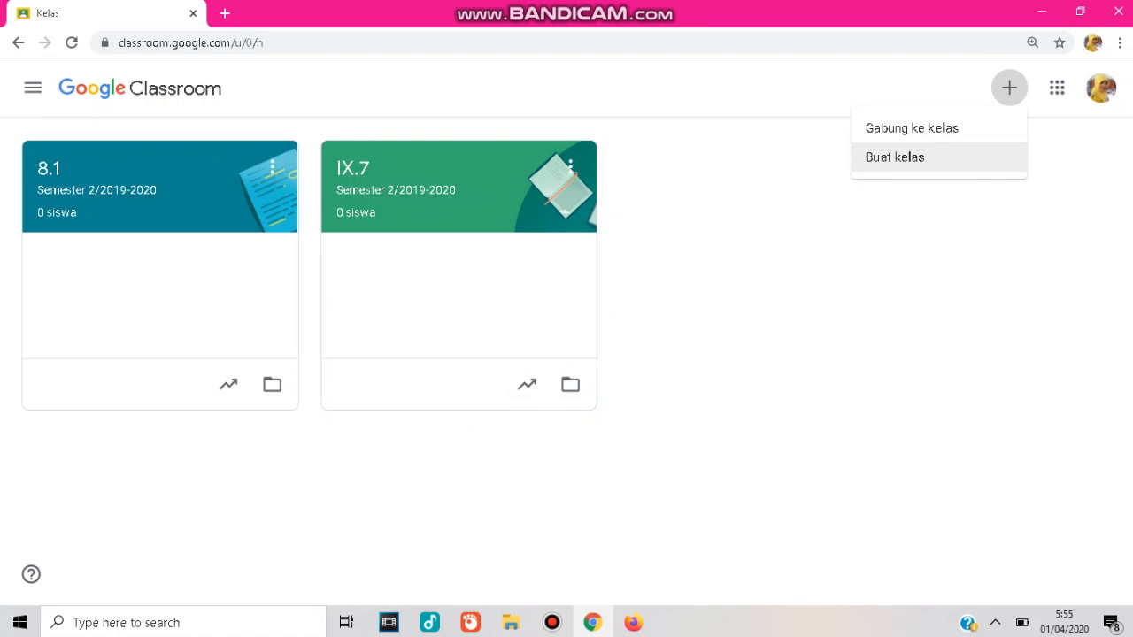
left_click(920, 157)
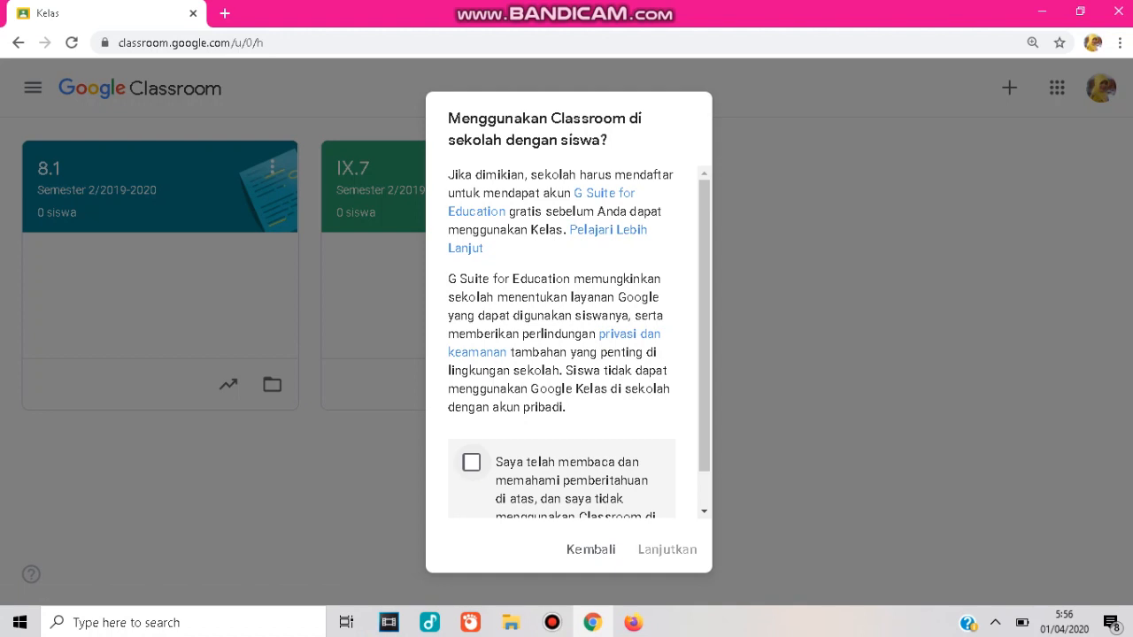
left_click(471, 462)
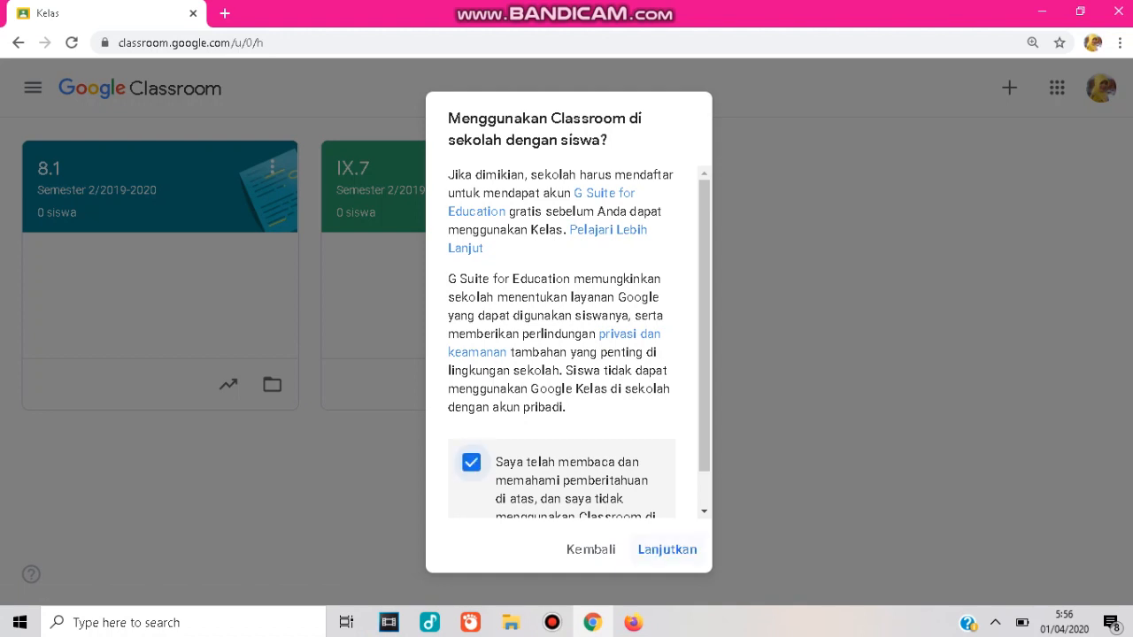
left_click(667, 549)
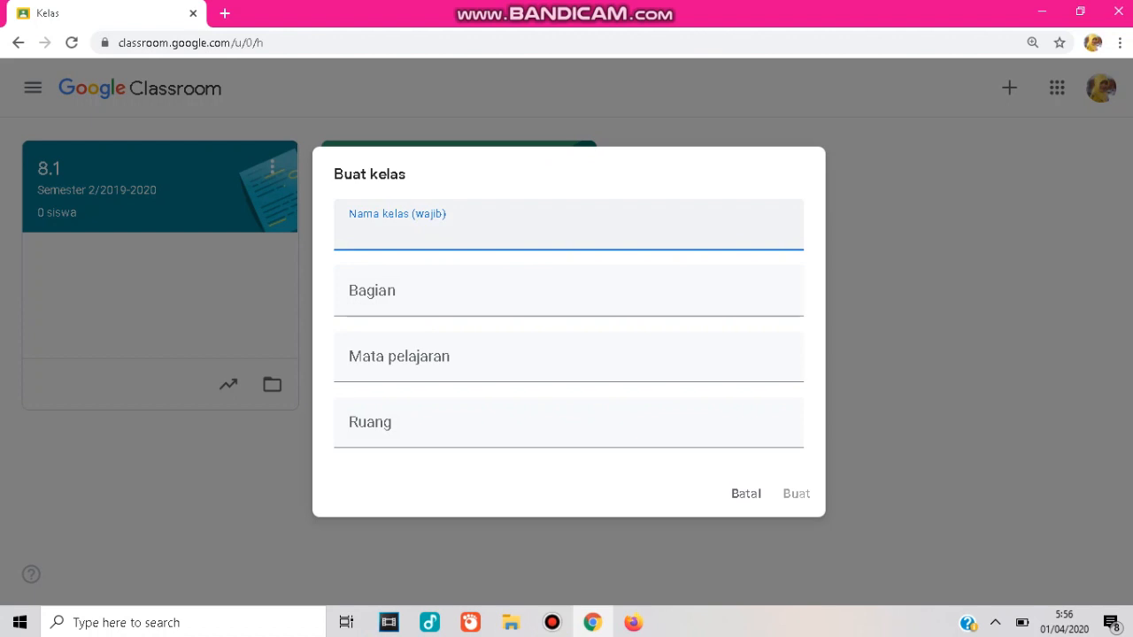
Enter the class name 8.3 and the section Semester 2/2019-2020 in the new class form.
type("8.3")
left_click(569, 292)
type("Se")
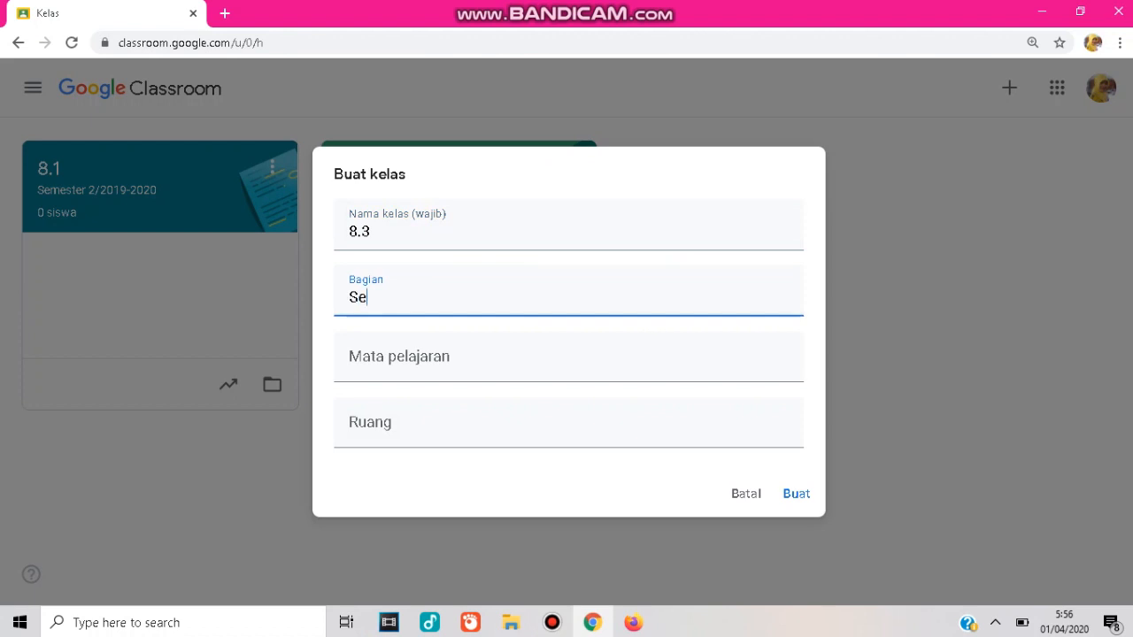
type("mester 2/2019")
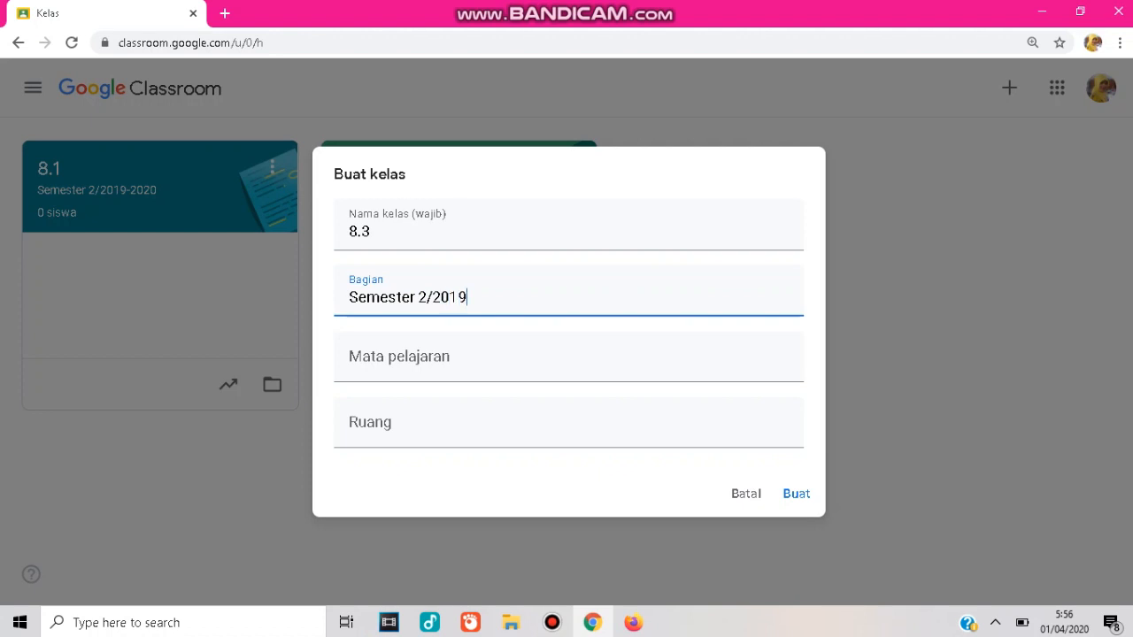
type("-2020")
key("Tab")
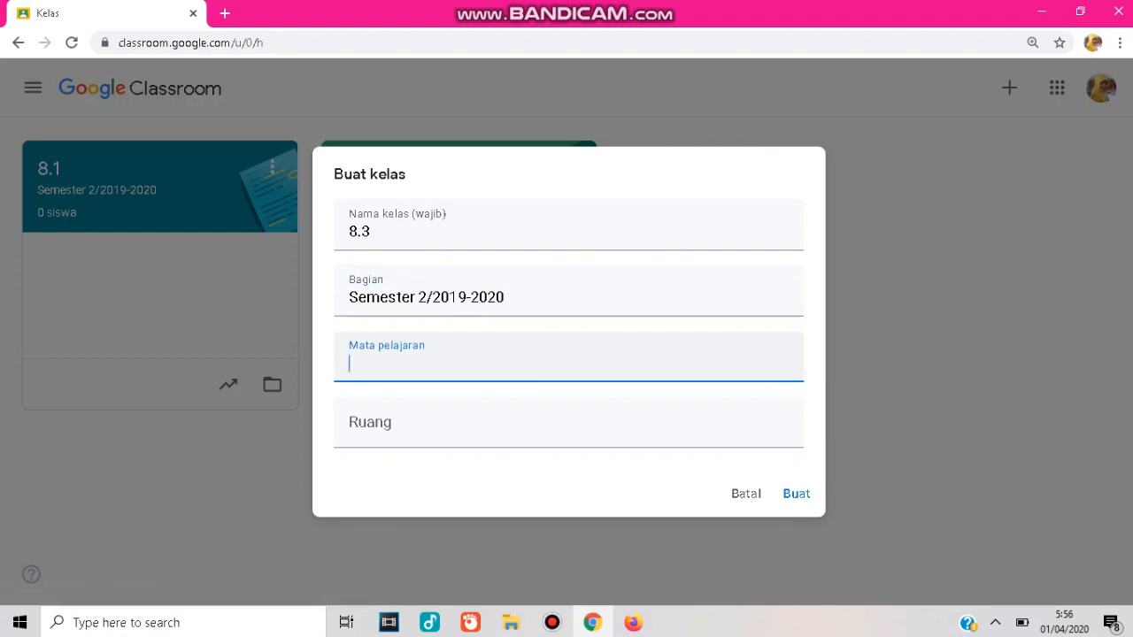
Set the subject to IPS and the room to Ruang 8.3, then create the class.
type("IPS")
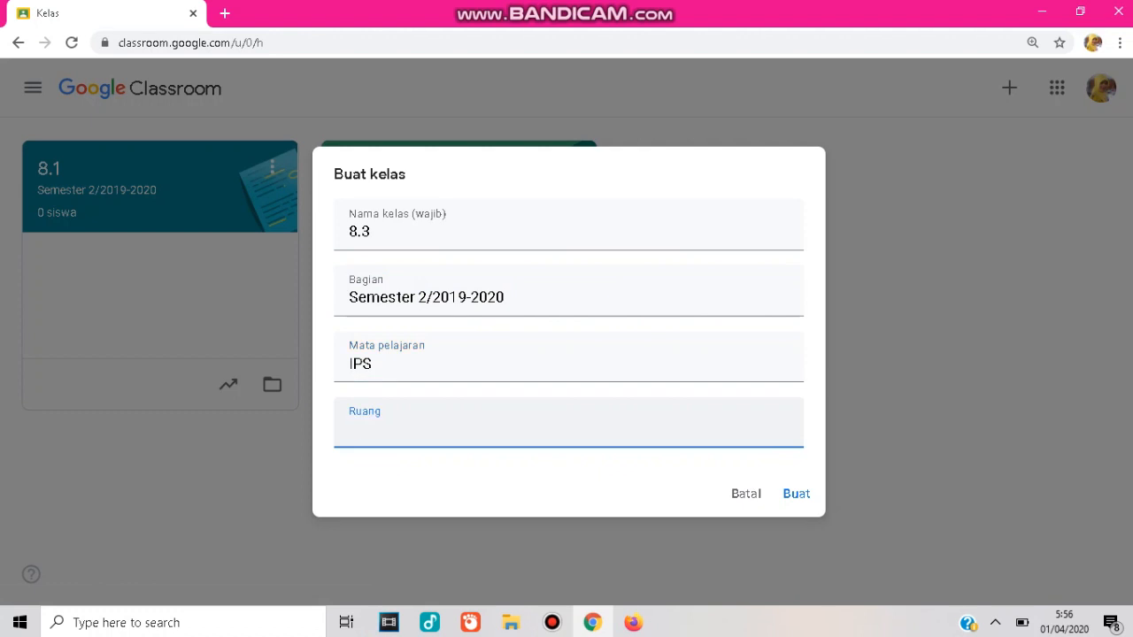
type("Ruang 8.3")
left_click(796, 493)
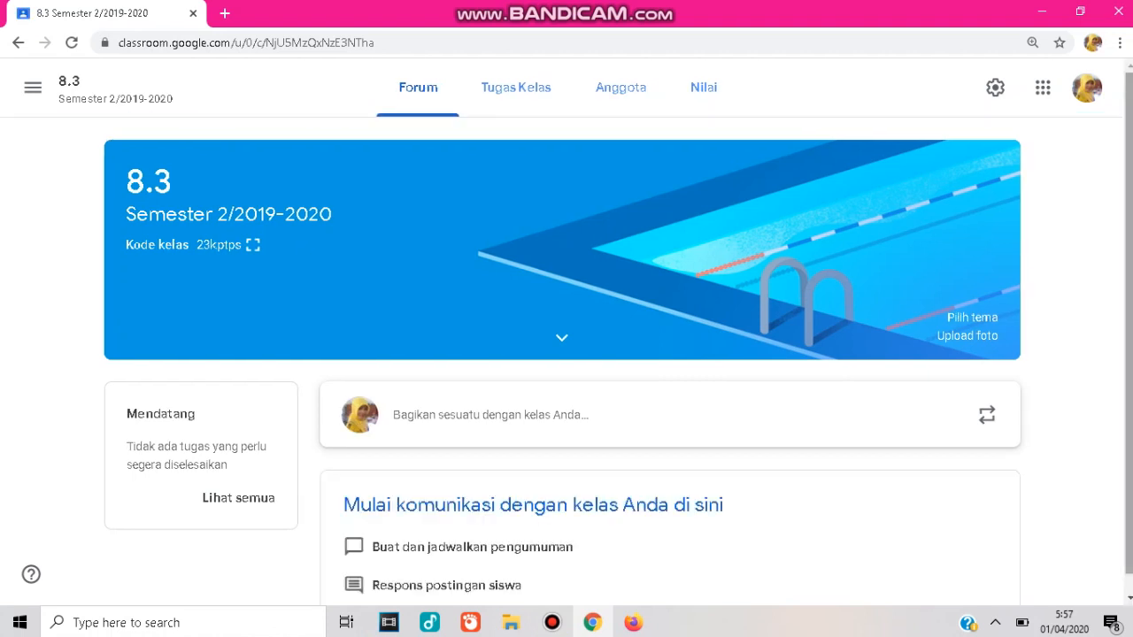
Browse the new class's Classwork, People and Grades pages.
scroll(566, 339, "down", 1)
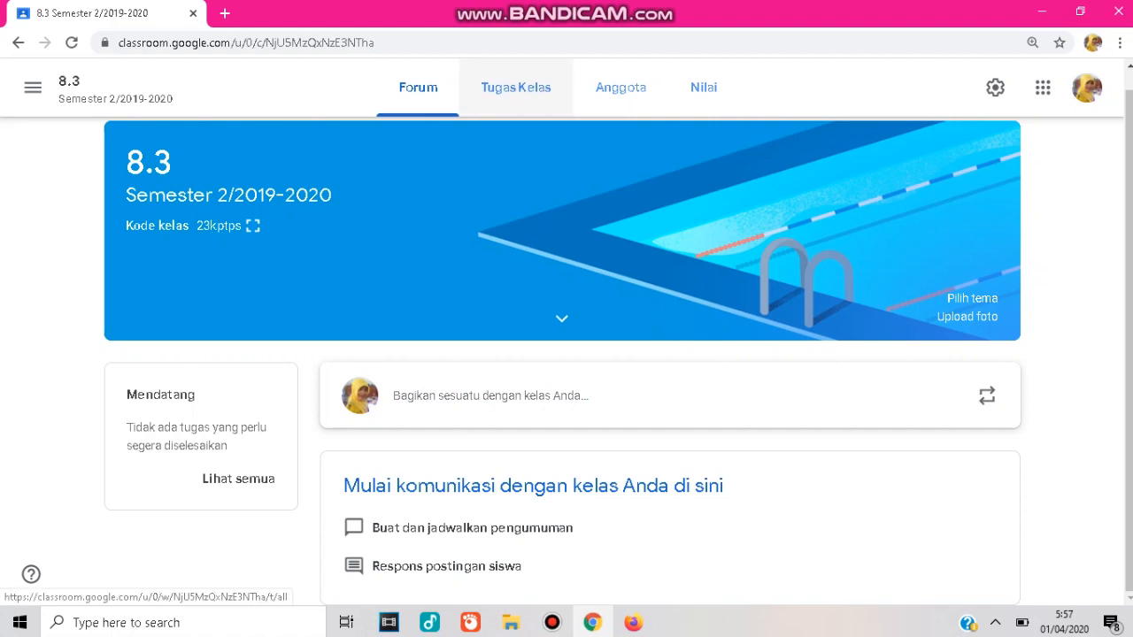
left_click(516, 86)
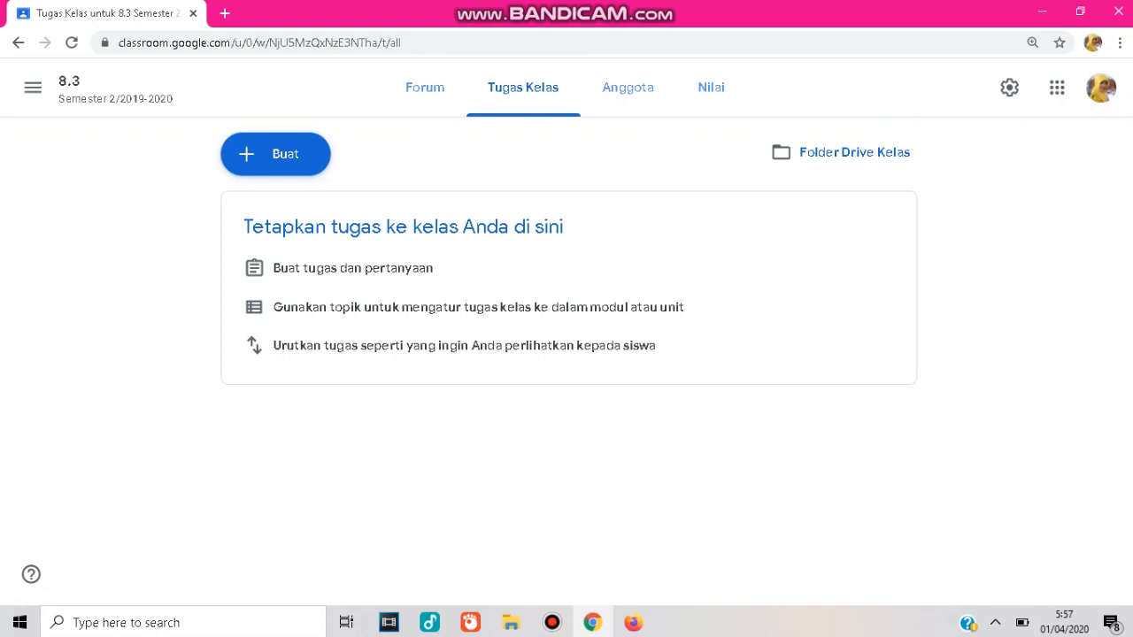
left_click(628, 87)
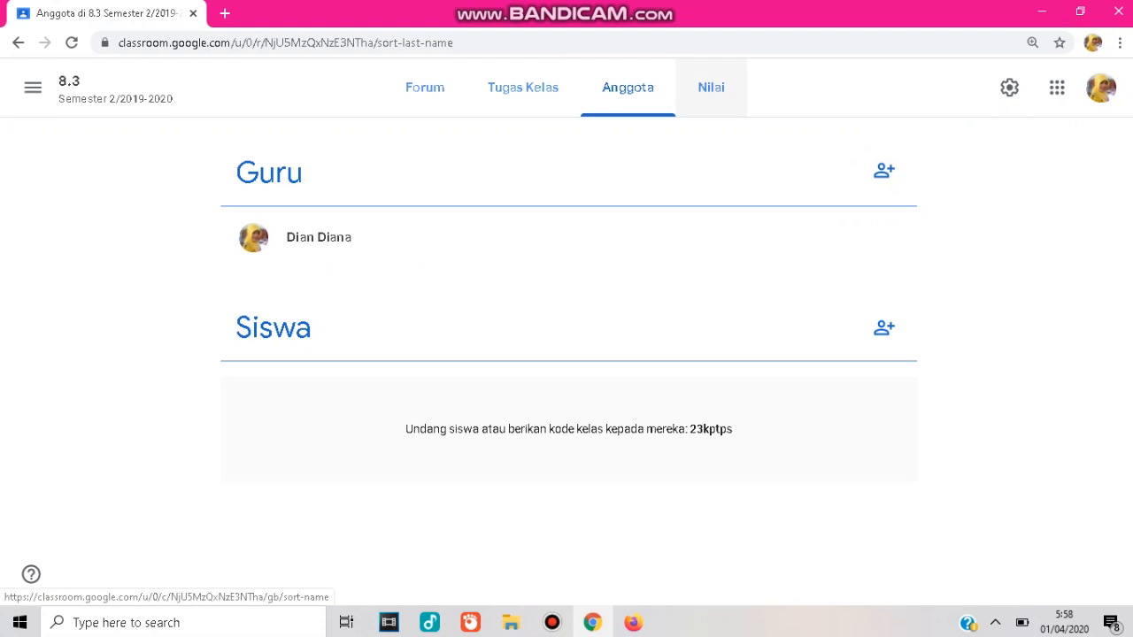
left_click(711, 86)
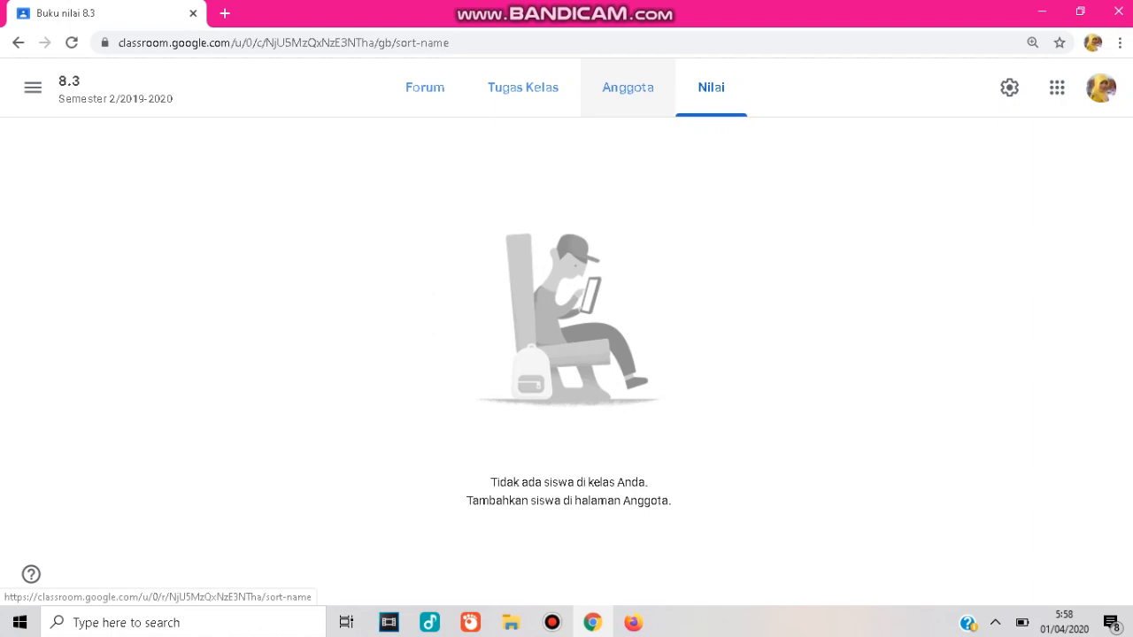
On the People page, invite a co-teacher to the class by searching the teacher's e-mail address.
left_click(628, 87)
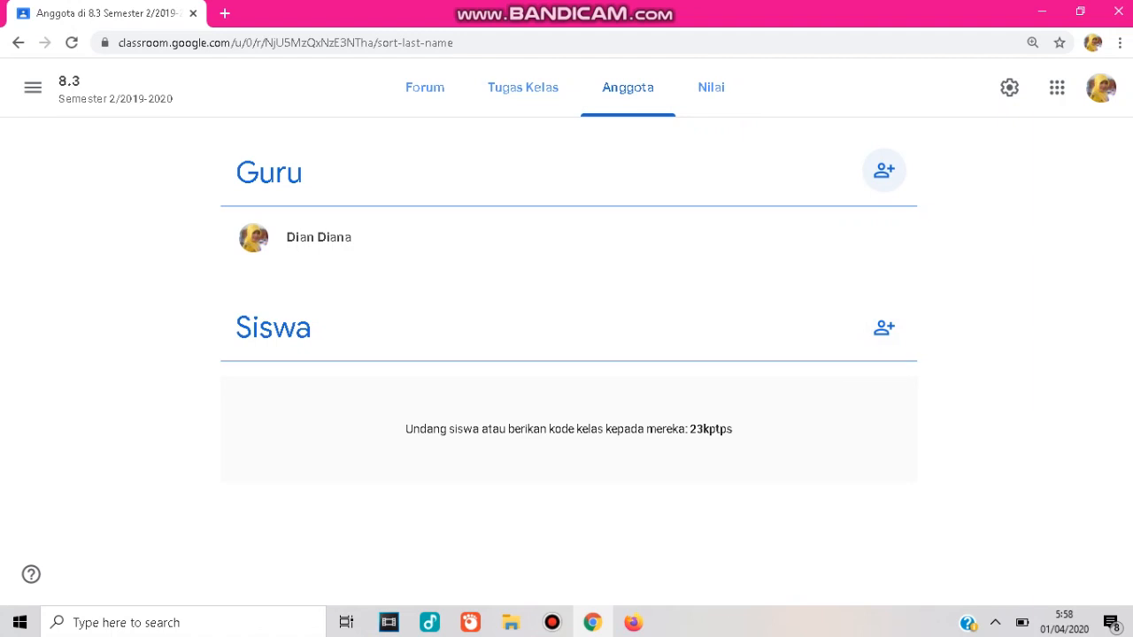
left_click(884, 170)
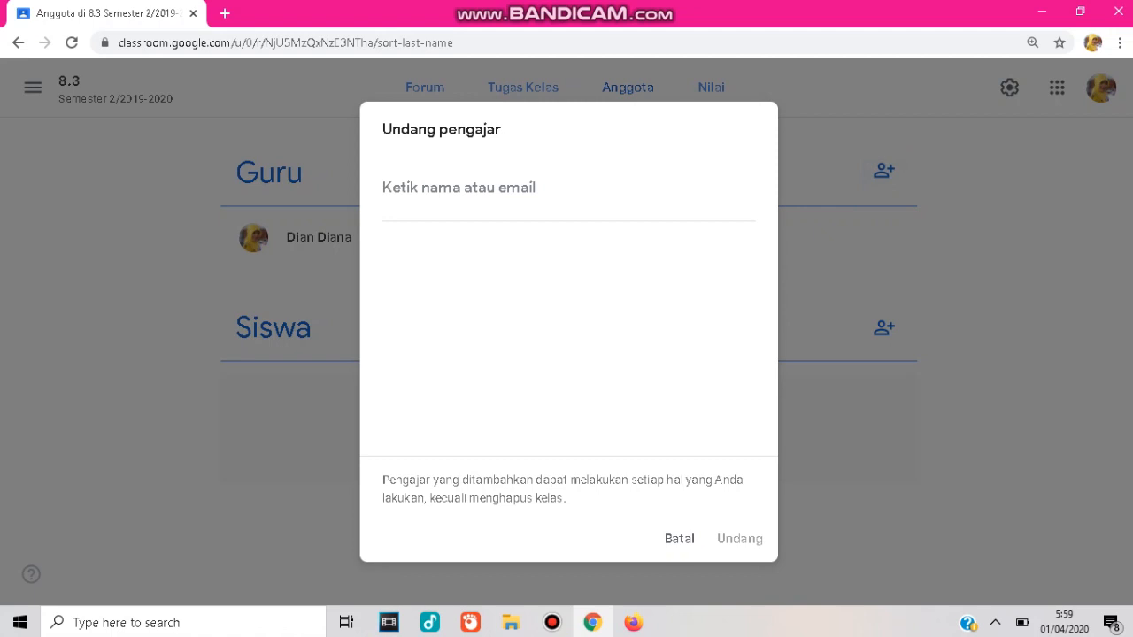
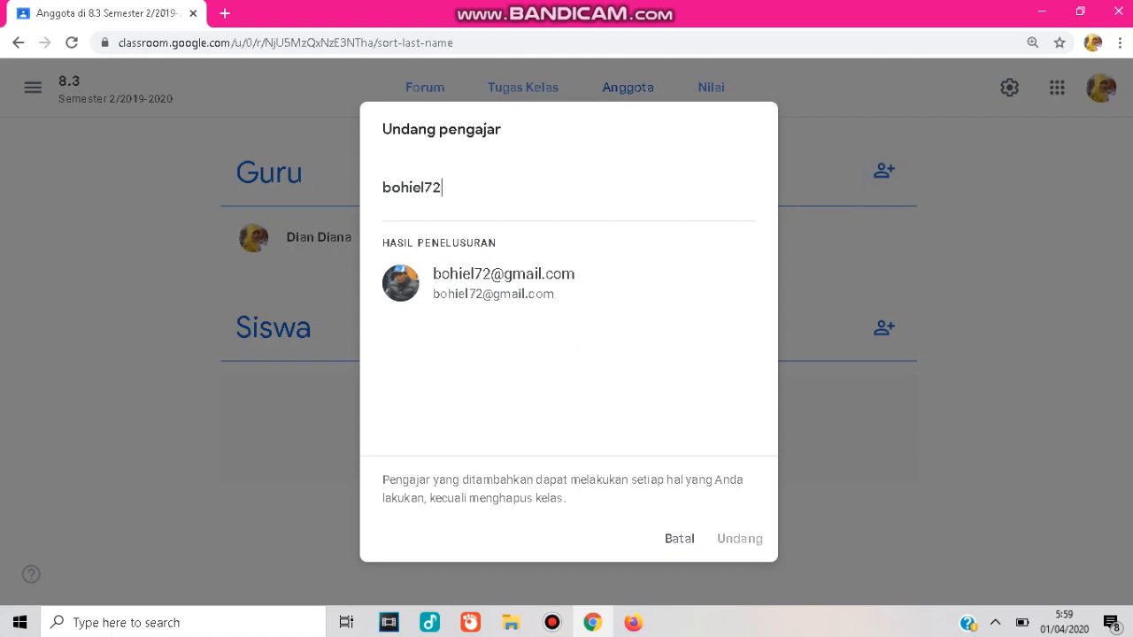
key("Return")
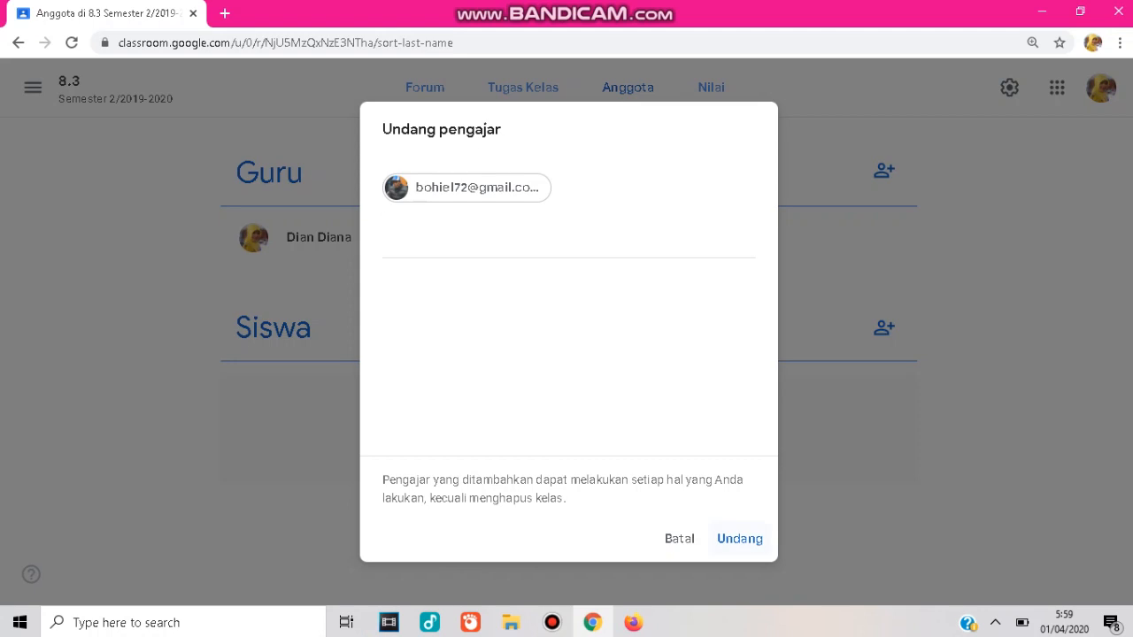
left_click(740, 539)
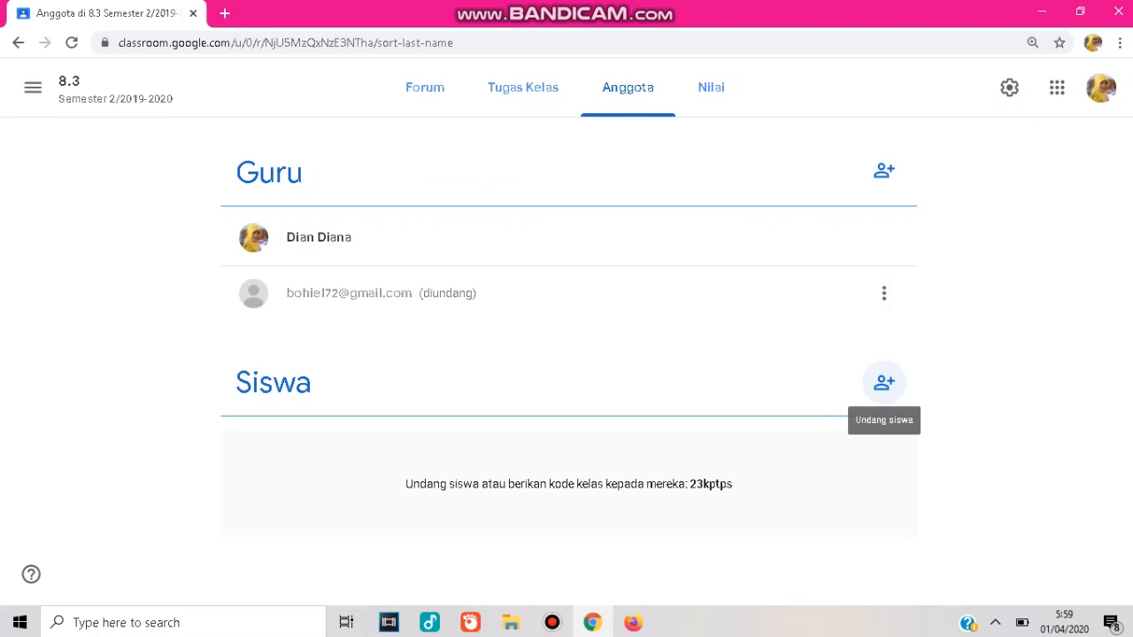
Invite a student to the class by searching and selecting the student's e-mail address.
left_click(884, 383)
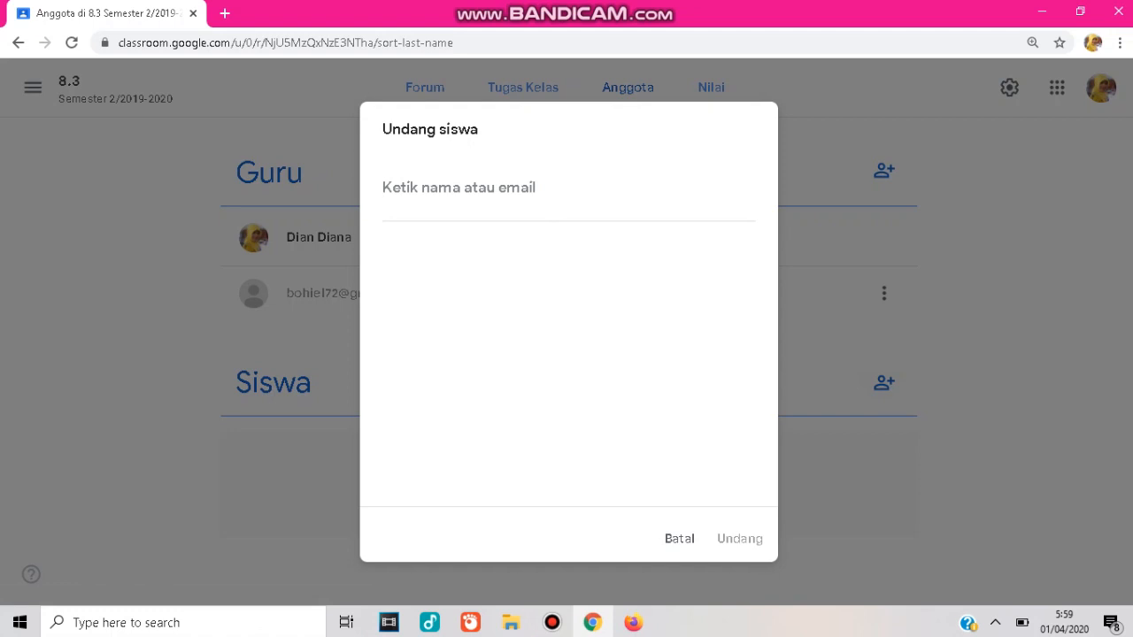
type("r")
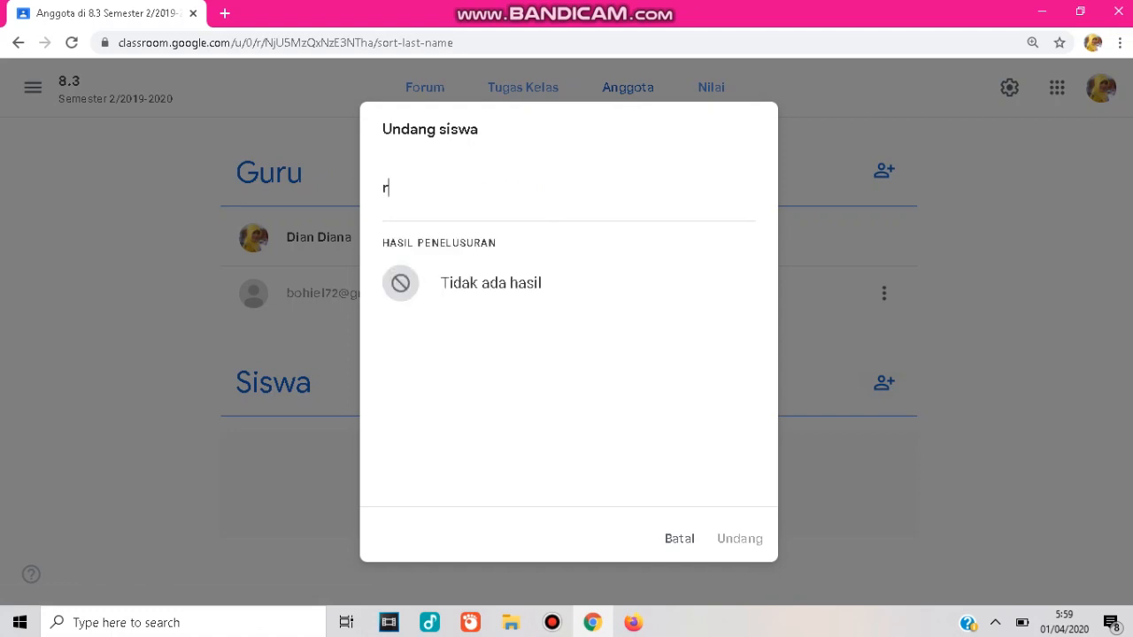
type("e")
key("BackSpace")
key("BackSpace")
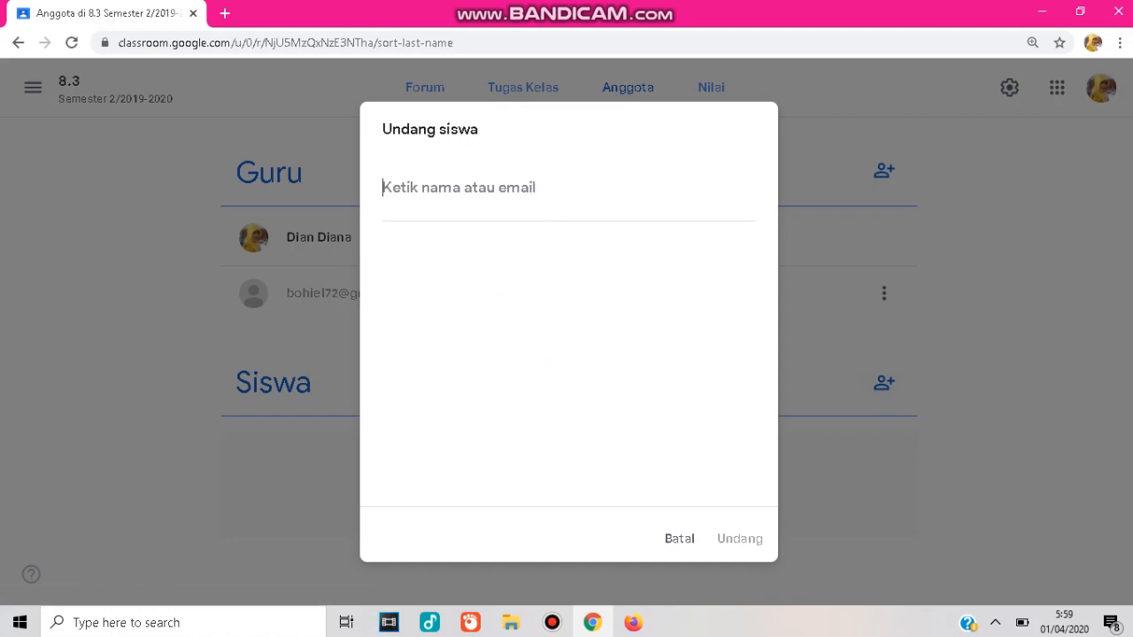
type("sha")
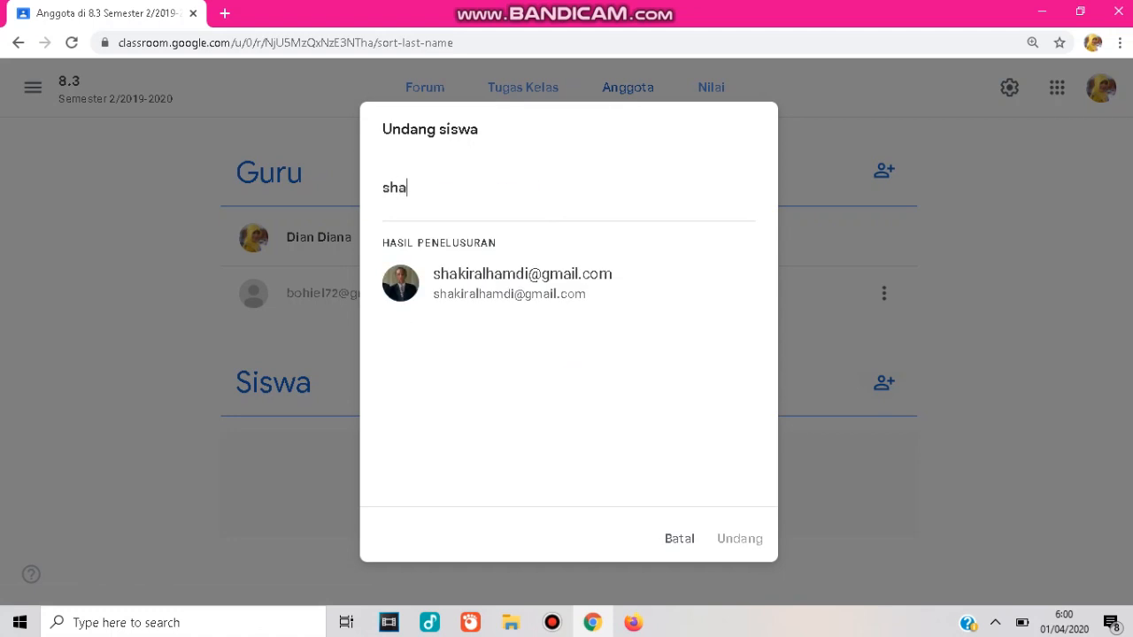
key("Return")
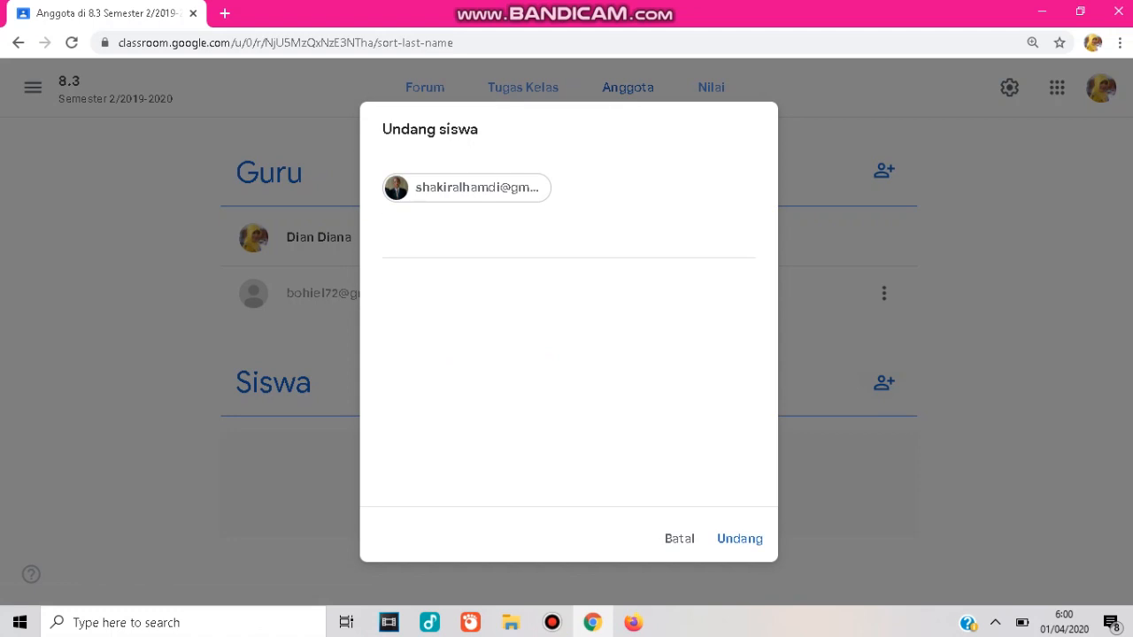
left_click(740, 539)
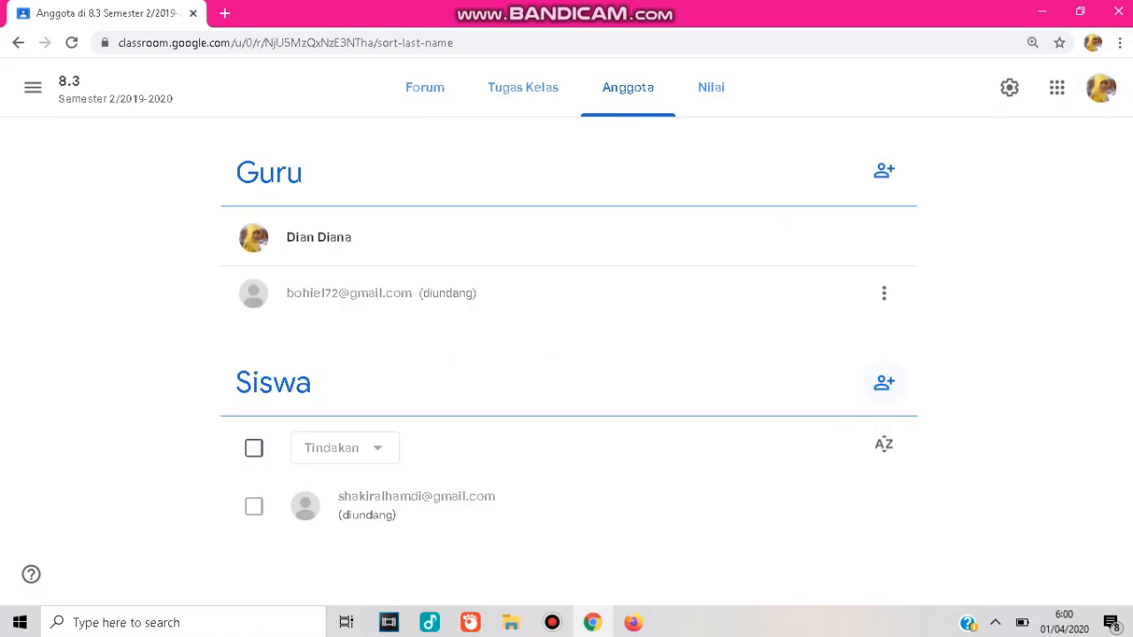
Invite a second student by searching the student's e-mail address in the student invitation dialog and sending the invitation.
left_click(884, 383)
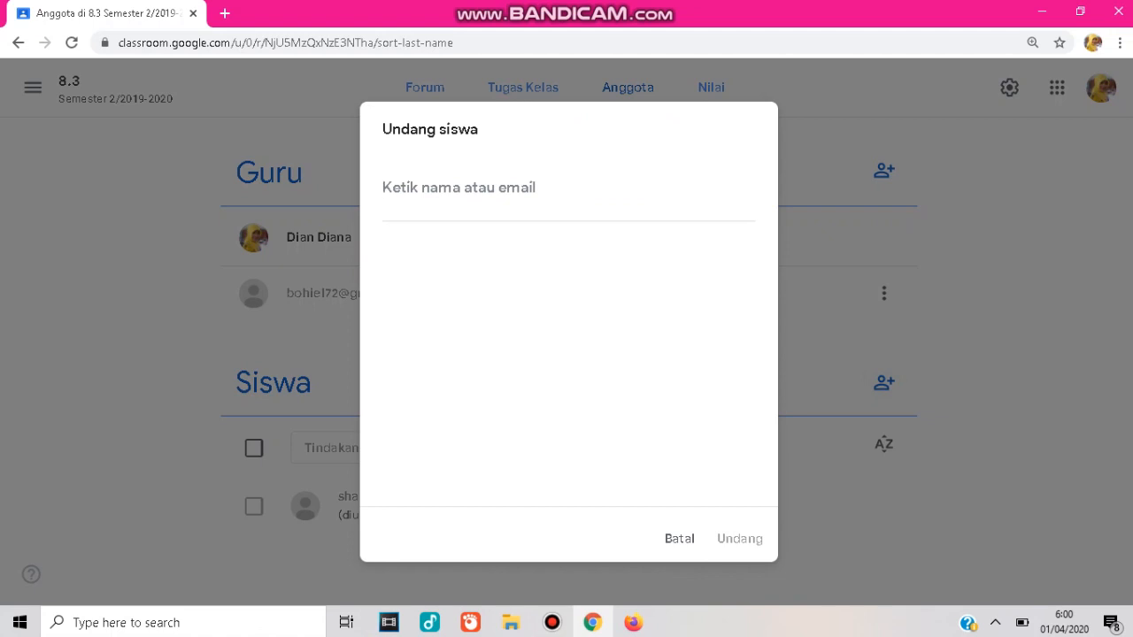
type("reg")
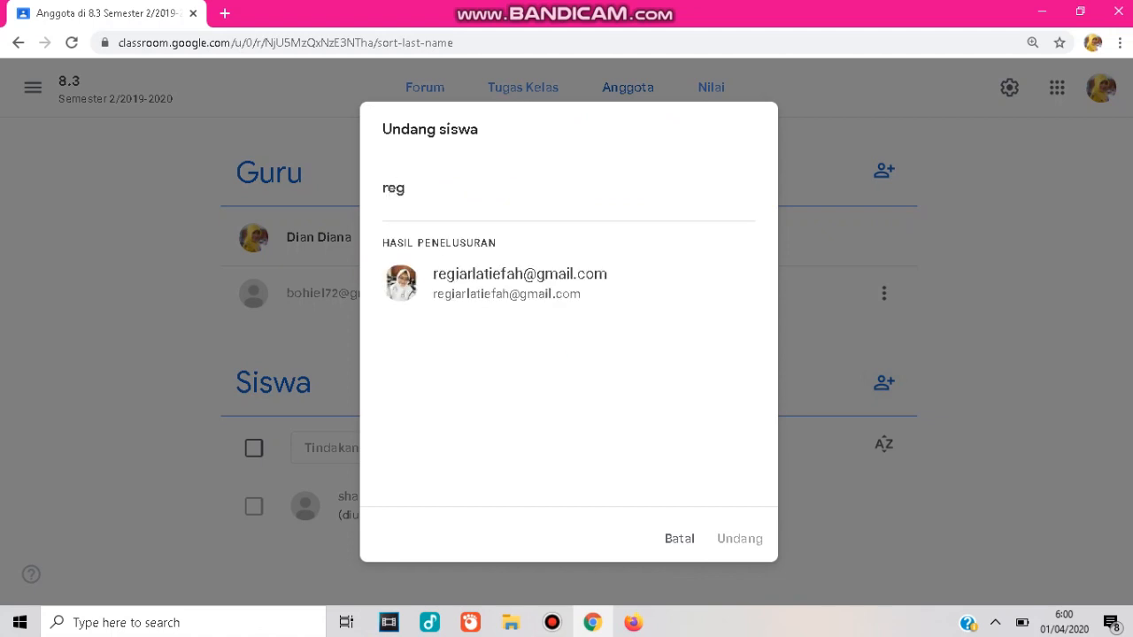
left_click(519, 283)
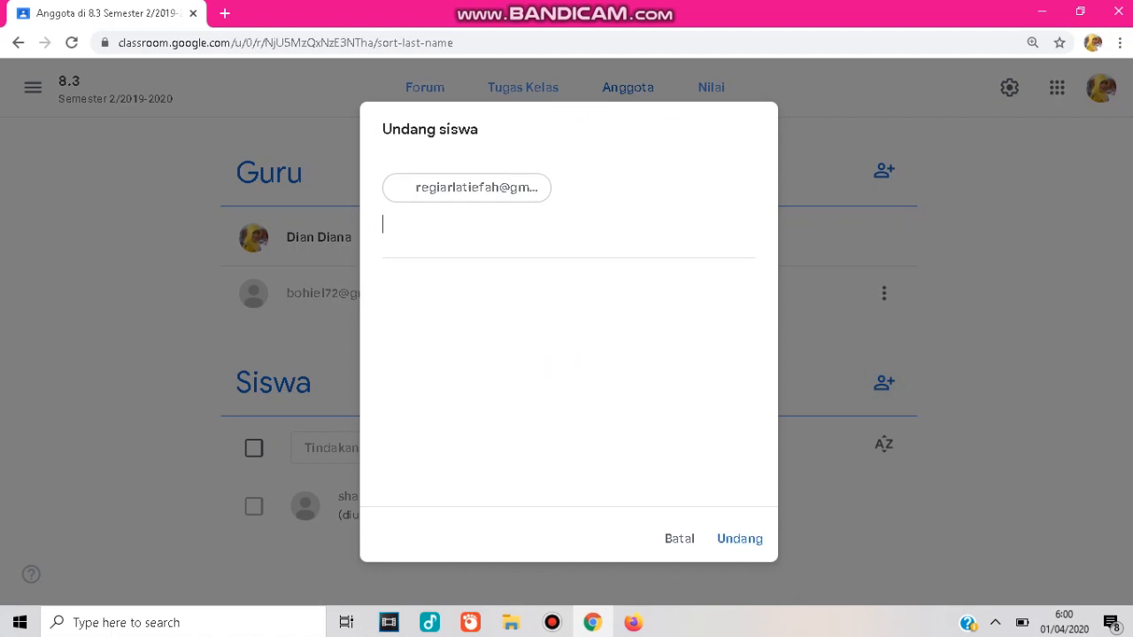
left_click(740, 539)
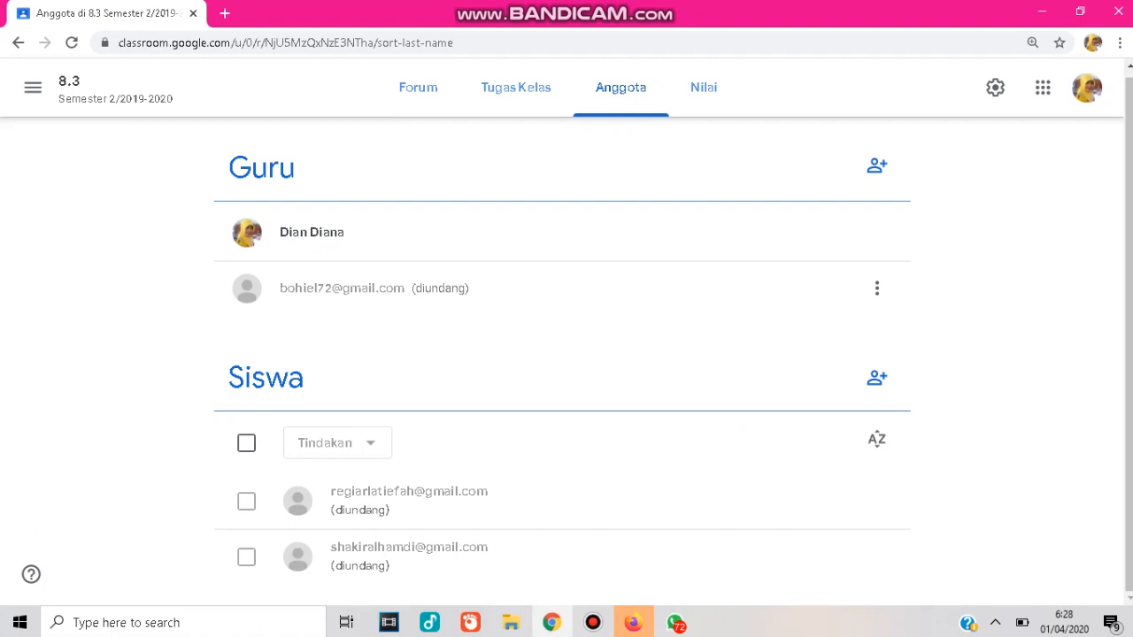
left_click(418, 87)
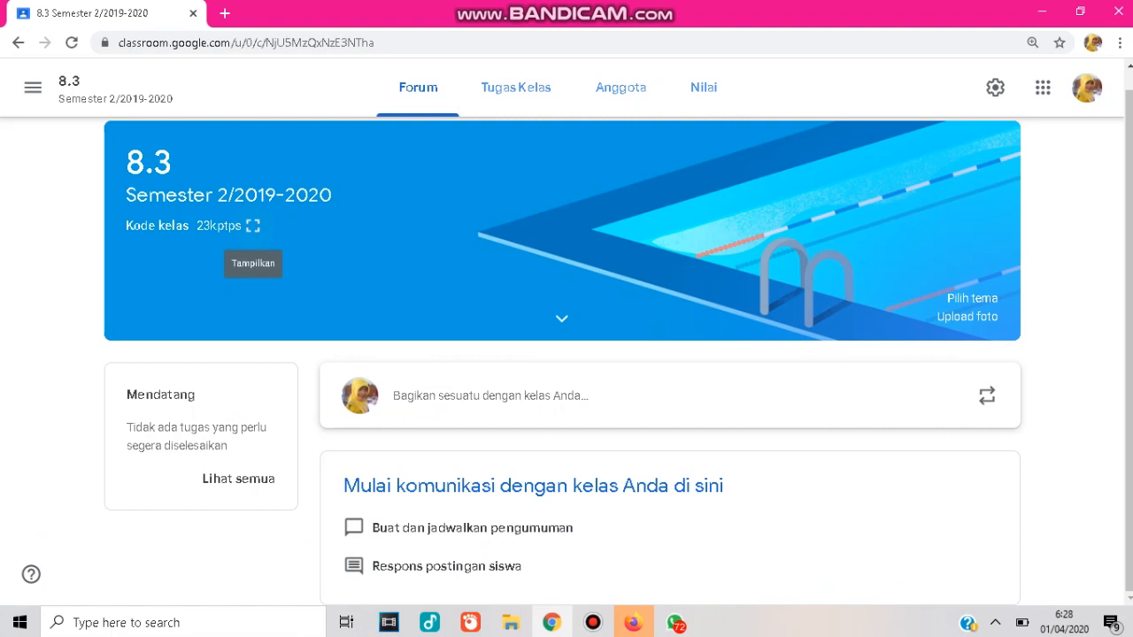
left_click(253, 225)
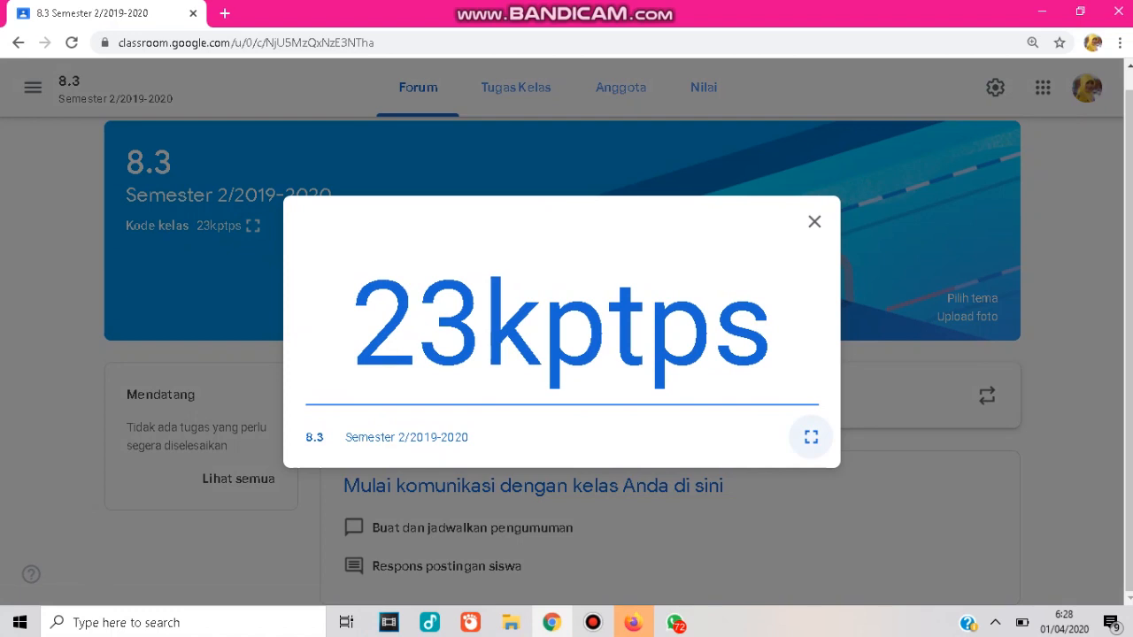
left_click(811, 438)
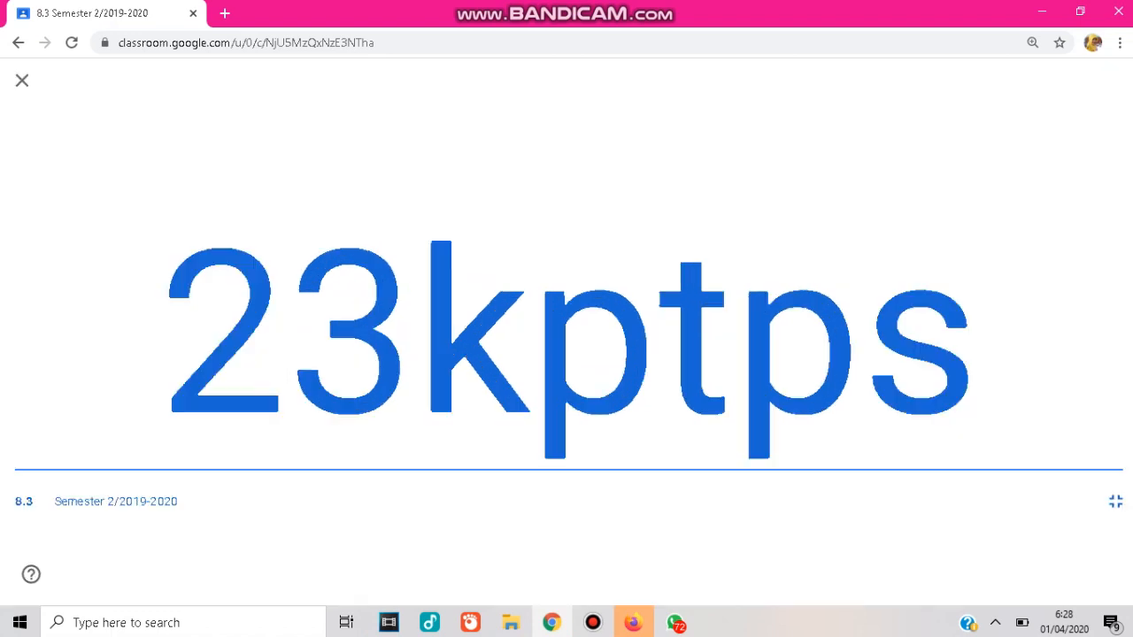
left_click_drag(163, 346, 978, 345)
key("ctrl+c")
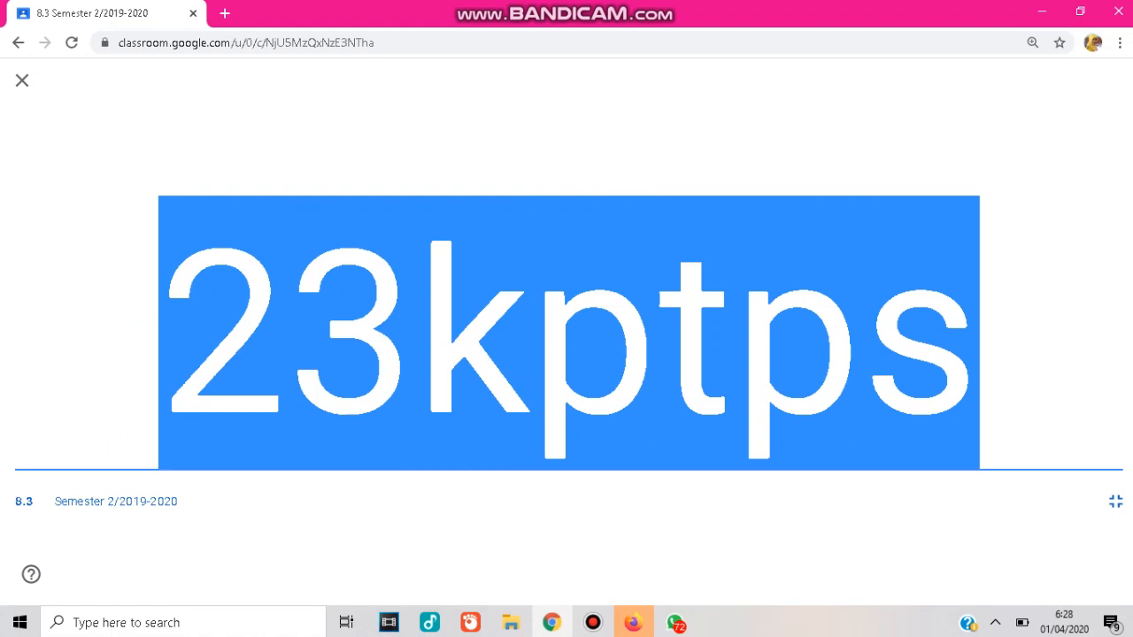
Switch to WhatsApp and send the R3 group the message 'Kode Kelas Google Classroom' followed by the pasted class code.
left_click(675, 623)
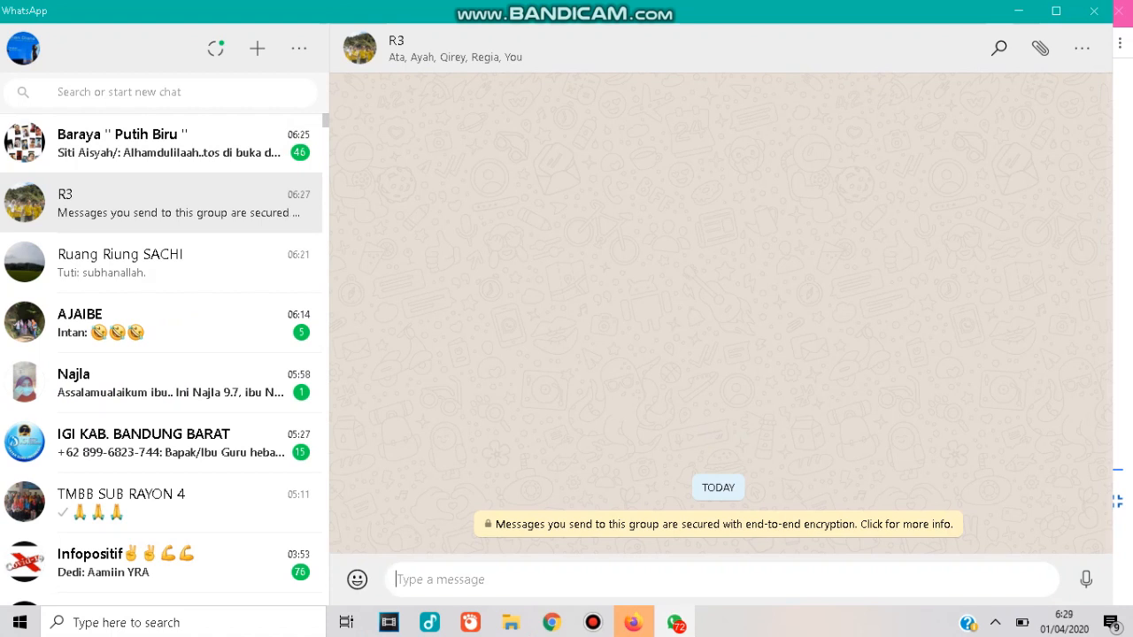
type("Kod")
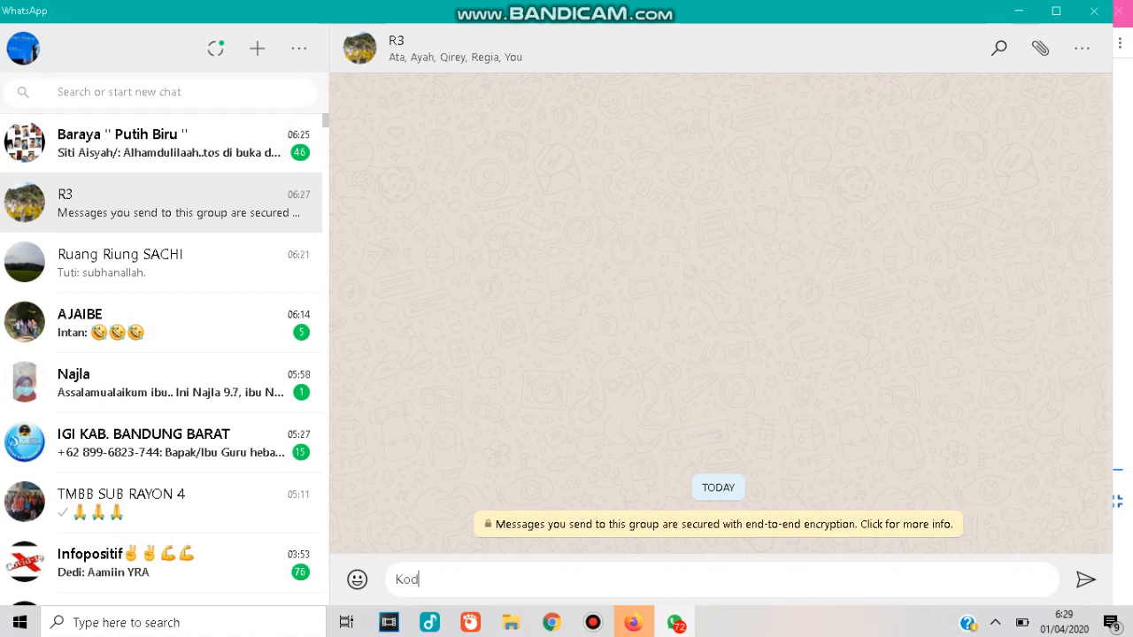
type("e Kelas Google Classroom")
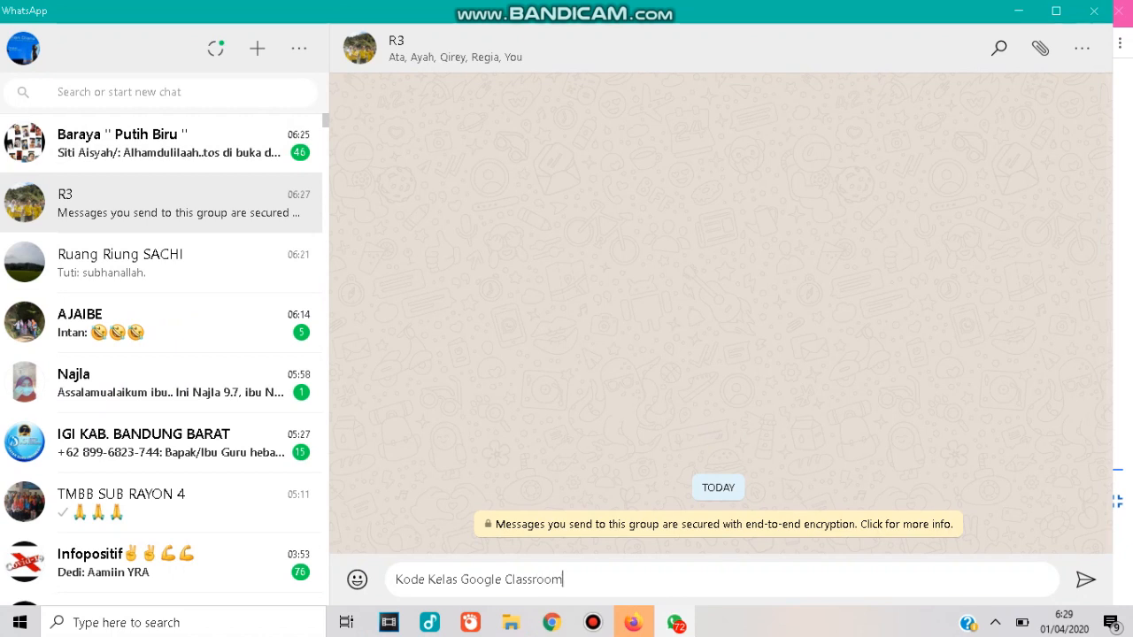
key("Return")
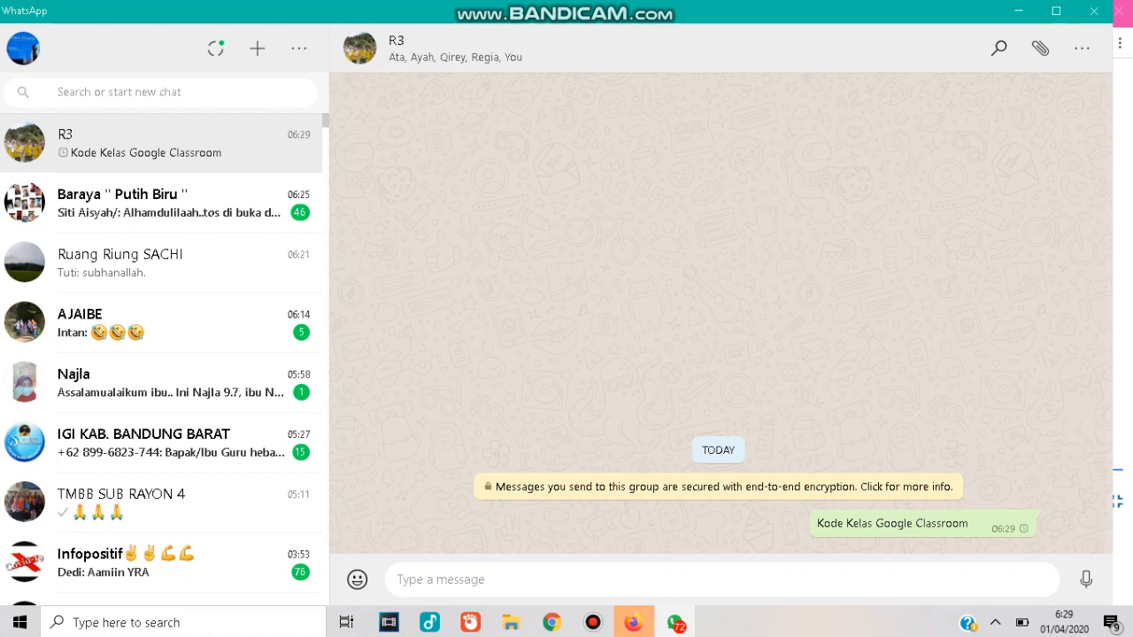
key("ctrl+v")
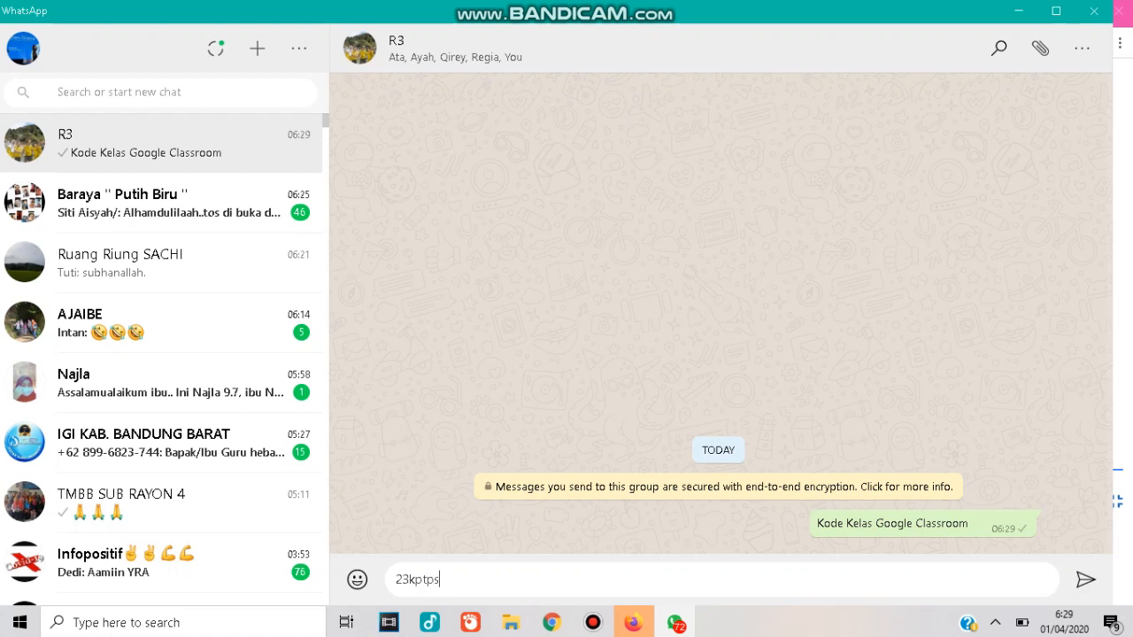
key("Return")
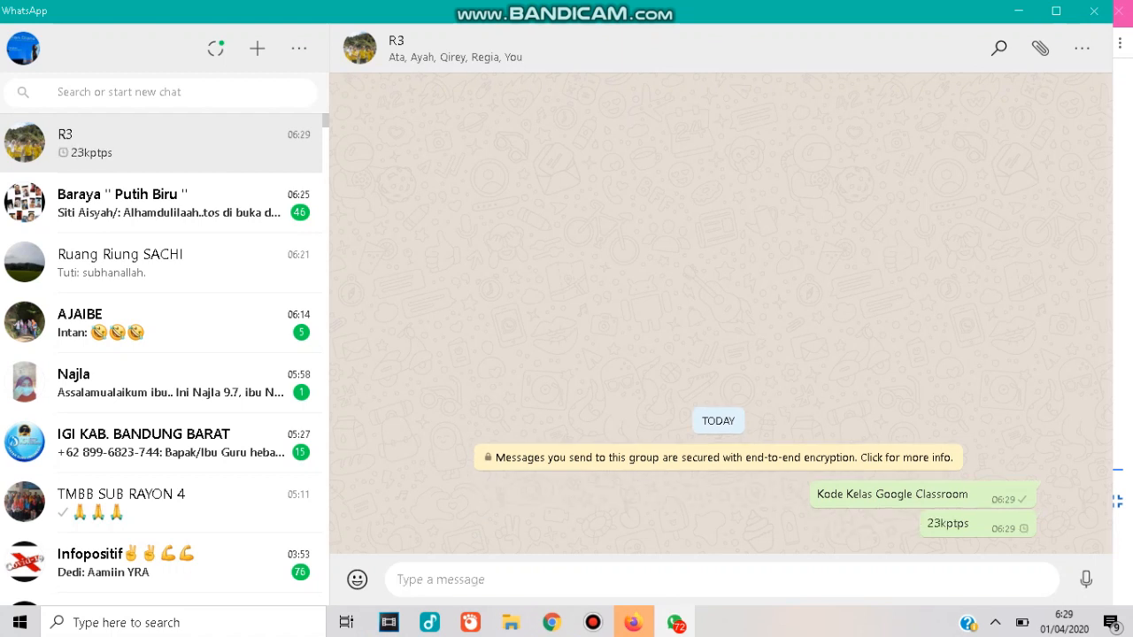
Send the R3 group the message 'Anak-anakku silahkan bergabung'.
type("Anak")
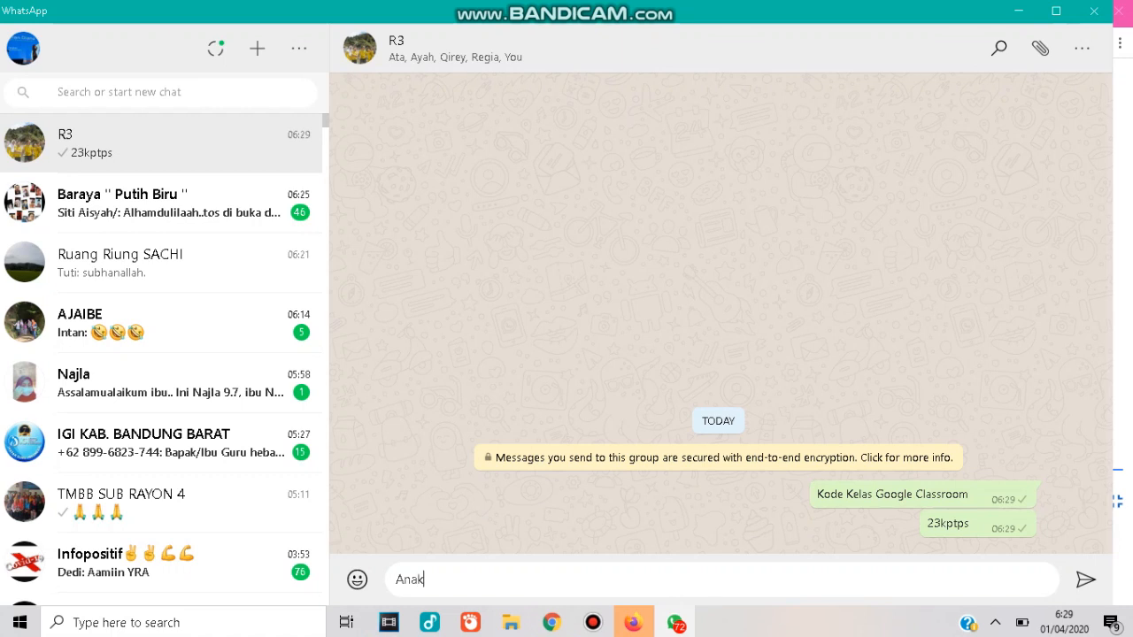
type("-anakku silahkan berga")
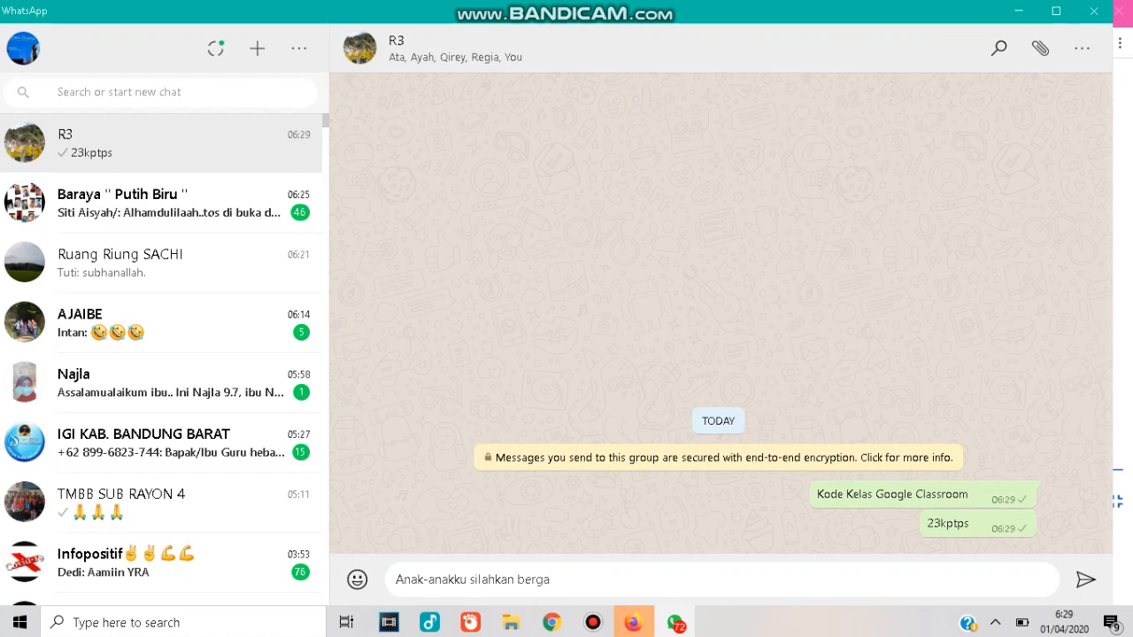
type("bung")
key("Return")
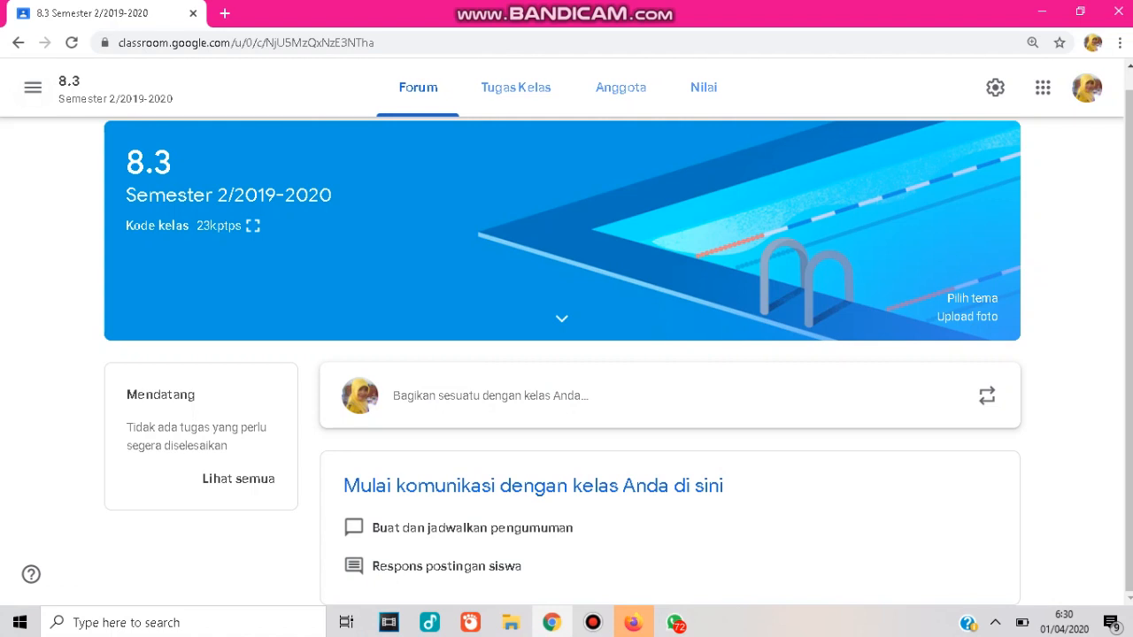
Open Firefox, dismiss the default-browser prompt, and go to classroom.google.com.
left_click(633, 622)
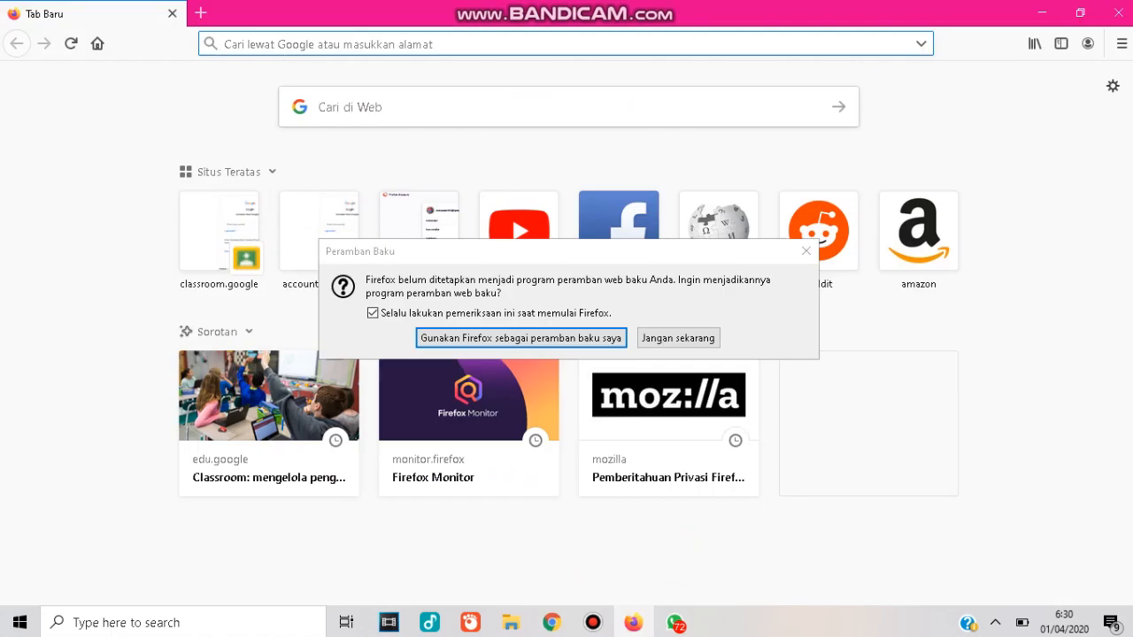
left_click(805, 251)
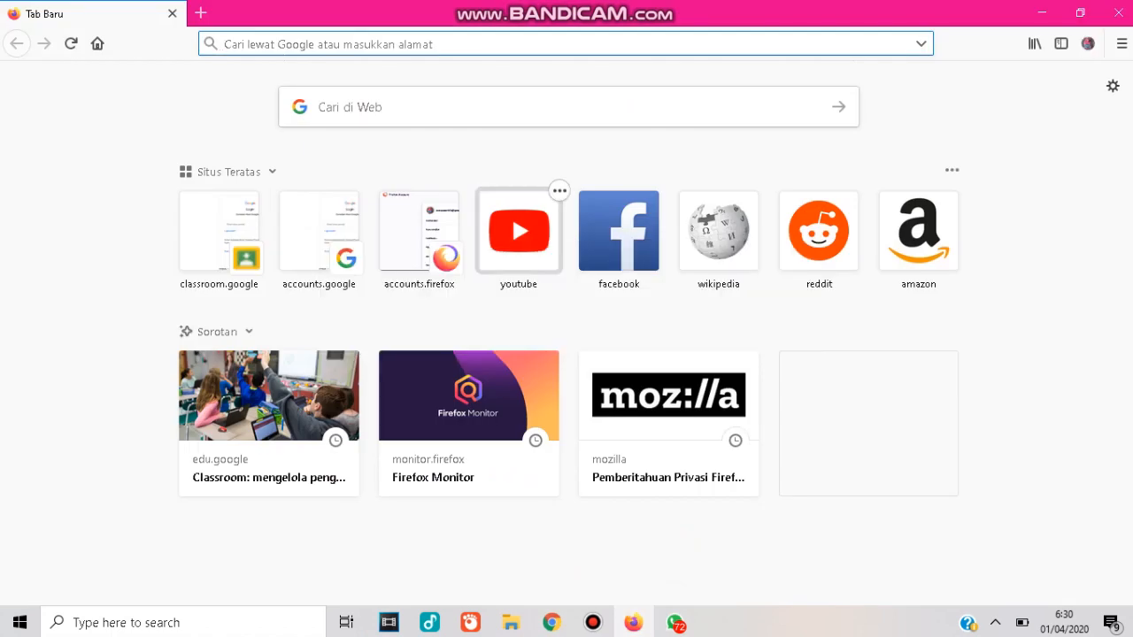
type("cla")
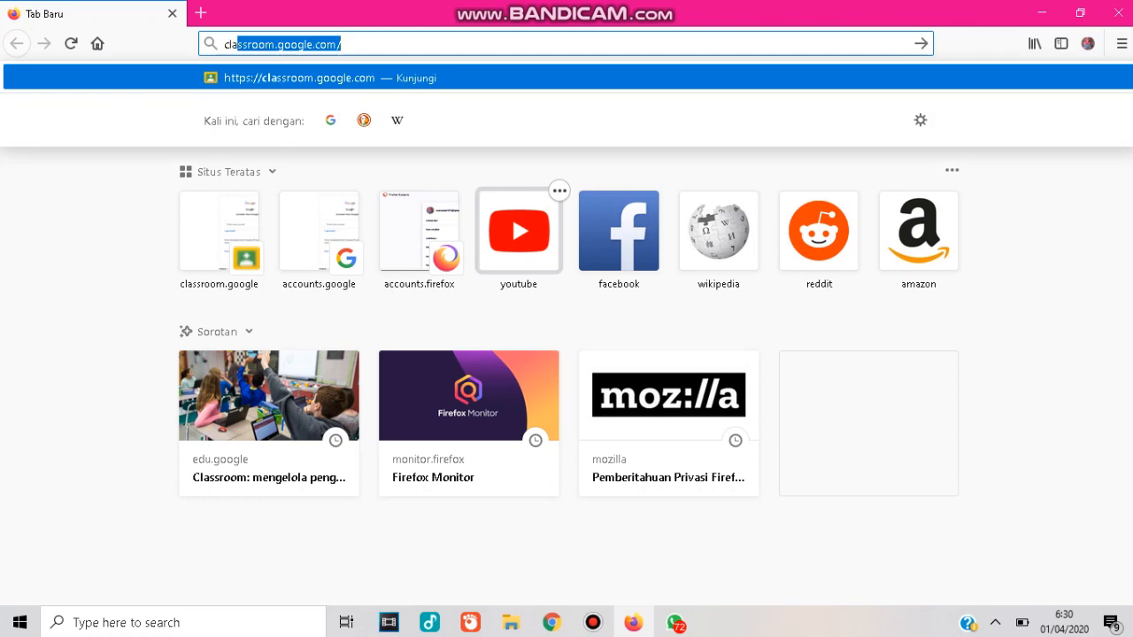
type("ss")
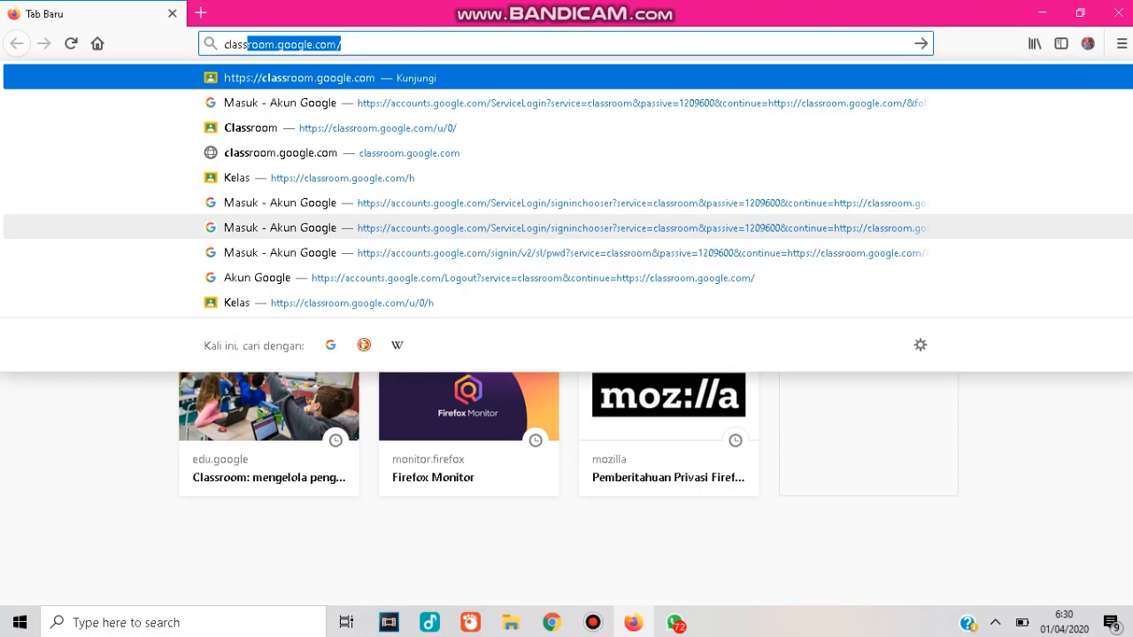
key("Return")
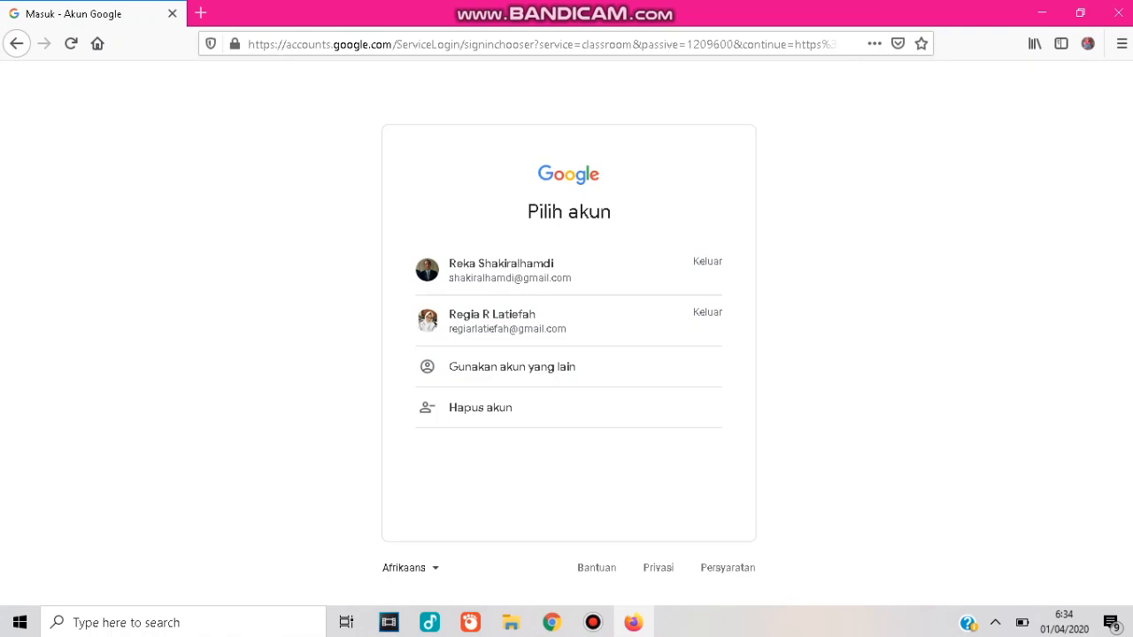
Choose the first student's Google account and sign in with its password.
left_click(568, 270)
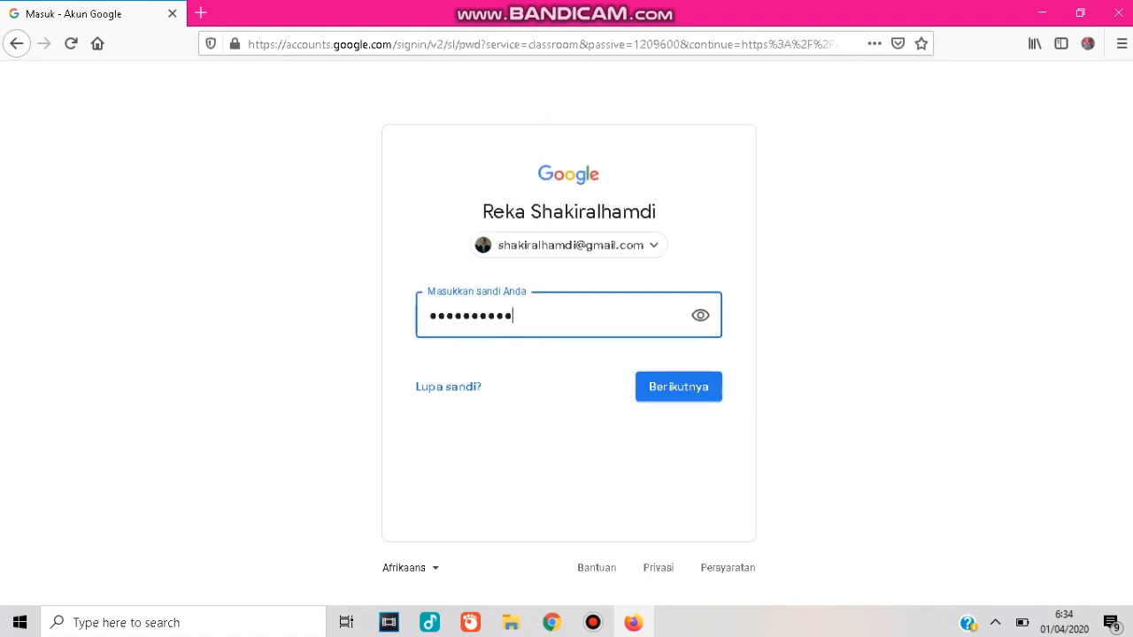
left_click(679, 387)
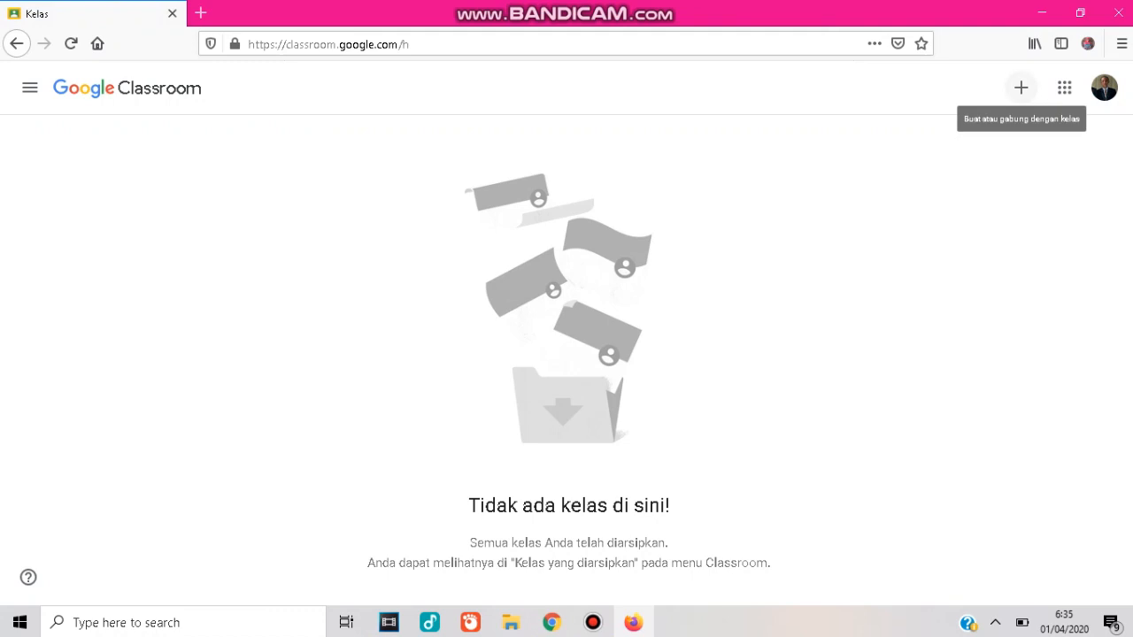
left_click(1021, 87)
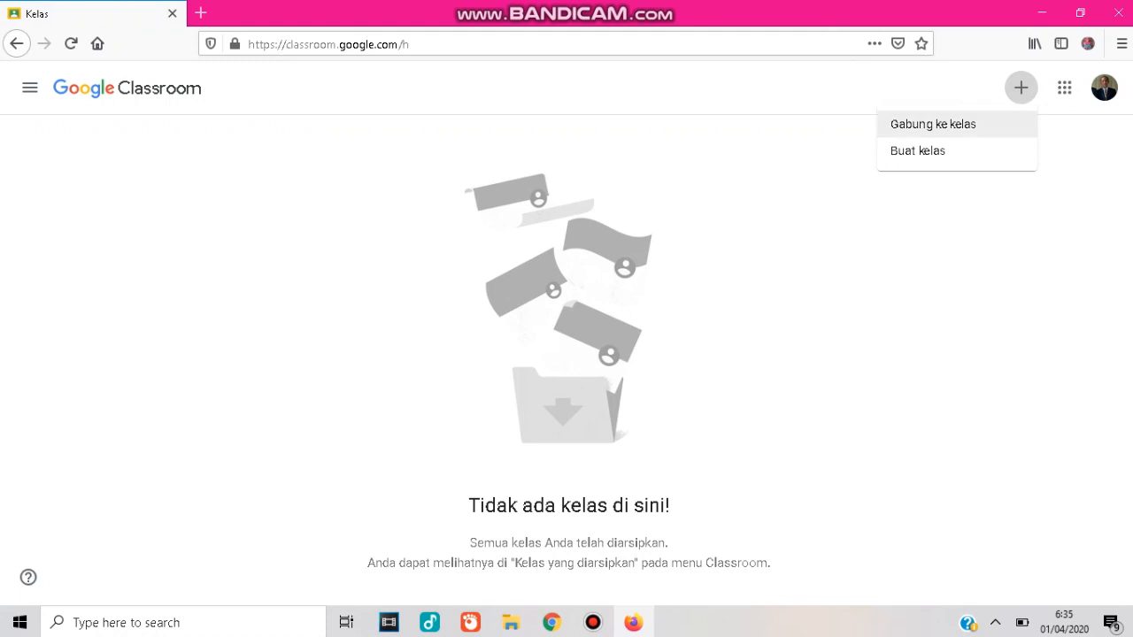
left_click(983, 124)
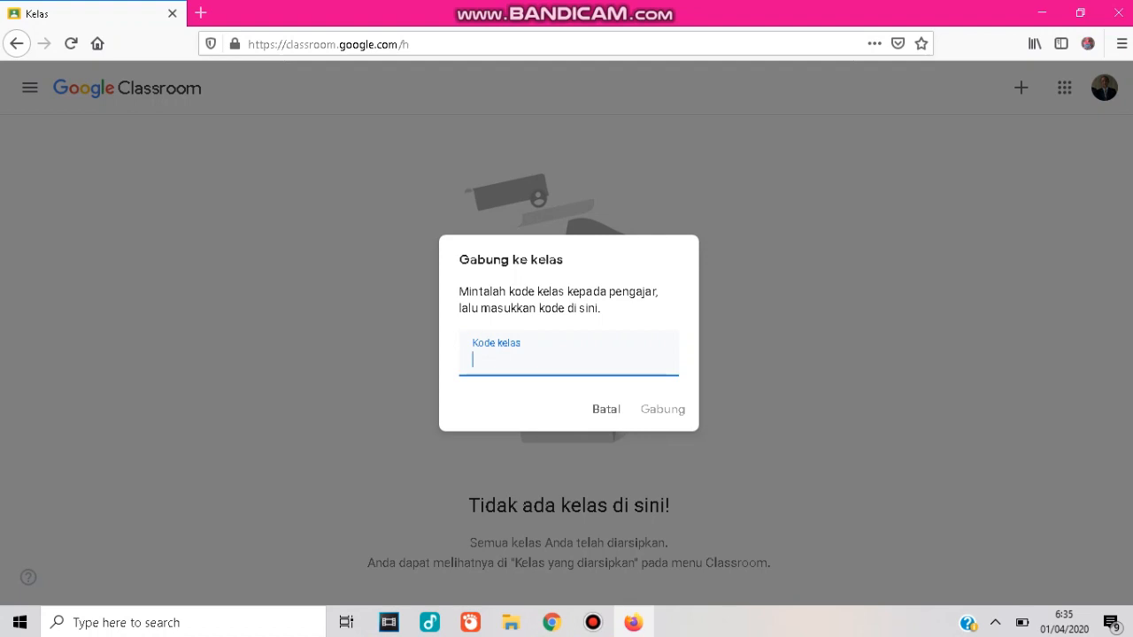
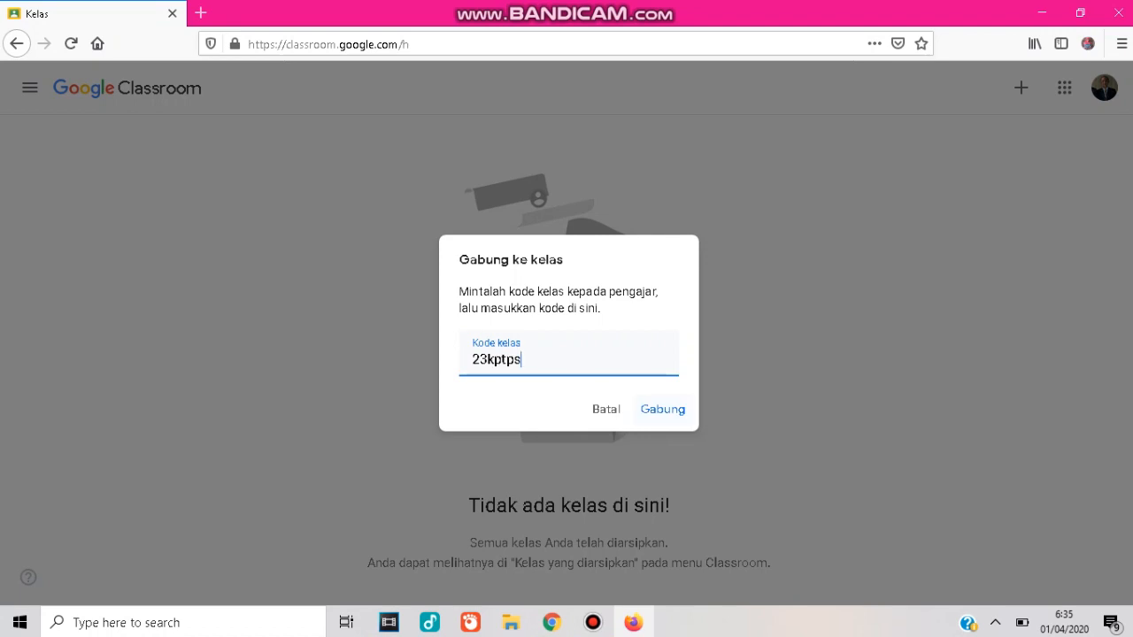
key("Return")
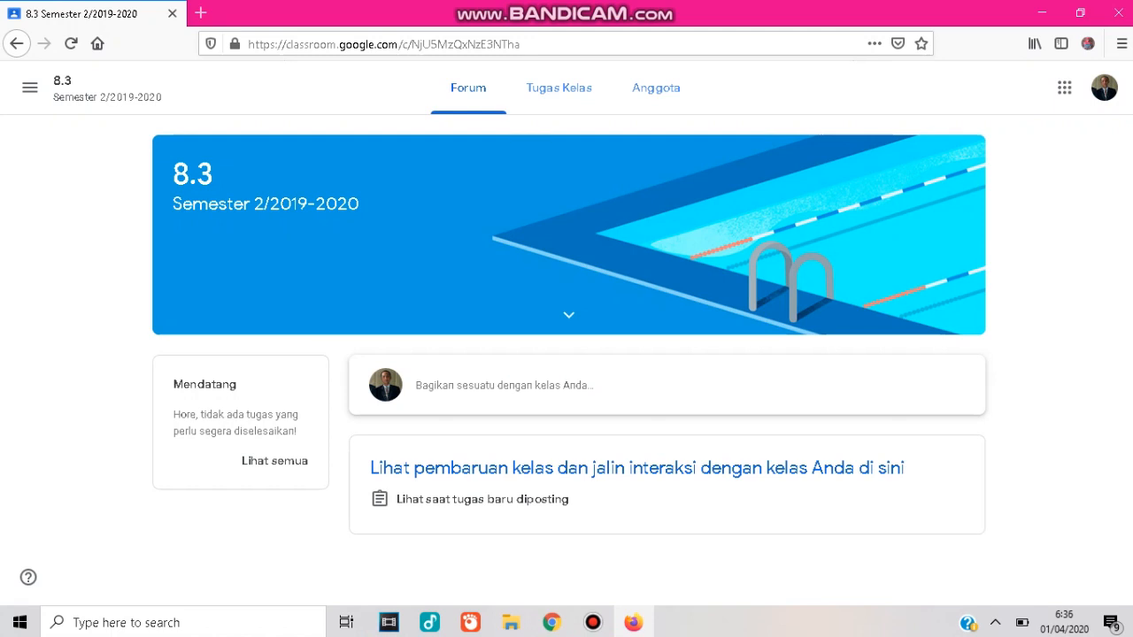
Switch Classroom to the second student's Google account through the profile menu.
left_click(1104, 87)
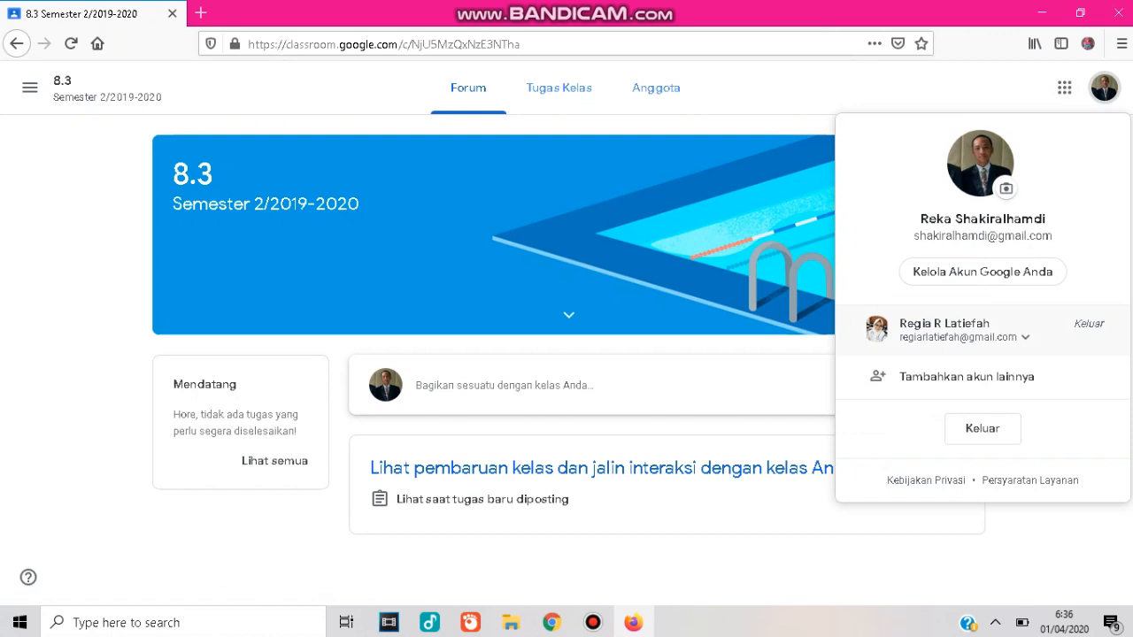
left_click(965, 331)
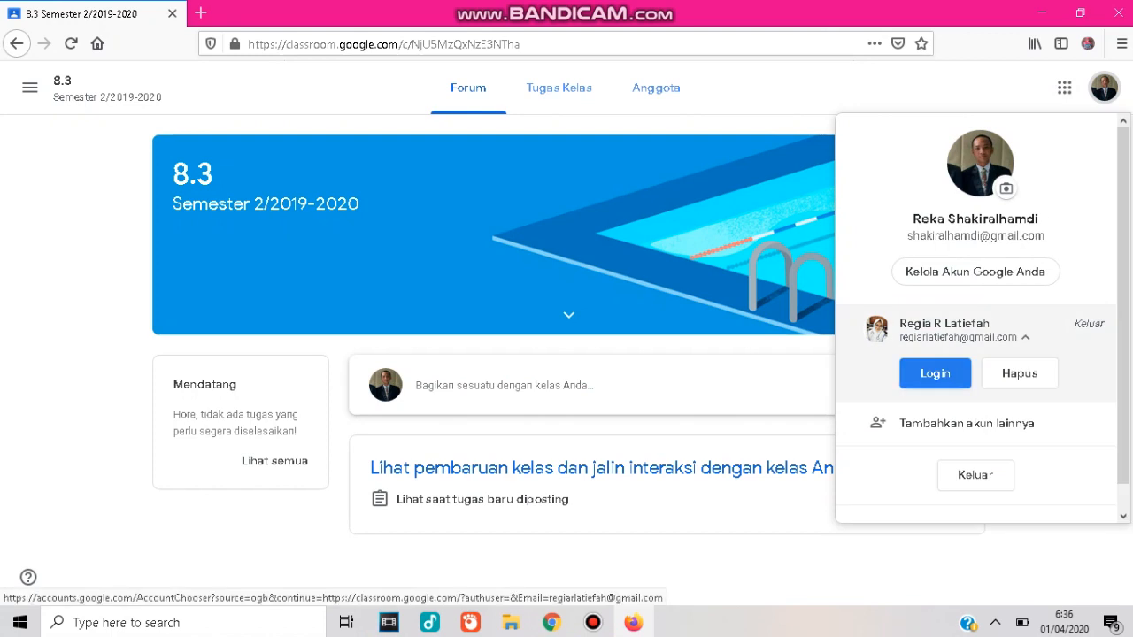
left_click(934, 373)
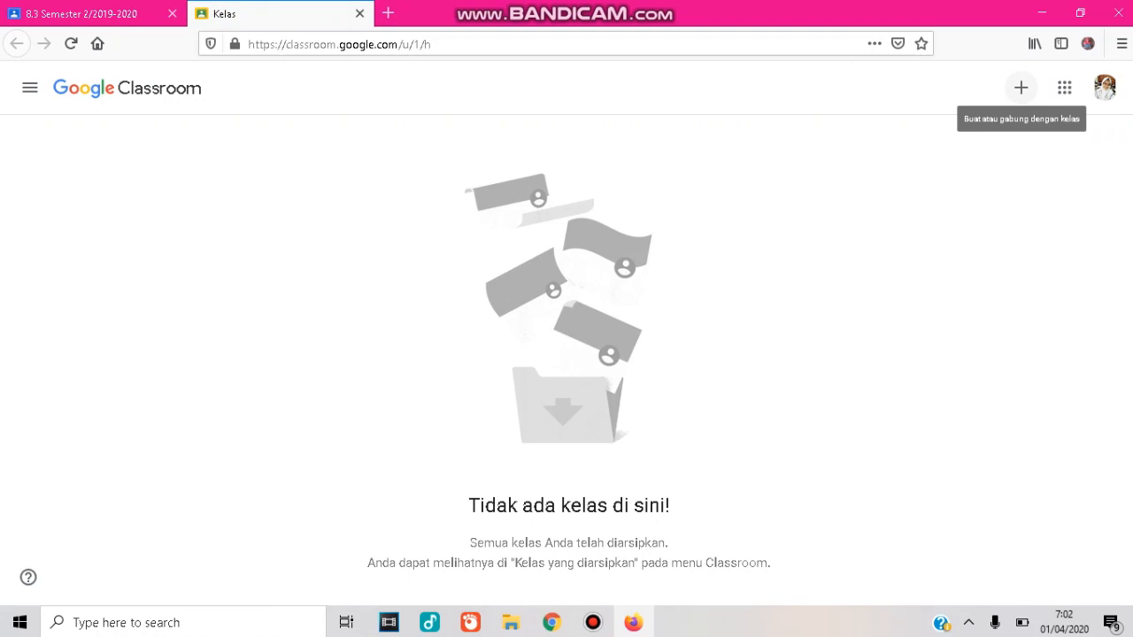
left_click(1020, 87)
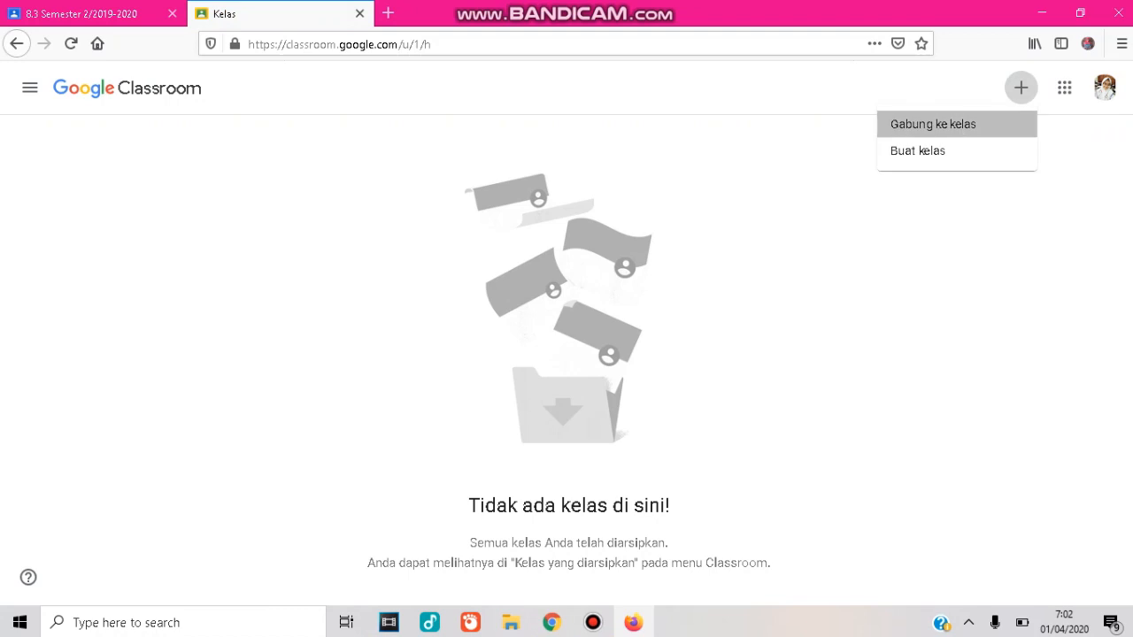
left_click(933, 124)
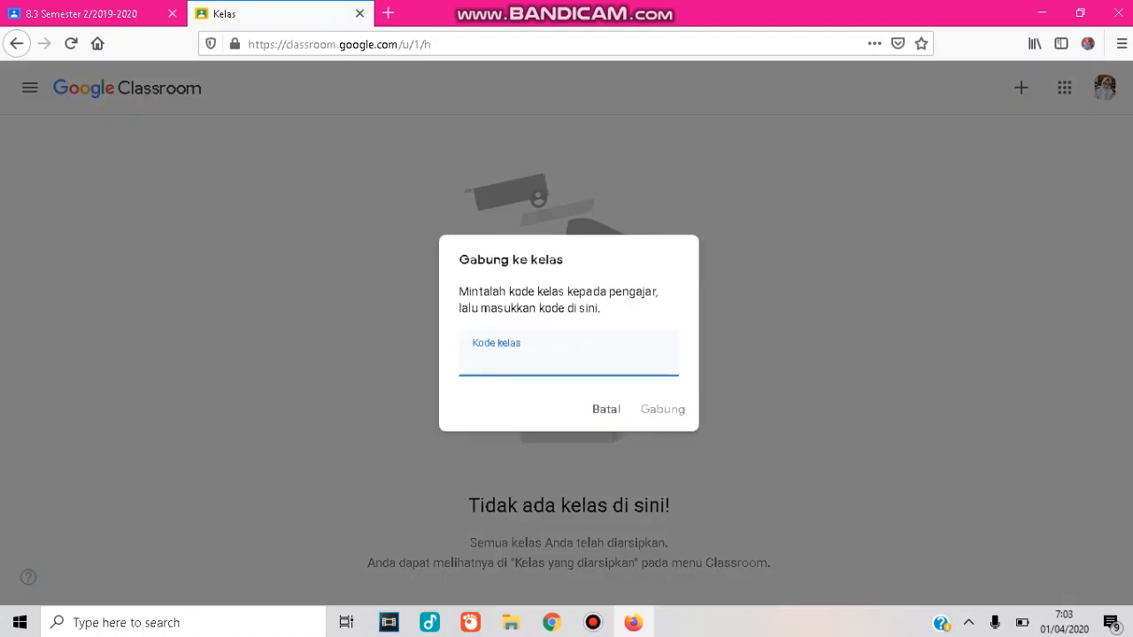
key("Return")
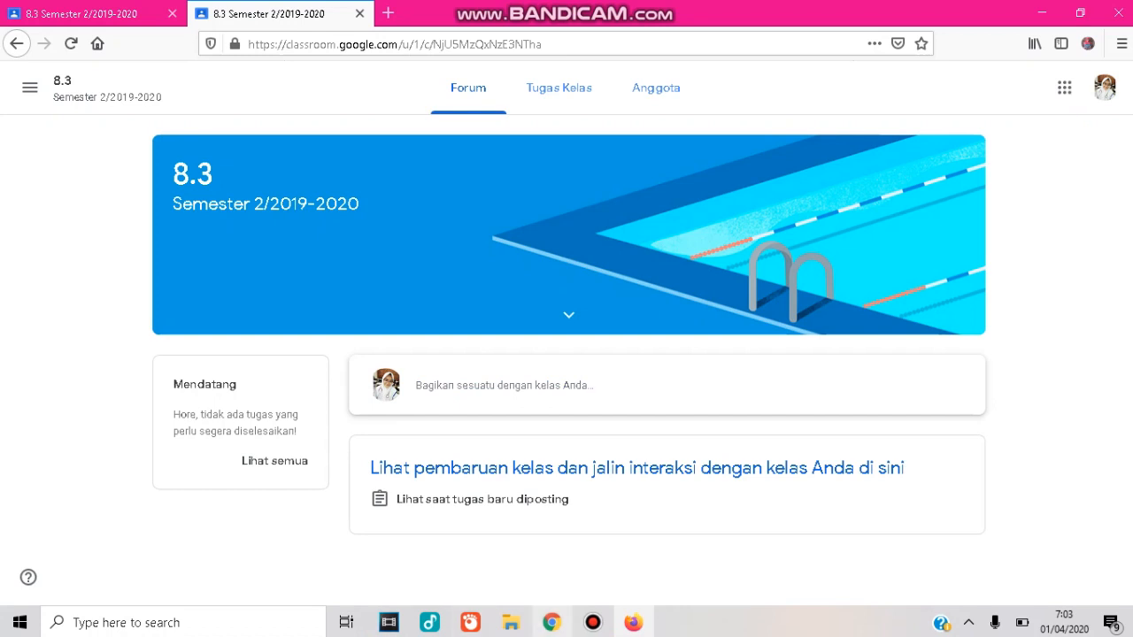
Return to the teacher's Chrome window to view the class's People list.
mouse_move(552, 622)
left_click(549, 553)
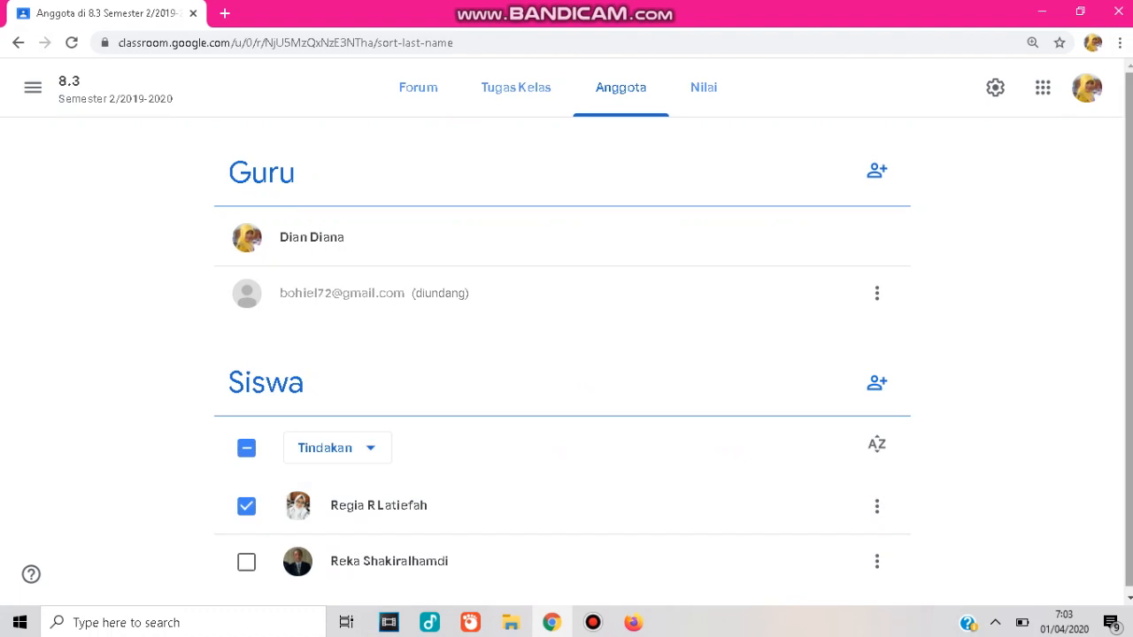
left_click_drag(1128, 328, 1129, 336)
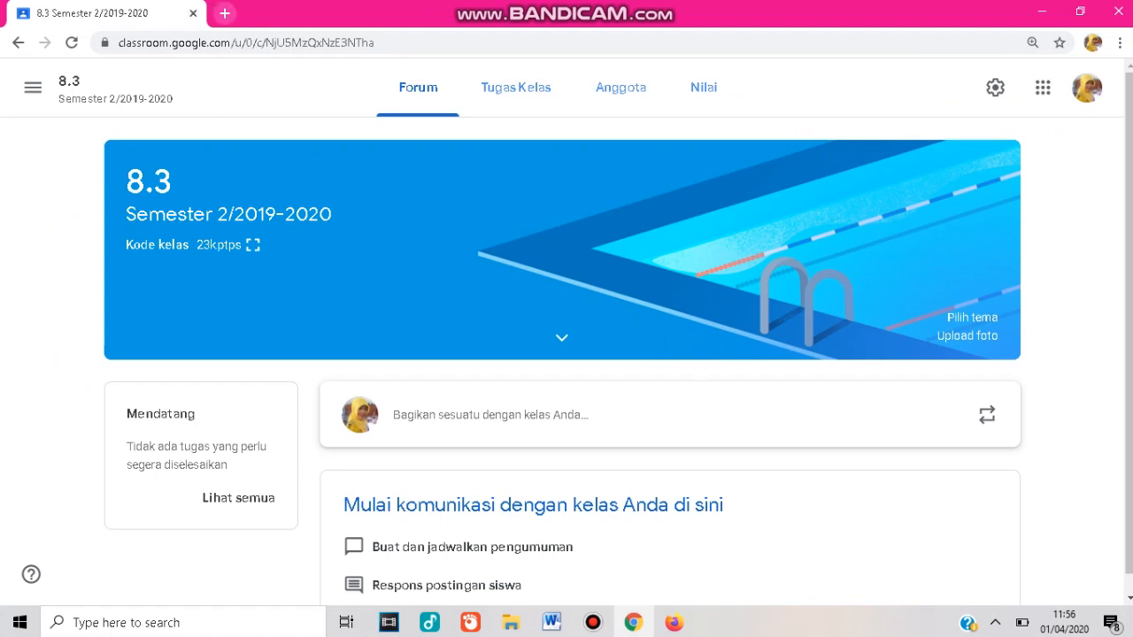
Open Google Drive in a new browser tab through the Google apps launcher.
left_click(225, 13)
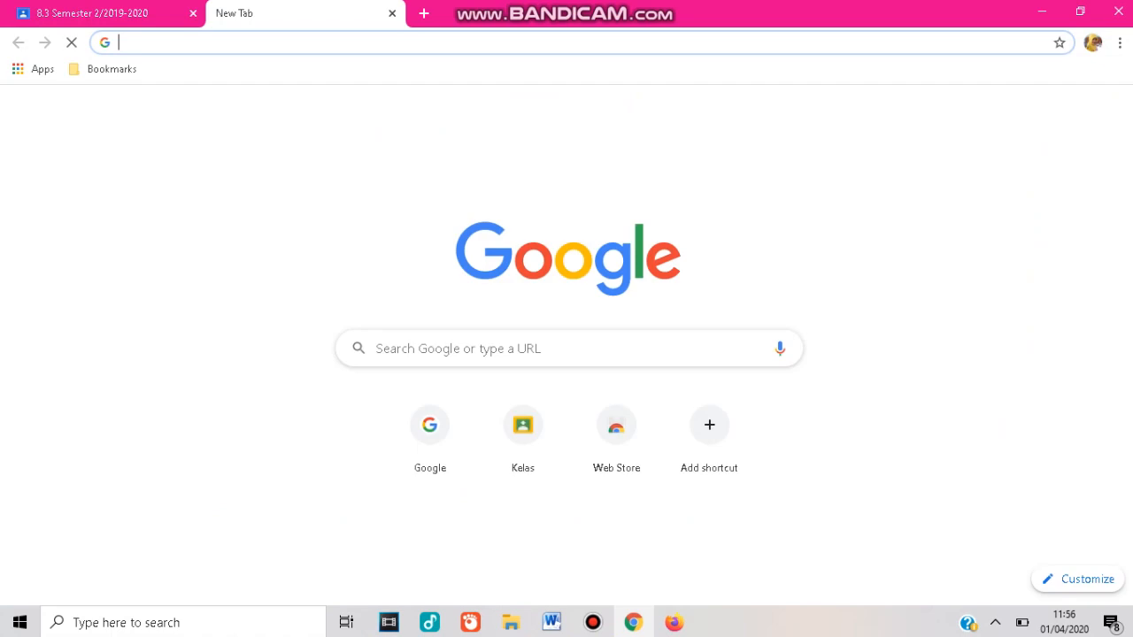
left_click(1070, 112)
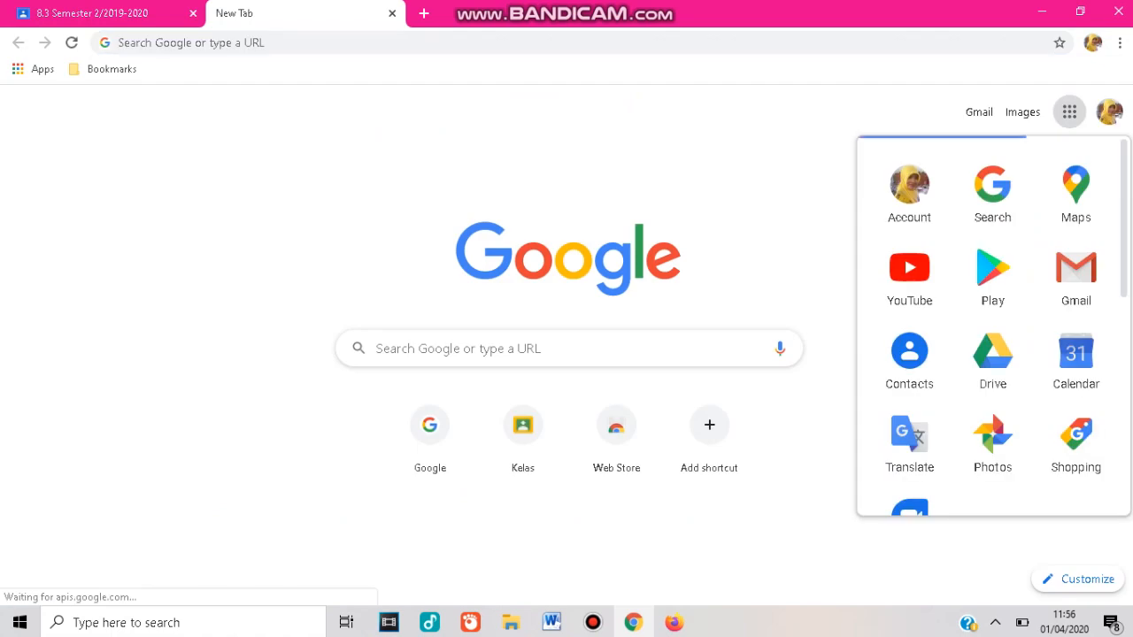
left_click(992, 359)
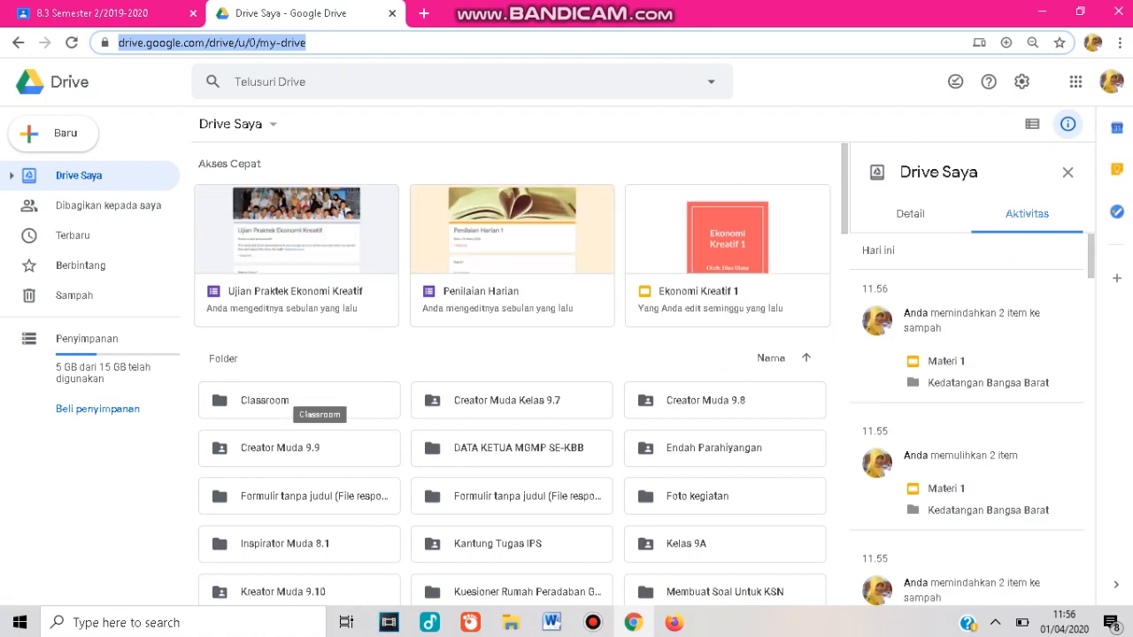
Navigate into the Classroom folder and then into the 8.3 Semester 2/2019-2020 class folder.
left_click(299, 401)
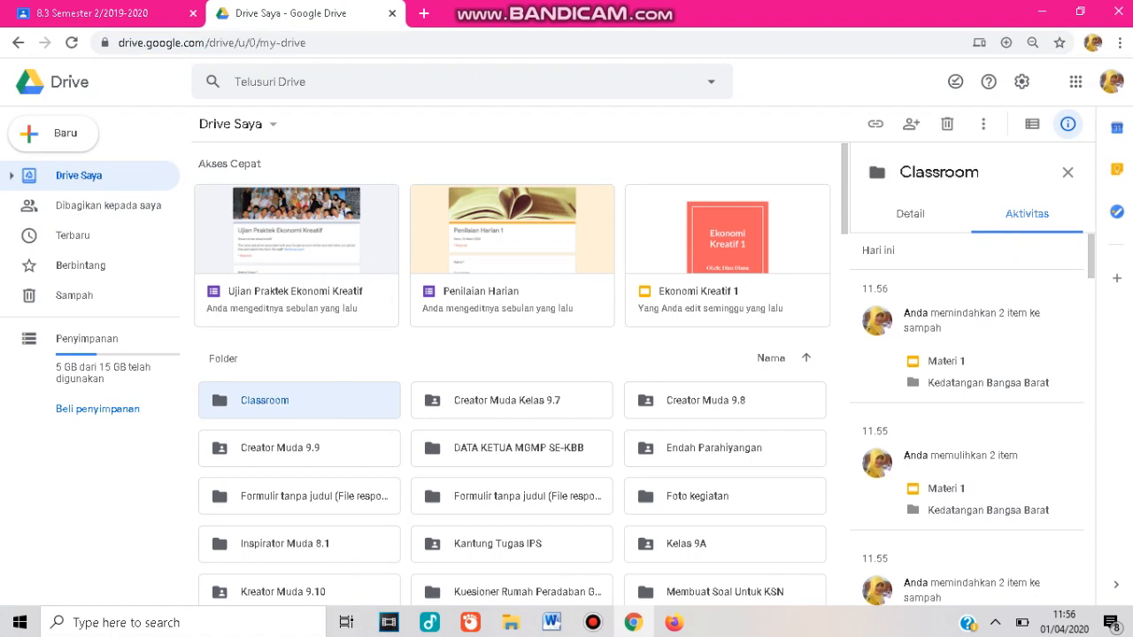
double_click(300, 401)
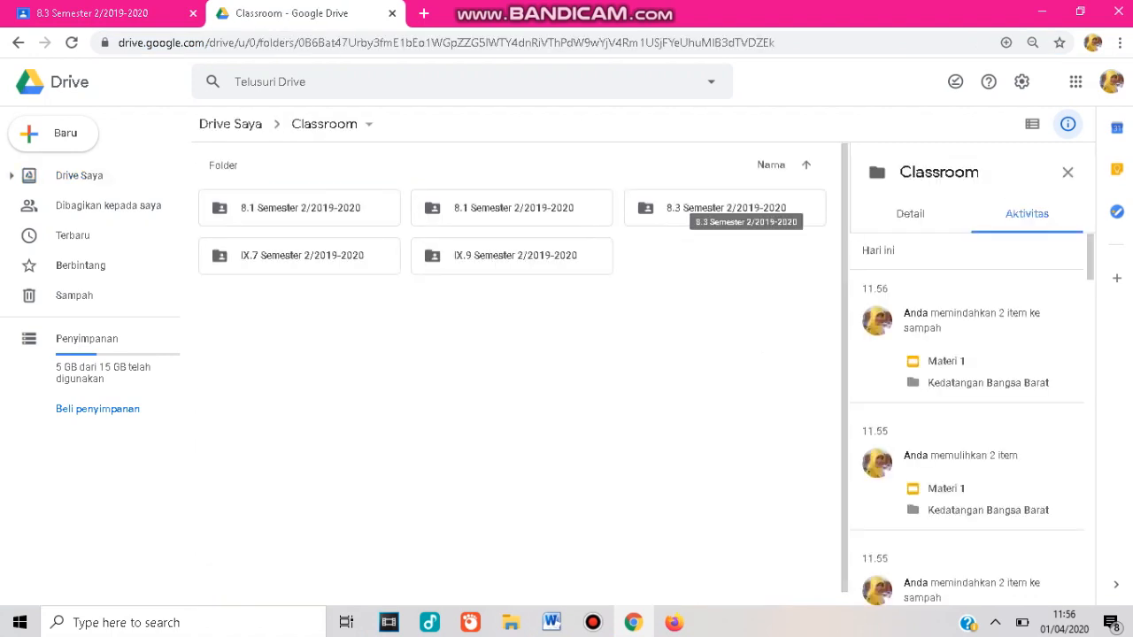
left_click(735, 214)
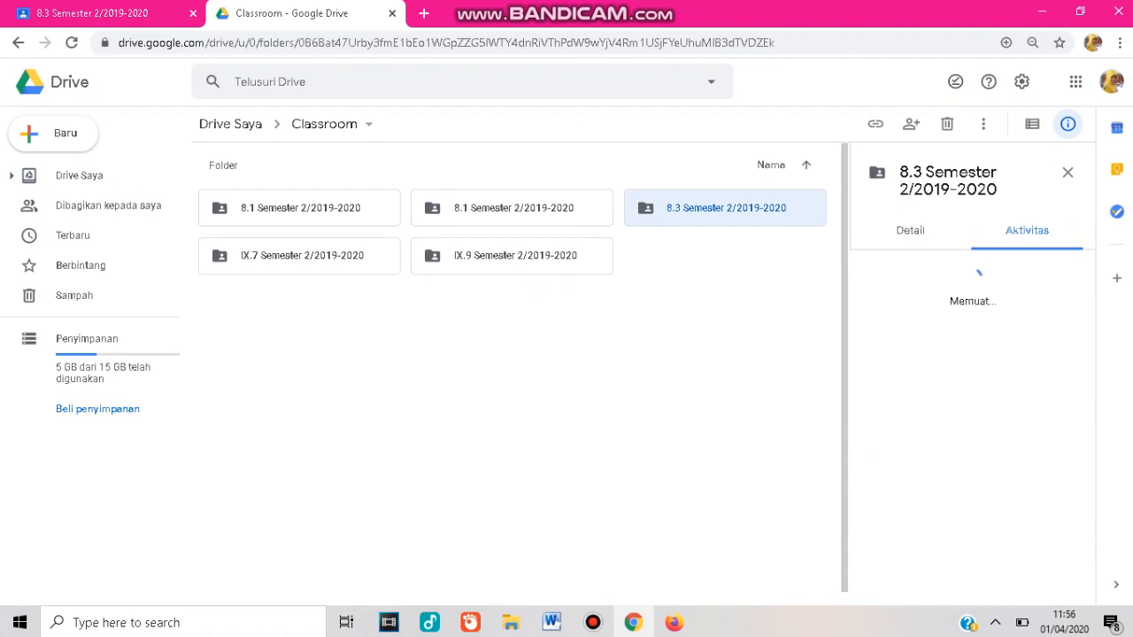
double_click(735, 212)
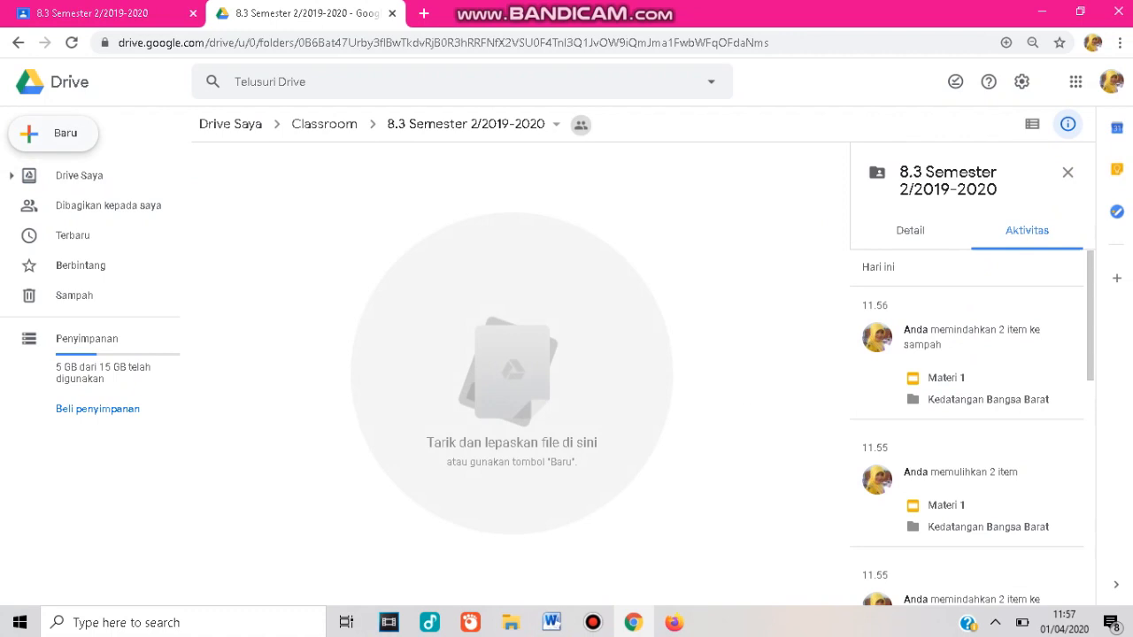
Create a new folder named Materi 1 inside the 8.3 Semester 2/2019-2020 folder and open it.
left_click(54, 133)
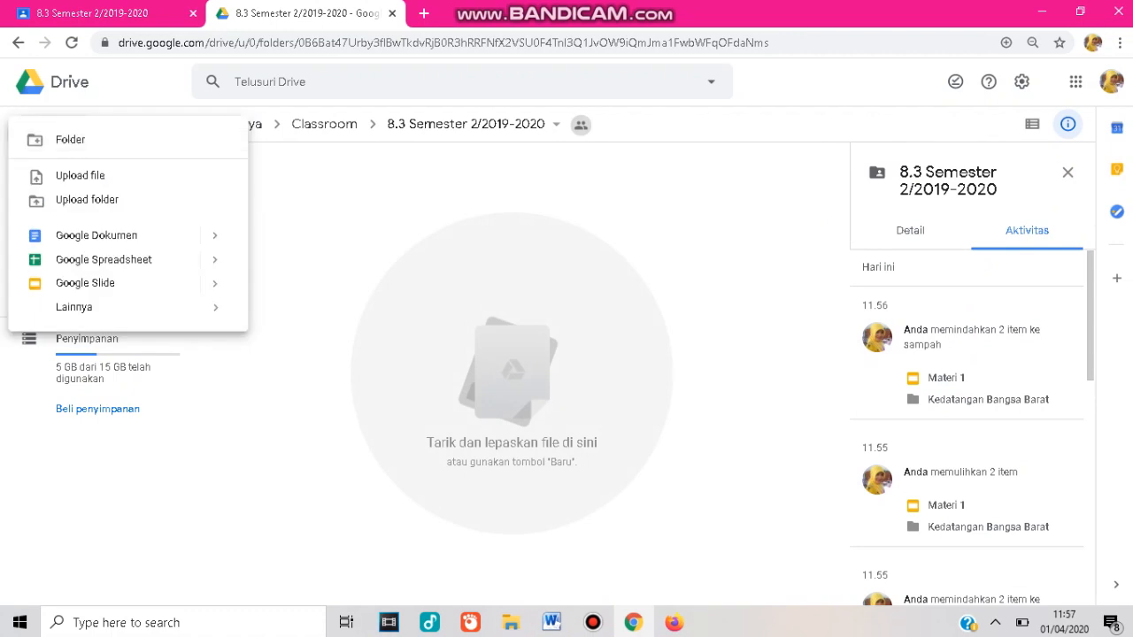
left_click(80, 176)
right_click(291, 252)
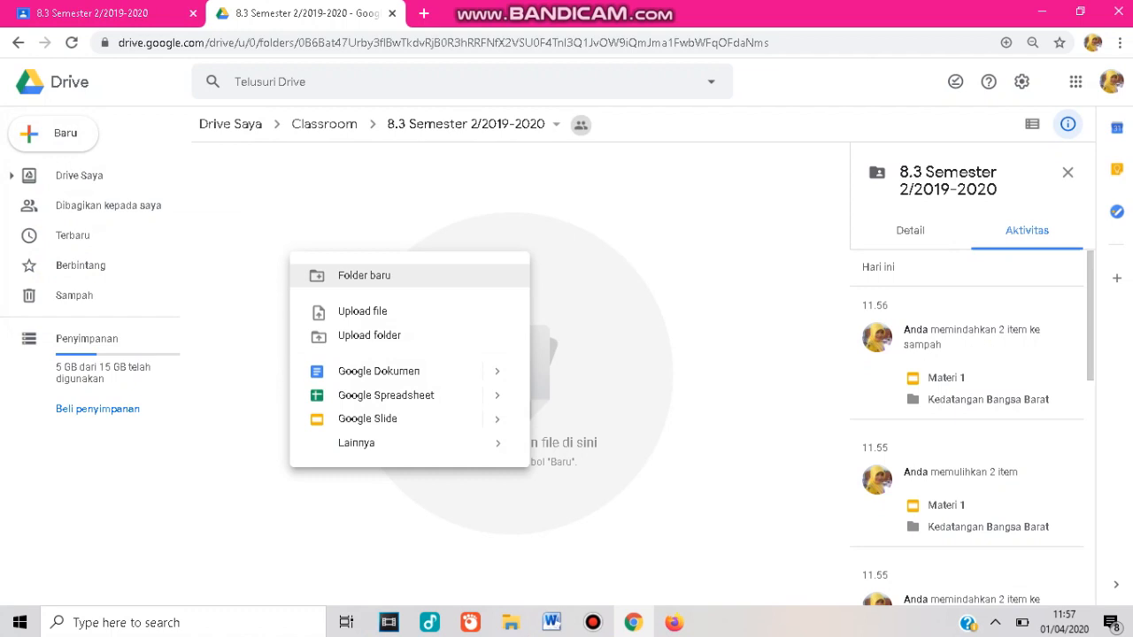
left_click(364, 275)
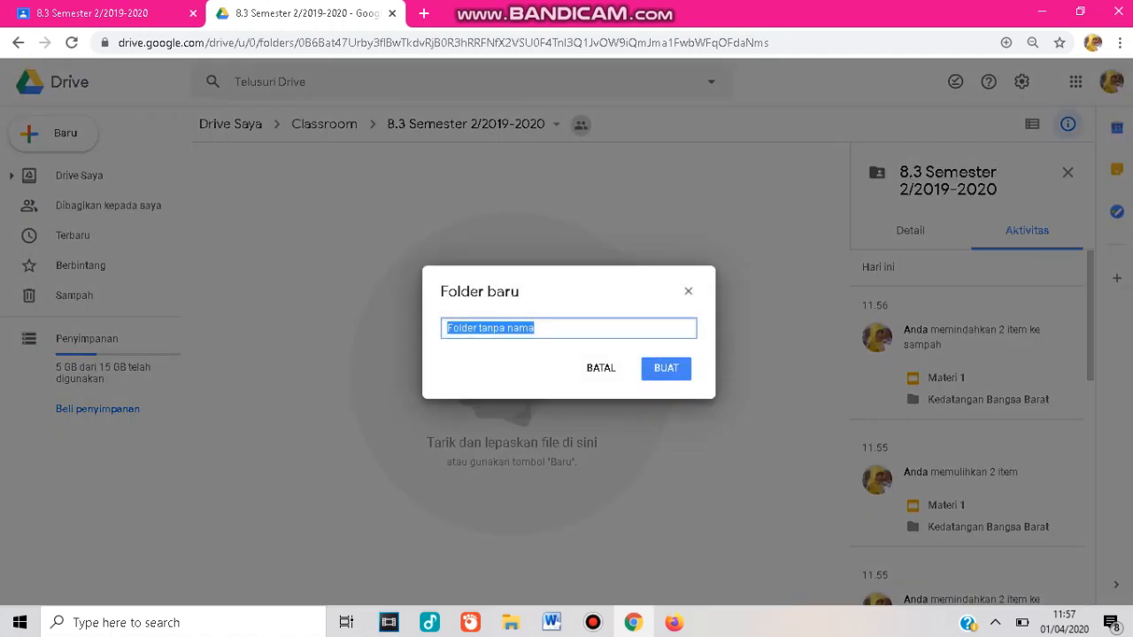
type("Materi 1")
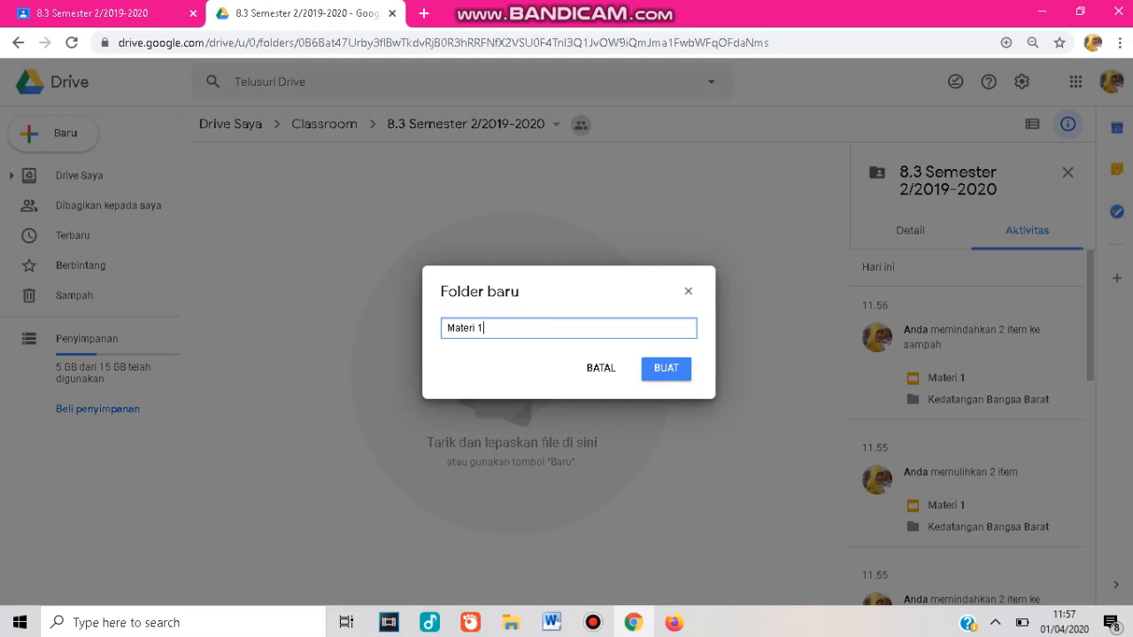
left_click(665, 368)
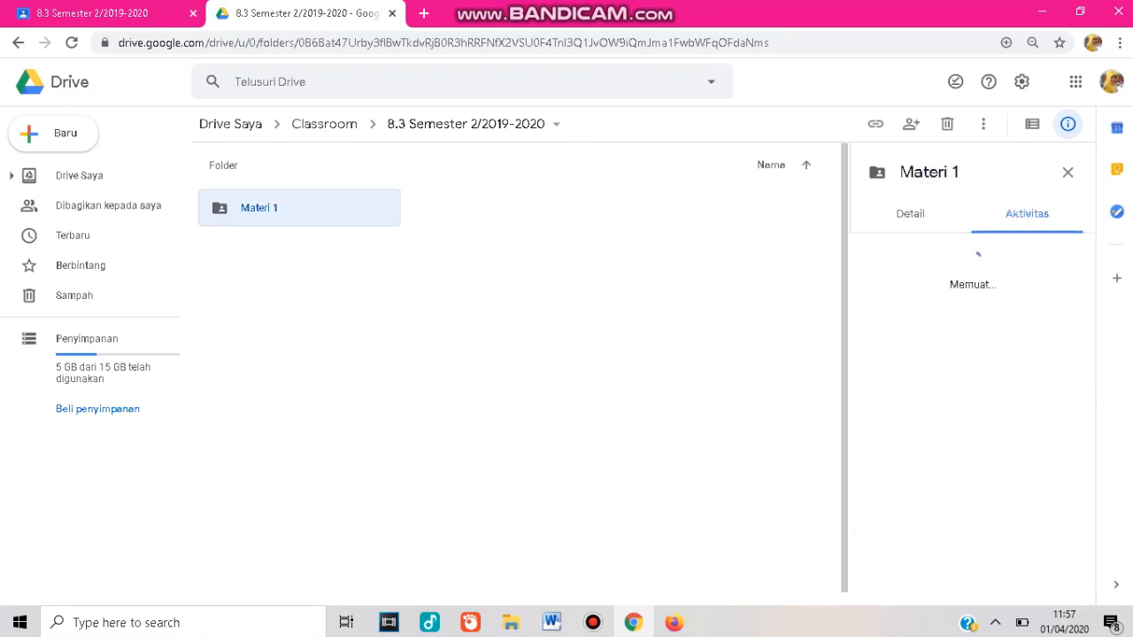
key("Return")
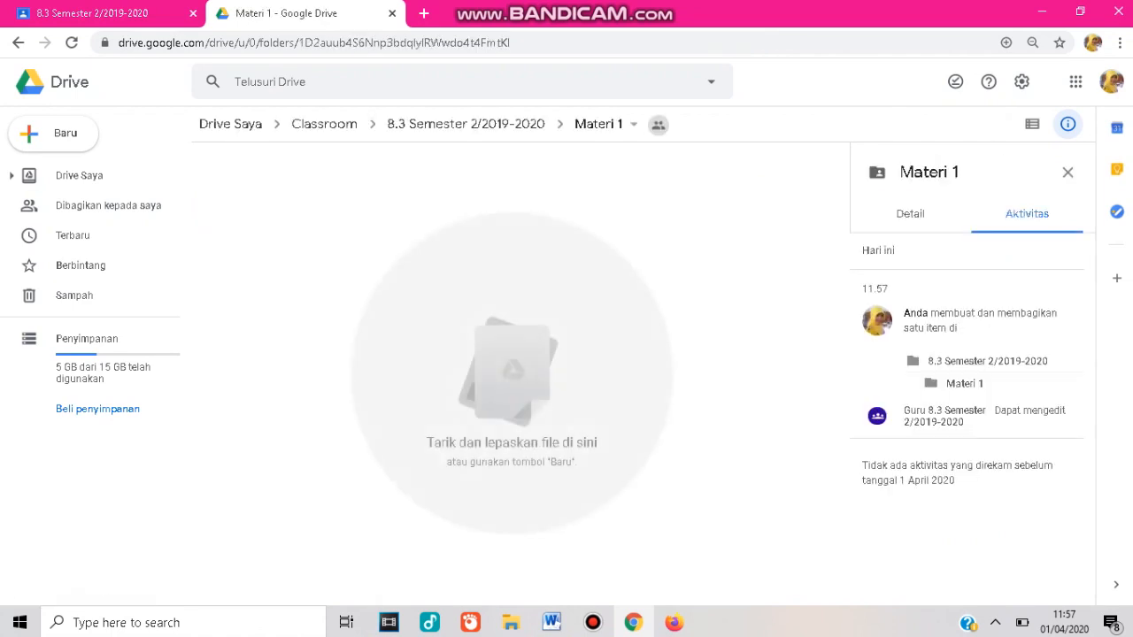
Create a new Google Slides presentation in the Materi 1 folder, accepting to create and share it.
right_click(313, 252)
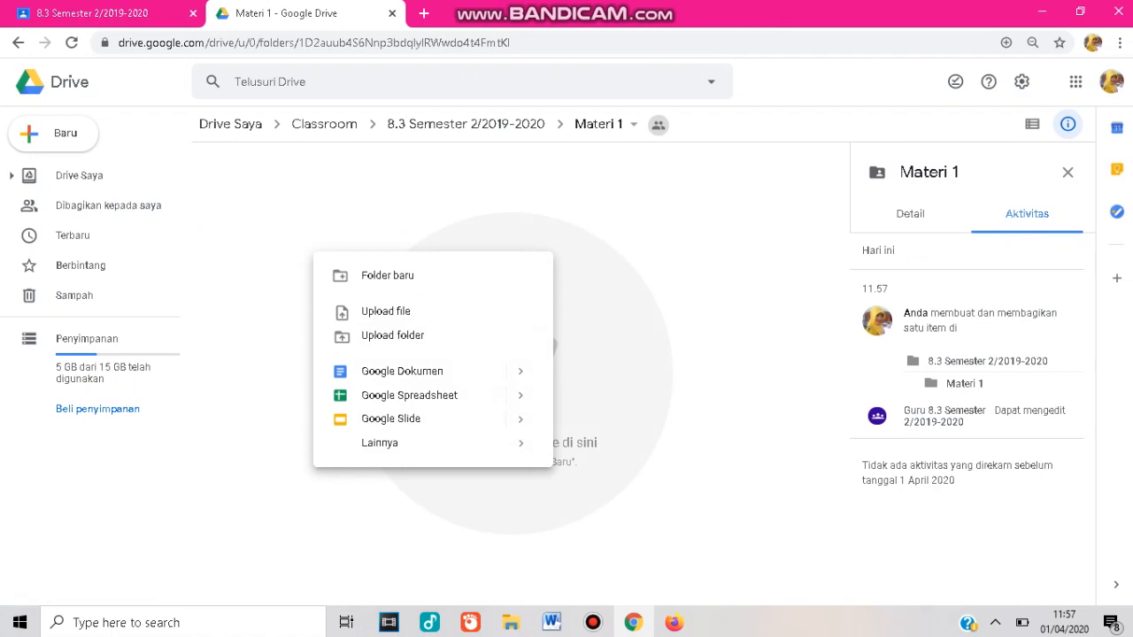
right_click(304, 234)
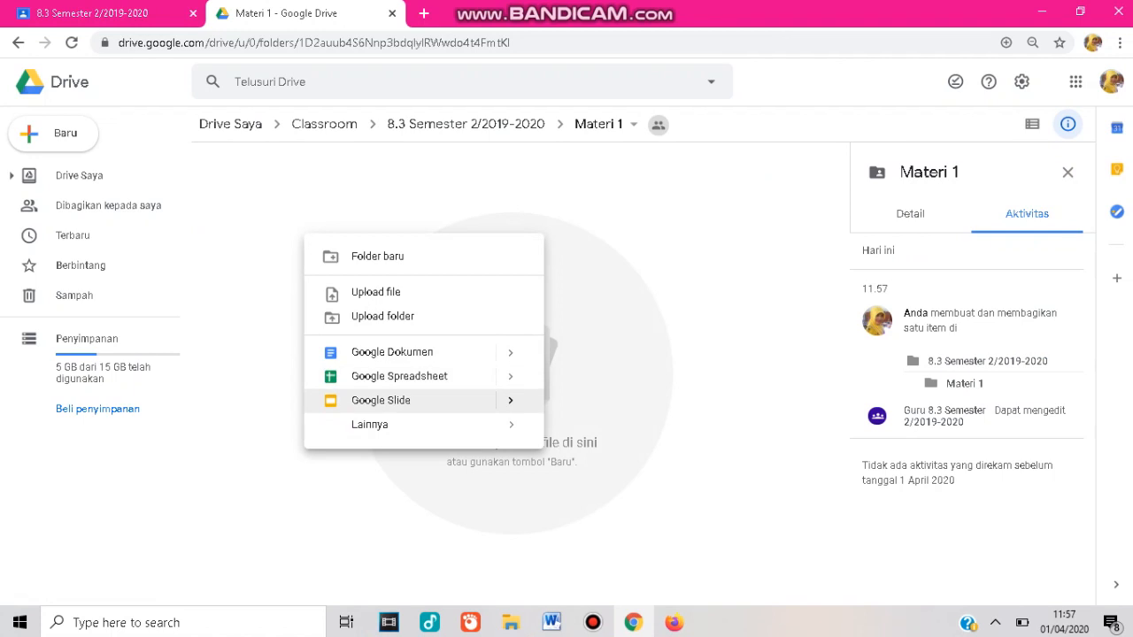
left_click(381, 401)
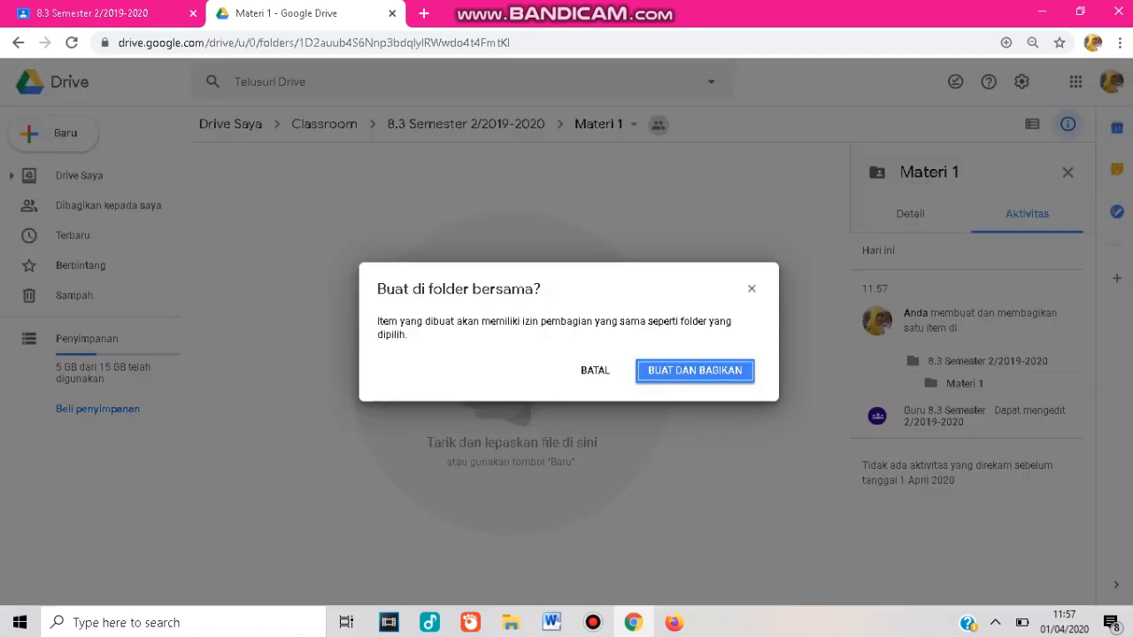
key("Return")
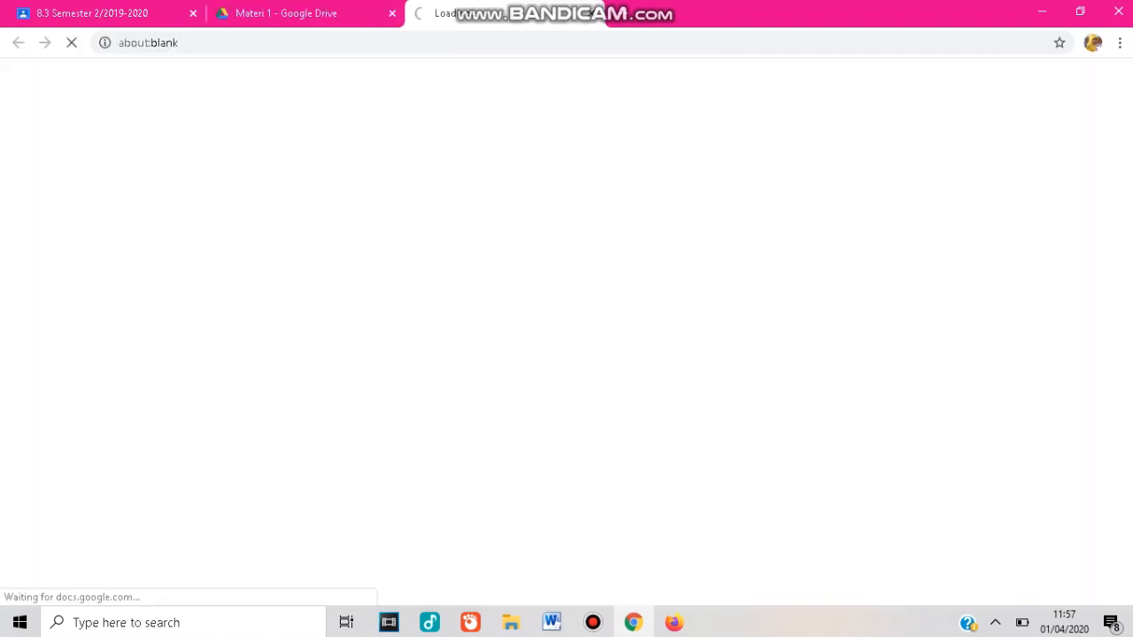
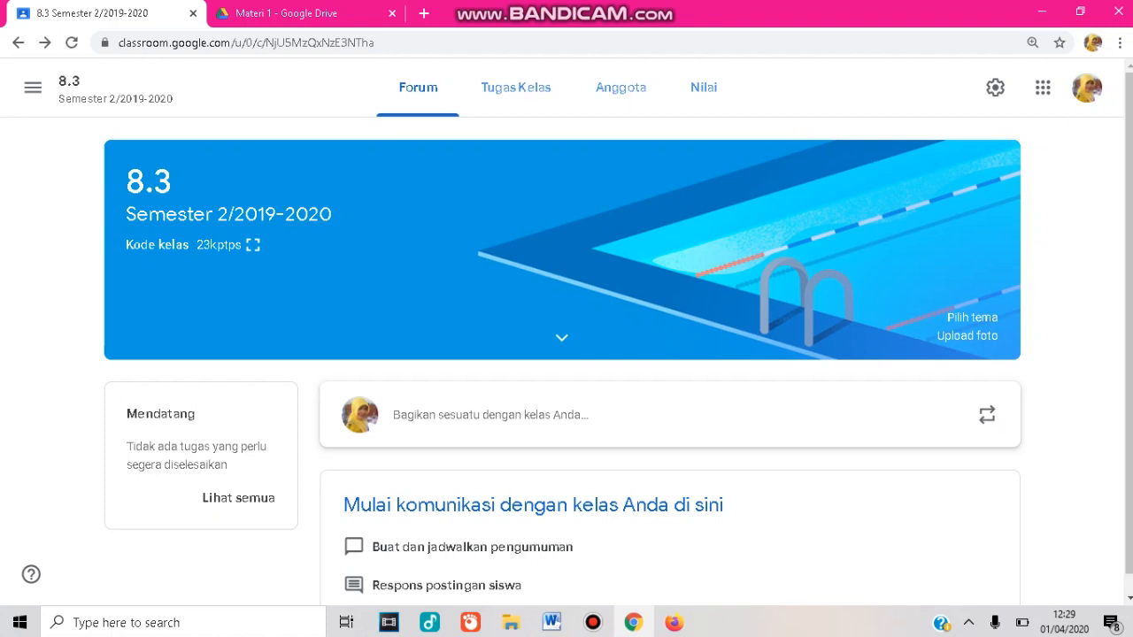
Add a topic named Materi Pembelajaran in the class's classwork section.
left_click(516, 86)
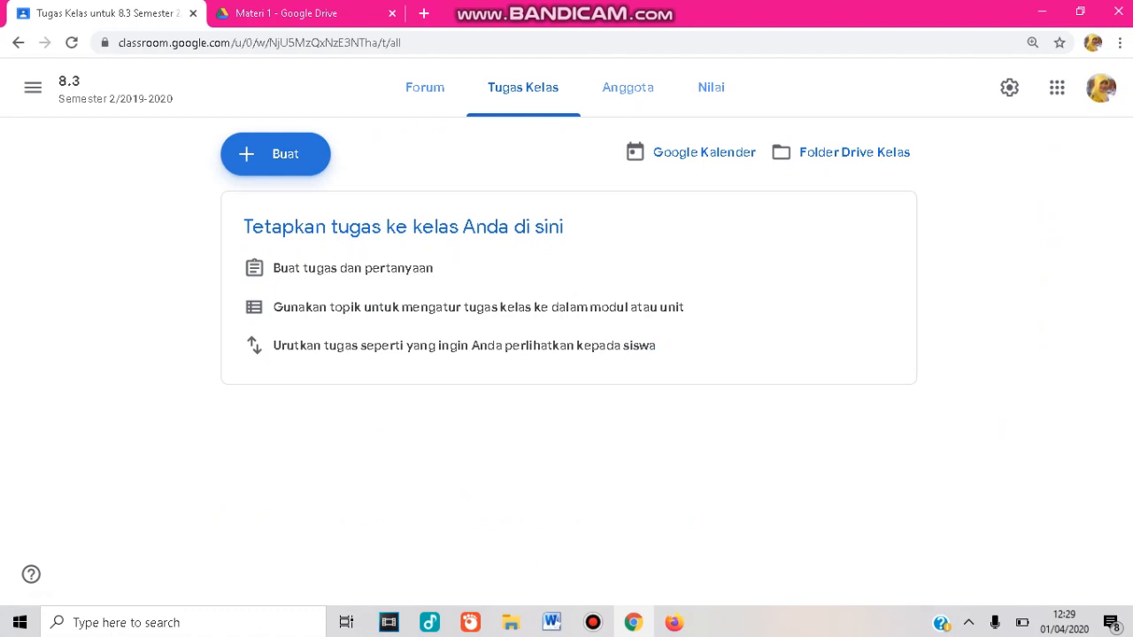
left_click(285, 155)
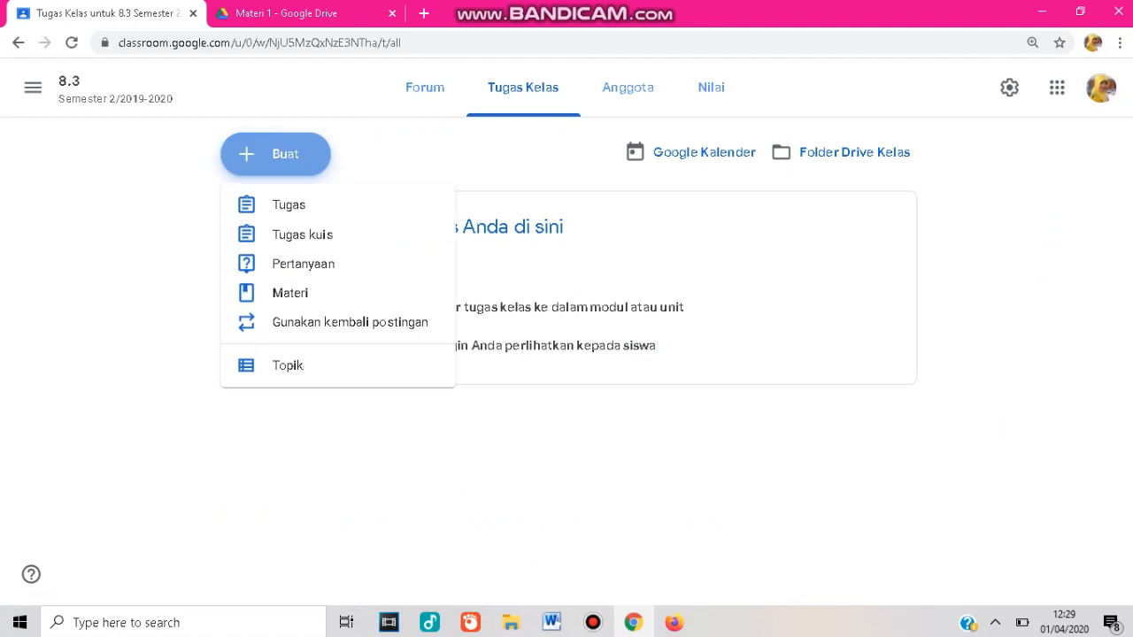
left_click(288, 366)
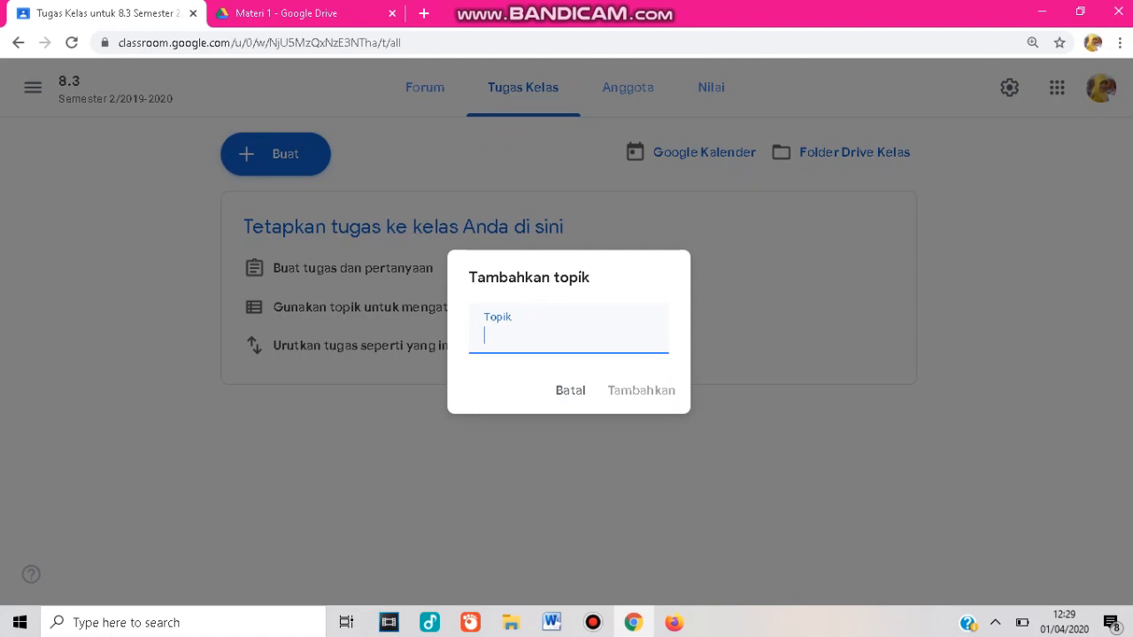
type("Mat")
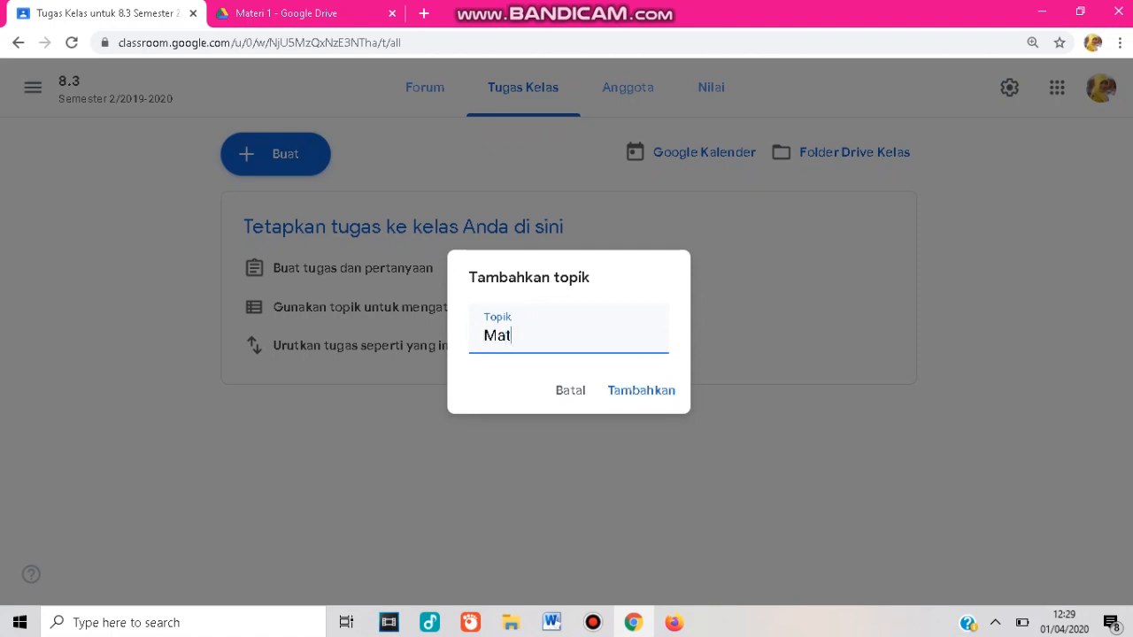
type("eri Pembelajaran")
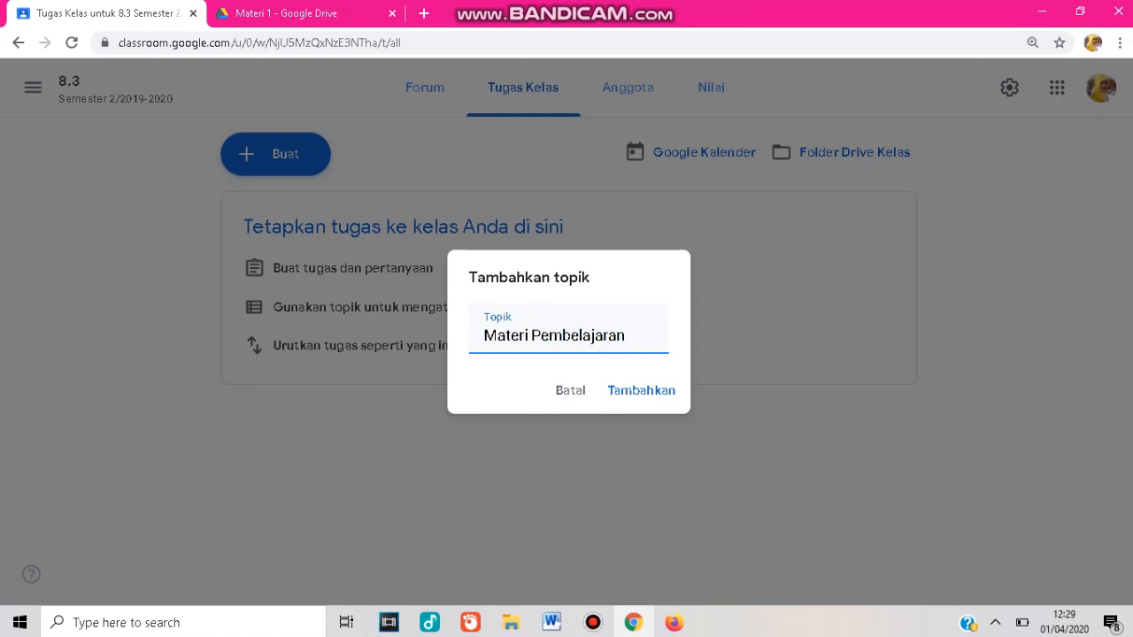
key("Return")
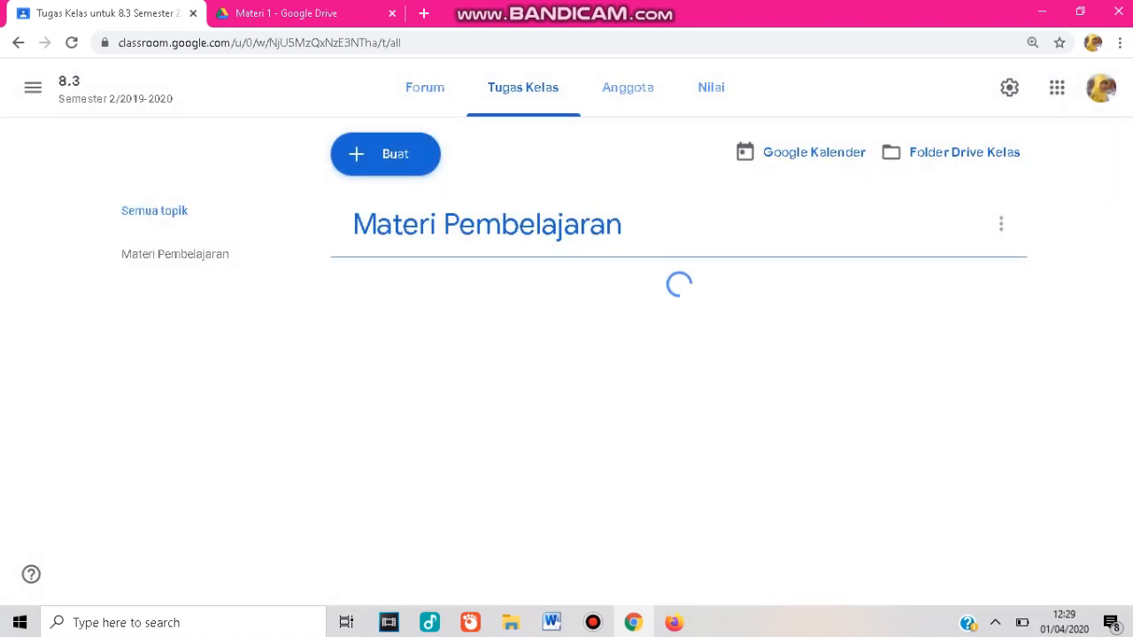
Start a new class material and give it the title Kedatangan Bangsa Barat.
right_click(281, 235)
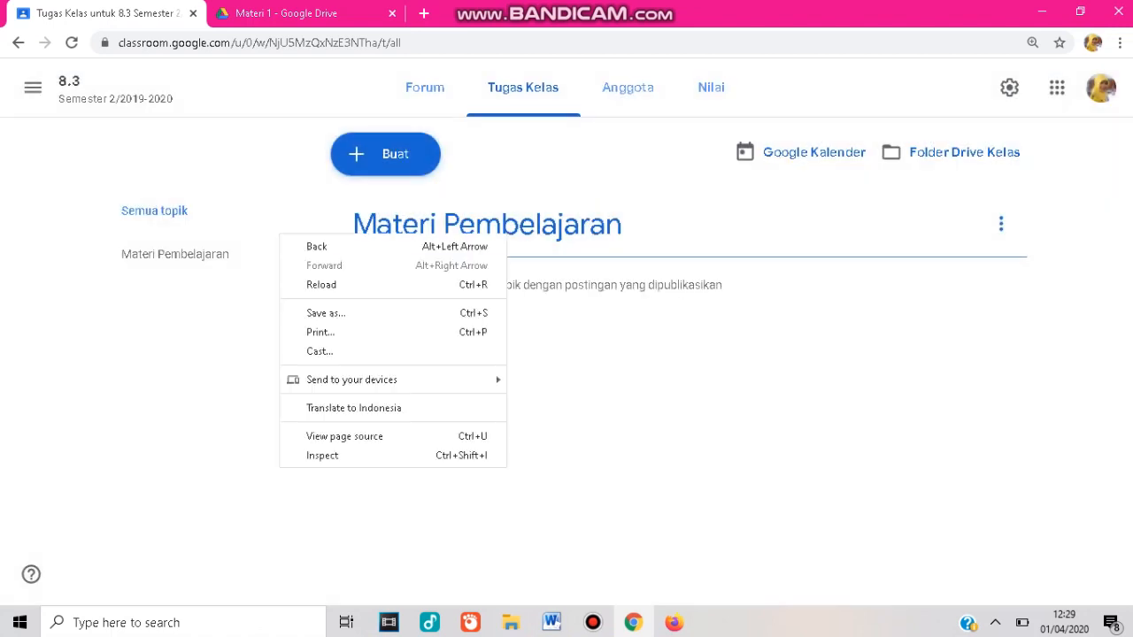
left_click(386, 154)
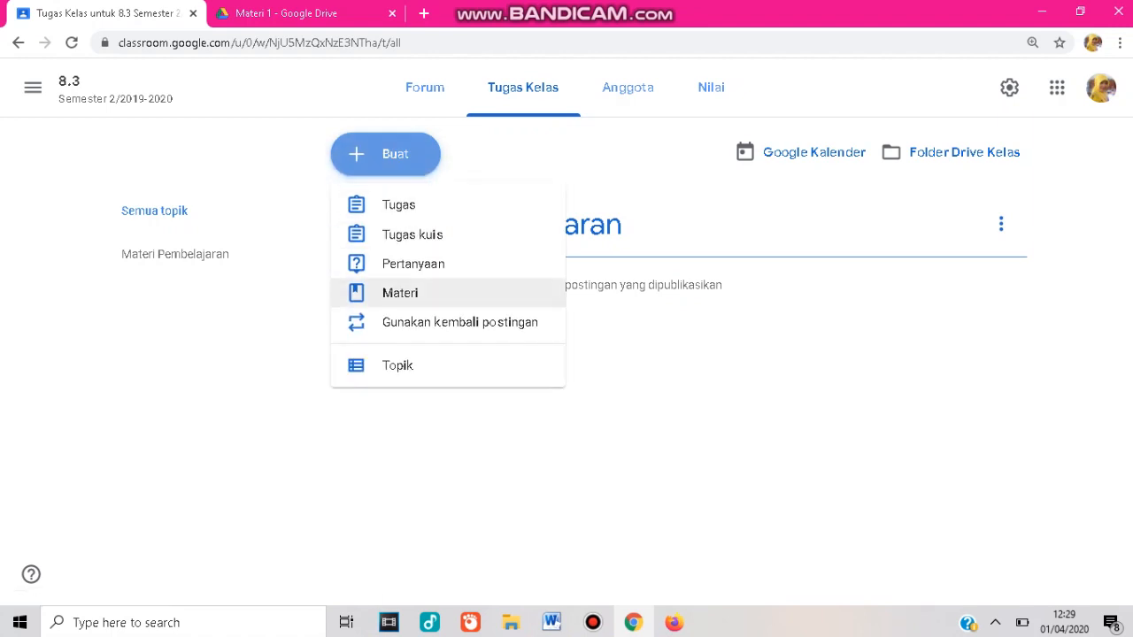
left_click(400, 293)
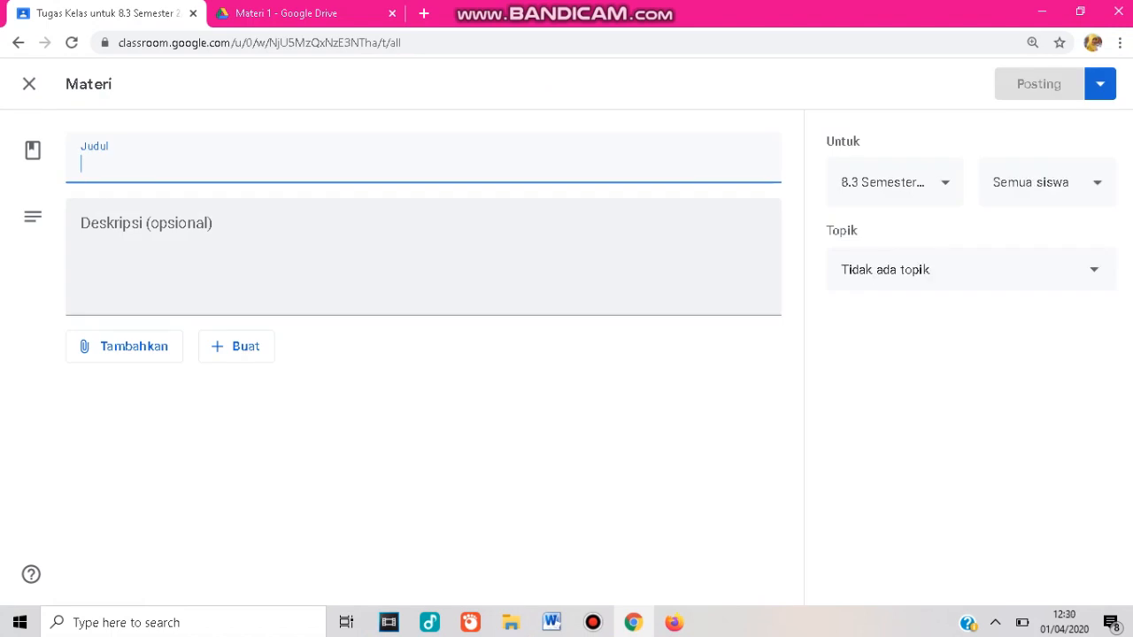
type("Keda")
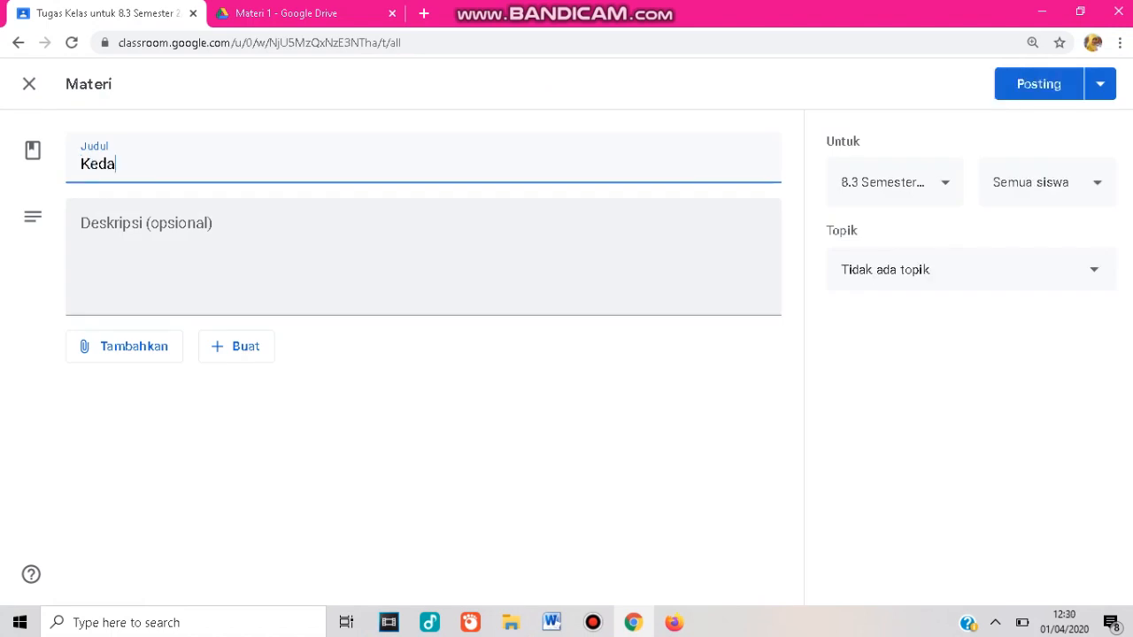
type("tangan Bangs")
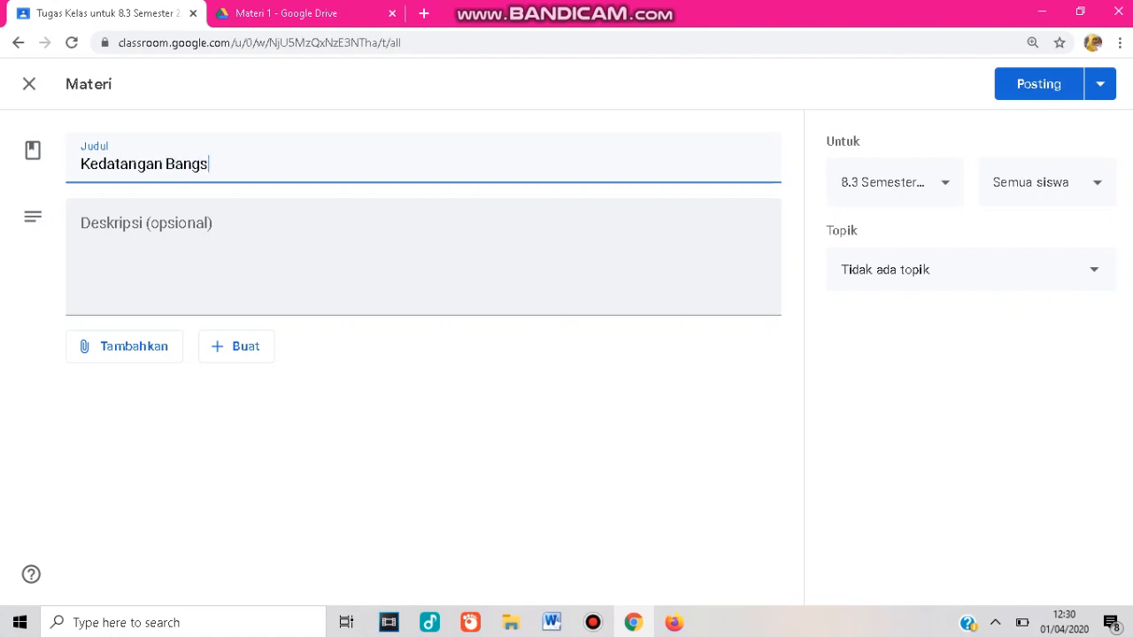
type("a Barat")
Enter the material's description as "Bangsa Barat datang ke Indonesia dengan tujuan ....".
key("Tab")
type("Ban")
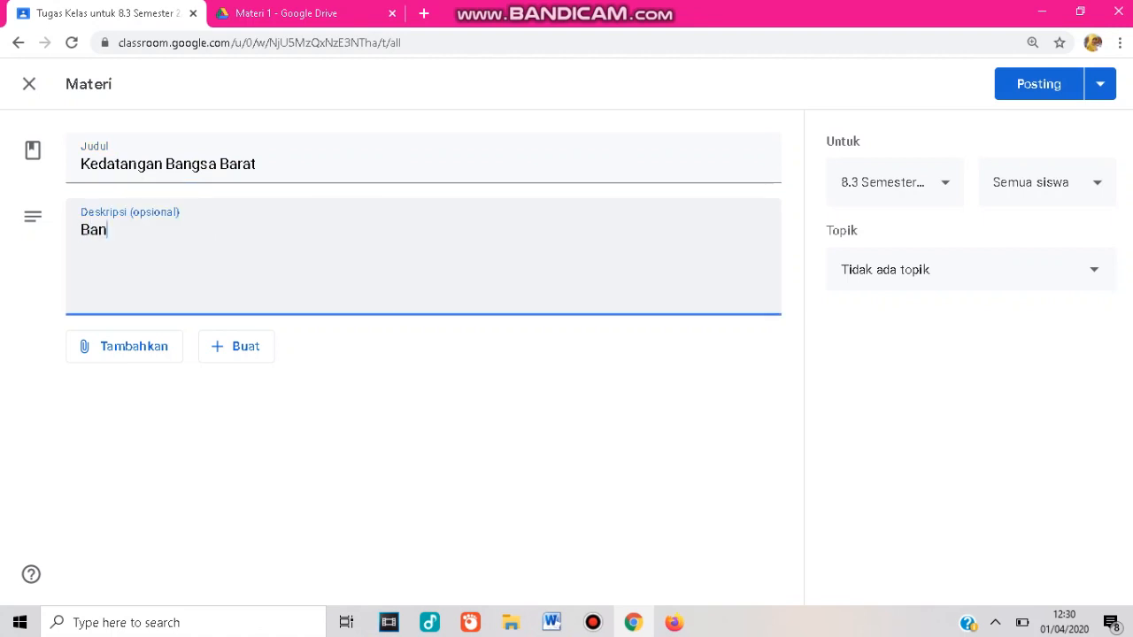
type("gsa Barat datang ke I")
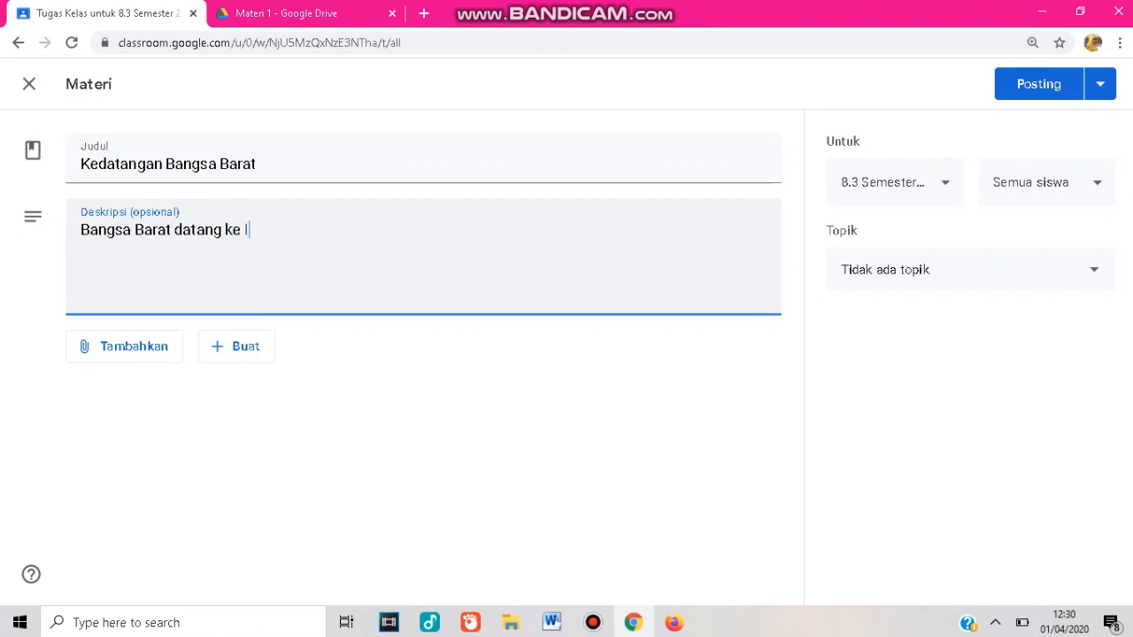
type("ndonesia den")
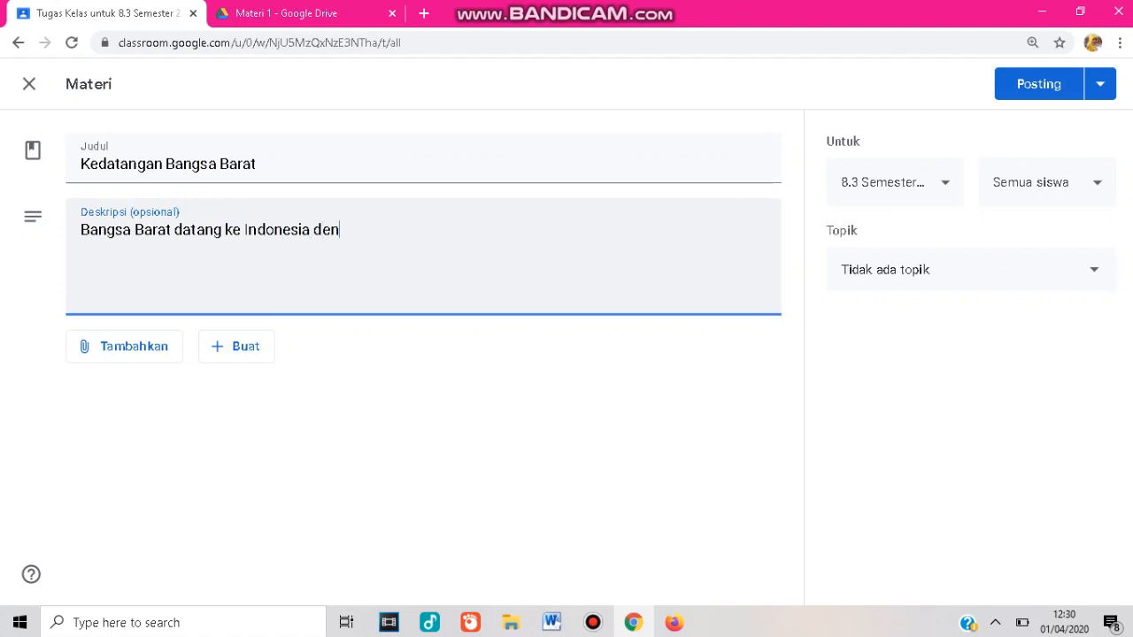
type("gan tuj")
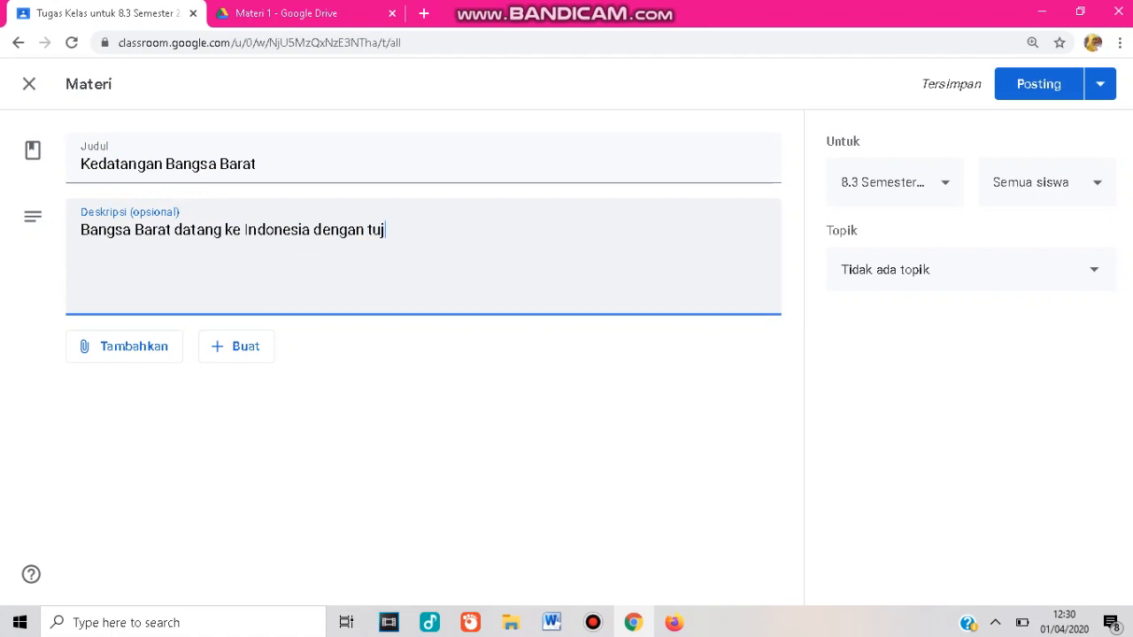
type("uan ....")
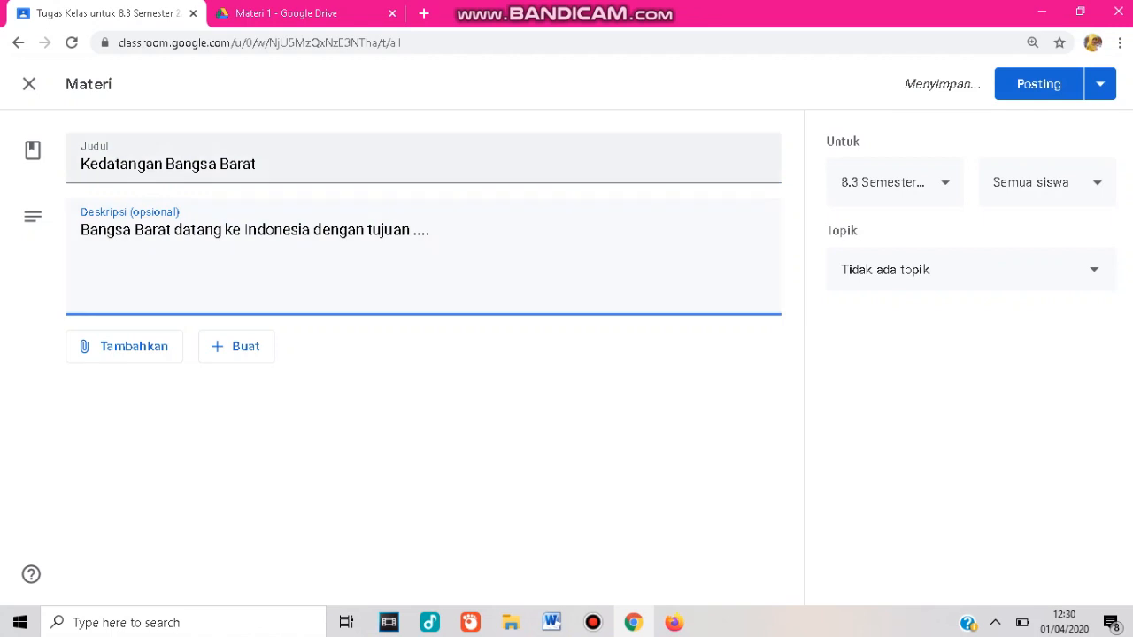
Attach the Kedatangan Bangsa Barat presentation from the Drive folder Classroom > 8.3 Semester 2/2019-2020 > Materi 1.
left_click(124, 347)
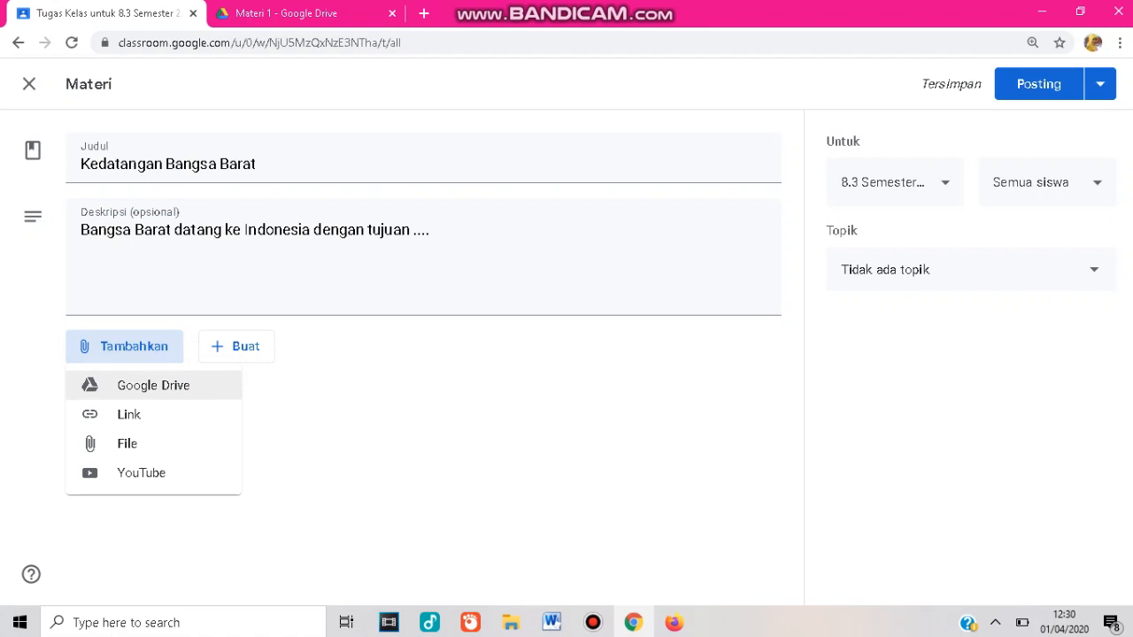
left_click(142, 385)
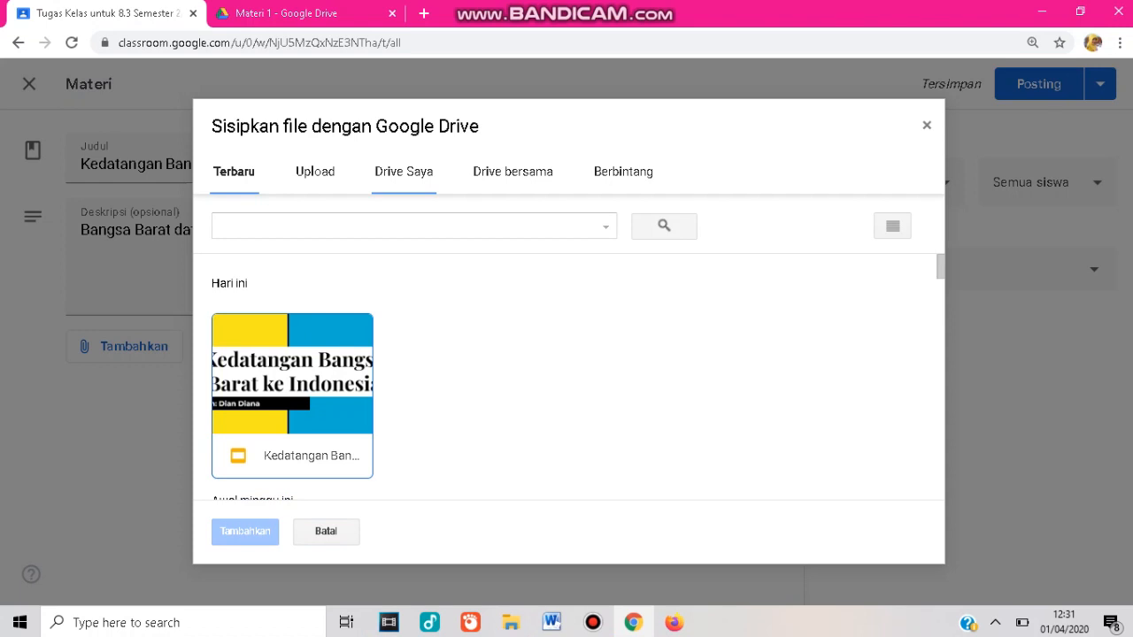
left_click(403, 171)
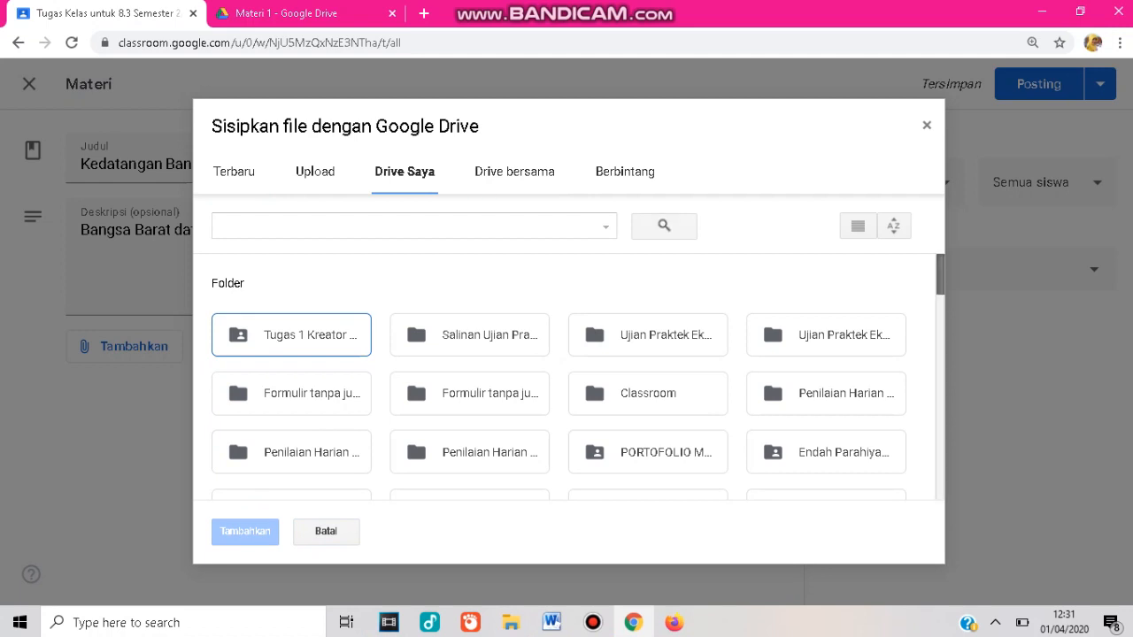
double_click(648, 393)
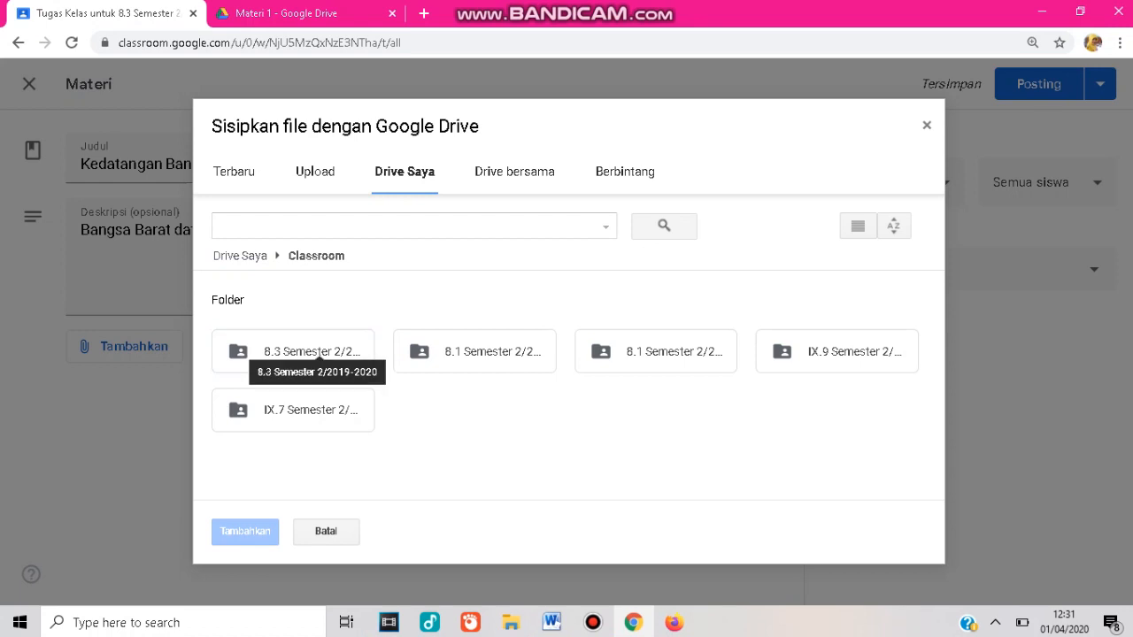
double_click(301, 352)
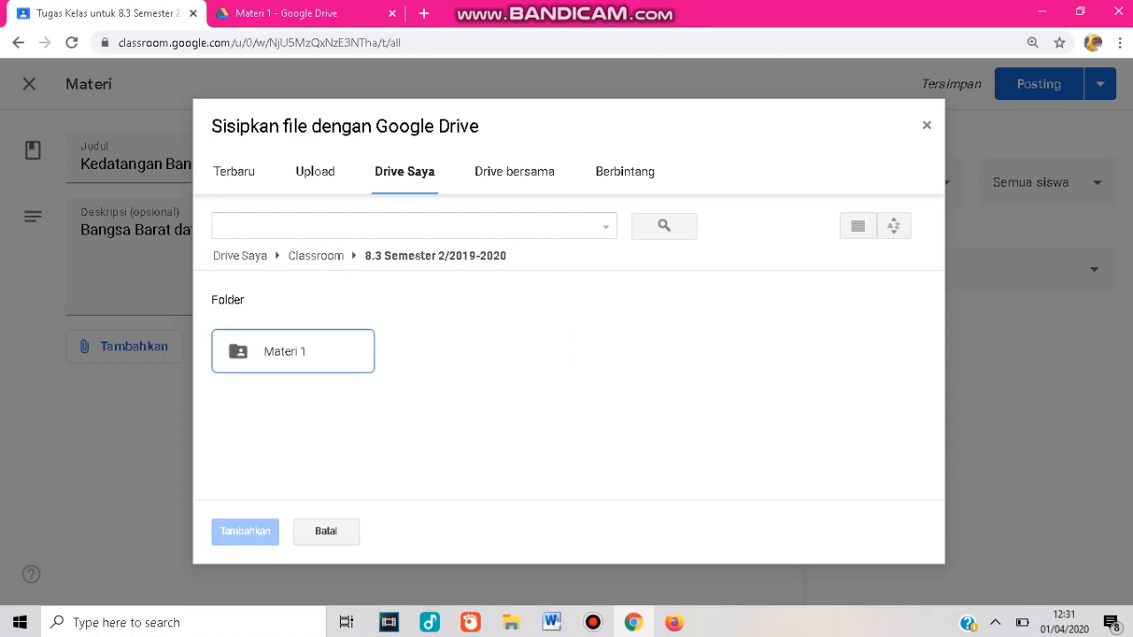
double_click(301, 352)
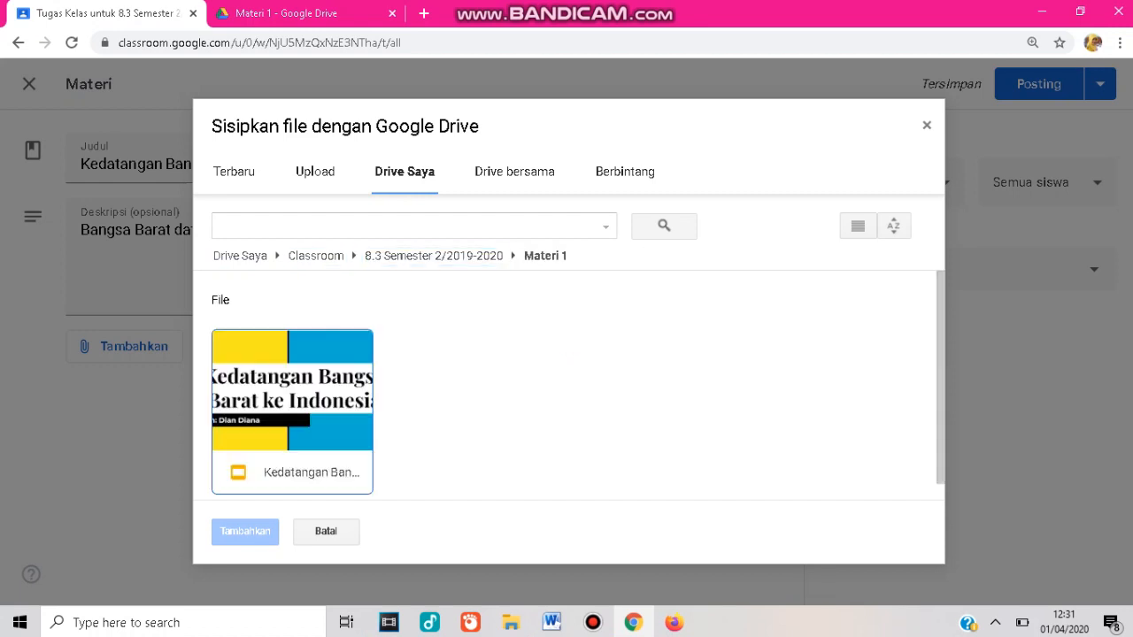
left_click(292, 408)
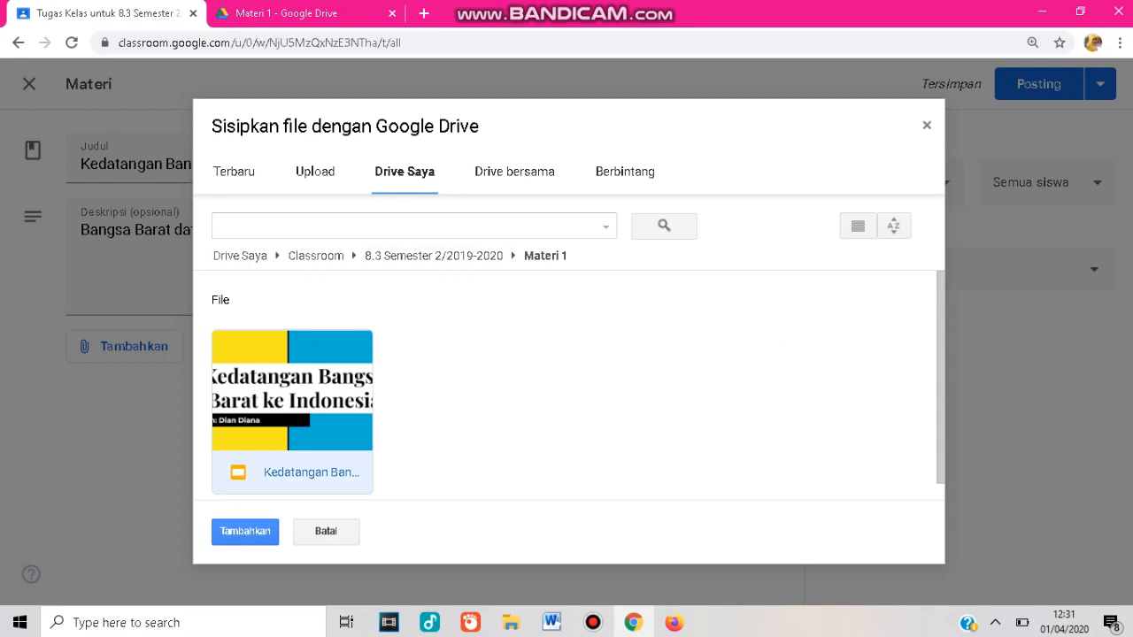
left_click(244, 531)
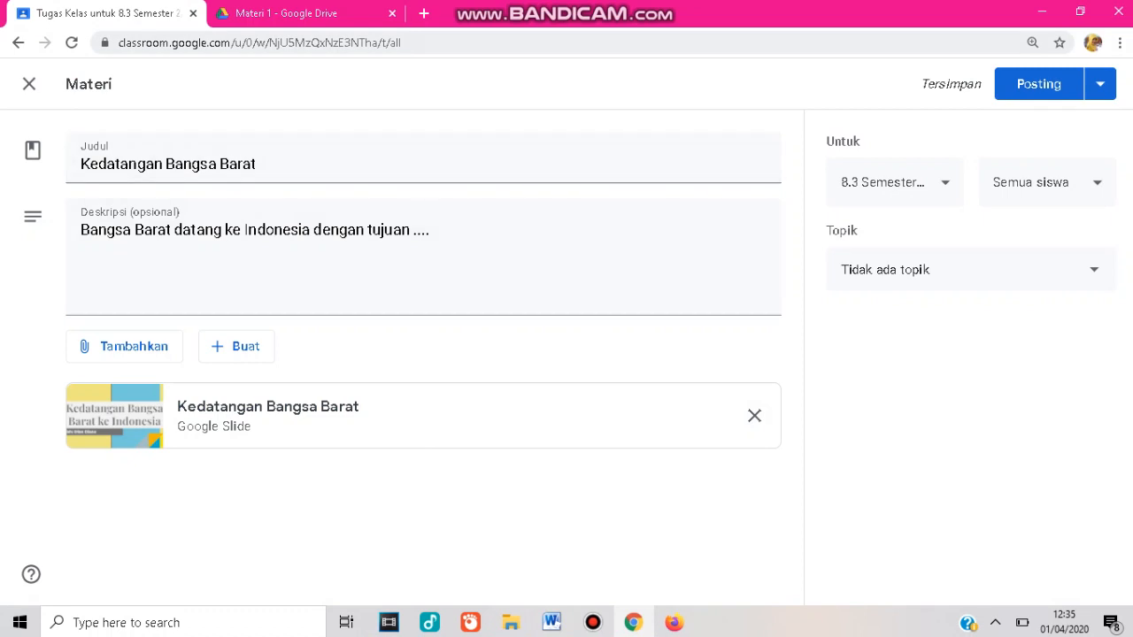
Create a new Google Docs document in the Materi 1 Drive folder, accepting to create and share it.
left_click(283, 13)
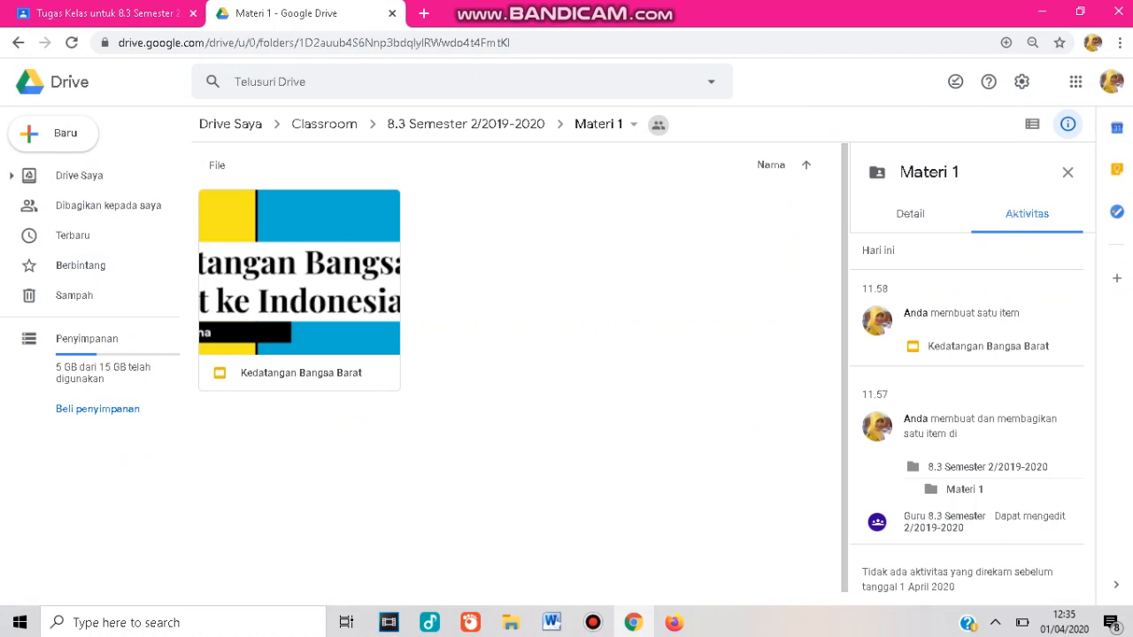
right_click(485, 262)
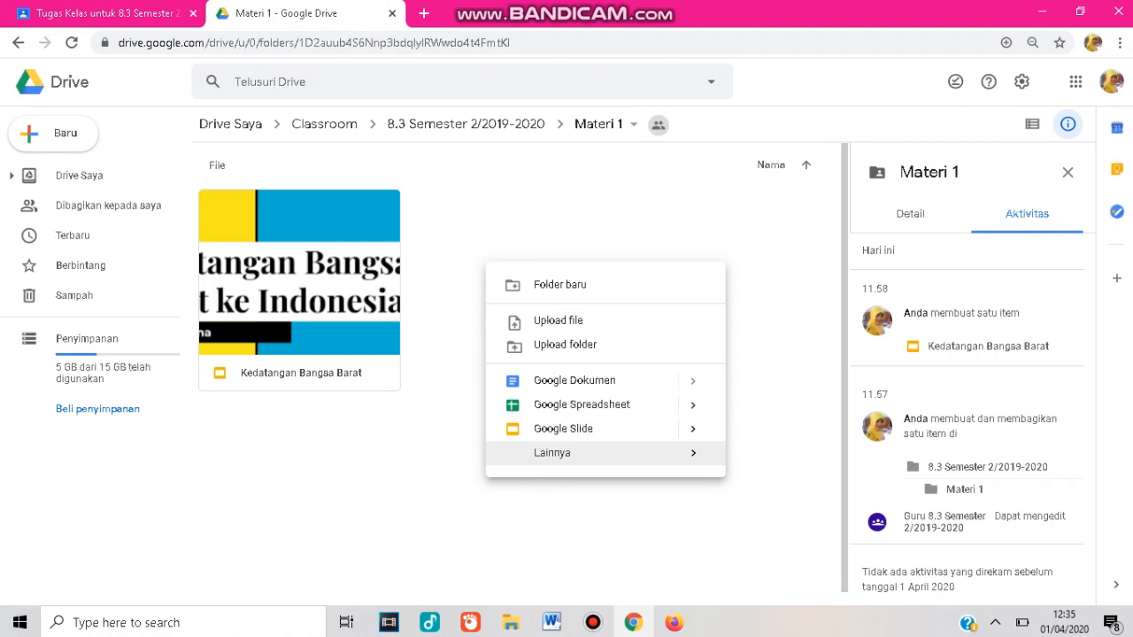
mouse_move(576, 453)
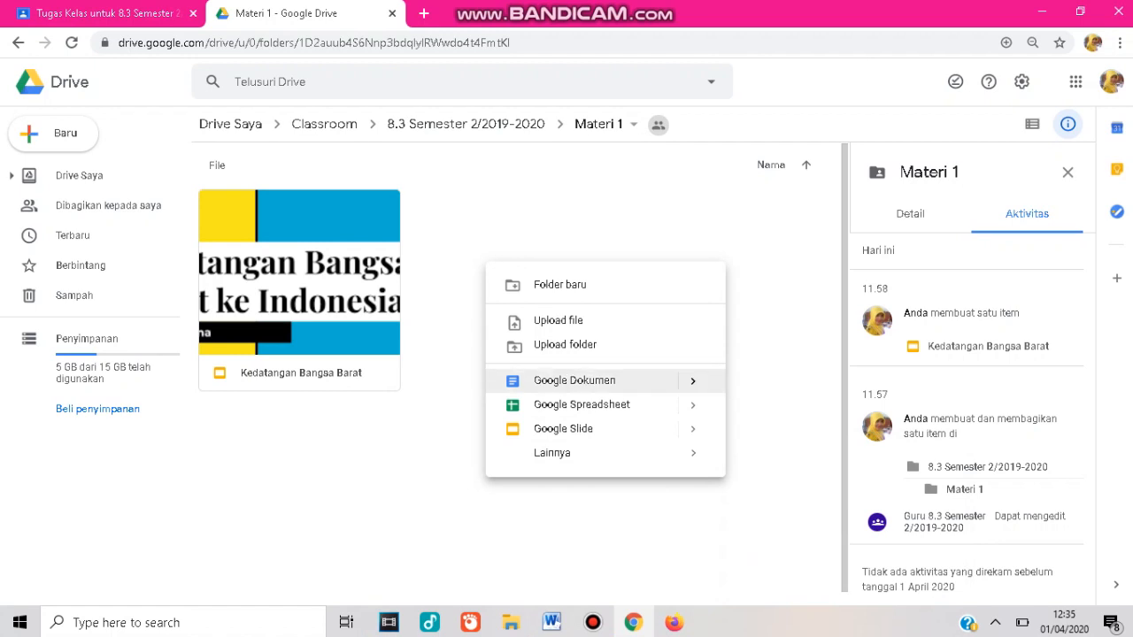
left_click(575, 379)
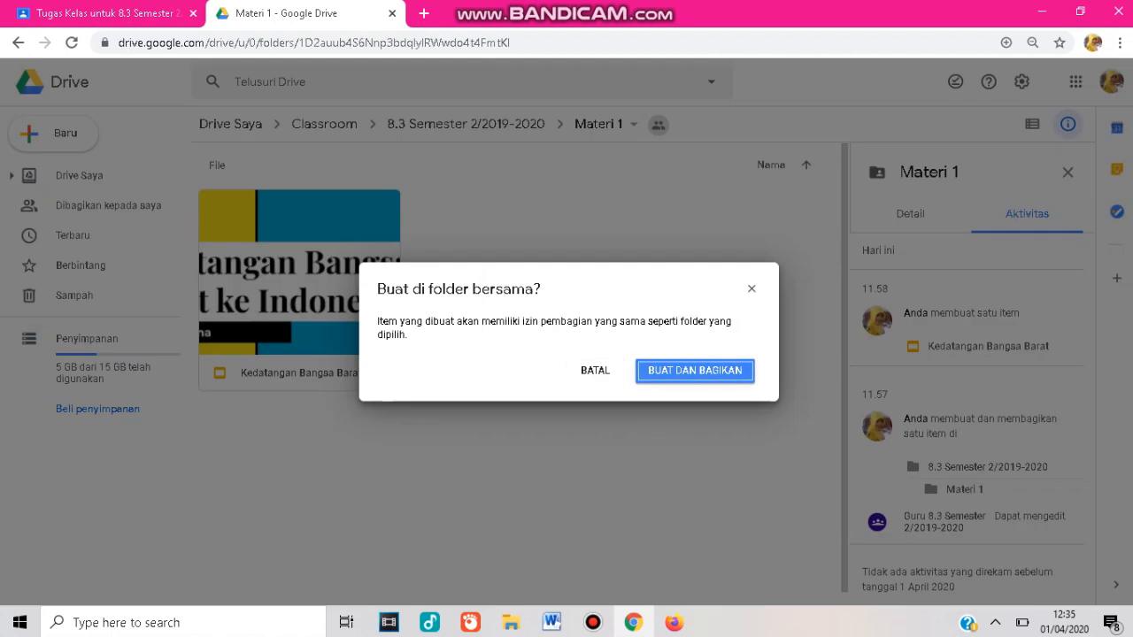
key("Return")
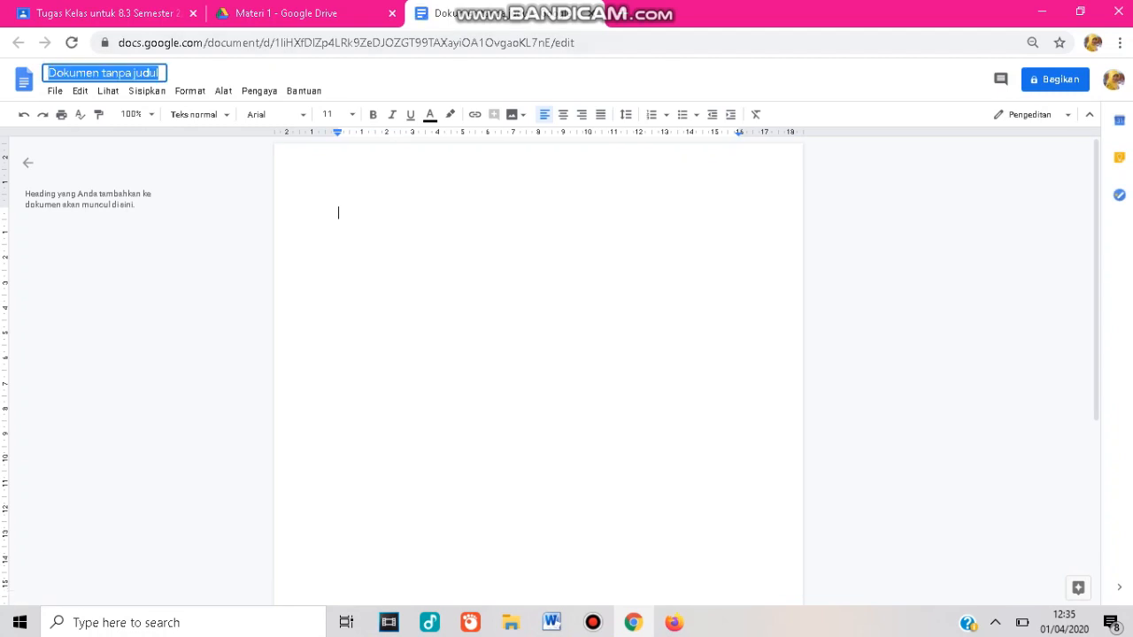
Rename the new document as Jalur Penjelajahan Bangsa Barat ke Indonesia.
type("Jalur")
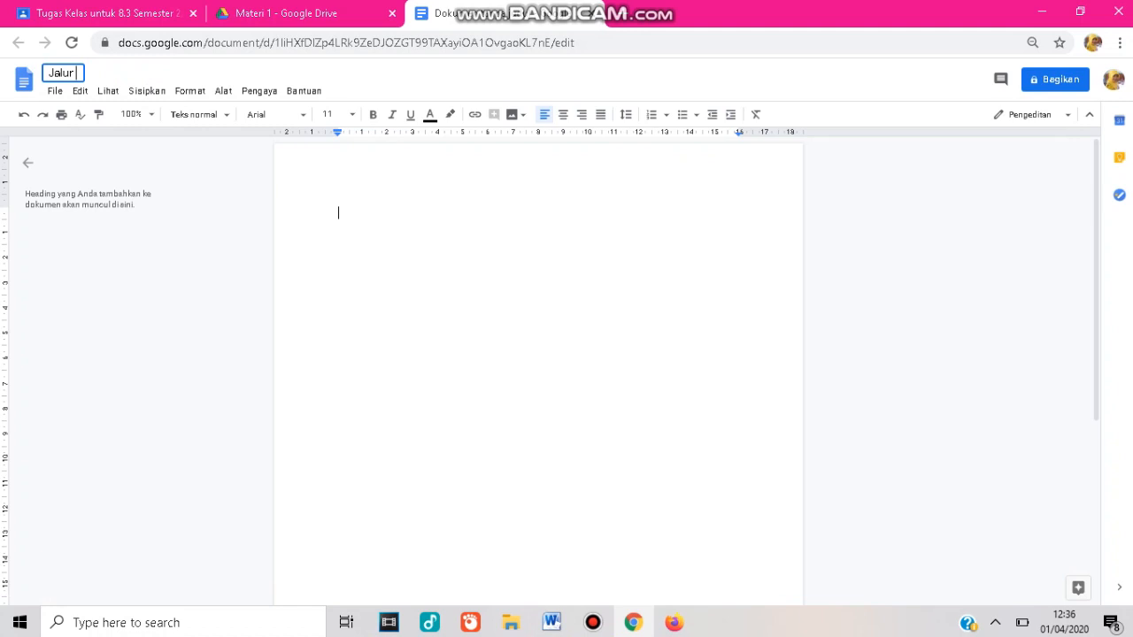
type("Penjelajahan Bangsa")
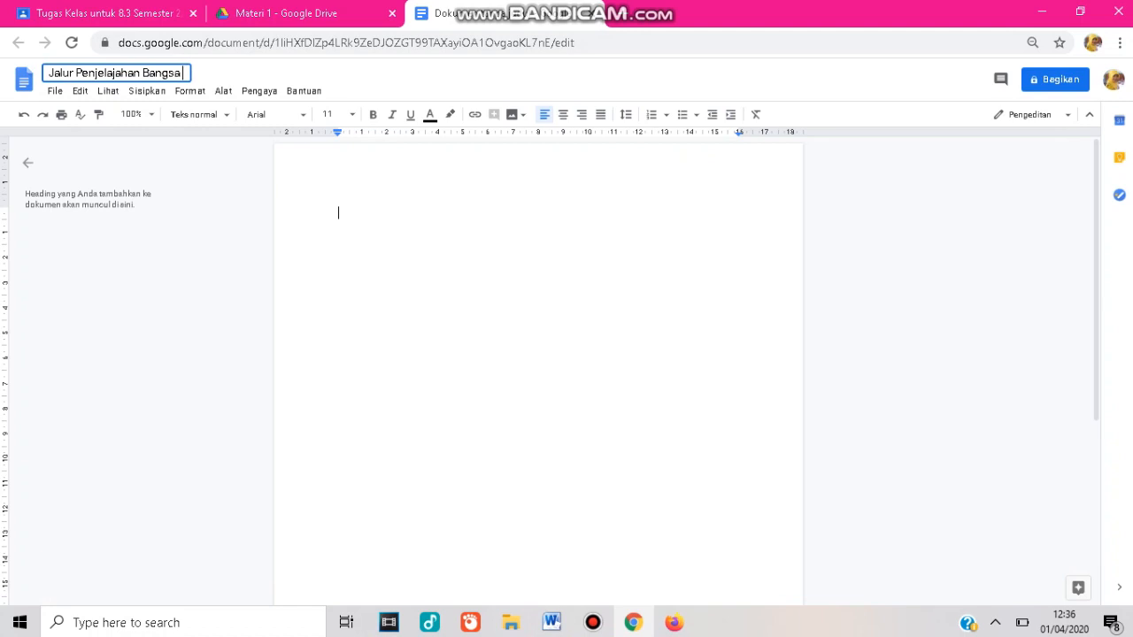
type(" Barat ke Indonesia")
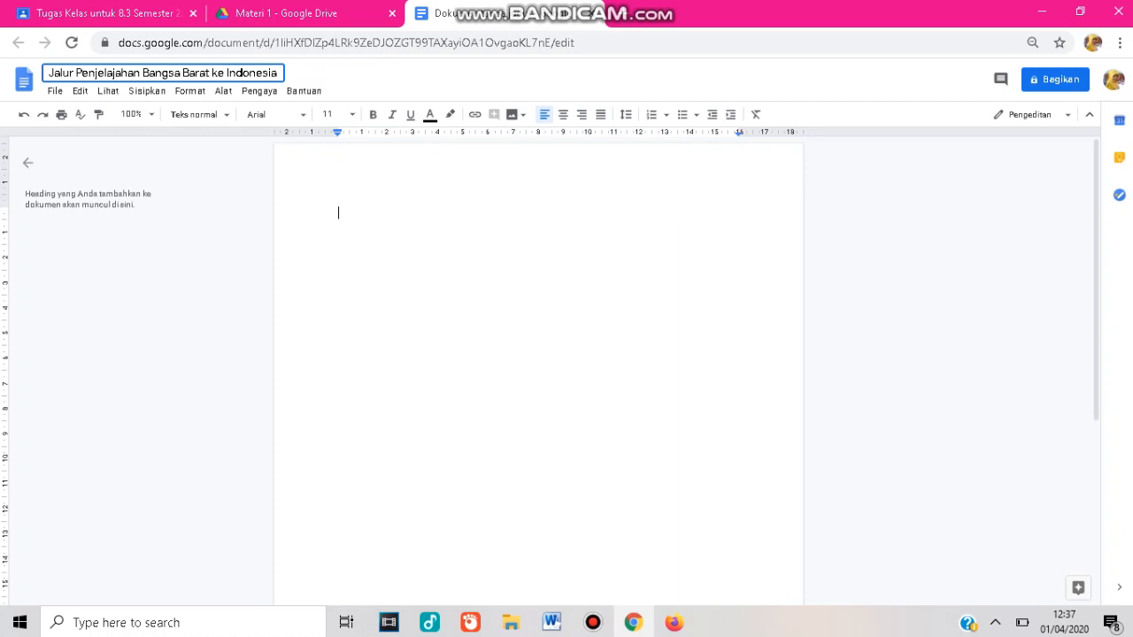
key("Return")
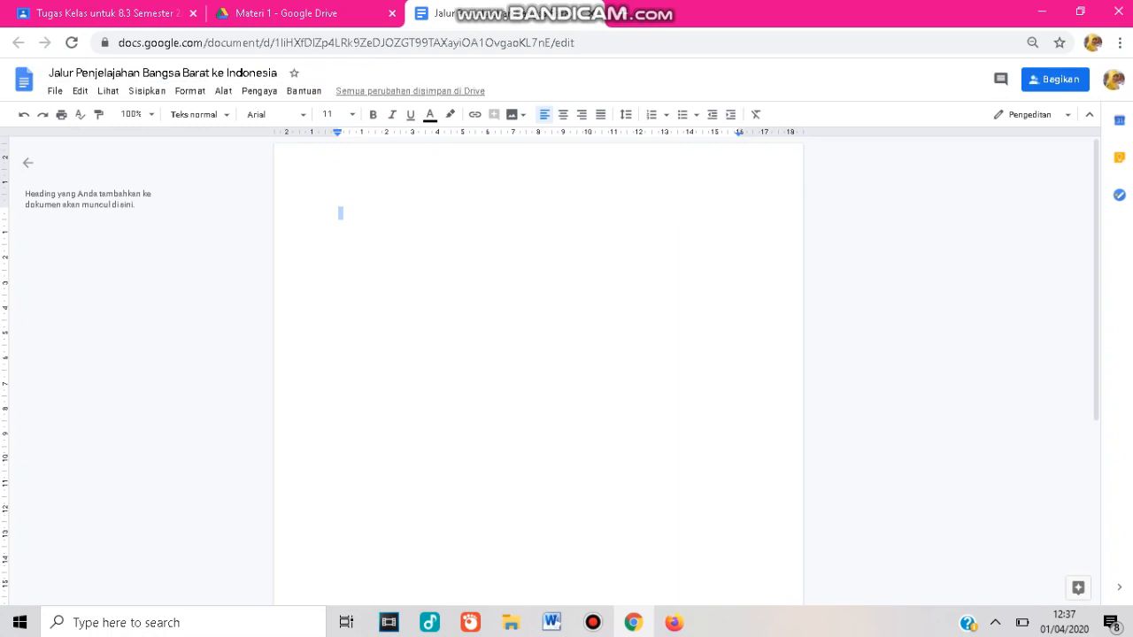
Write "Jalur Penjelajahan Bangsa Barat ke Indonesia" in the new document and format it with the Judul heading style.
type("Jalu")
type("r ")
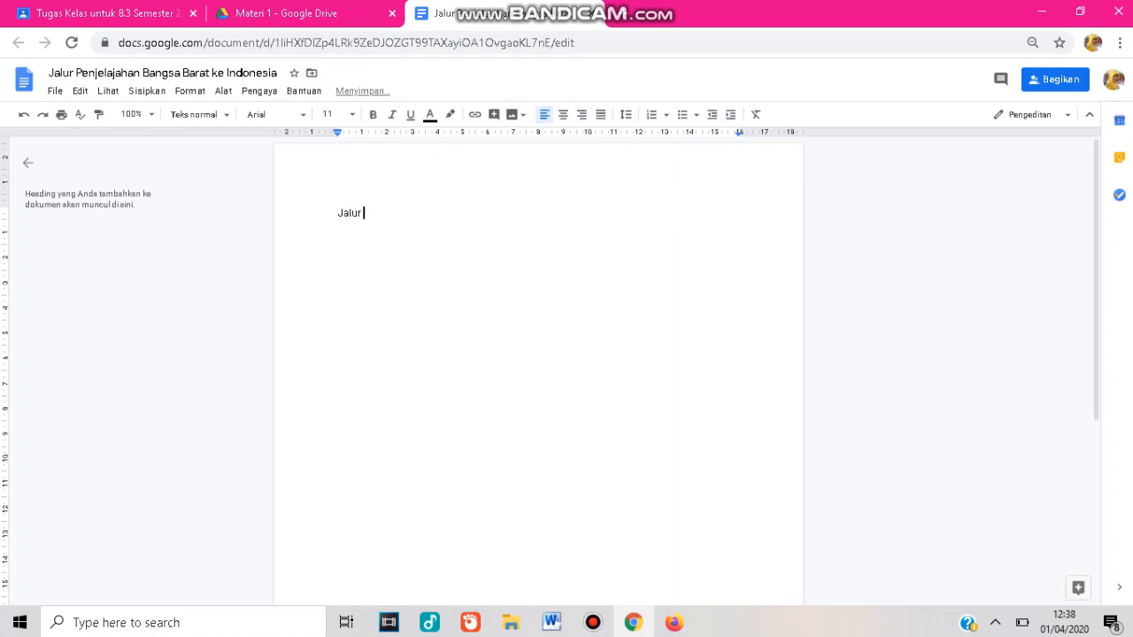
type("Penjelajahan Bangsa Barat k")
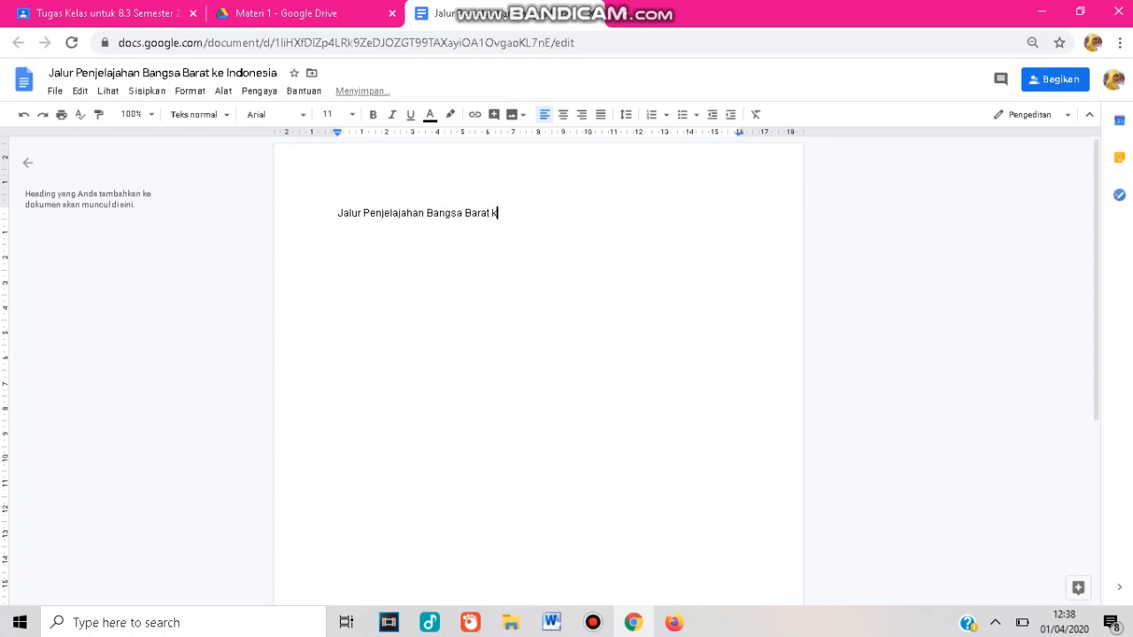
type("e Indonesia")
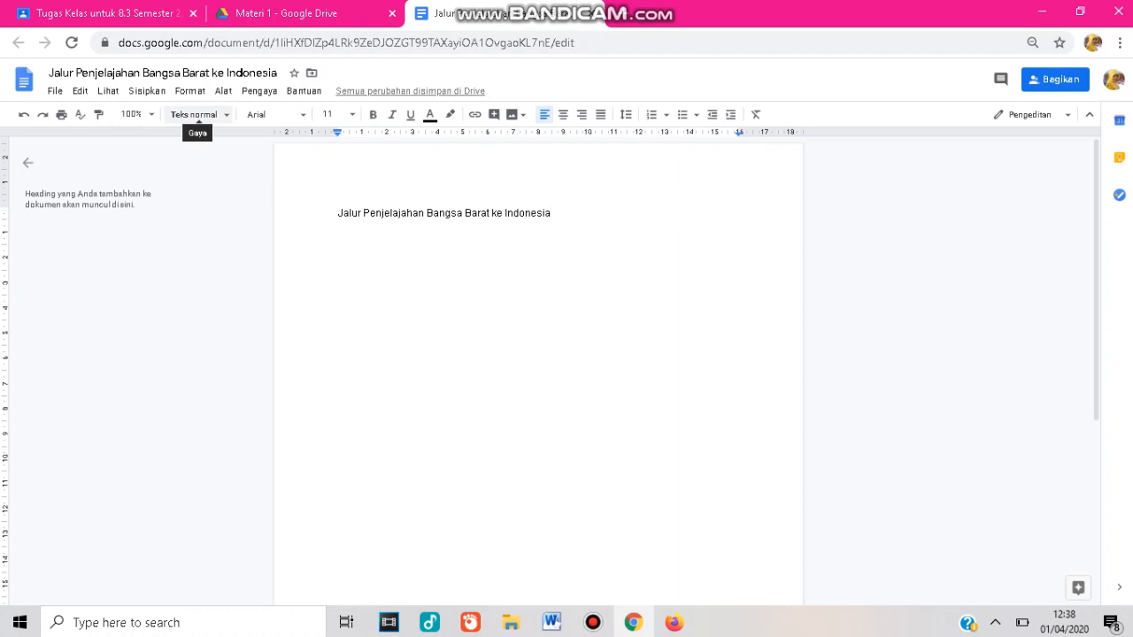
left_click(195, 114)
left_click(216, 183)
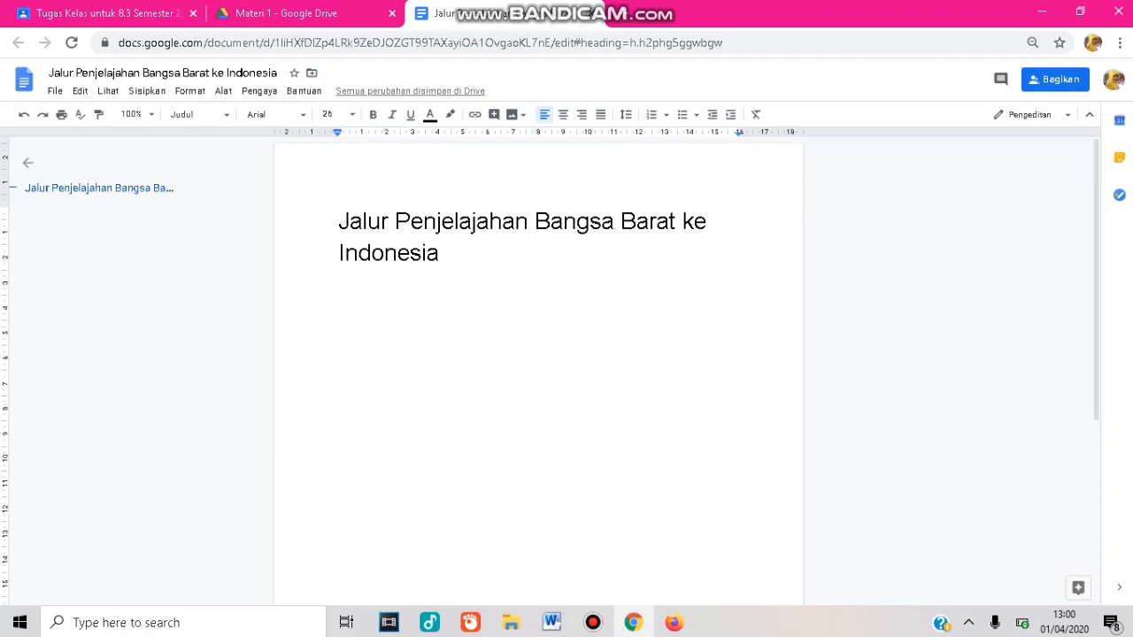
Close the document and attach Jalur Penjelajahan Bangsa Barat ke Indonesia from Drive folder Classroom > 8.3 Semester 2/2019-2020 > Materi 1 to the material.
key("ctrl+w")
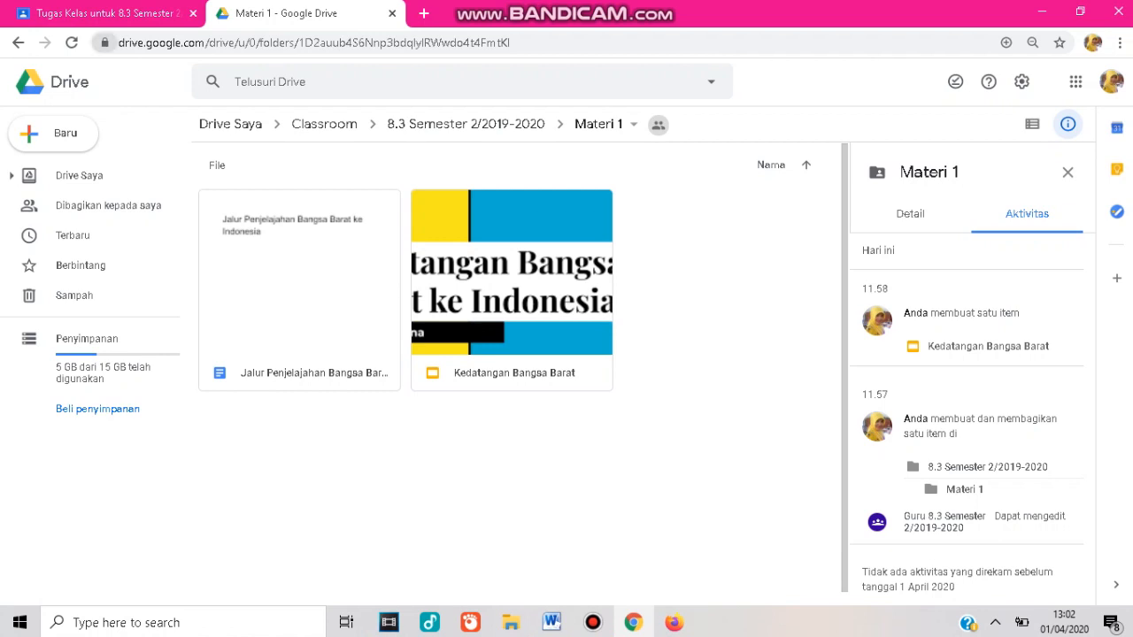
key("ctrl+Tab")
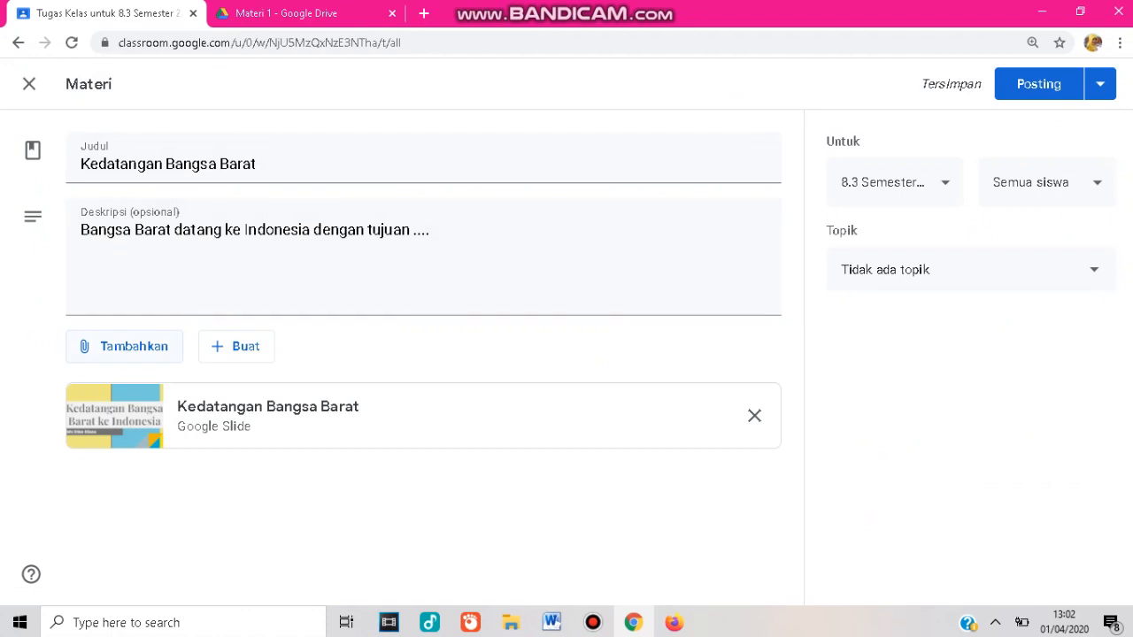
left_click(124, 346)
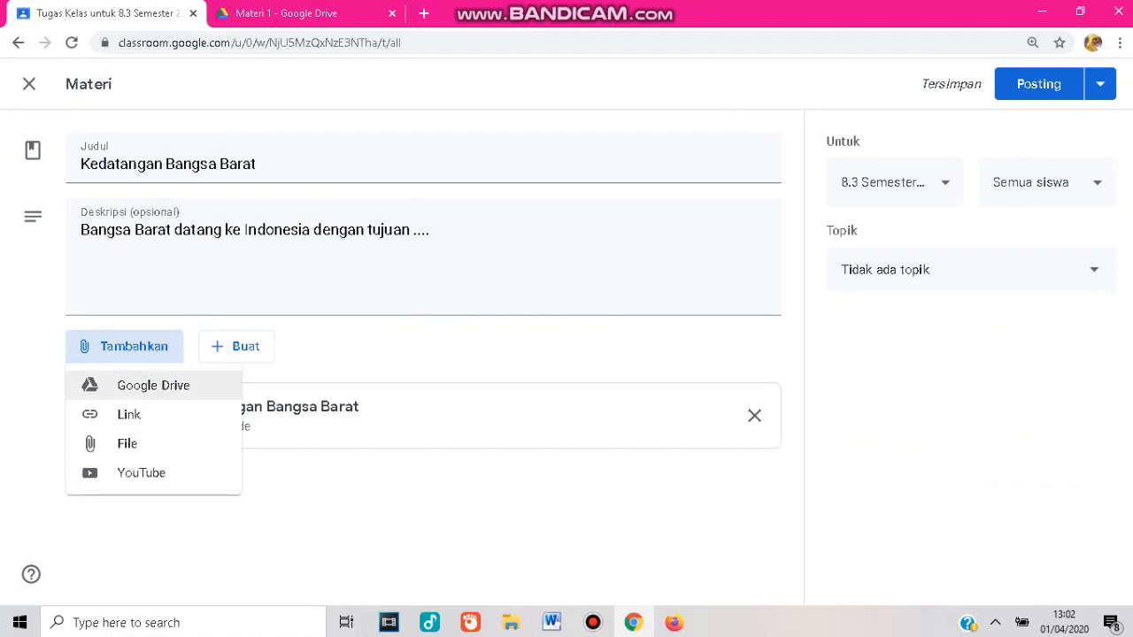
left_click(135, 386)
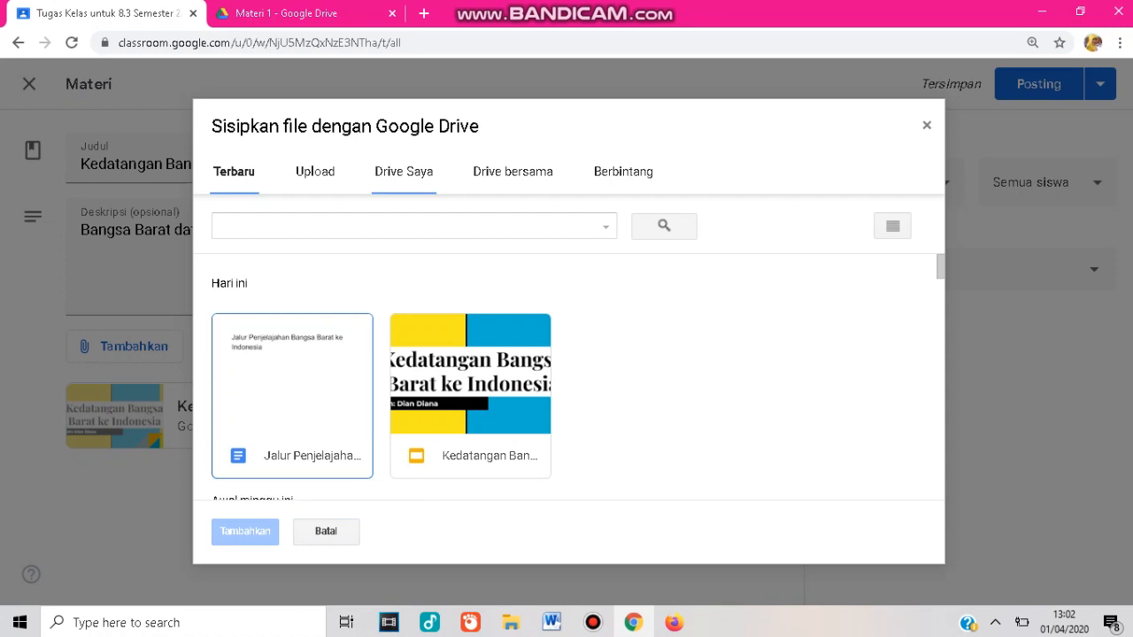
left_click(403, 171)
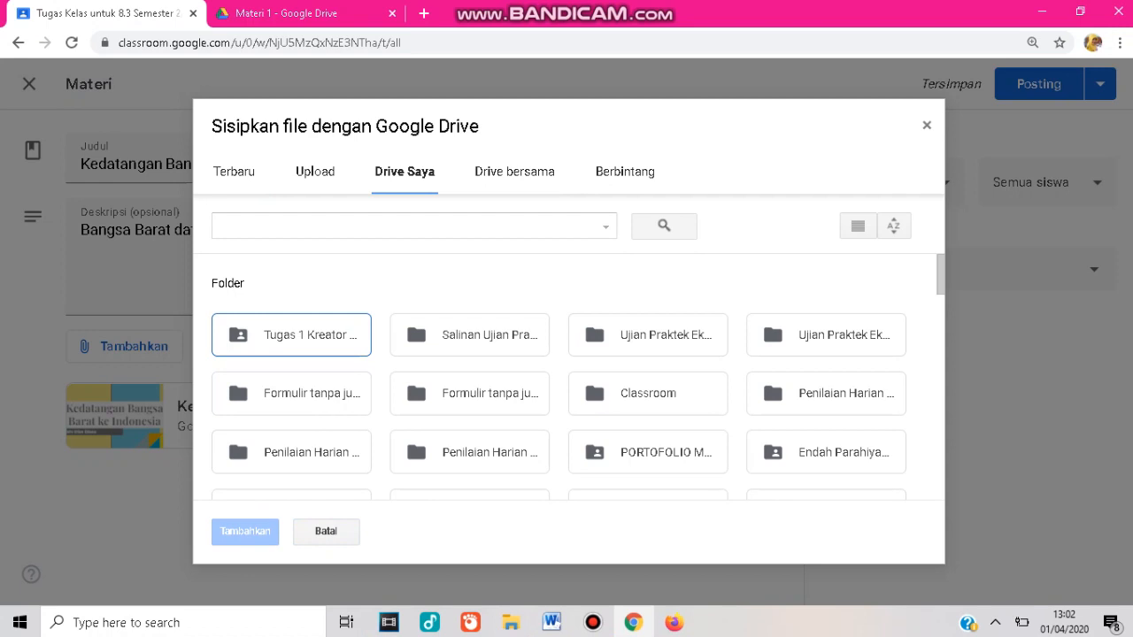
double_click(648, 393)
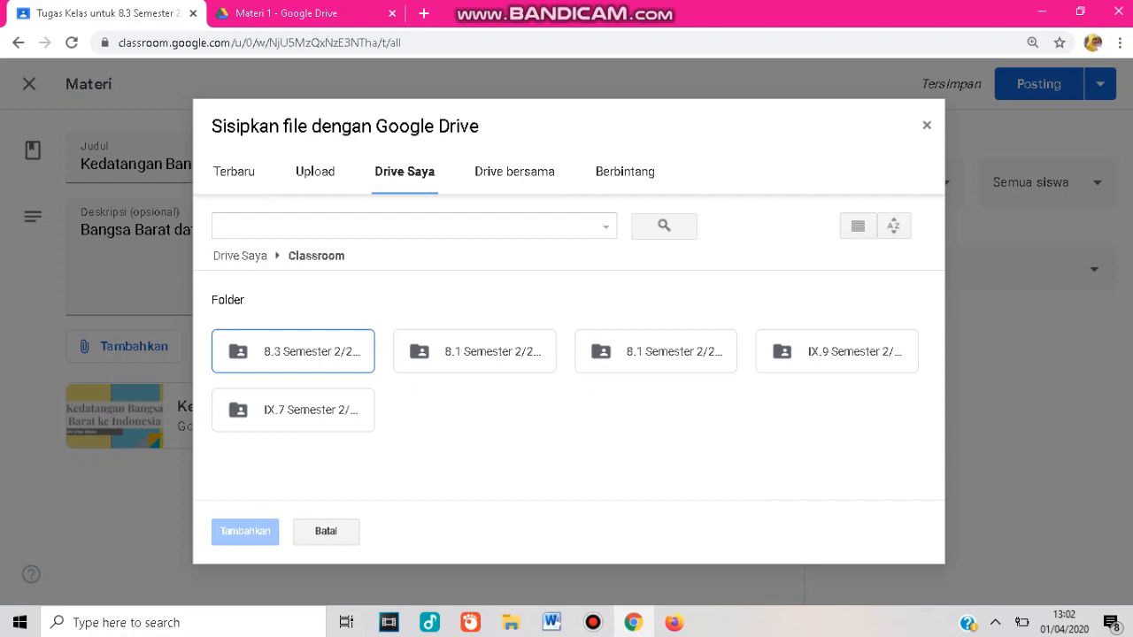
double_click(293, 352)
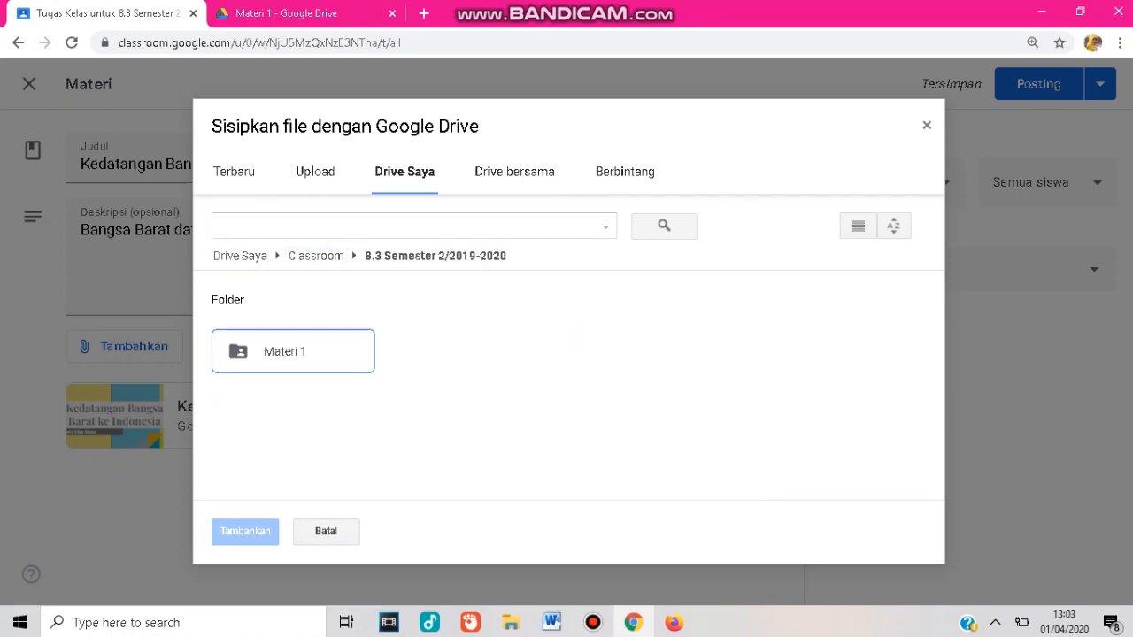
double_click(292, 353)
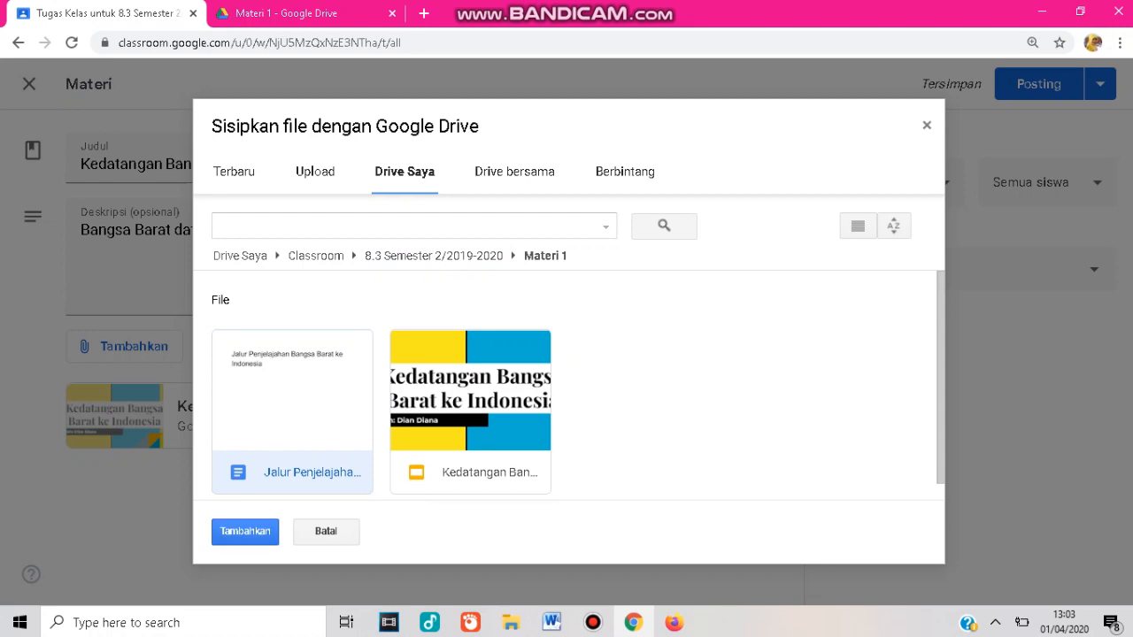
left_click(245, 531)
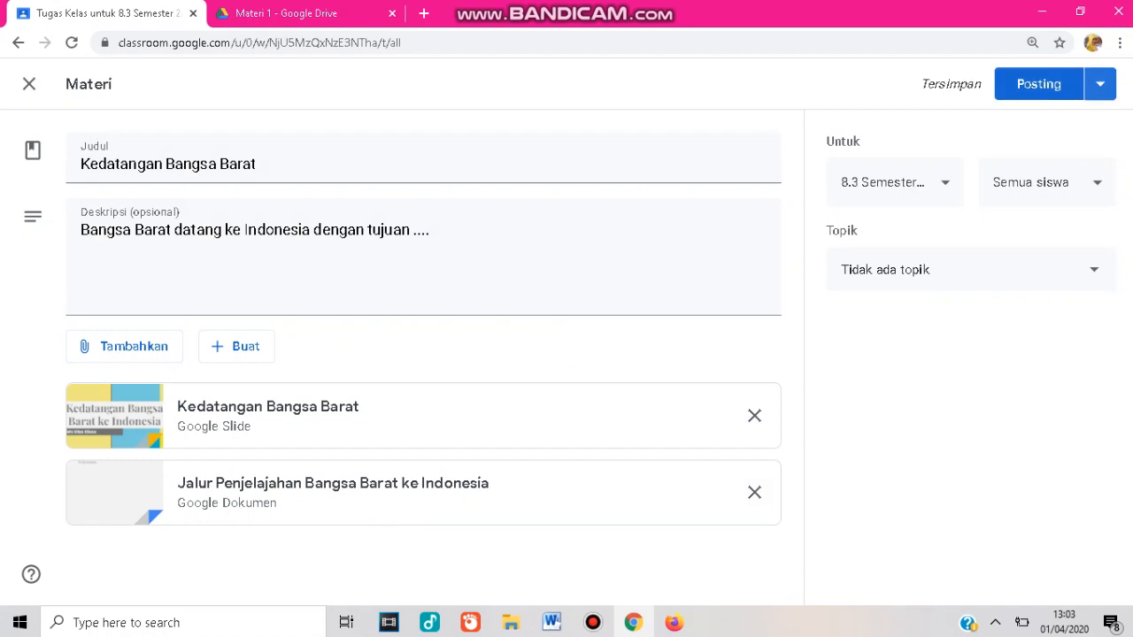
left_click(1101, 85)
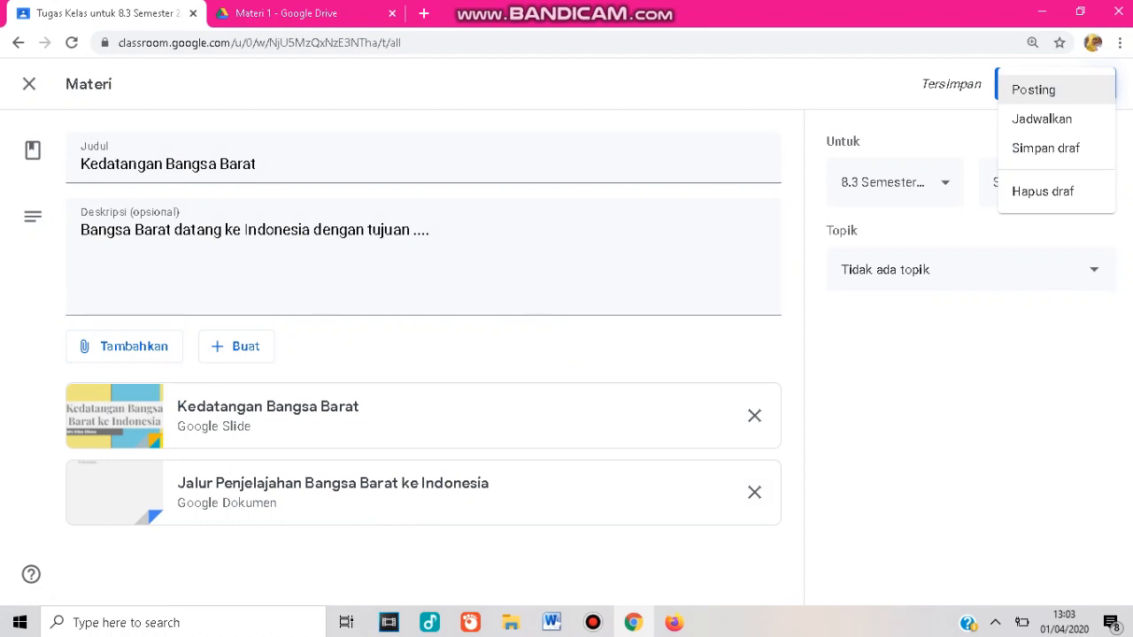
left_click(1042, 119)
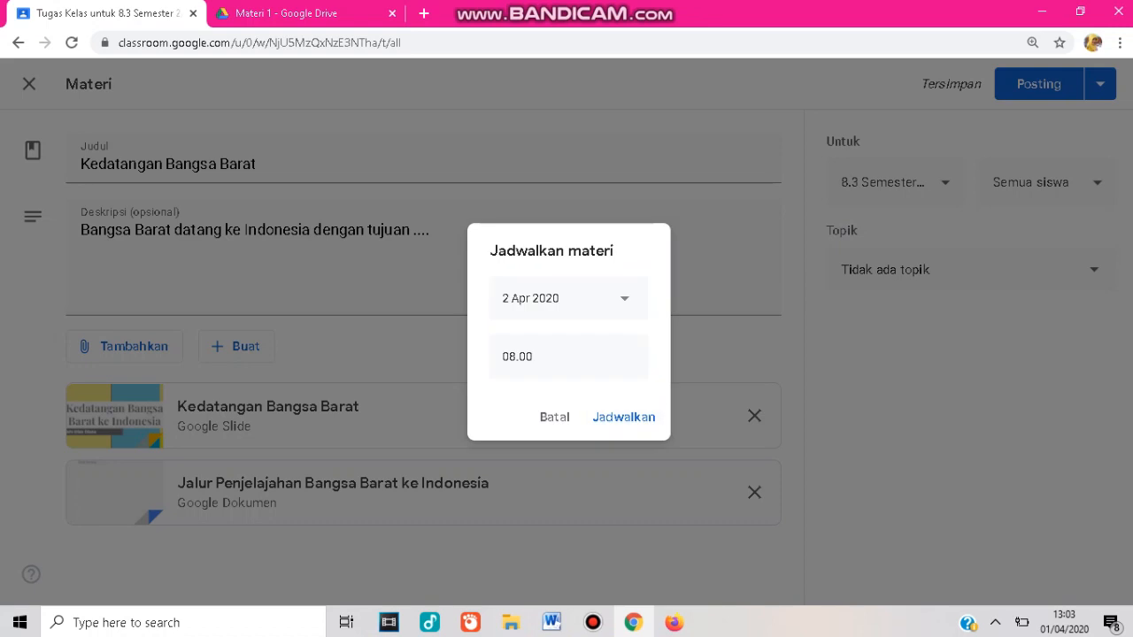
left_click(566, 298)
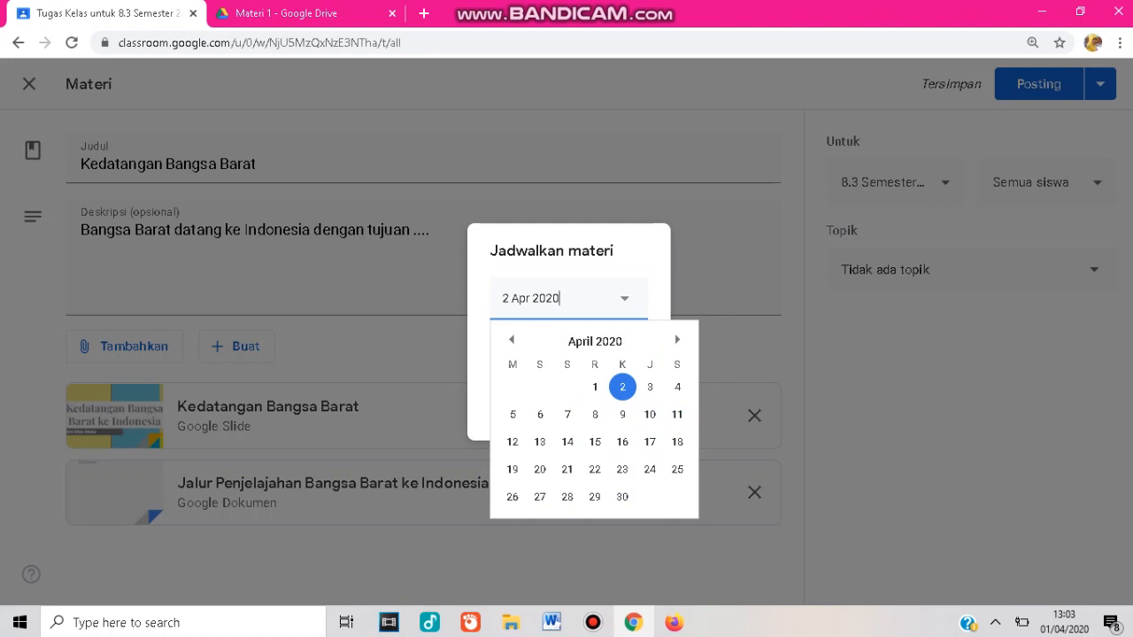
left_click(622, 386)
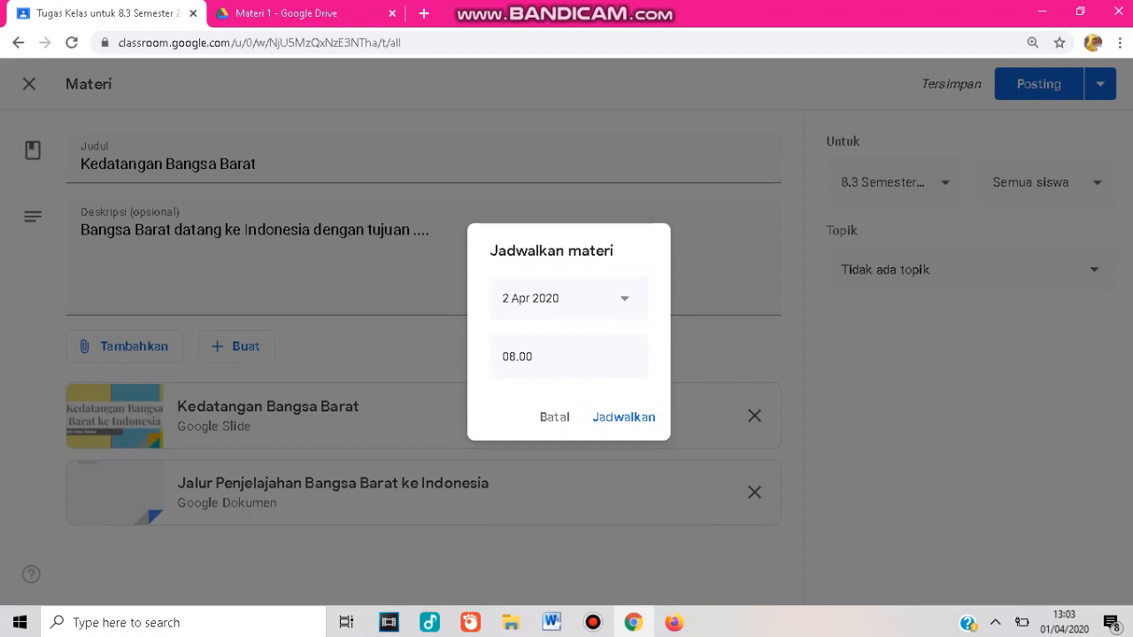
left_click(554, 417)
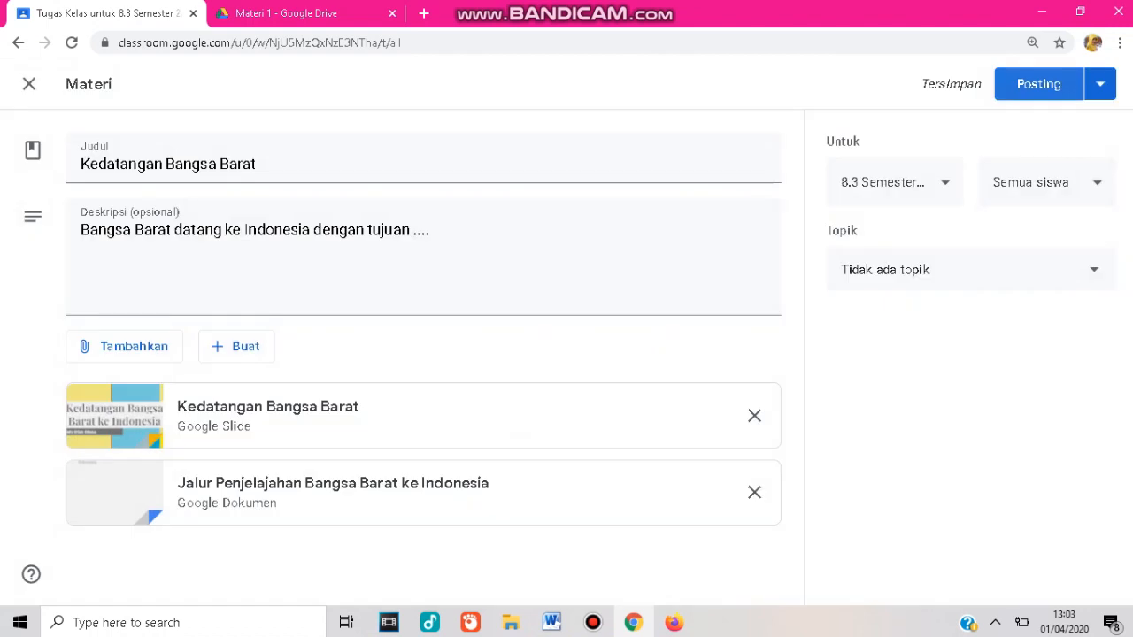
Post the Kedatangan Bangsa Barat material and move it into the Materi Pembelajaran topic.
left_click(1038, 84)
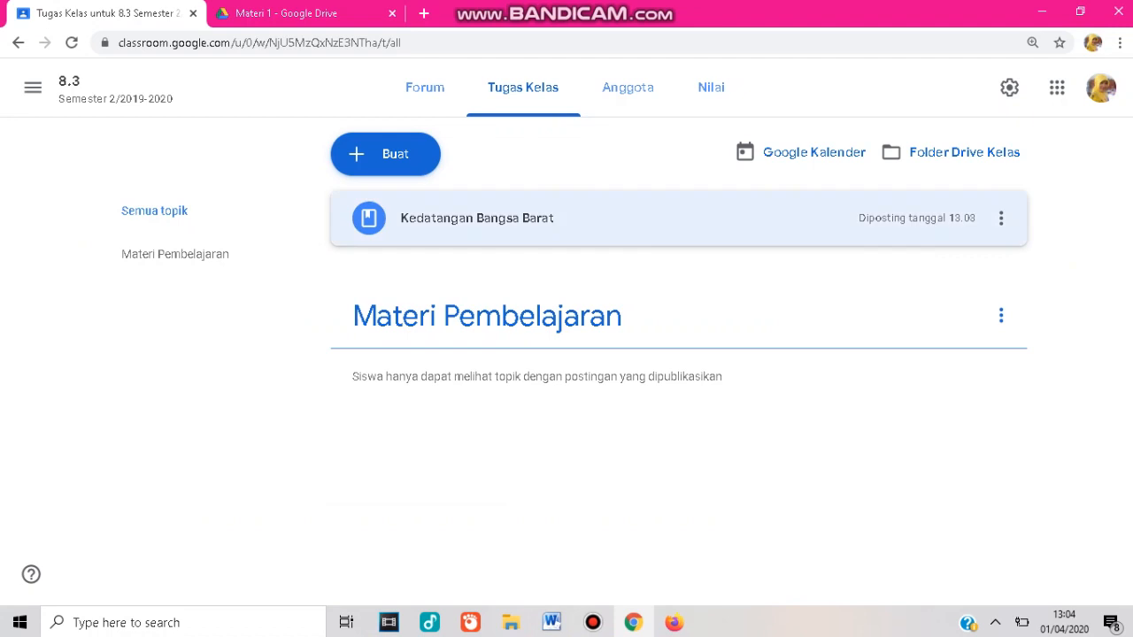
left_click(620, 219)
left_click(620, 218)
left_click_drag(620, 218, 467, 325)
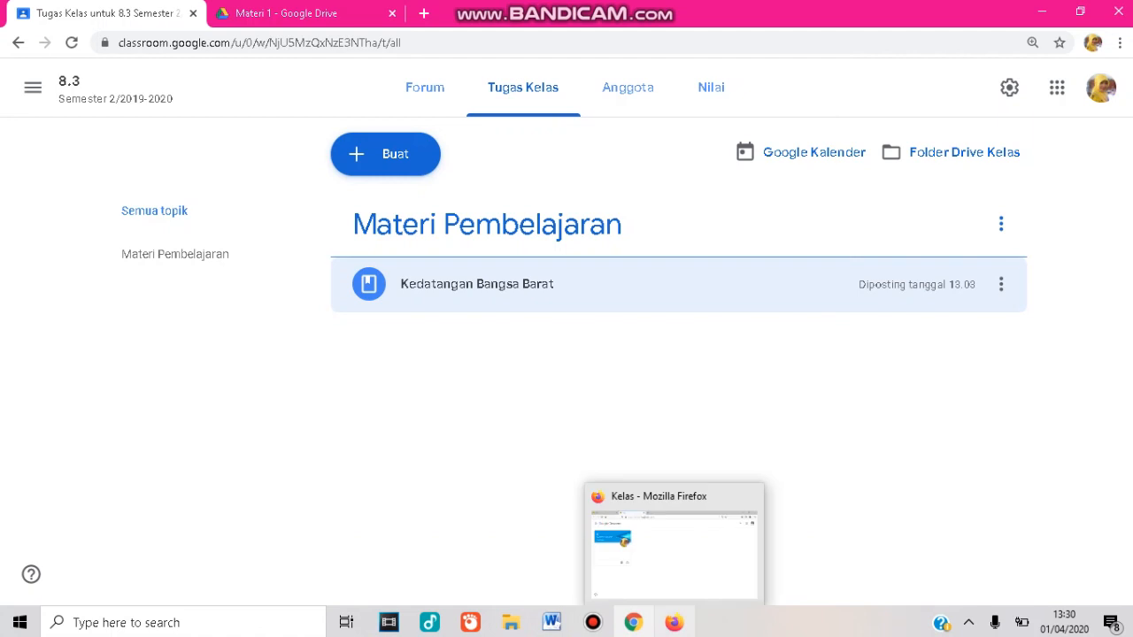
Switch to Firefox and check the posted Kedatangan Bangsa Barat material from the student accounts' view of class 8.3.
left_click(674, 623)
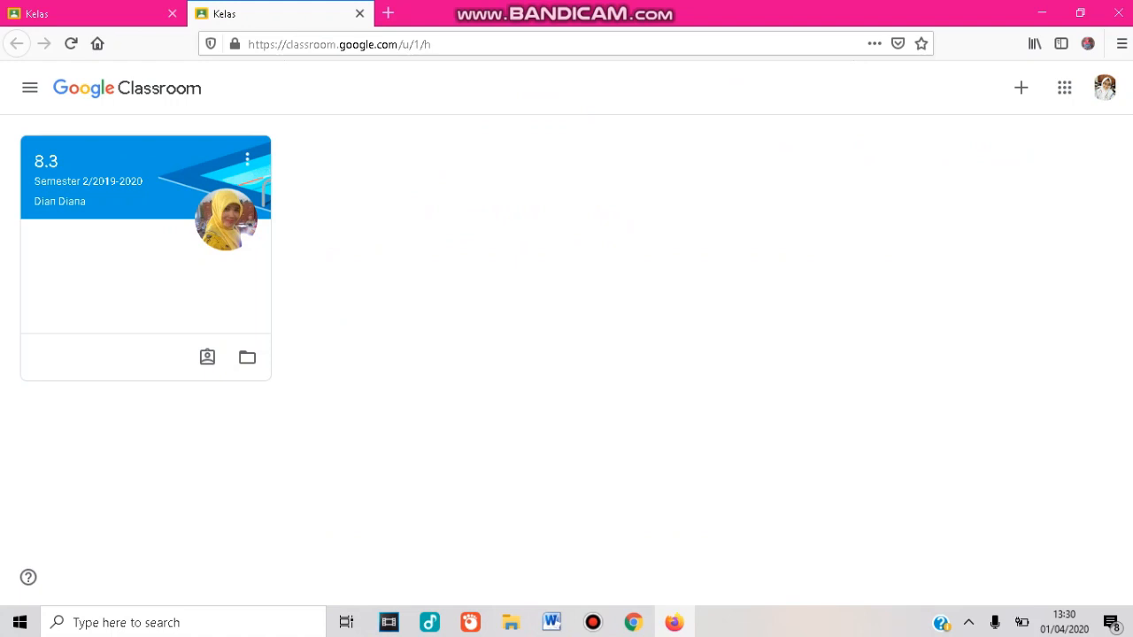
left_click(93, 13)
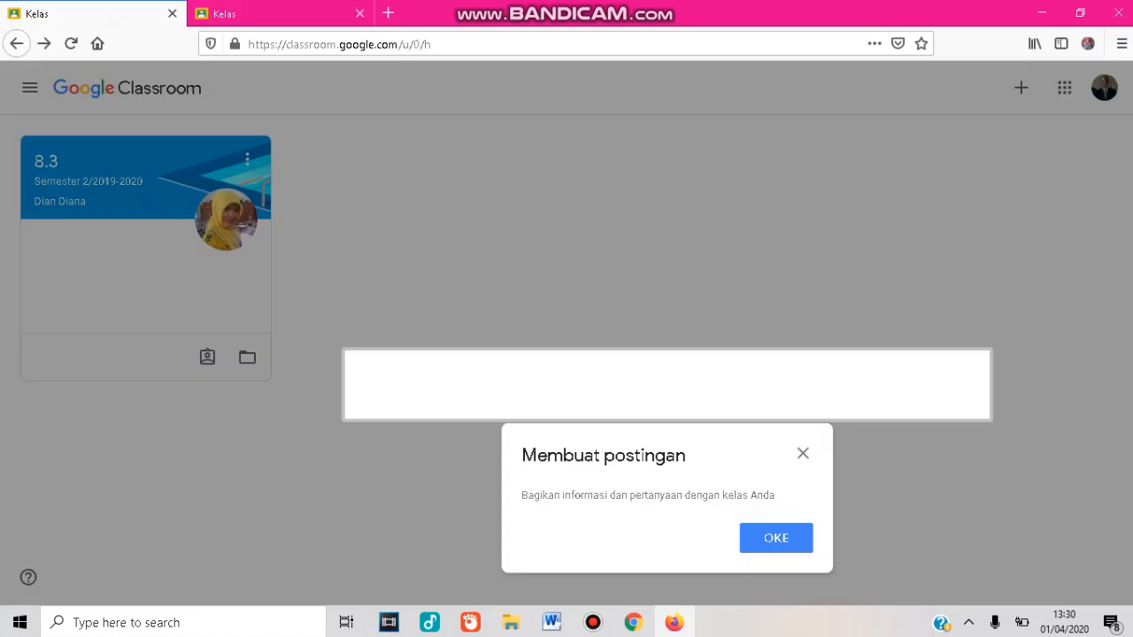
left_click(802, 453)
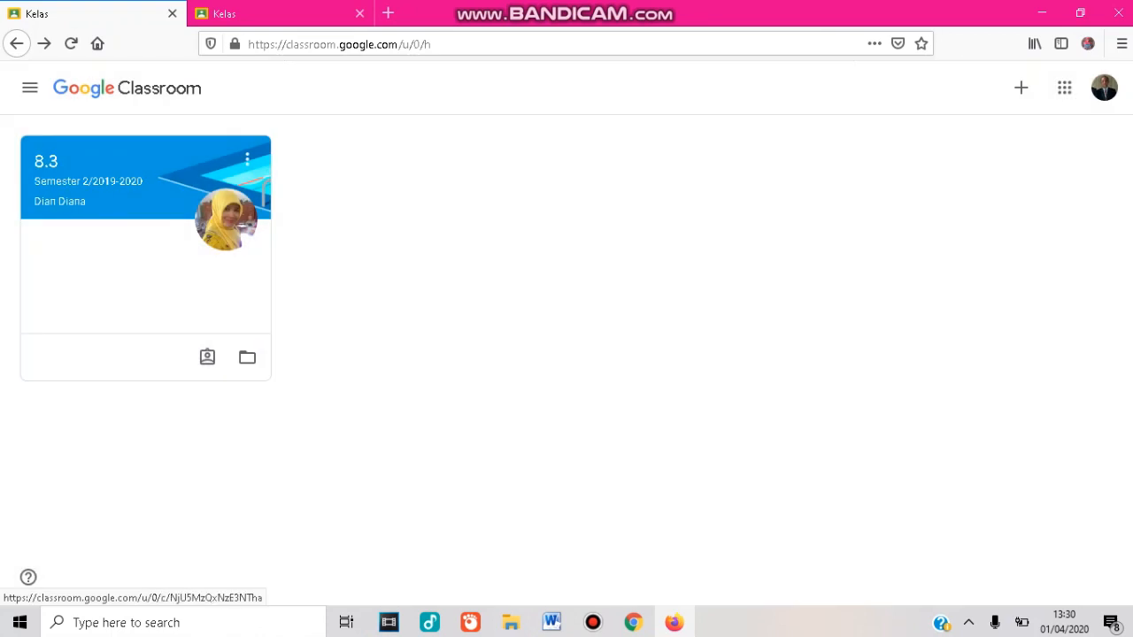
left_click(179, 173)
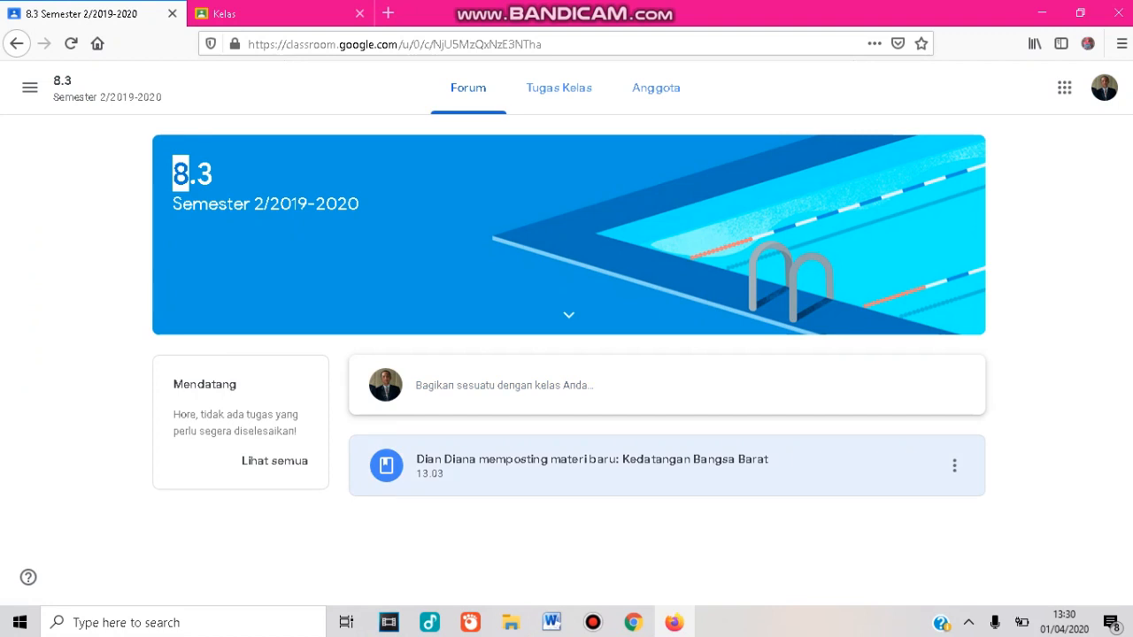
left_click(592, 461)
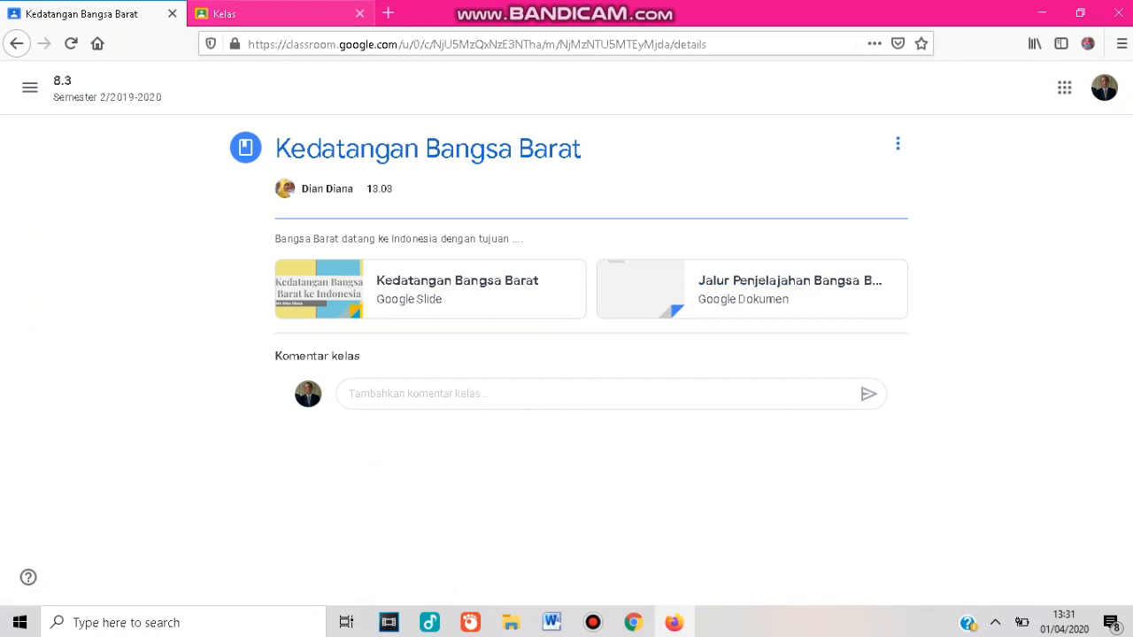
left_click(274, 13)
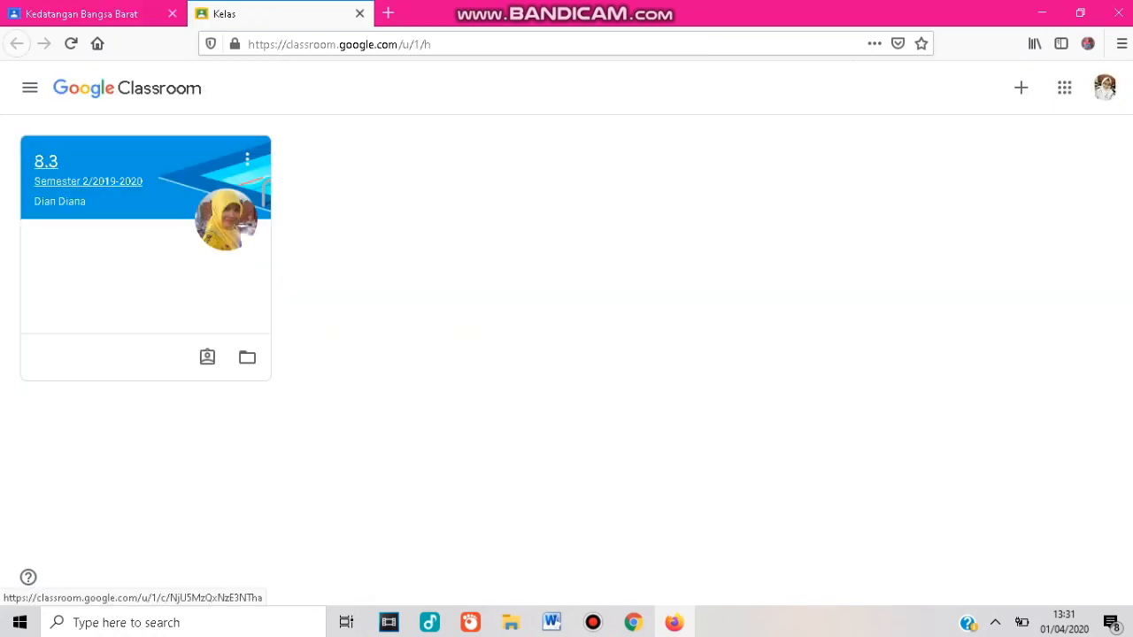
left_click(89, 182)
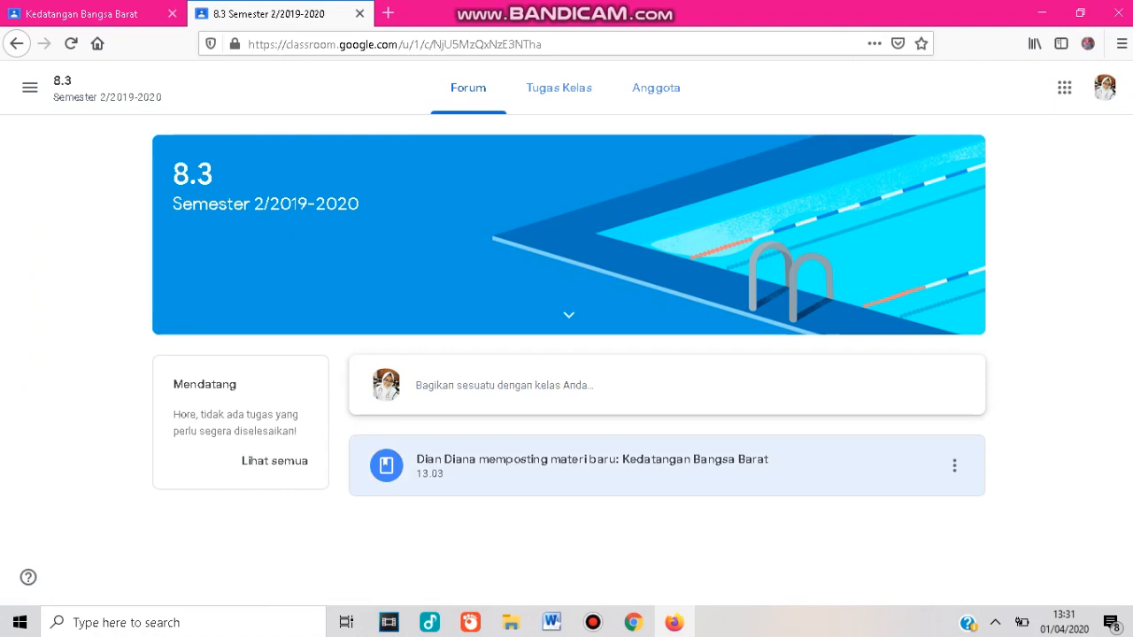
left_click(592, 461)
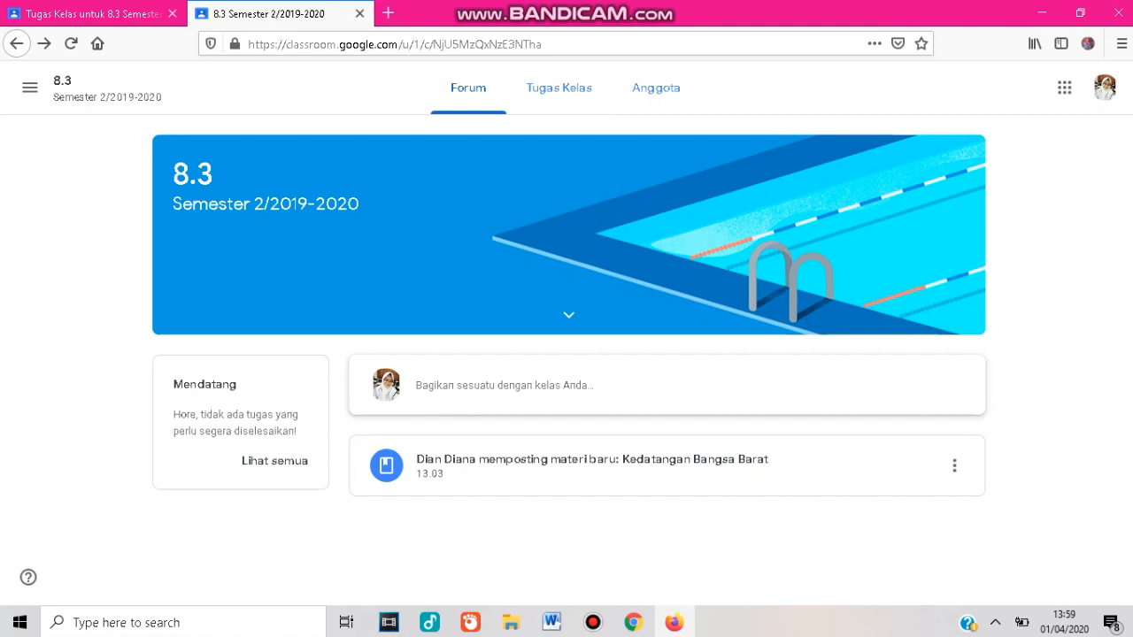
Return to the class's classwork page and create a new topic named Video Pembelajaran.
left_click(633, 623)
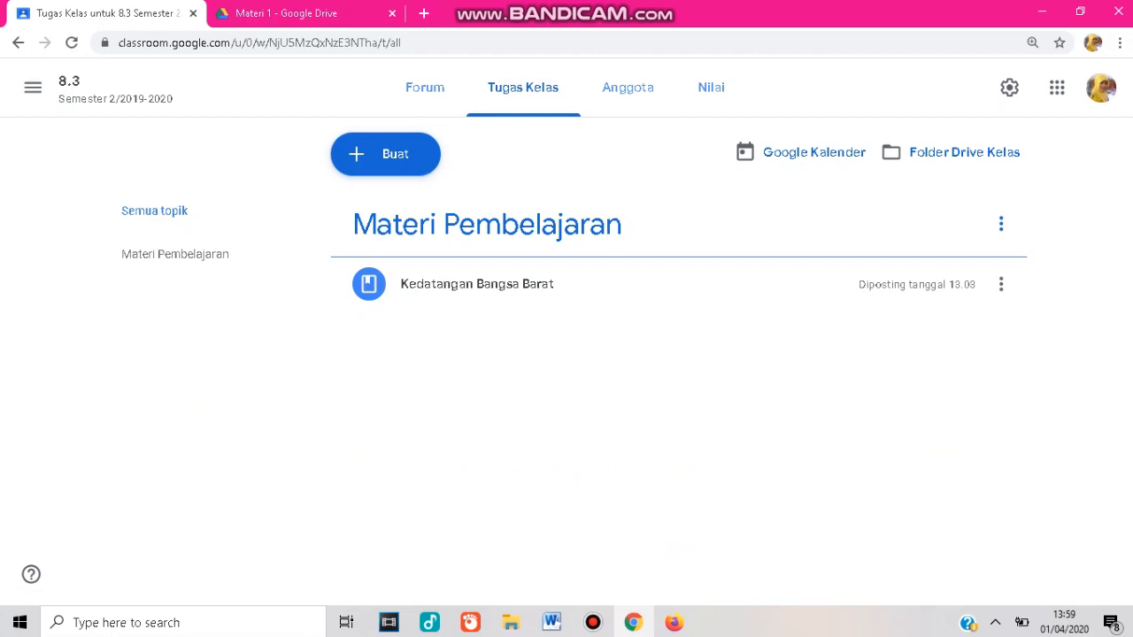
left_click(385, 154)
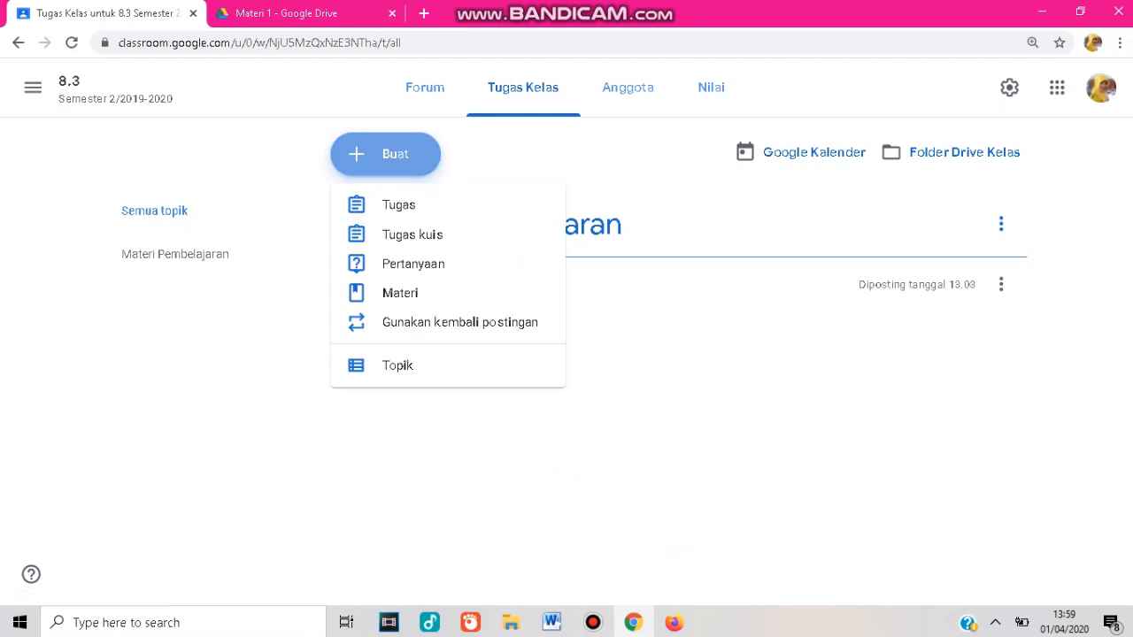
left_click(398, 366)
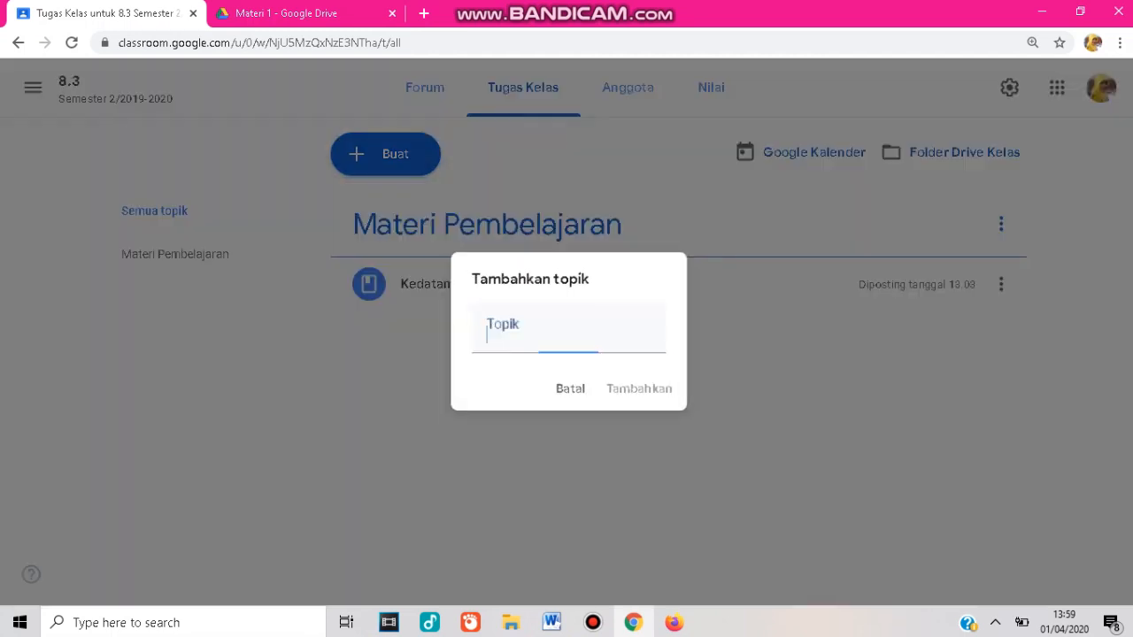
type("V")
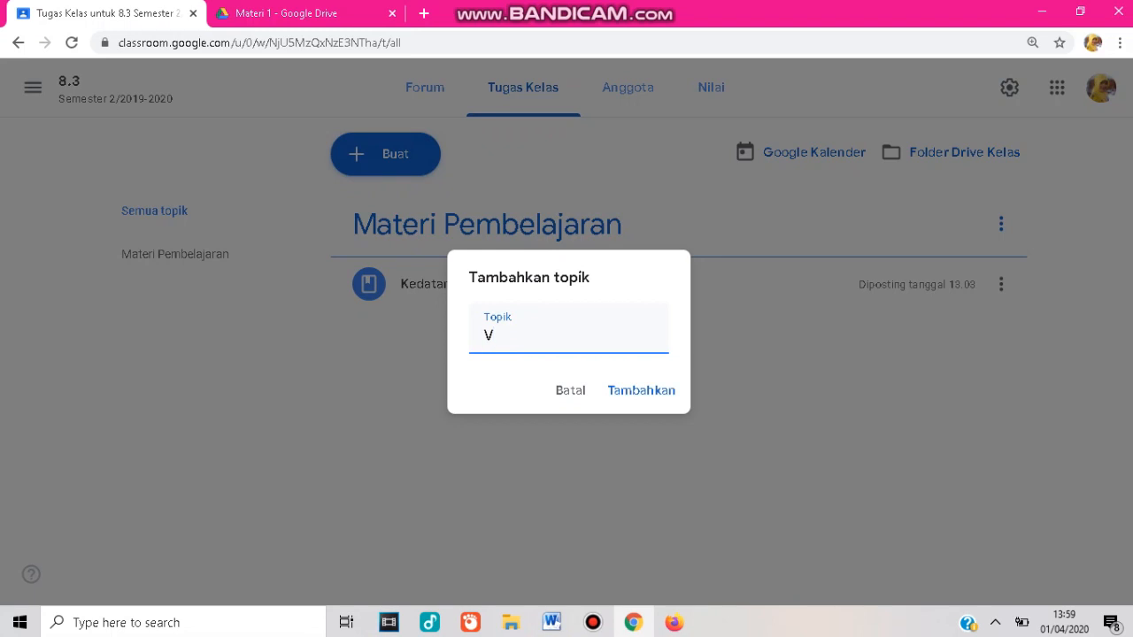
type("ideo Pembel")
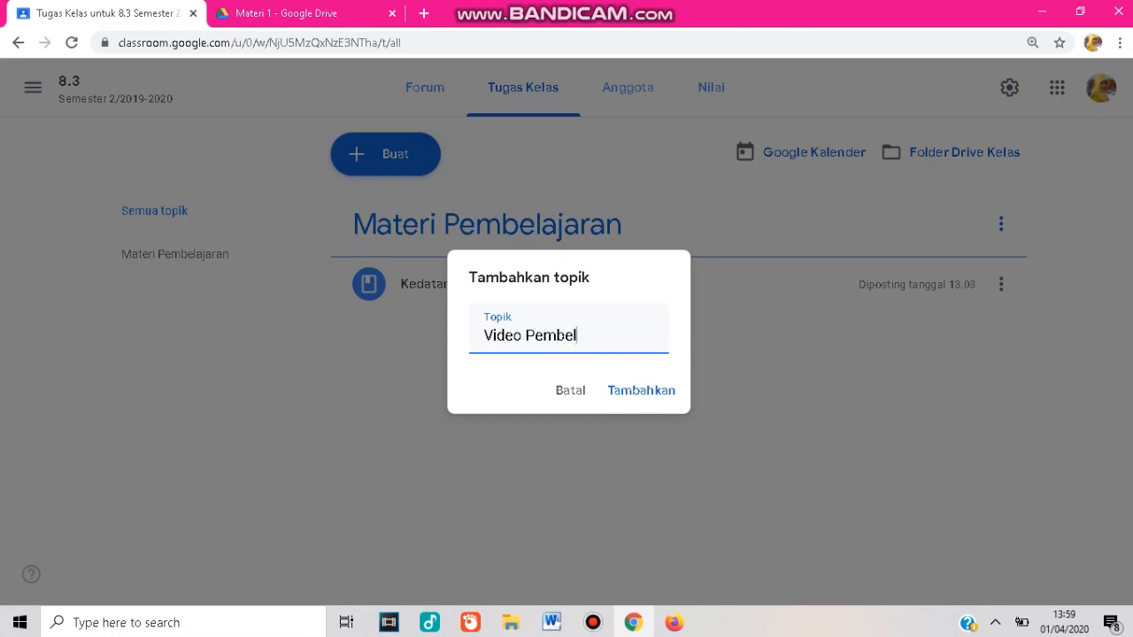
type("ajaran")
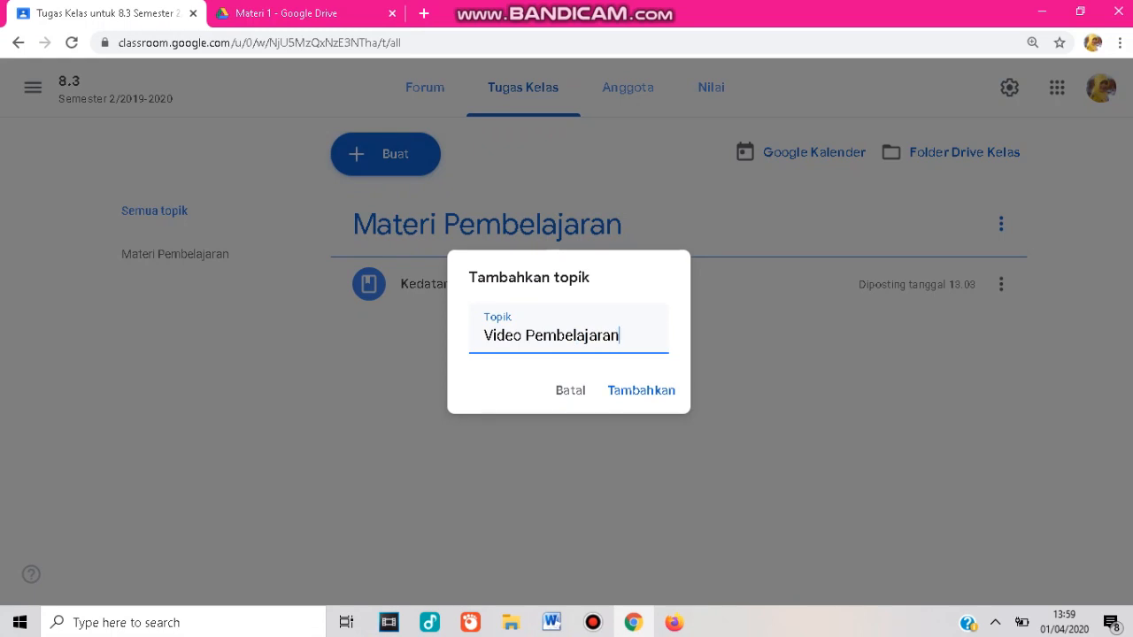
key("Return")
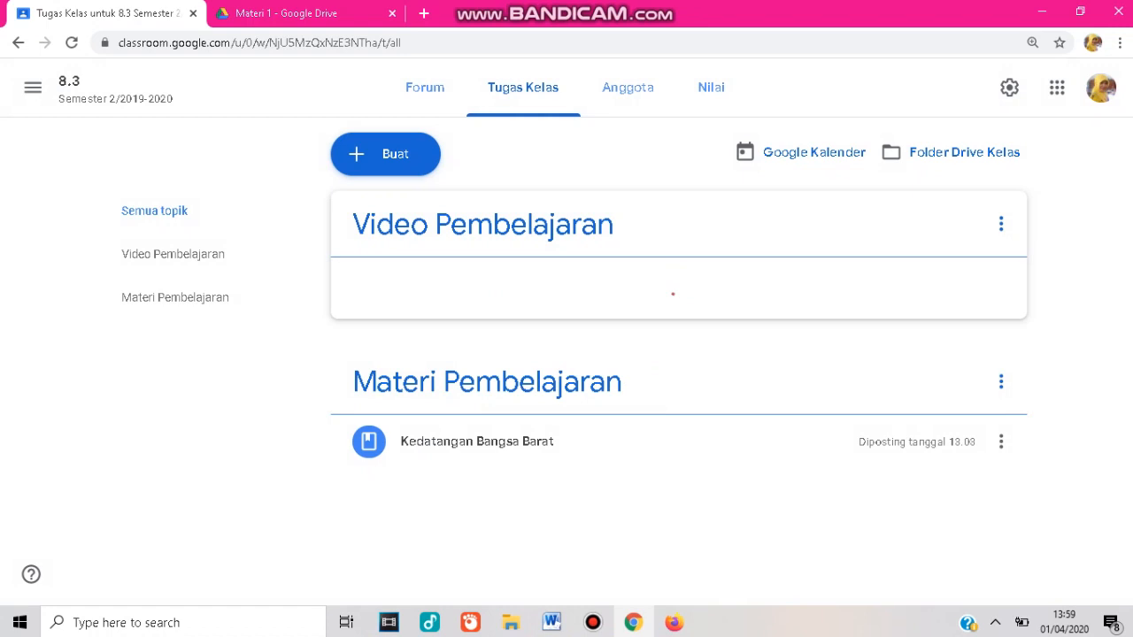
Create a new material titled Video Persebaran Flora Fauna di Indonesia.
left_click(385, 154)
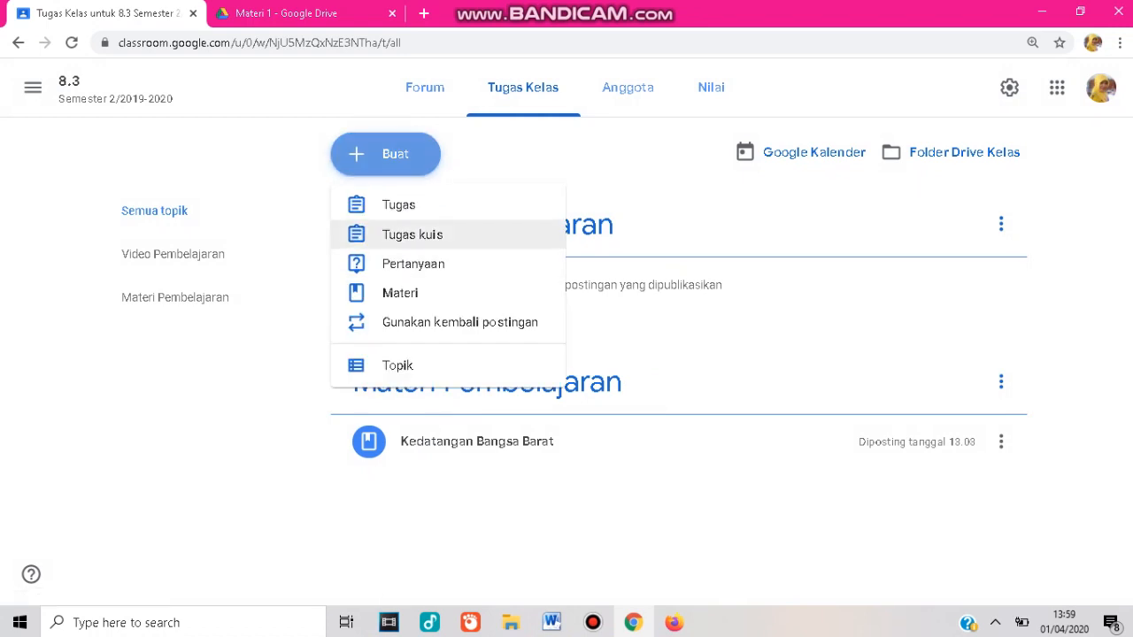
left_click(426, 292)
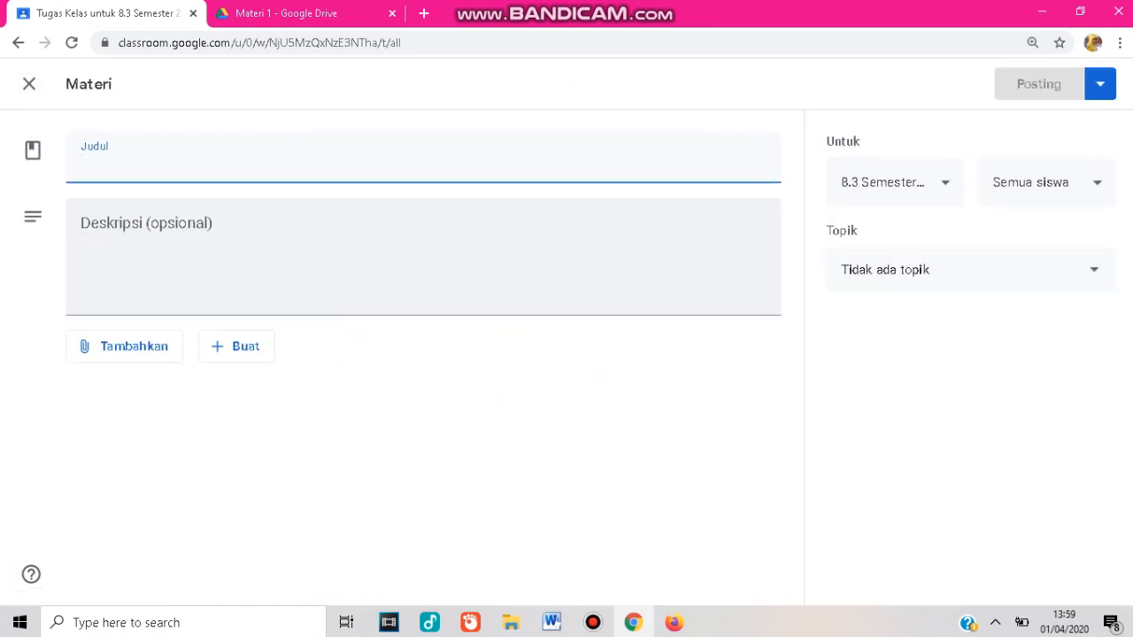
type("Video Persebaran Flora Fauna di In")
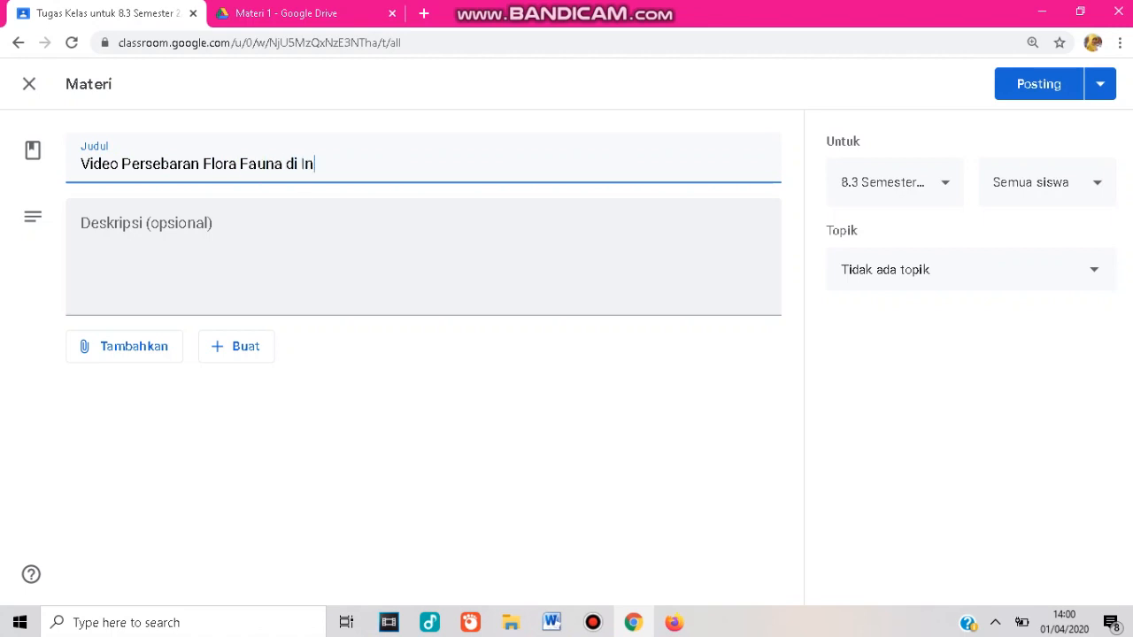
type("donesia")
Enter Flora .... as the material's description.
left_click(84, 230)
type("Flora ")
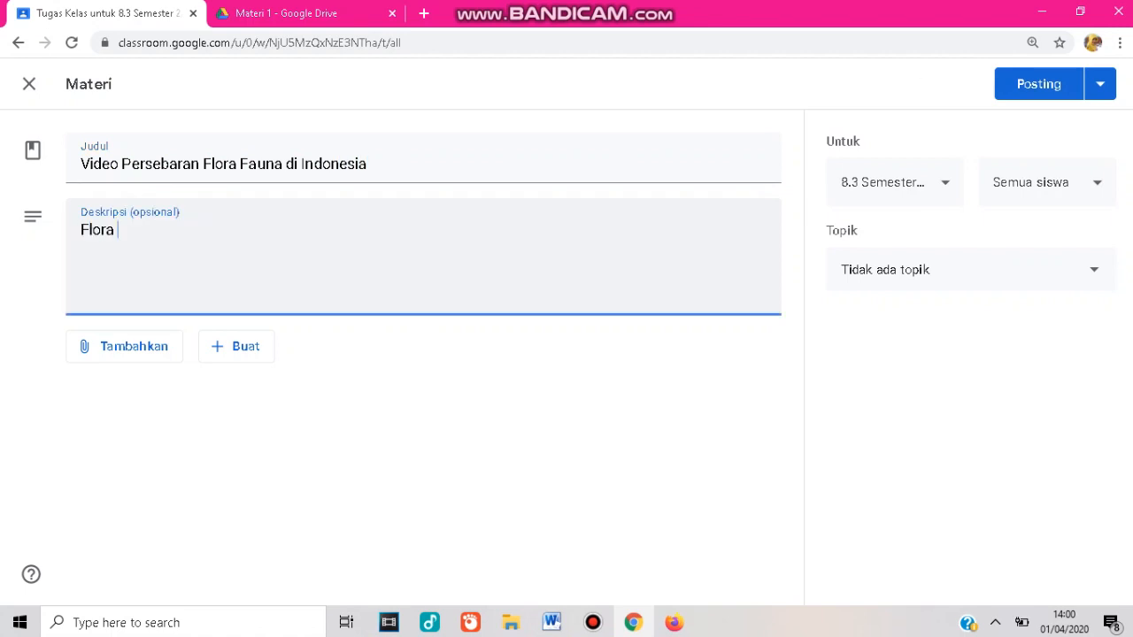
type("....")
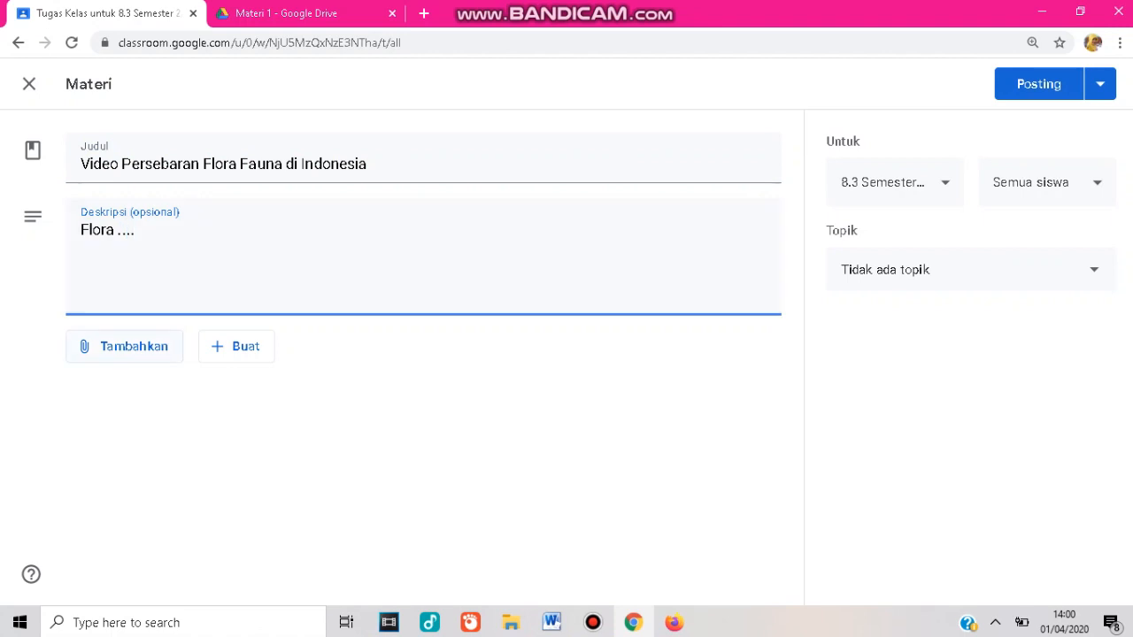
Start adding a YouTube attachment, and in a new tab open Video Flora Fauna Indonesia from the channel and copy its URL.
left_click(125, 347)
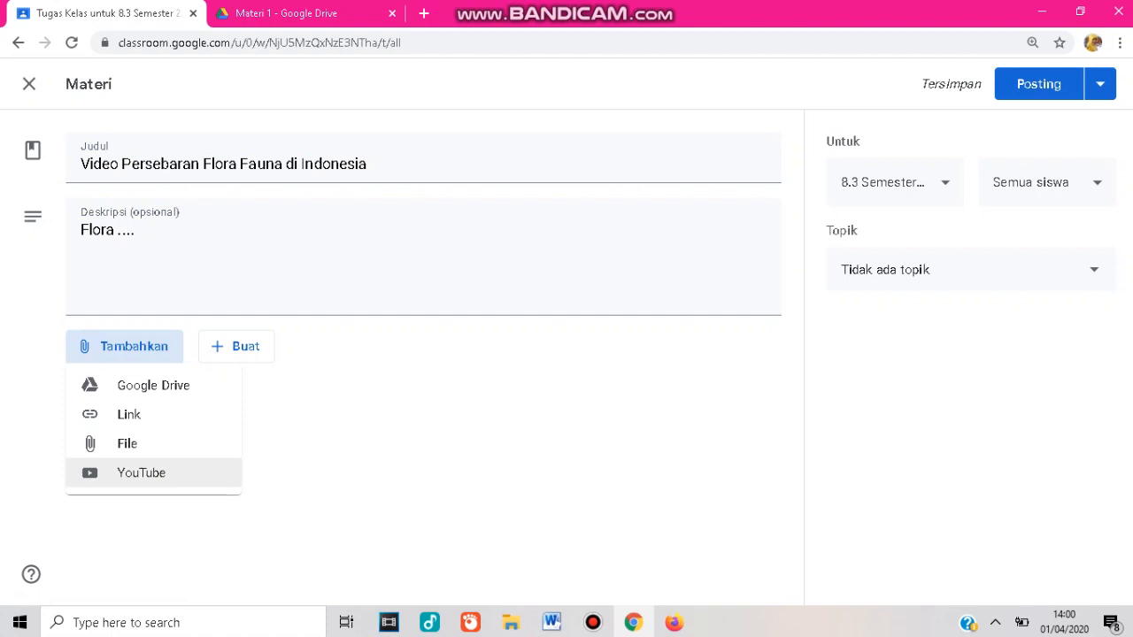
left_click(141, 473)
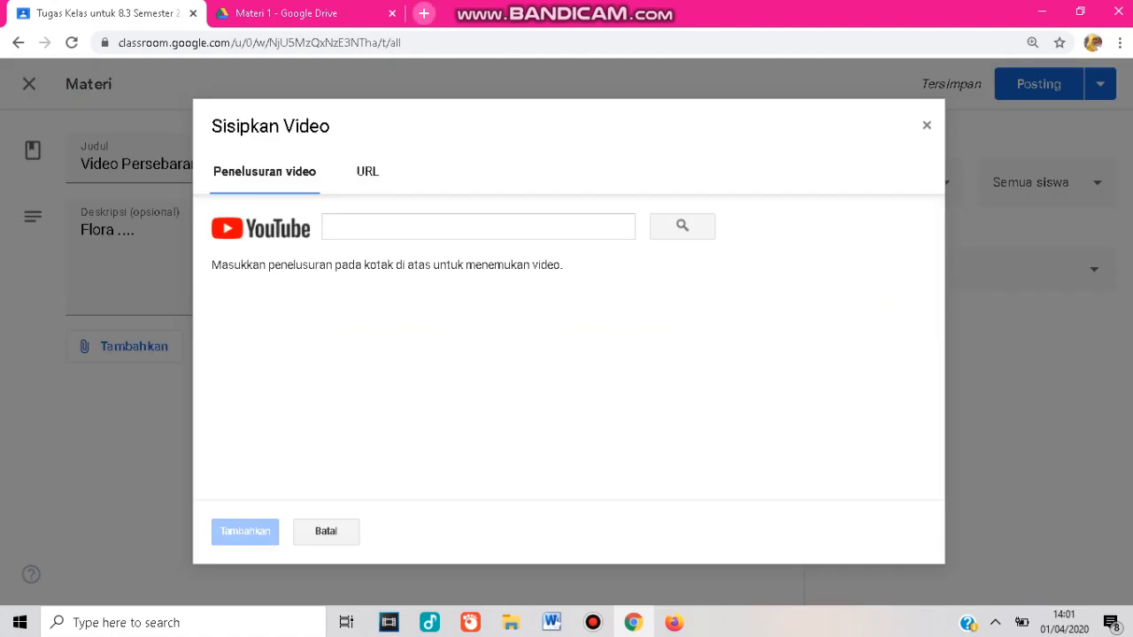
left_click(424, 13)
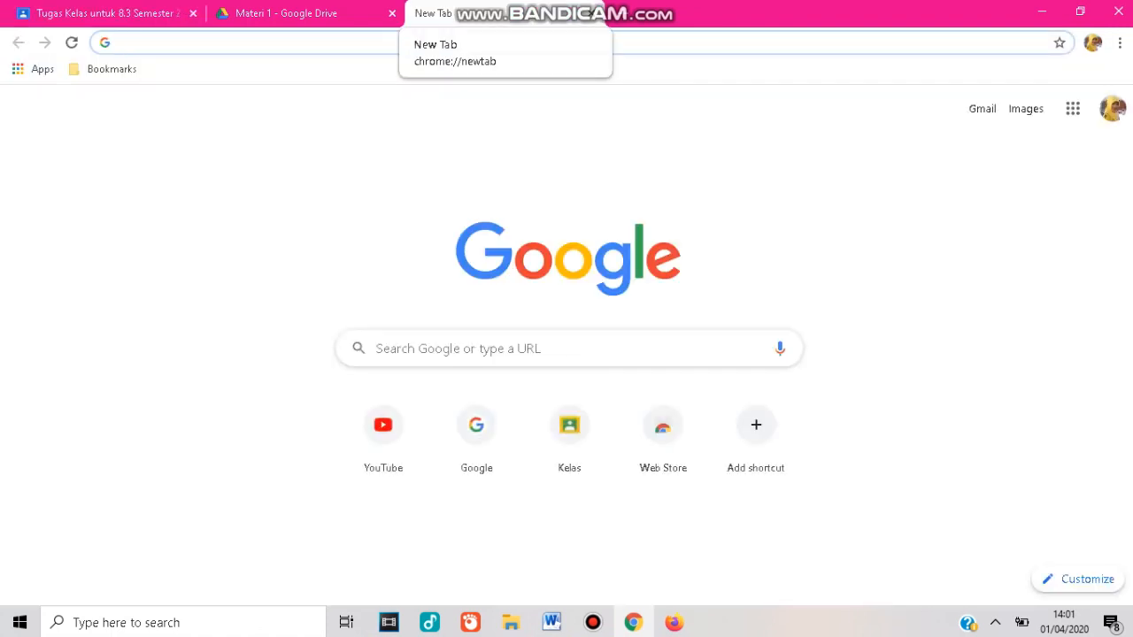
type("https://www.youtube.com/channel/UCG44y8-fSQwAfnGwBO0Ue8g?view_as=subscriber")
key("Return")
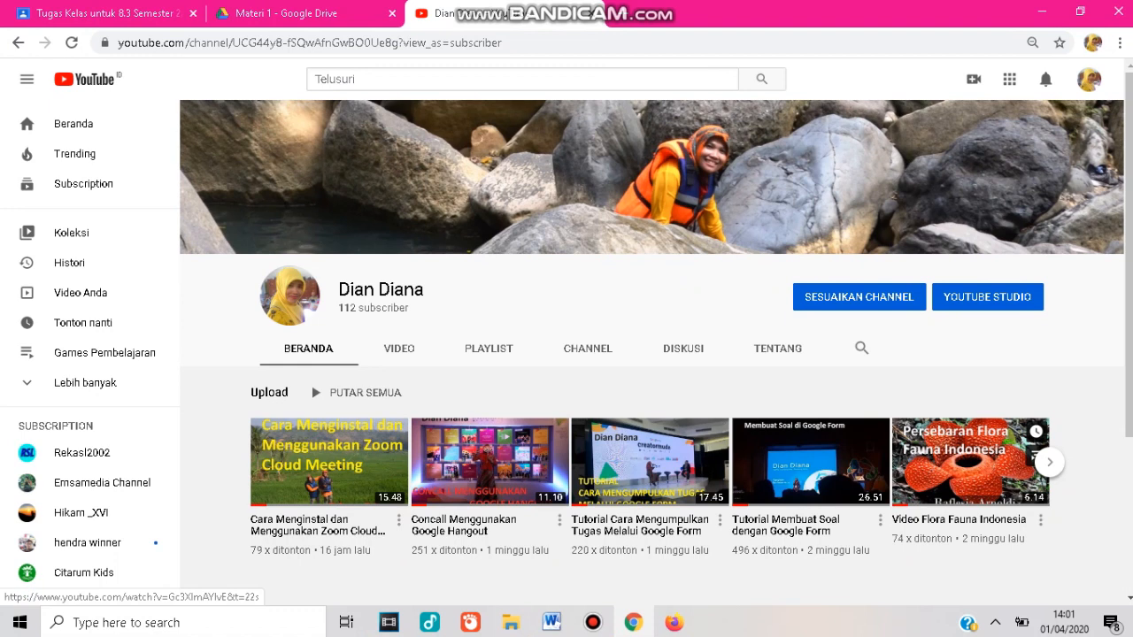
left_click(970, 462)
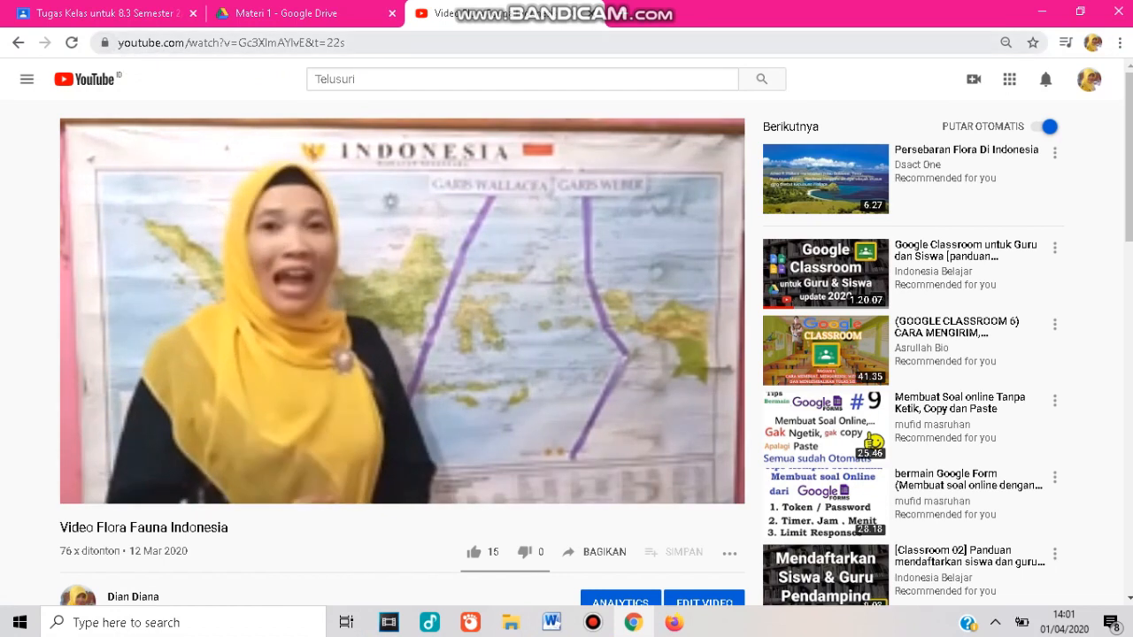
left_click_drag(119, 42, 347, 43)
key("ctrl+c")
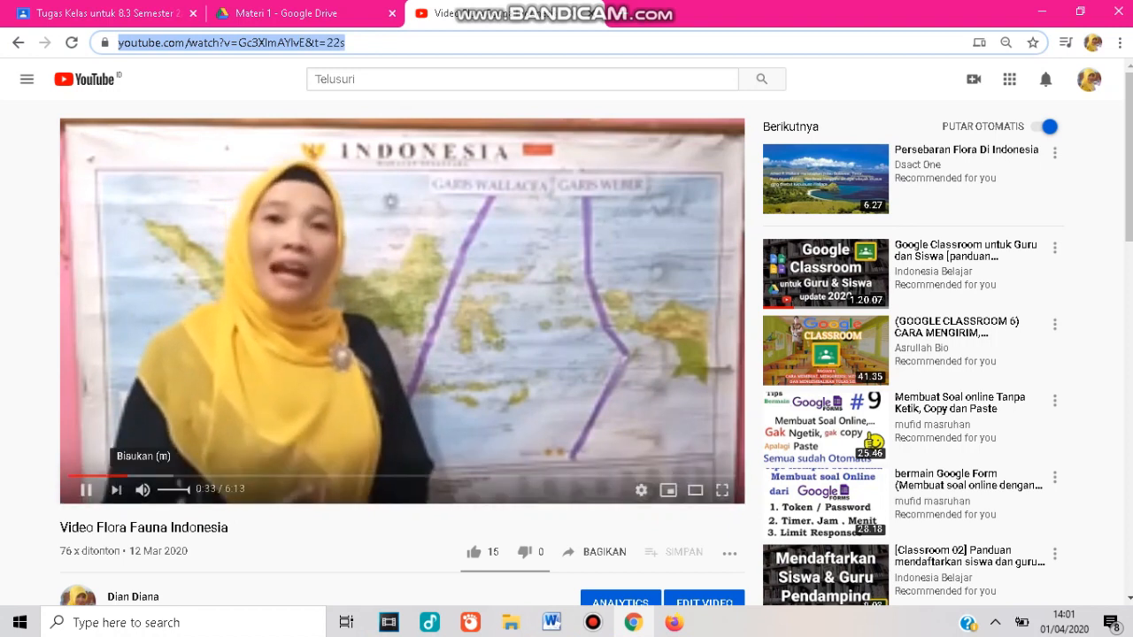
left_click(86, 490)
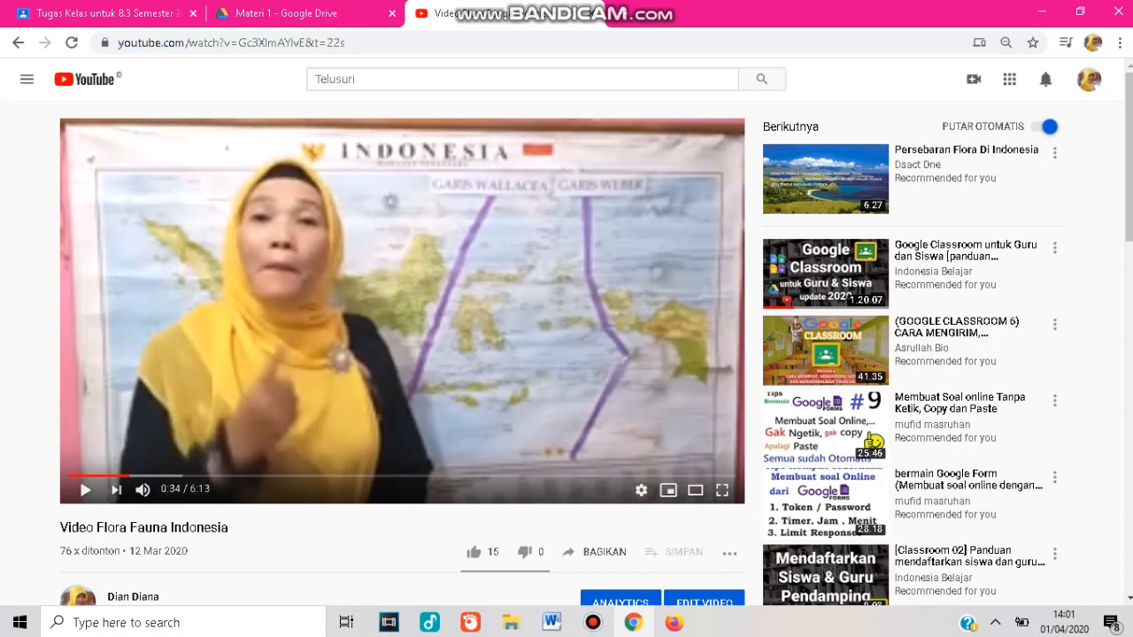
Attach the video to the material by pasting its YouTube URL.
left_click(108, 14)
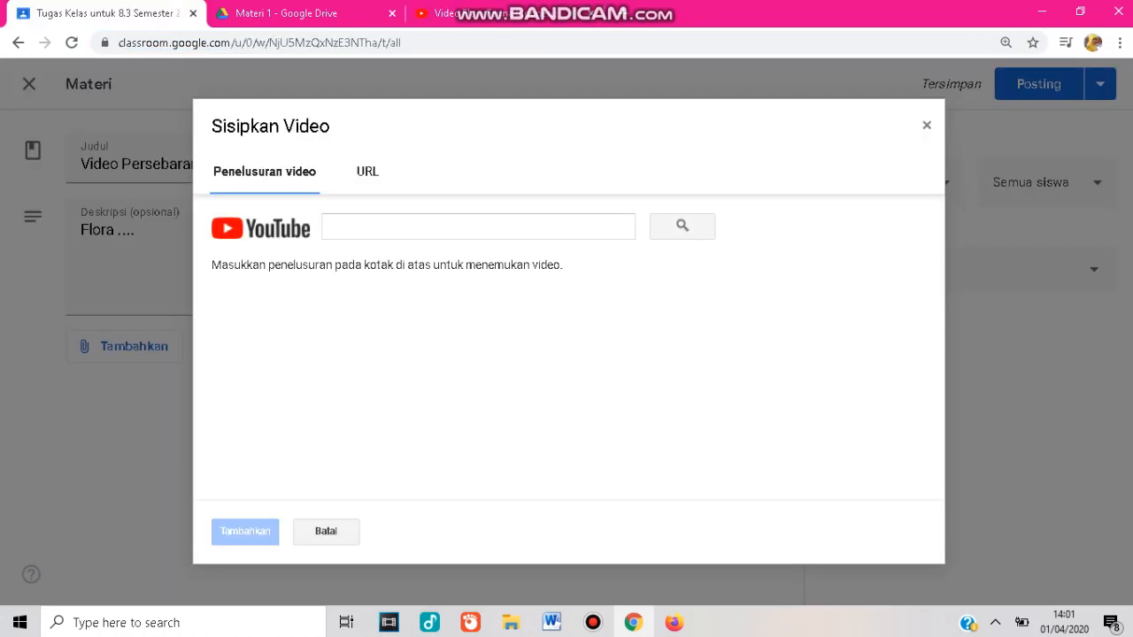
left_click(367, 172)
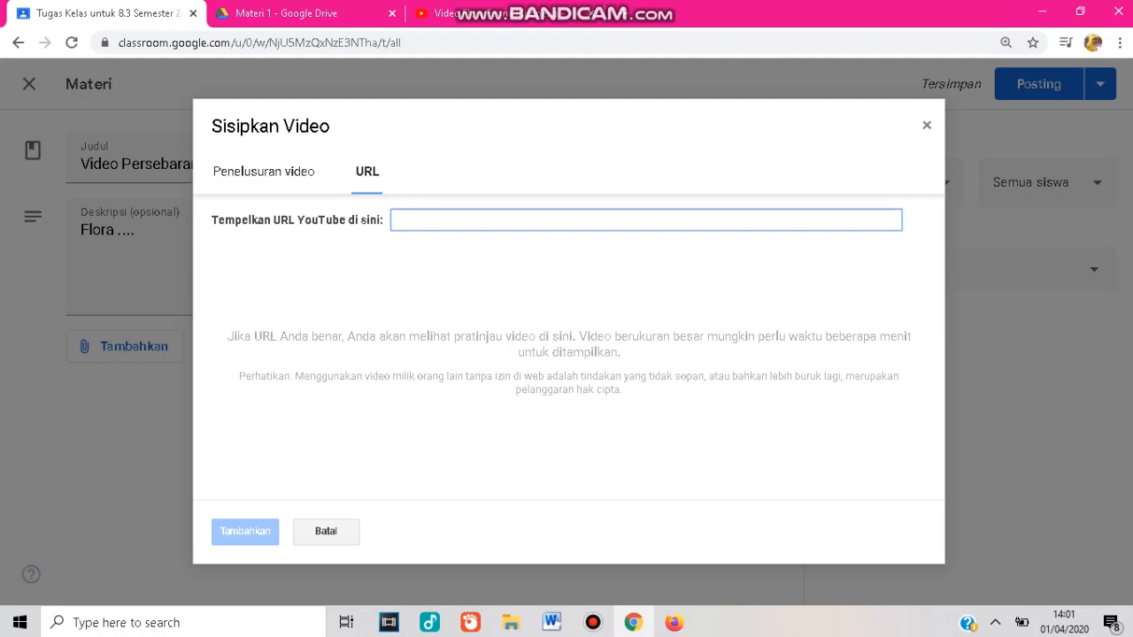
key("ctrl+v")
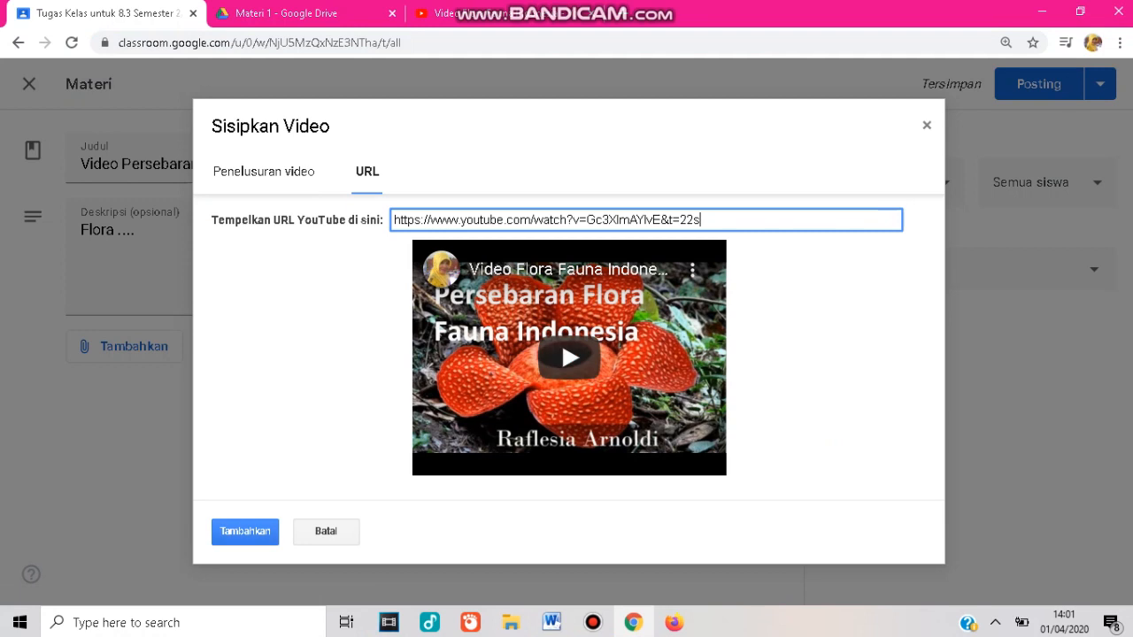
left_click(245, 531)
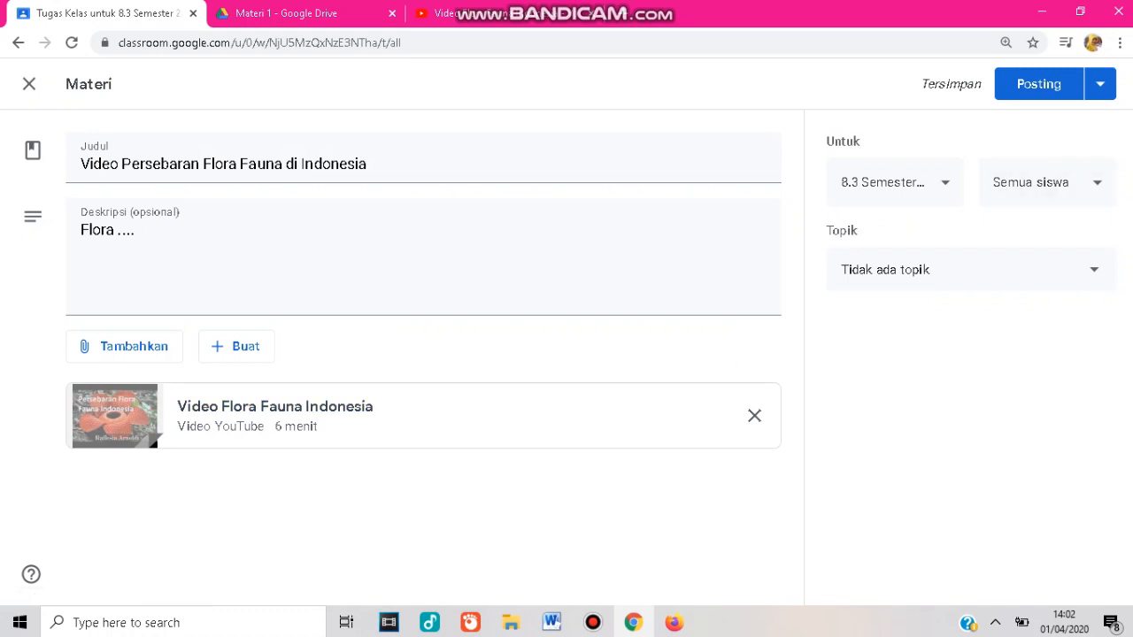
Post the video material and move it into the Materi Pembelajaran topic.
left_click(1038, 84)
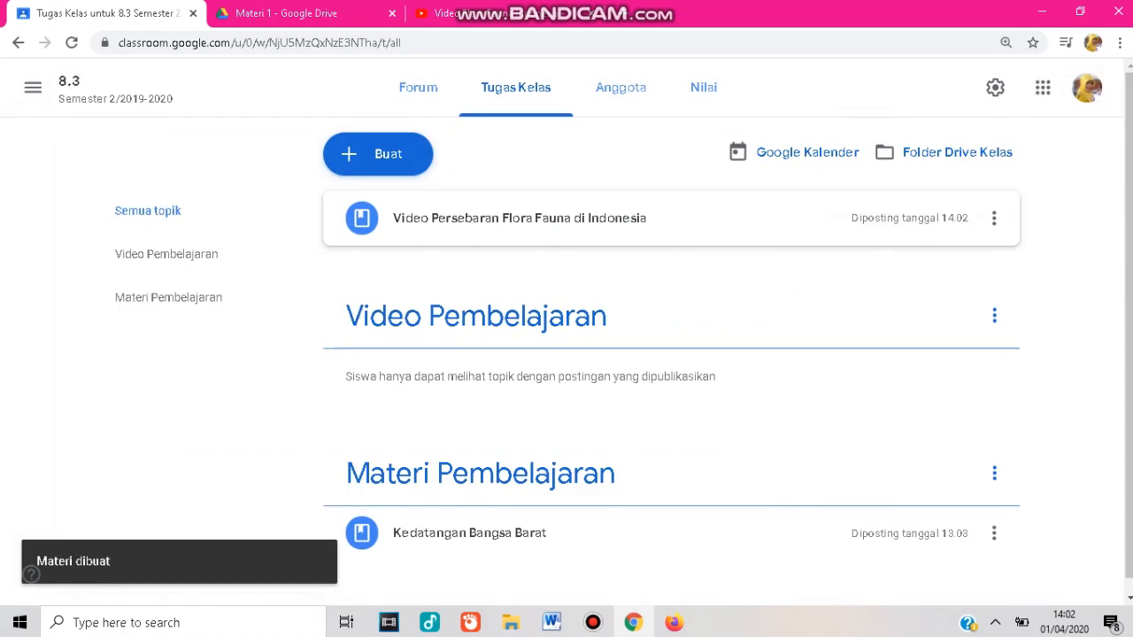
left_click(520, 218)
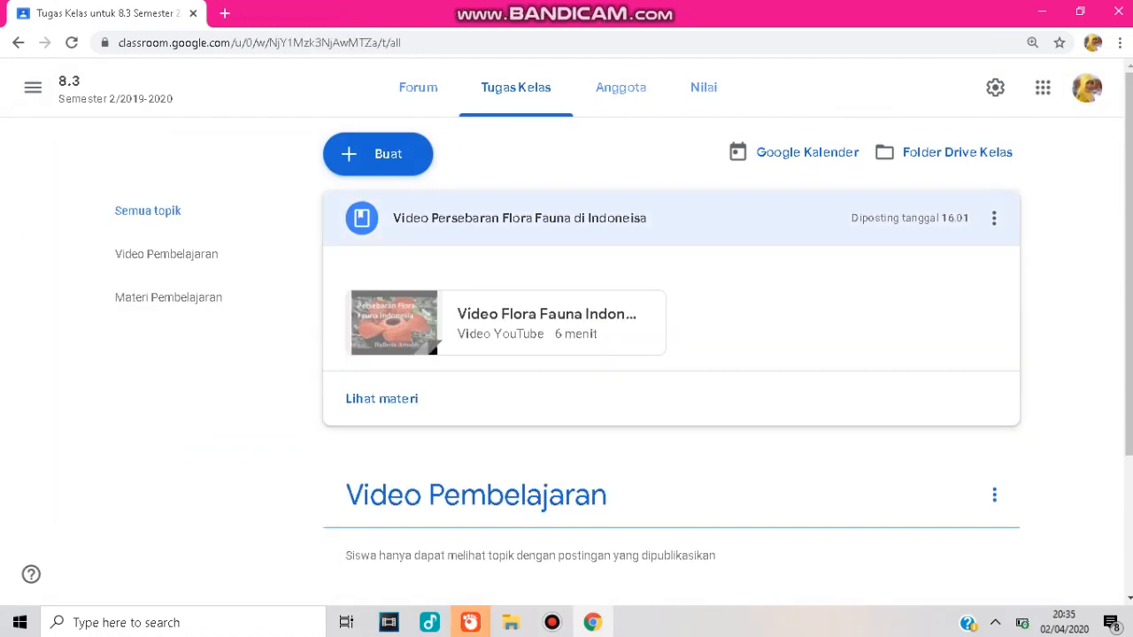
left_click(520, 218)
left_click_drag(519, 218, 464, 316)
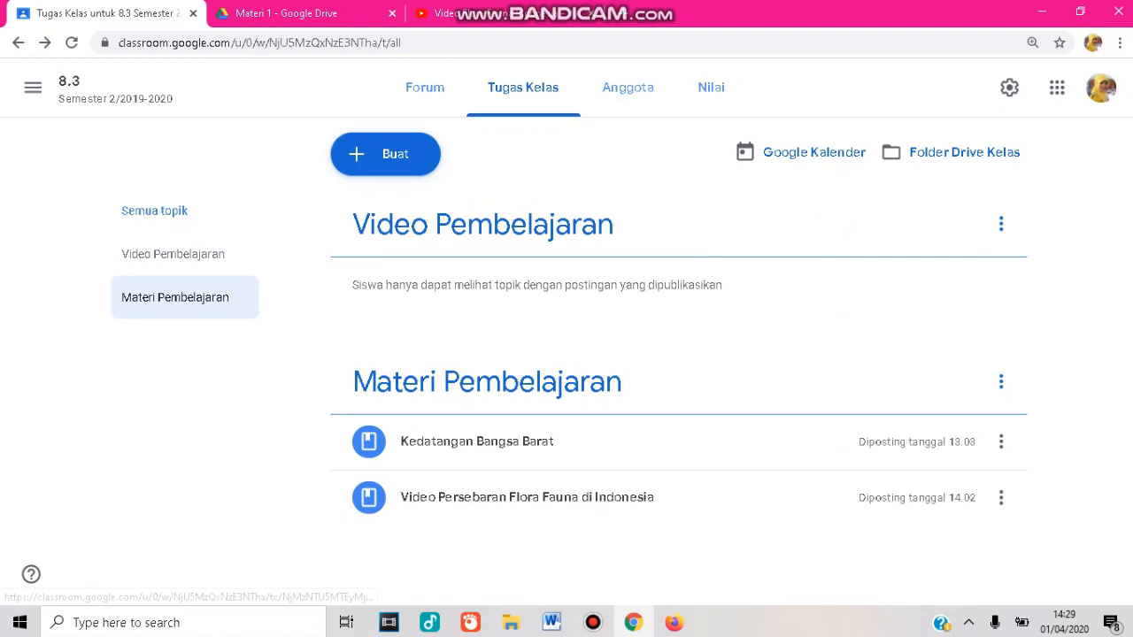
Open the Materi Pembelajaran topic and review the materials posted in it.
left_click(174, 298)
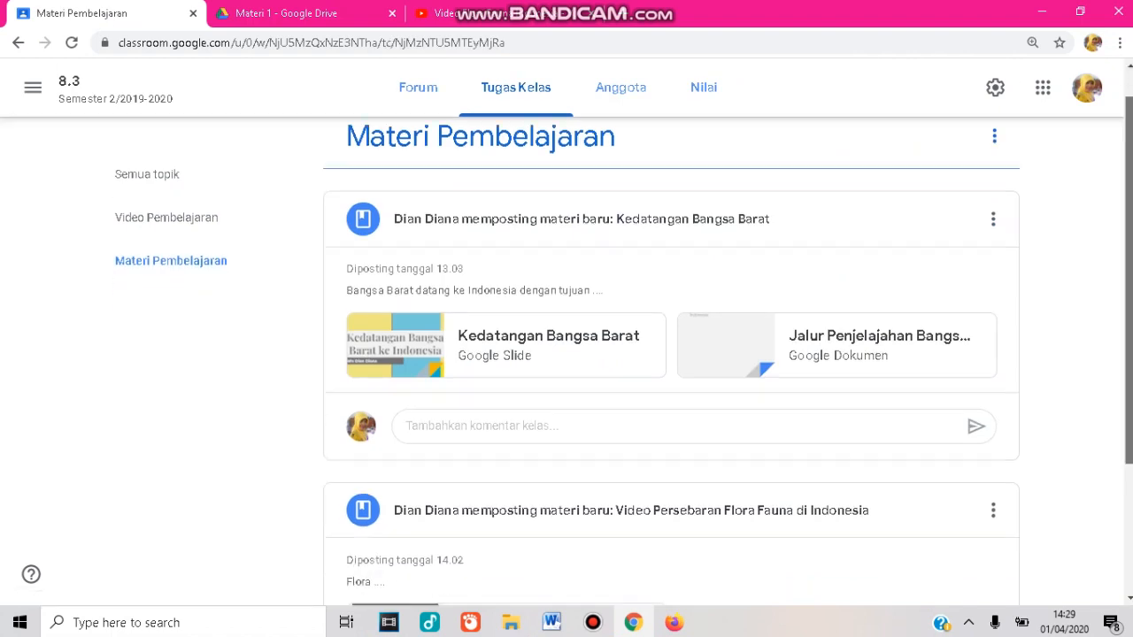
scroll(671, 361, "down", 3)
scroll(671, 361, "up", 2)
scroll(671, 361, "down", 2)
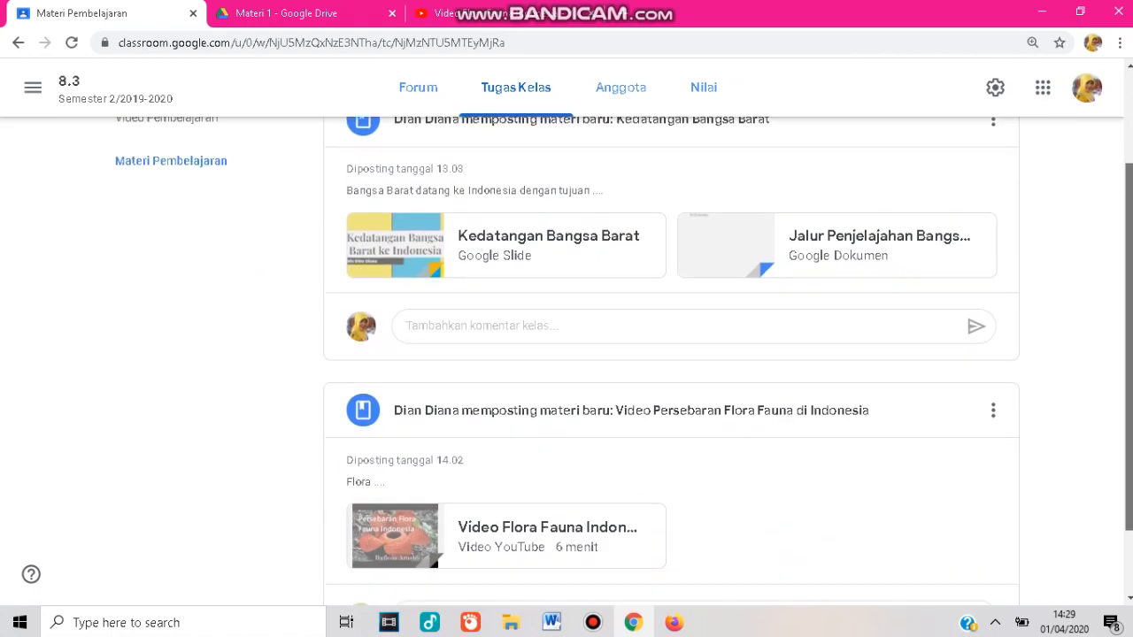
scroll(671, 361, "up", 1)
scroll(624, 356, "down", 1)
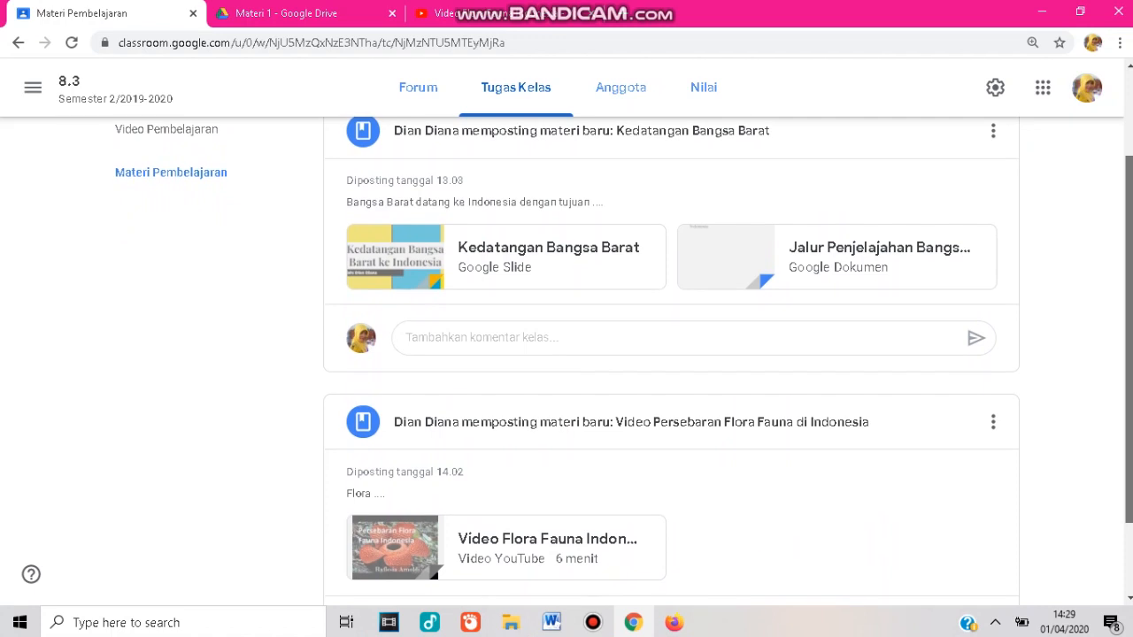
left_click_drag(1128, 339, 1128, 342)
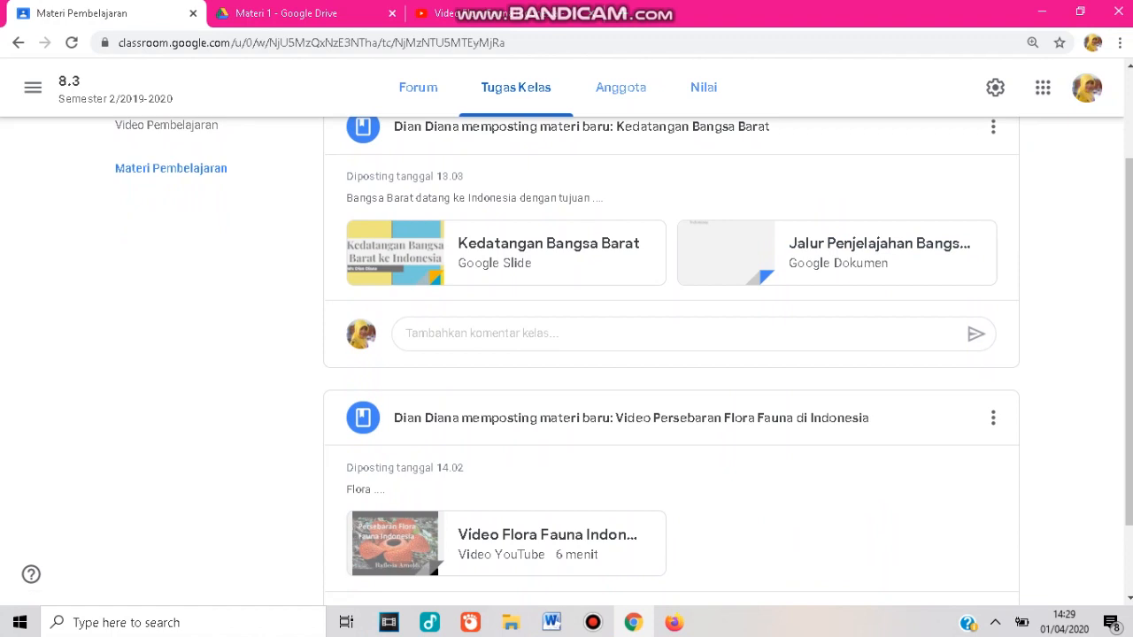
In Firefox, check both posted materials on the class's classwork page from the student view.
left_click(592, 13)
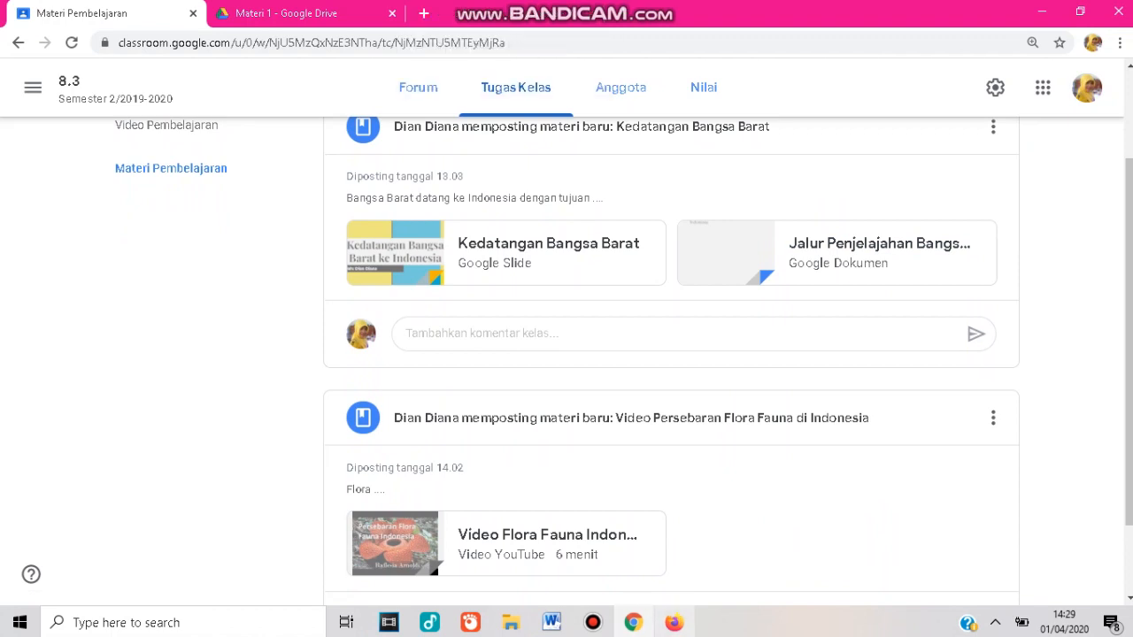
left_click(673, 623)
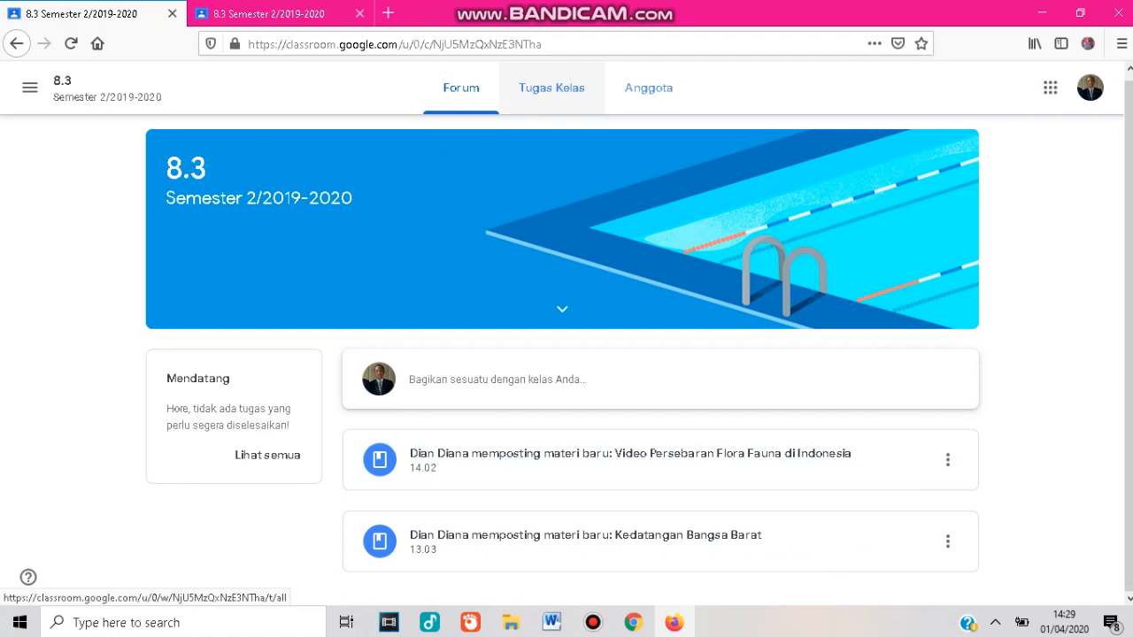
left_click(551, 87)
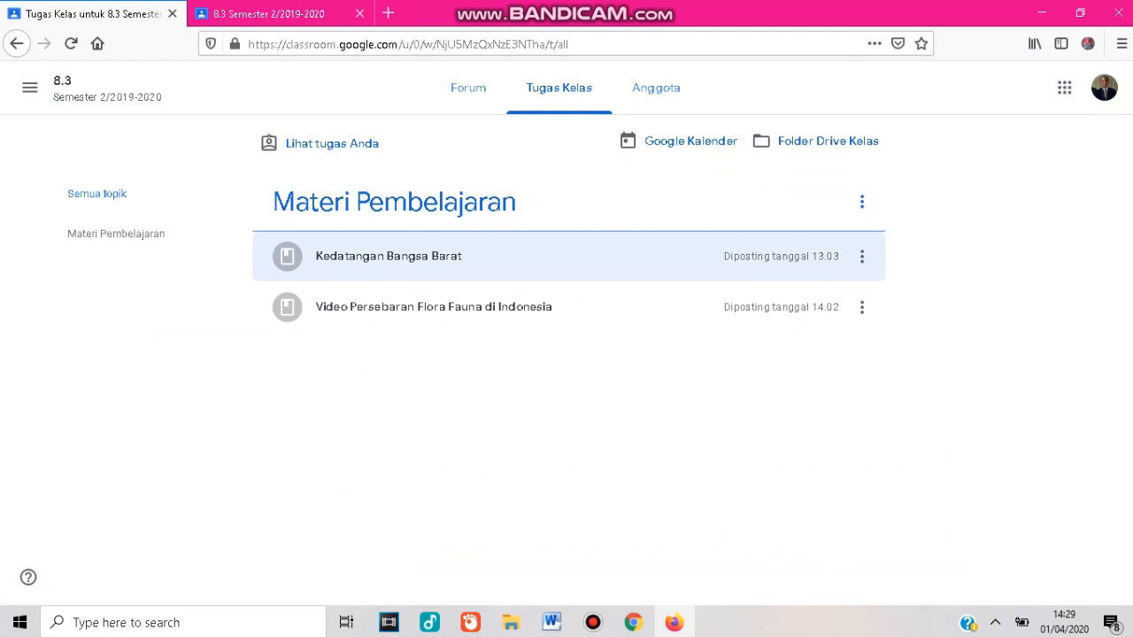
left_click(390, 257)
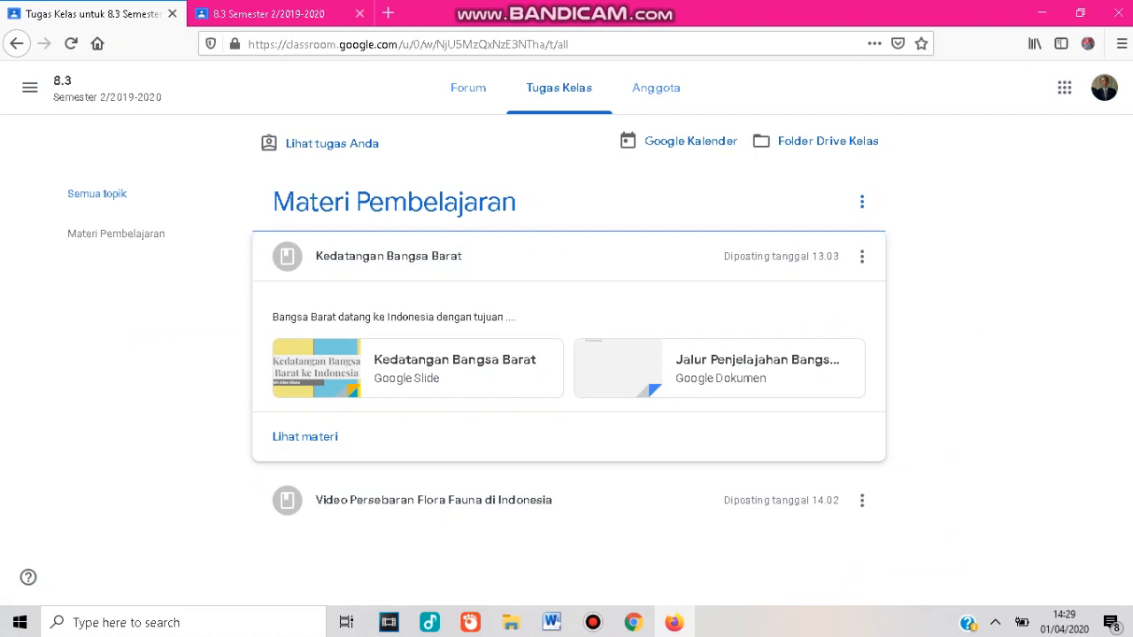
left_click(433, 500)
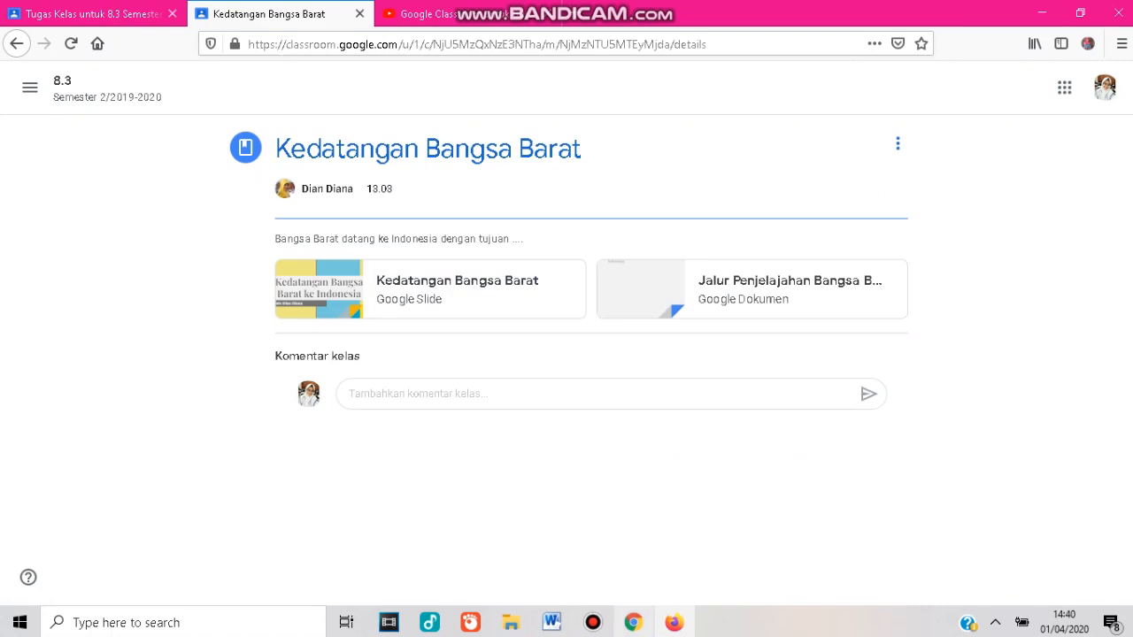
Back in Chrome on the class stream, post the announcement "Anak-anakku, tolong pelajari materi yang telah diberikan, nanti besok ibu akan memberikan kuis!".
left_click(634, 622)
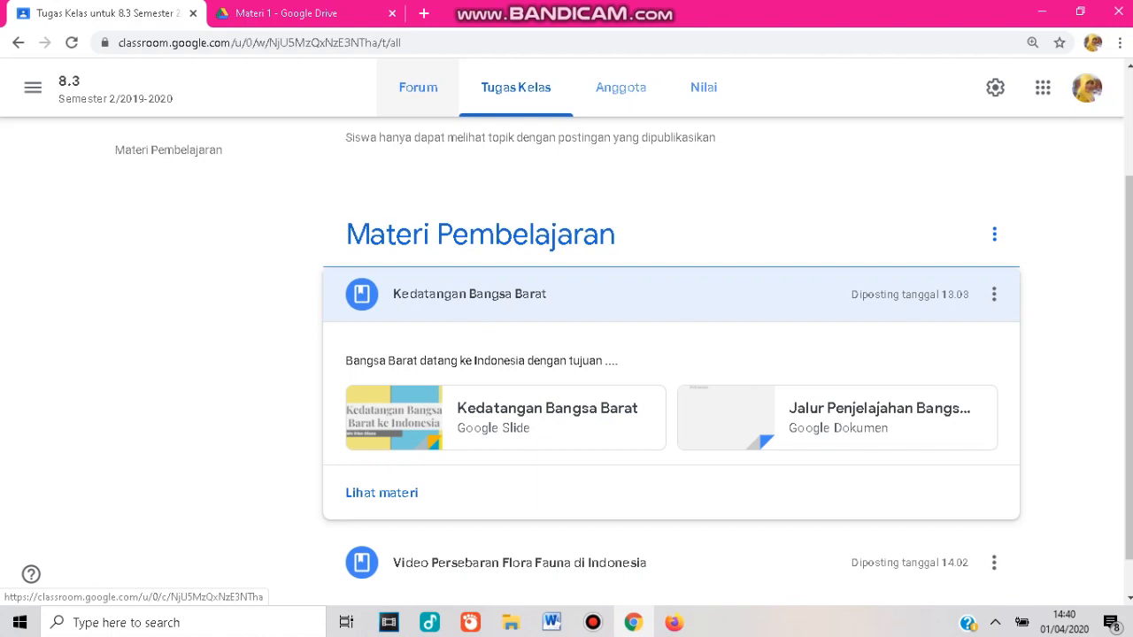
left_click(417, 87)
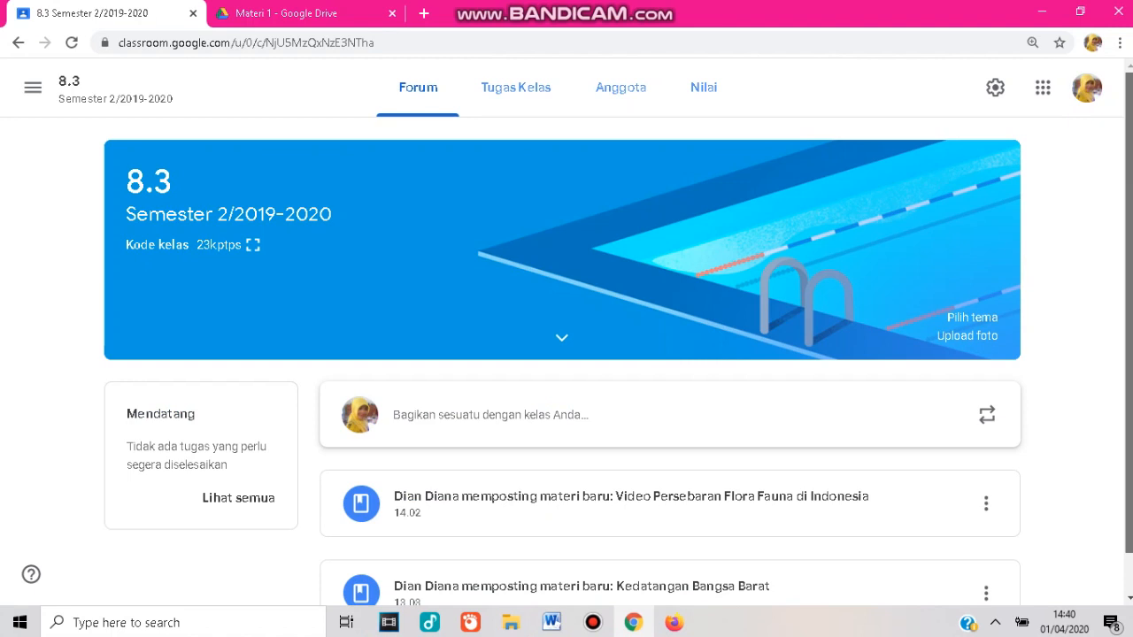
scroll(567, 340, "down", 1)
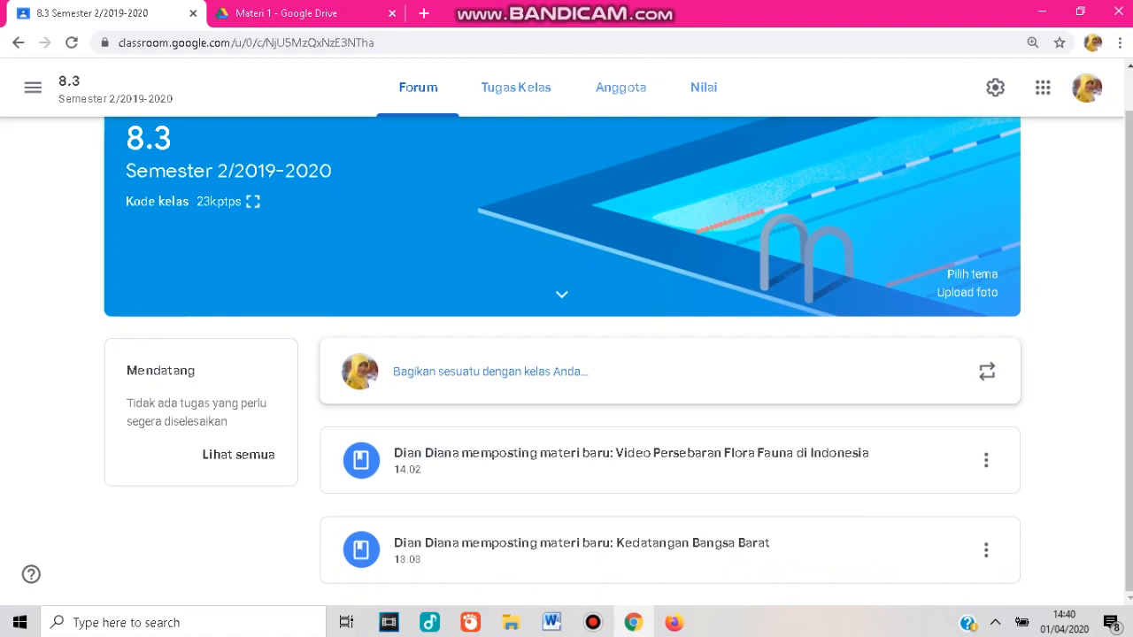
left_click(491, 372)
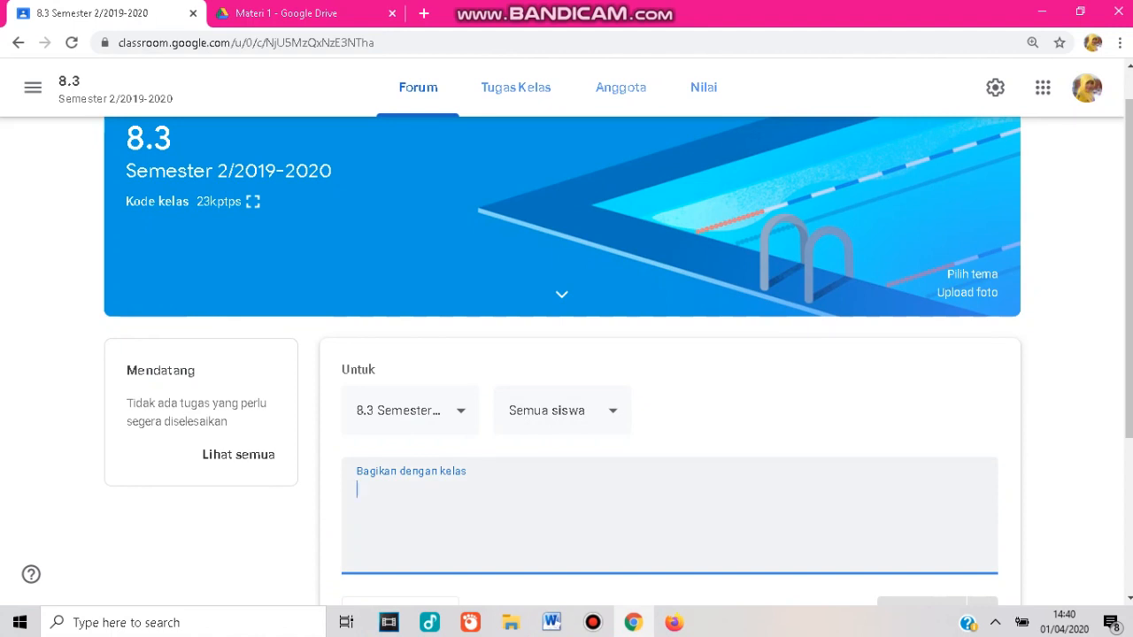
type("A")
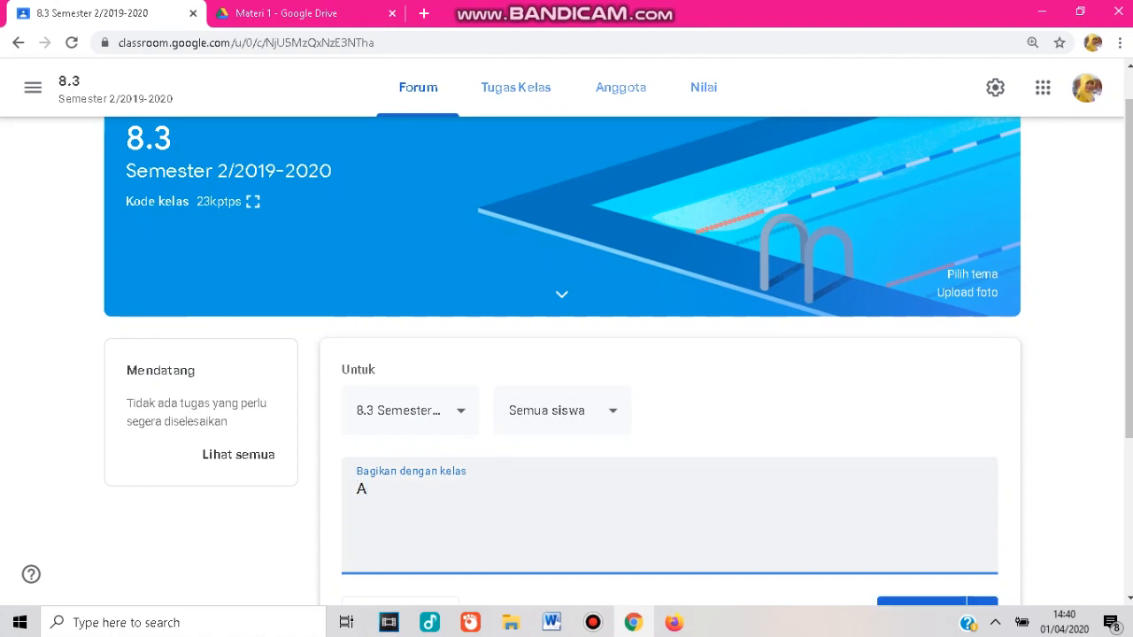
type("nak-anakku, tolong ")
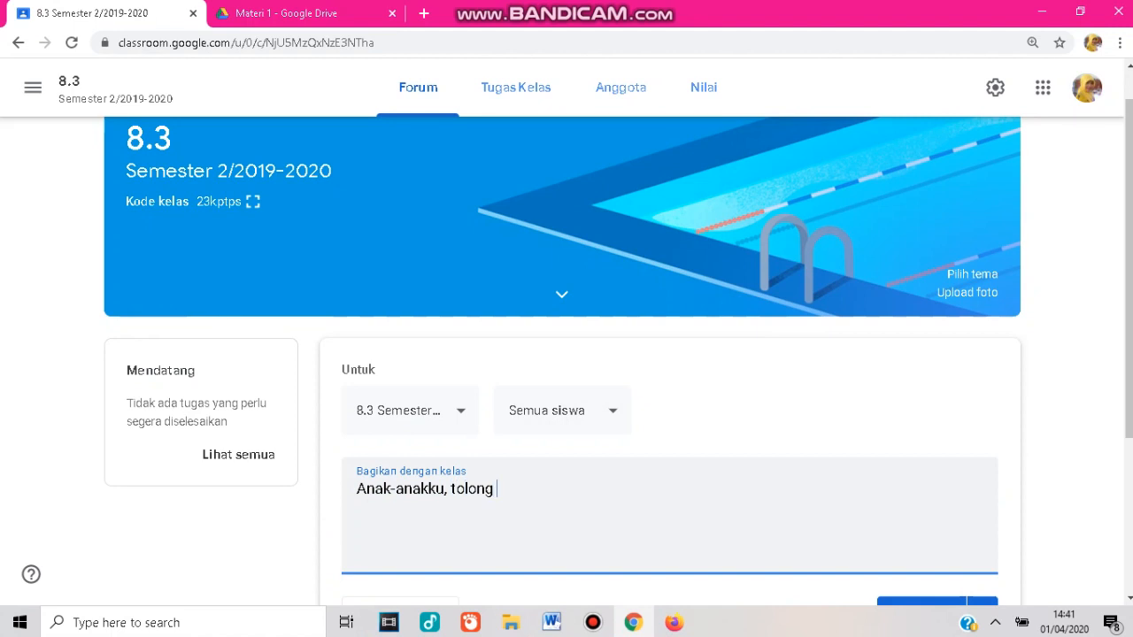
type("pelajari mater")
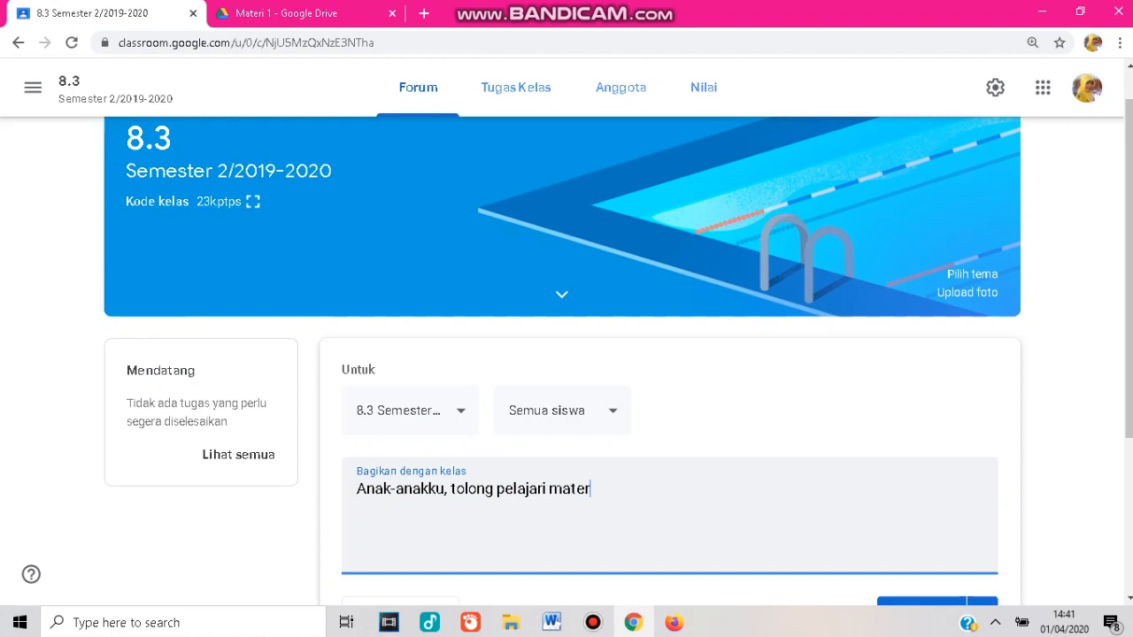
type("i yang telah diberikan")
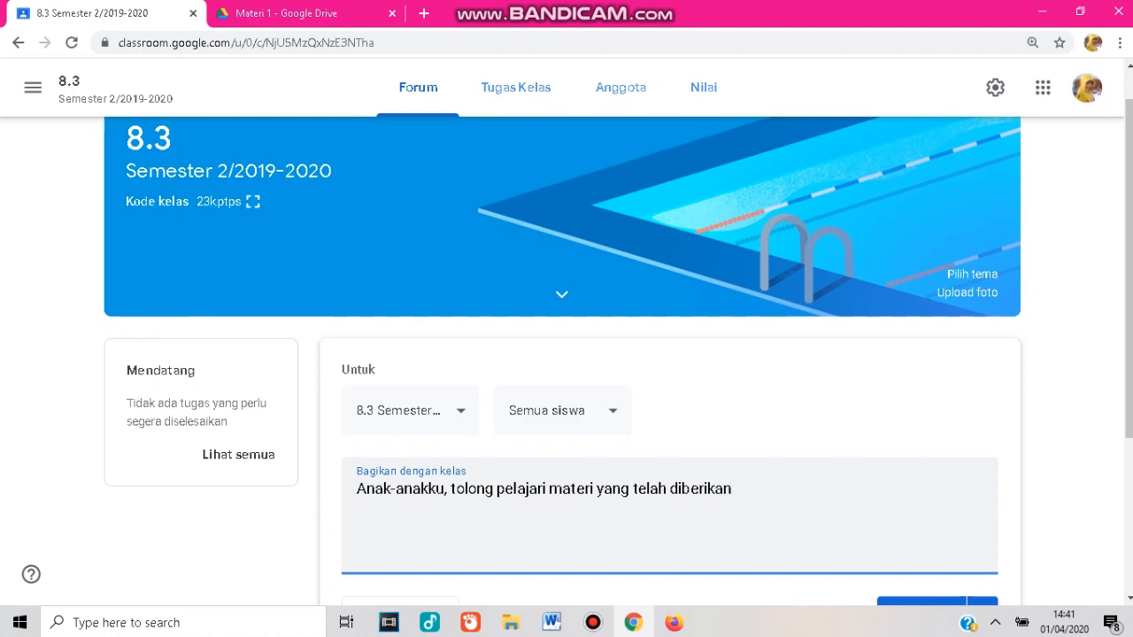
type(", b")
key("BackSpace")
type("nanti ")
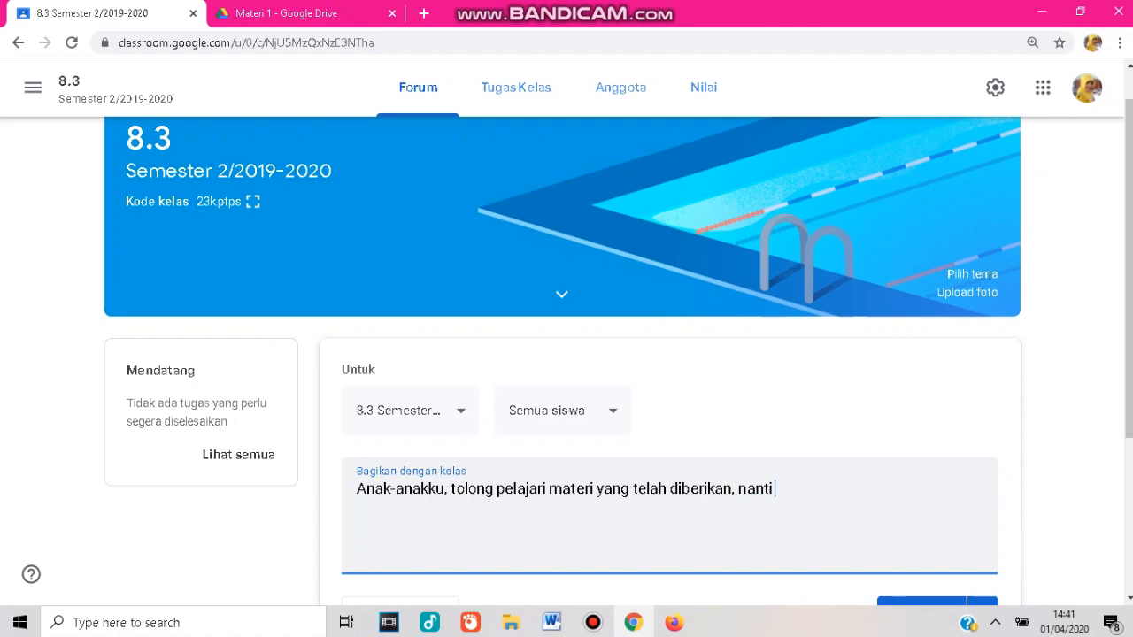
type("besok in")
key("BackSpace")
type("bu akan memberikan ")
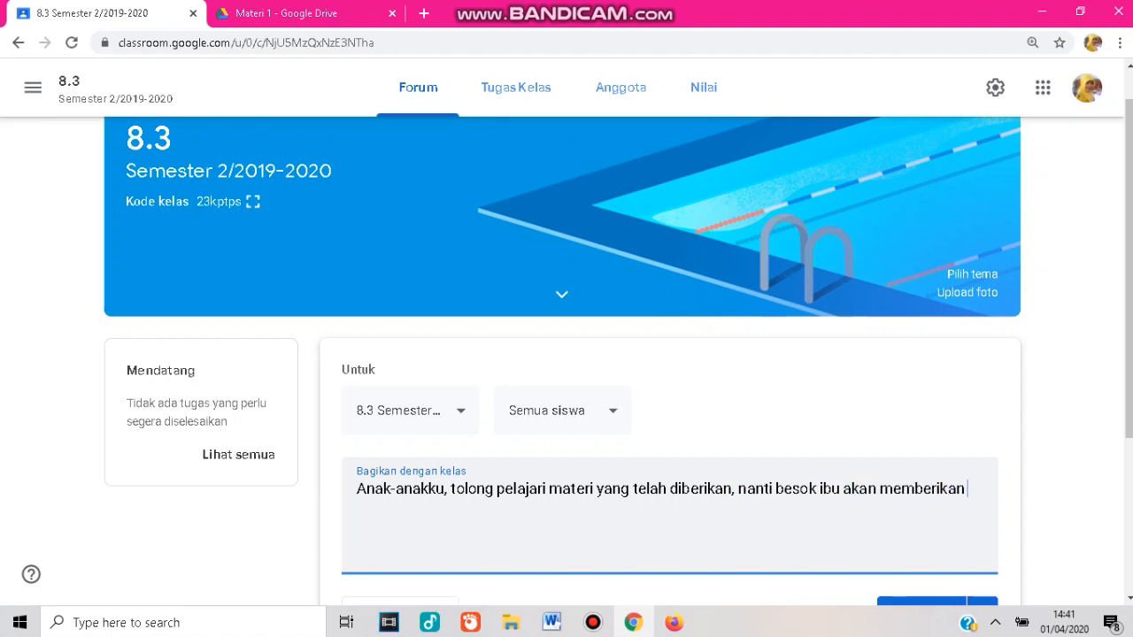
type("kuis!")
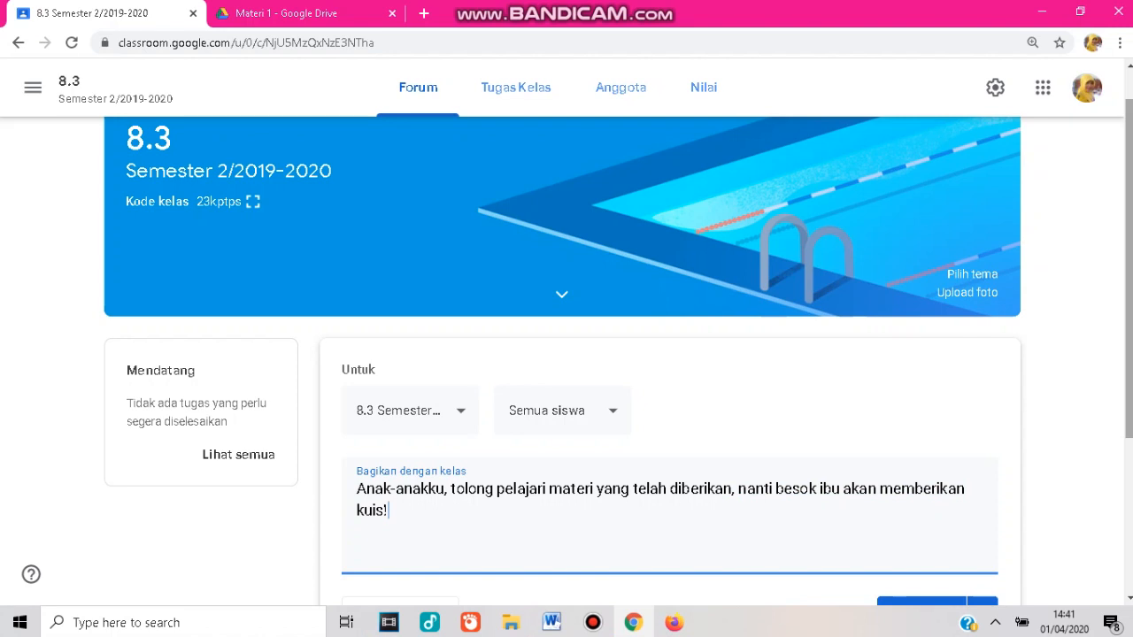
scroll(618, 360, "down", 2)
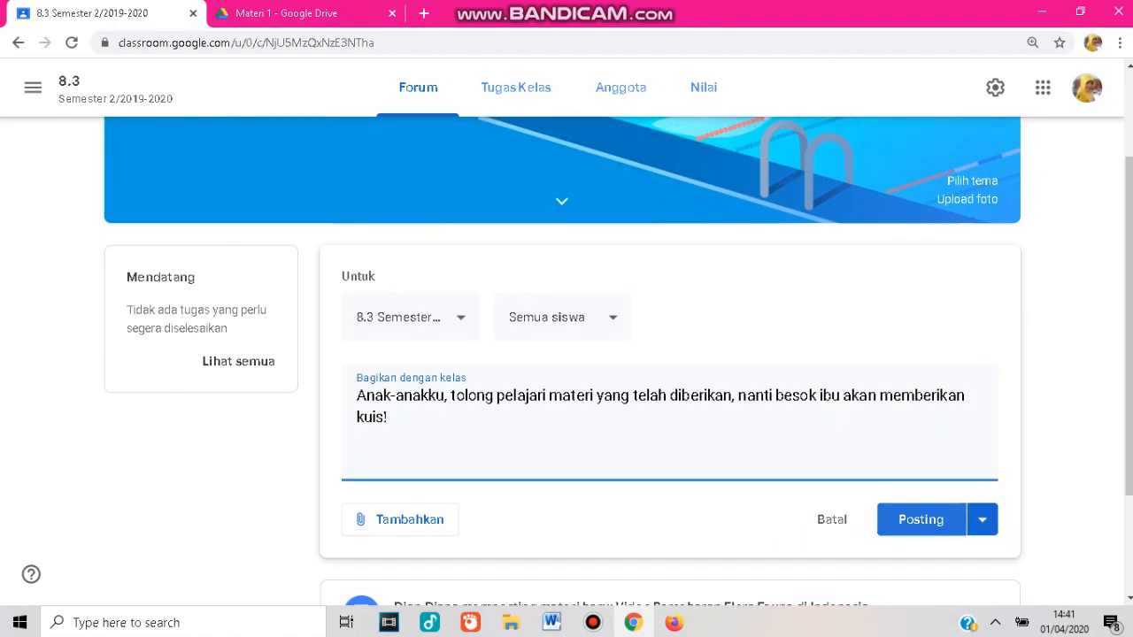
left_click(921, 520)
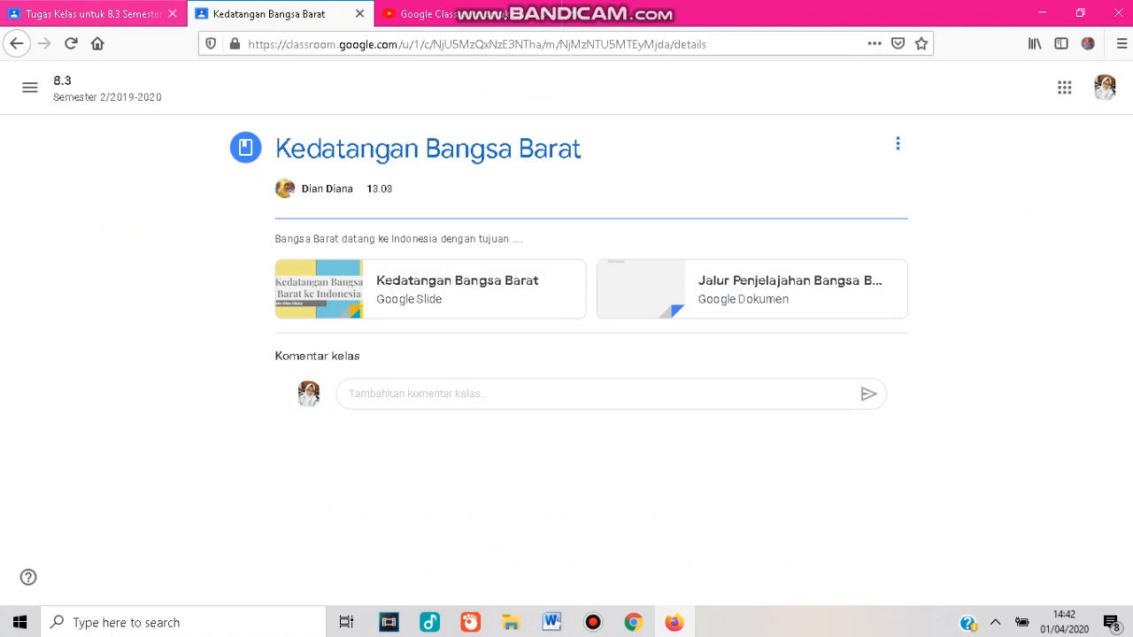
In Firefox's first student account, comment "Siap, Bu. Laksanakan!" on the announcement in the class stream.
left_click(88, 13)
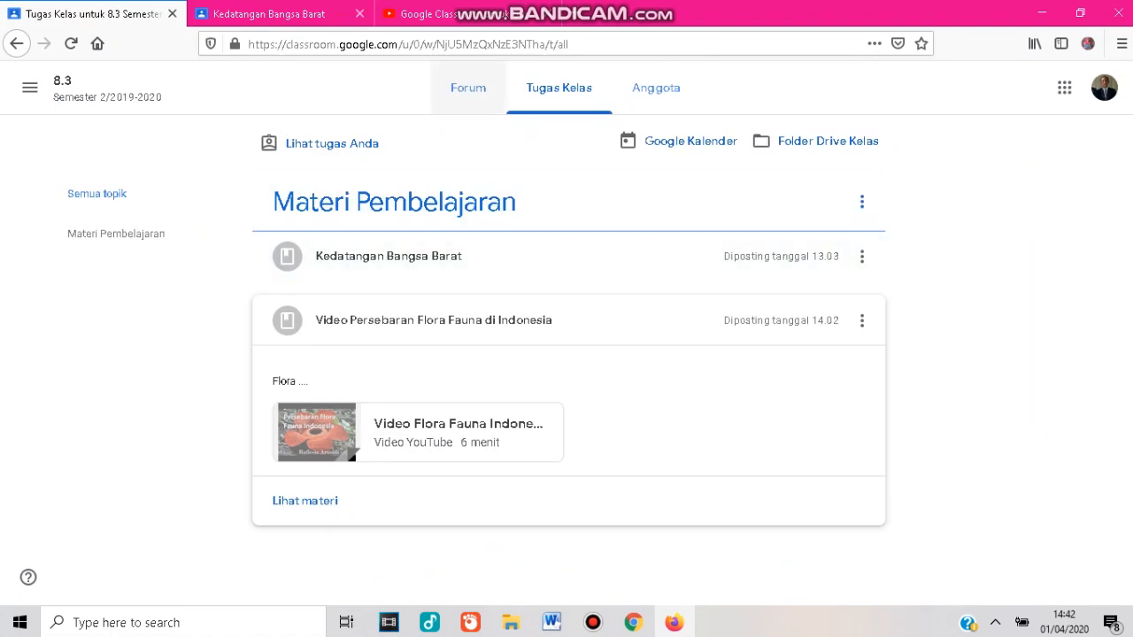
left_click(468, 88)
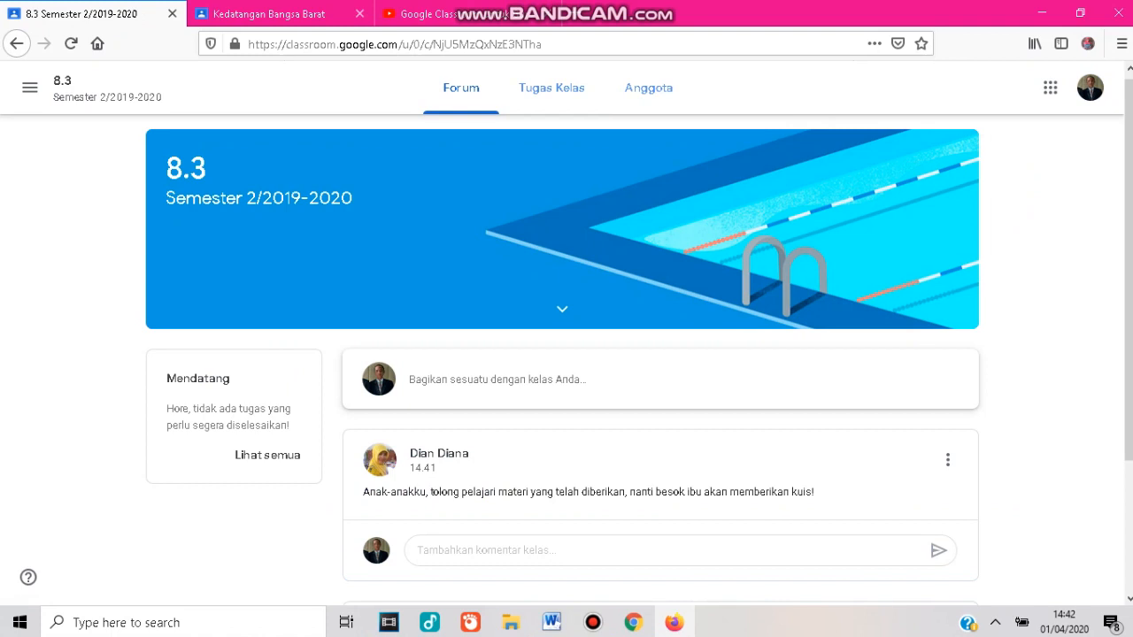
left_click(508, 550)
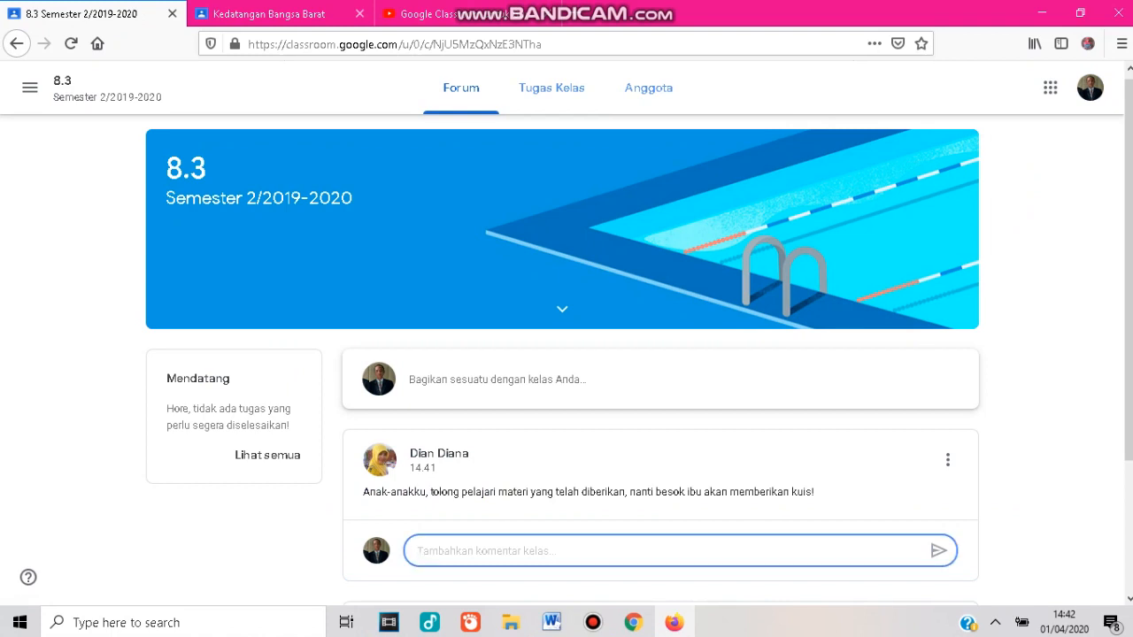
type("S")
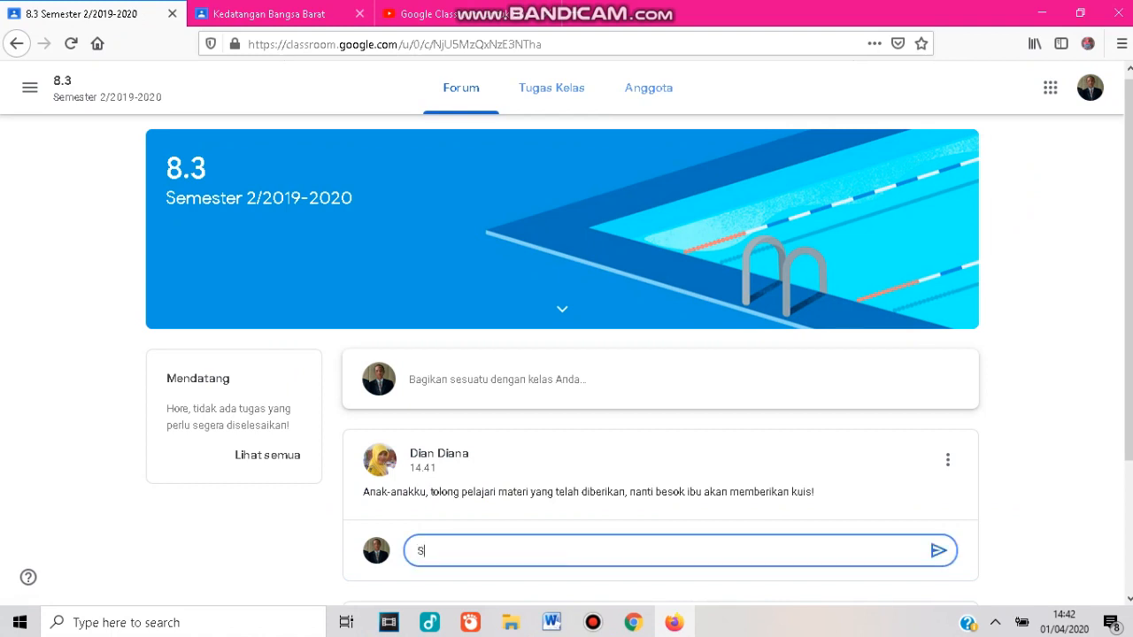
type("iap, Bu. Laksanakan!")
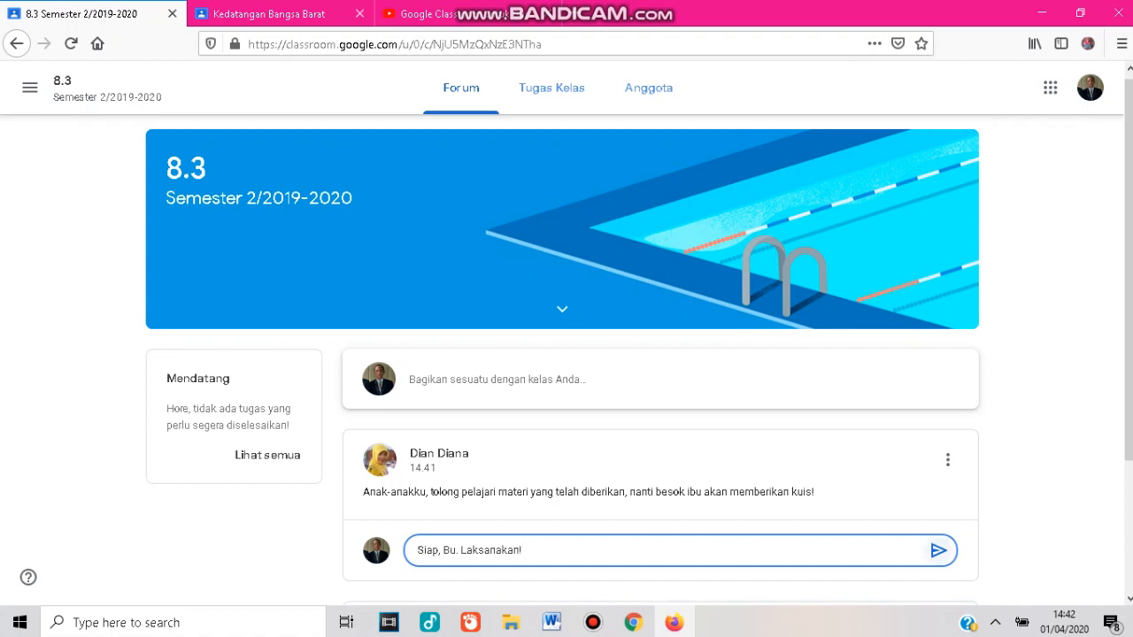
left_click(938, 550)
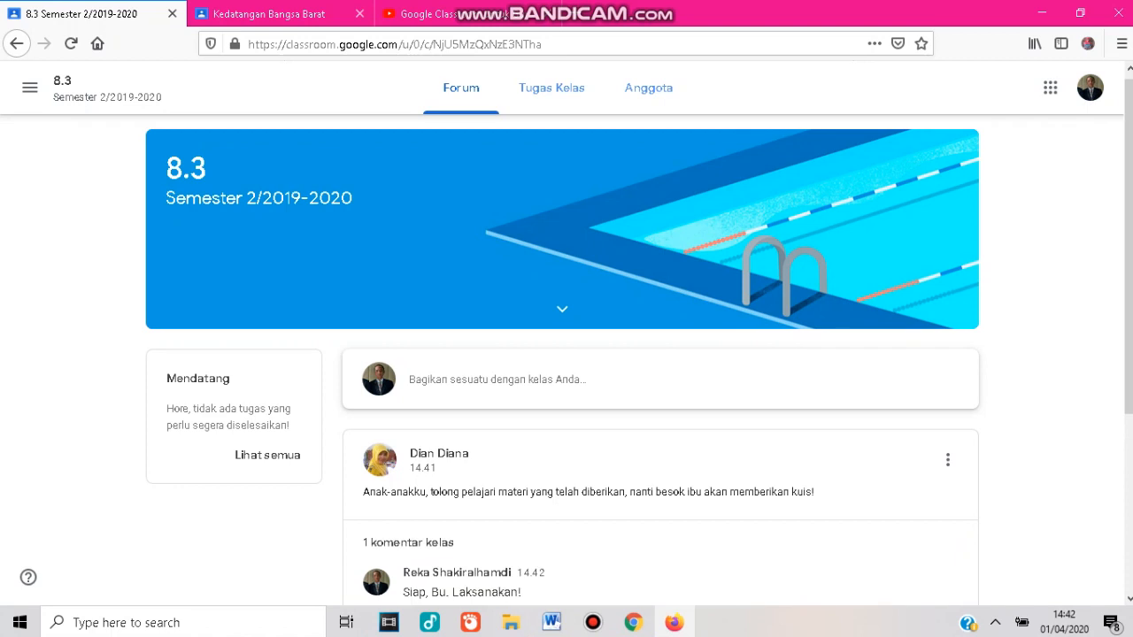
In the second student account's class stream, comment "Saya sudah membacanya,Bu. Siap tes!" on the announcement.
left_click(269, 14)
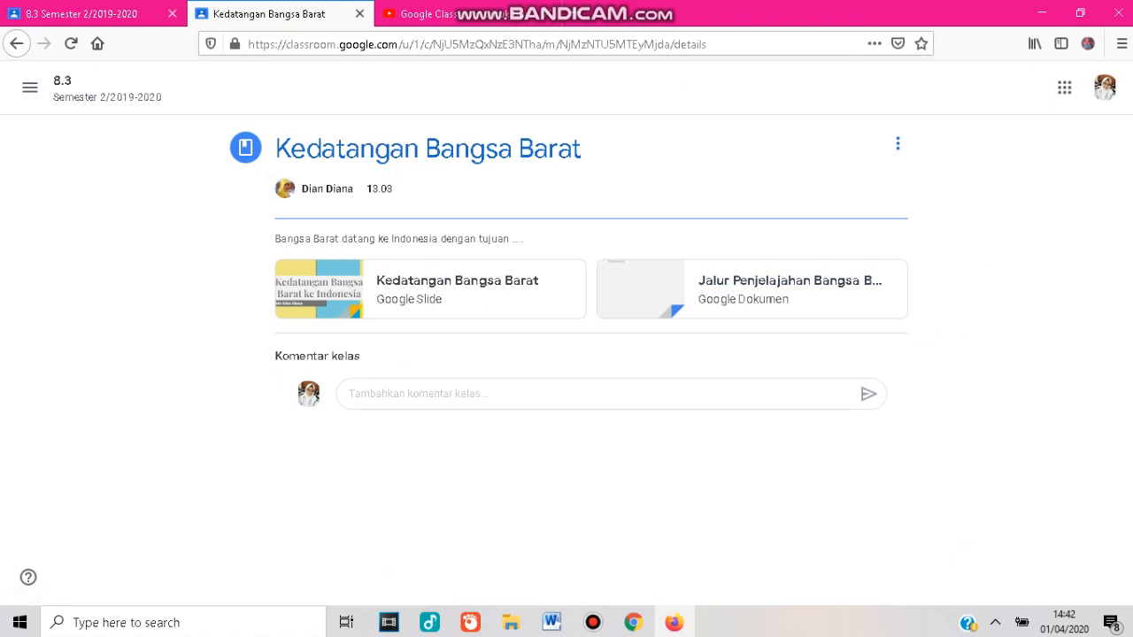
key("alt+Left")
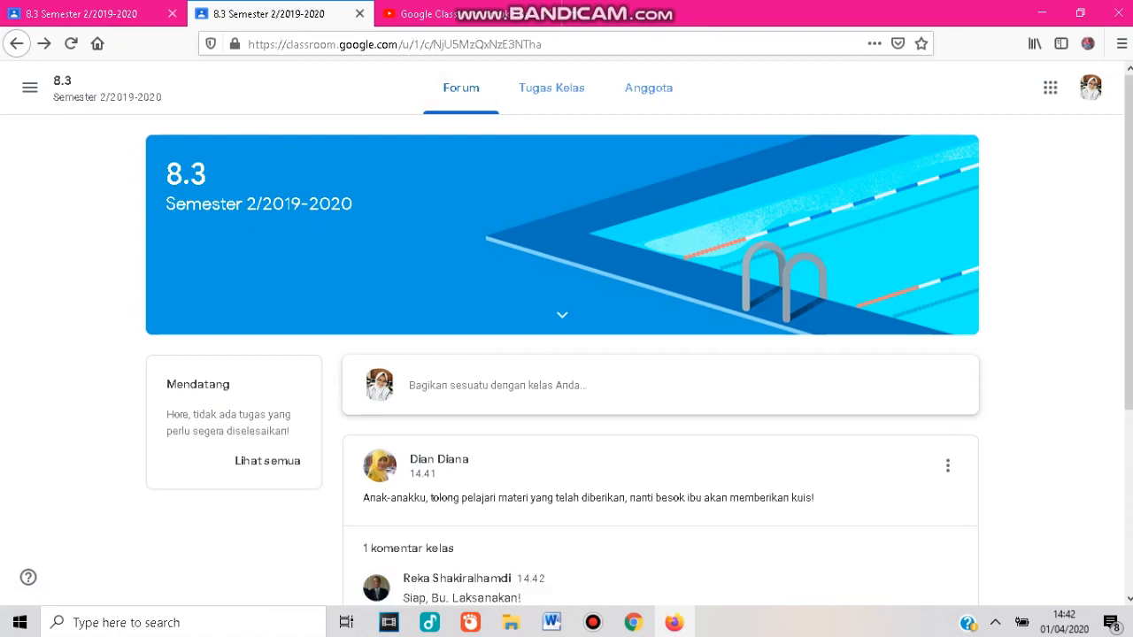
scroll(566, 354, "down", 2)
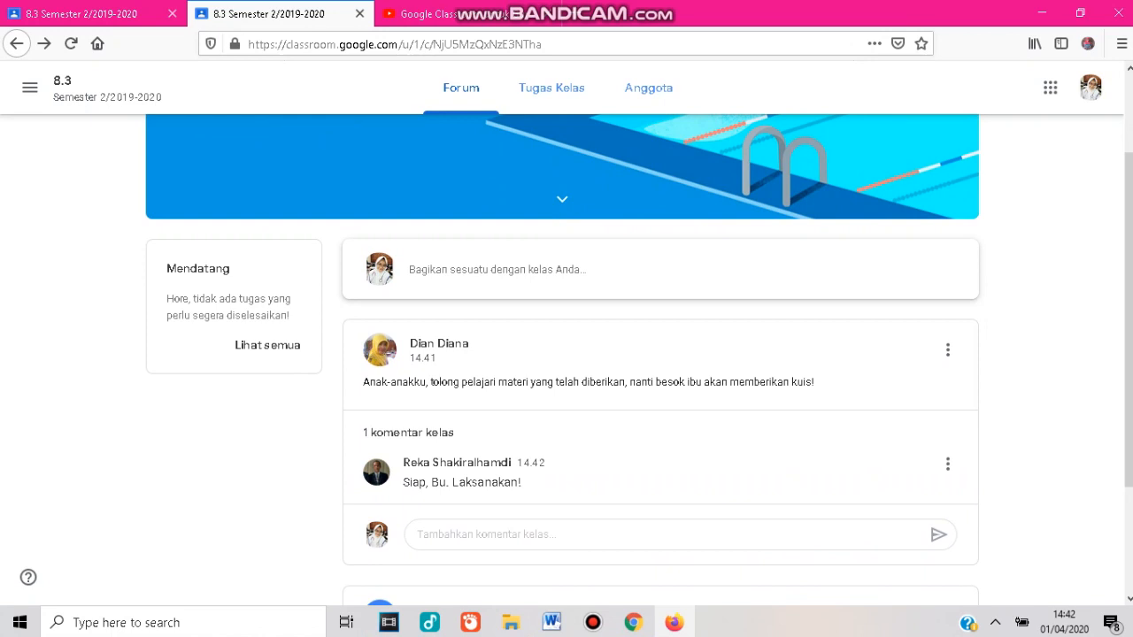
left_click(508, 535)
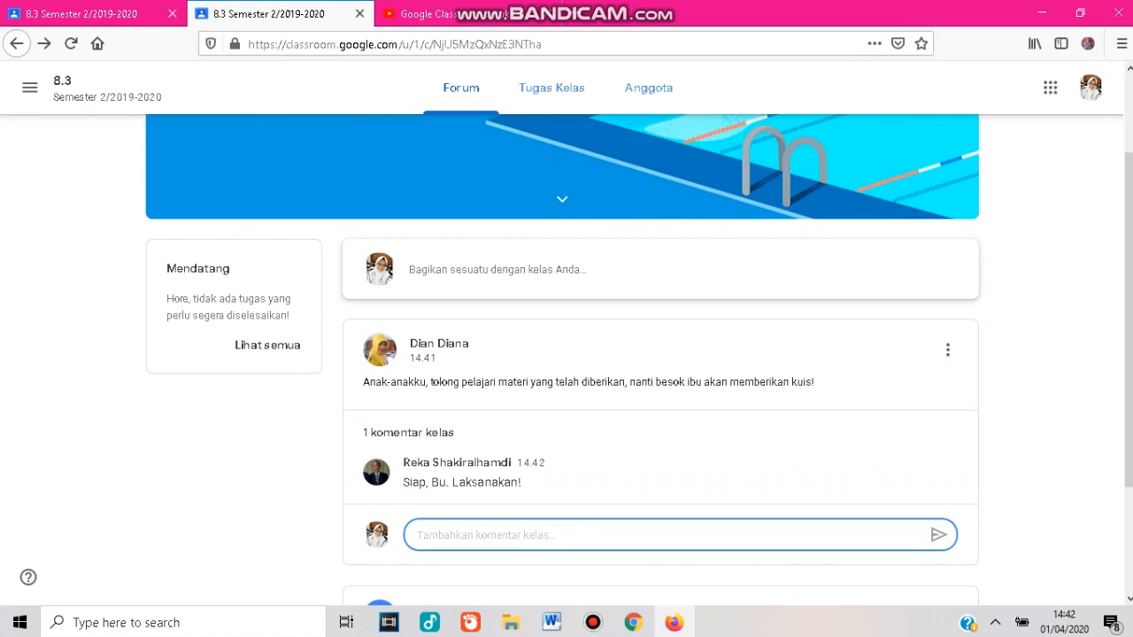
type("Saya sudah membacanya,Bu")
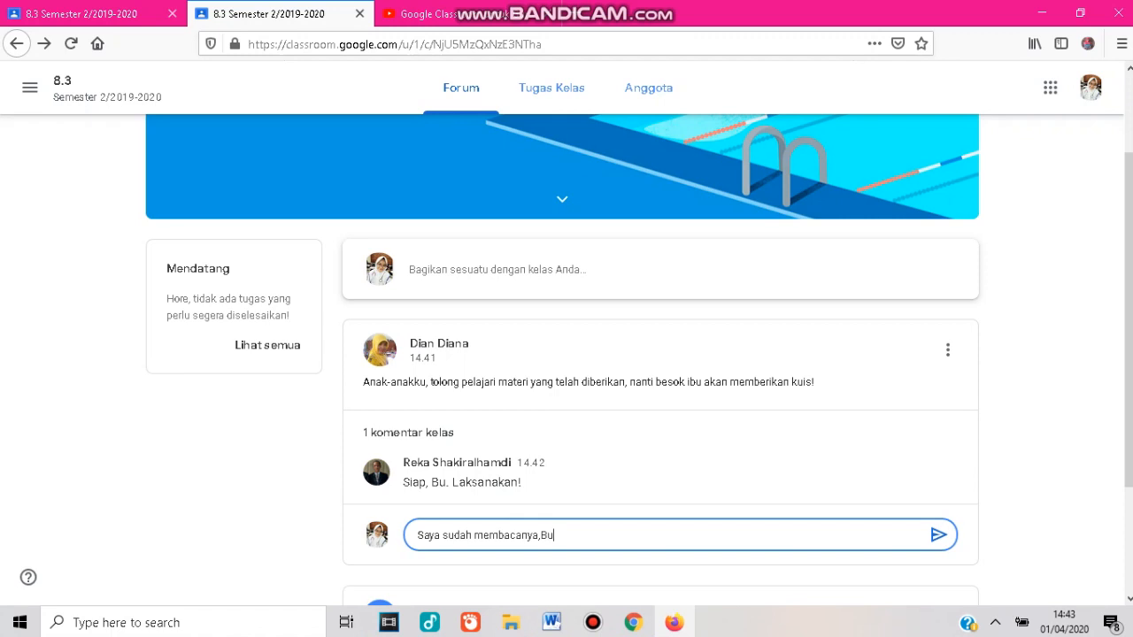
type(". Siap tes!")
left_click(939, 535)
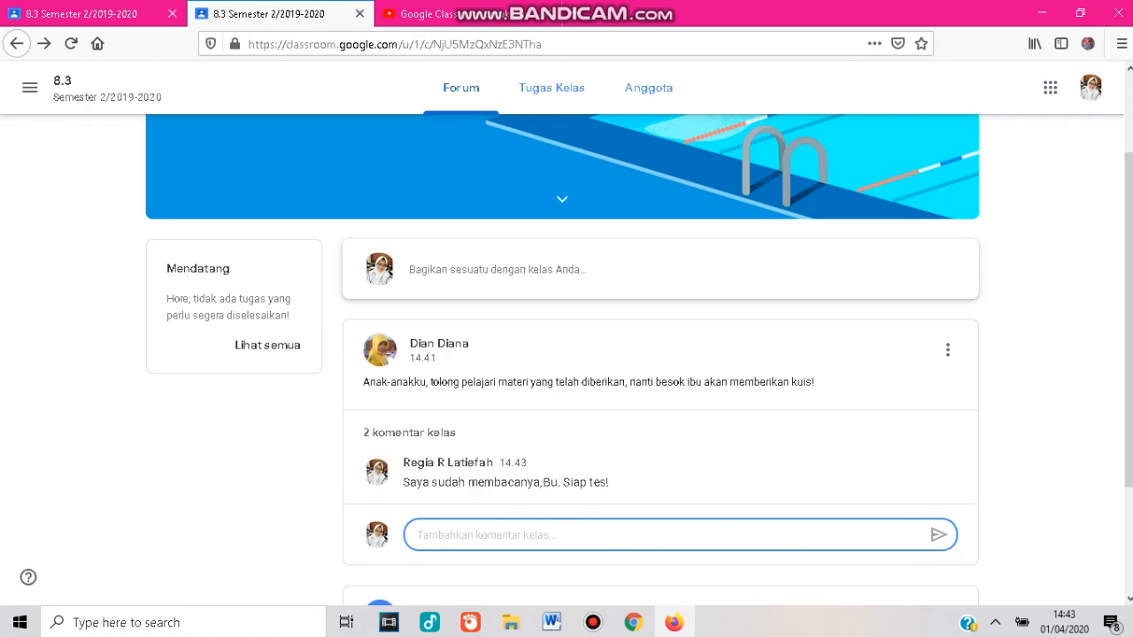
Expand the announcement's class comments and review them from both the student and teacher views.
left_click(409, 432)
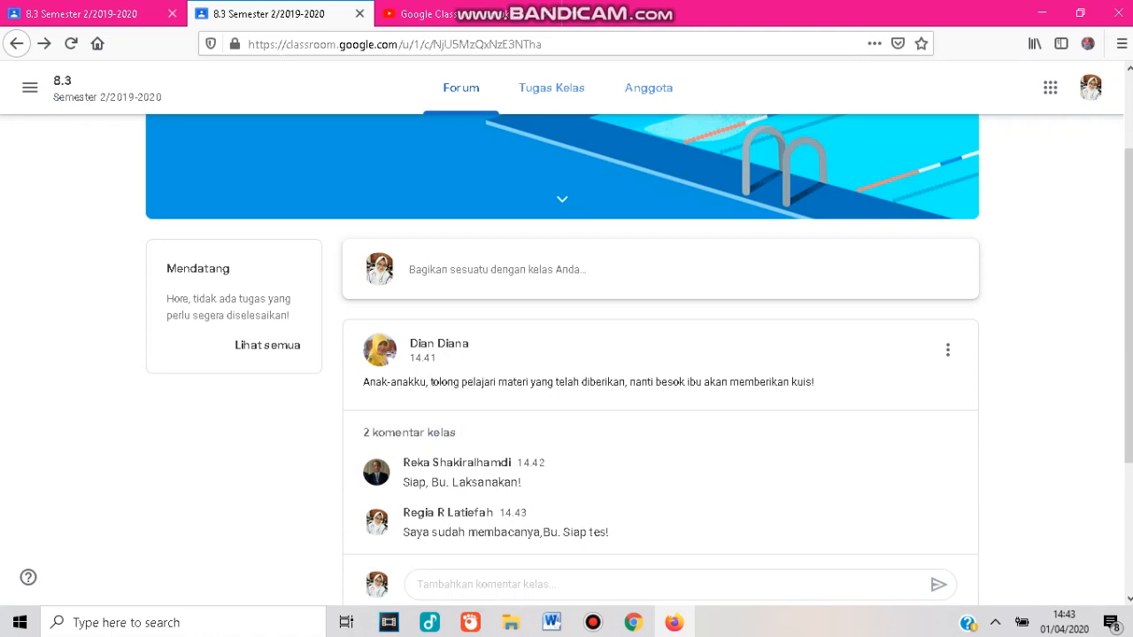
left_click(633, 623)
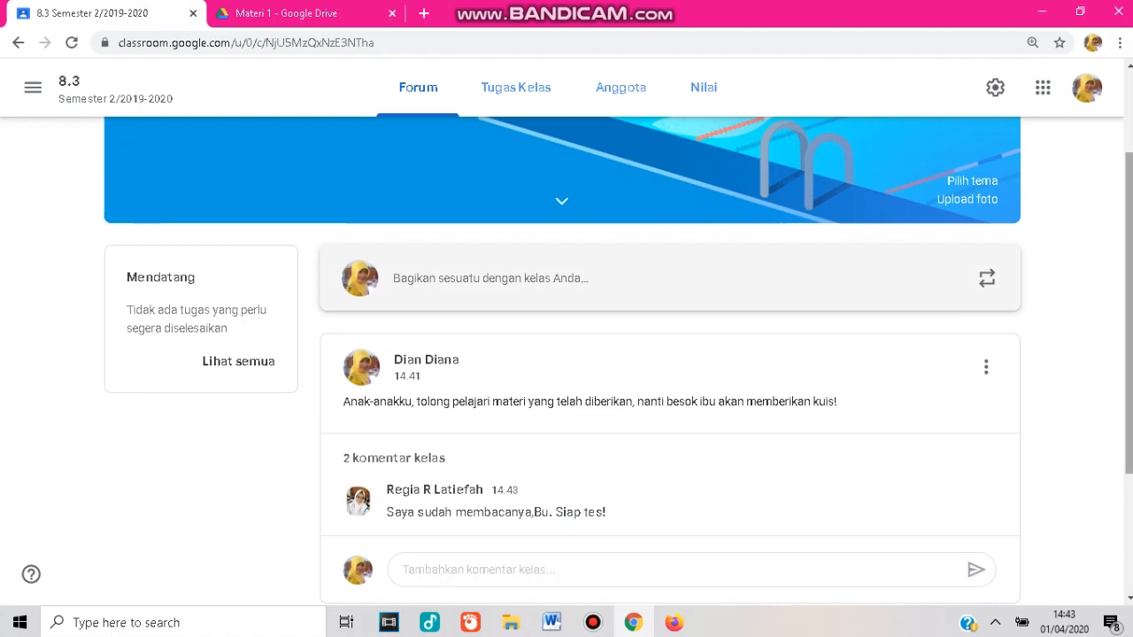
scroll(566, 354, "down", 1)
scroll(566, 354, "down", 1)
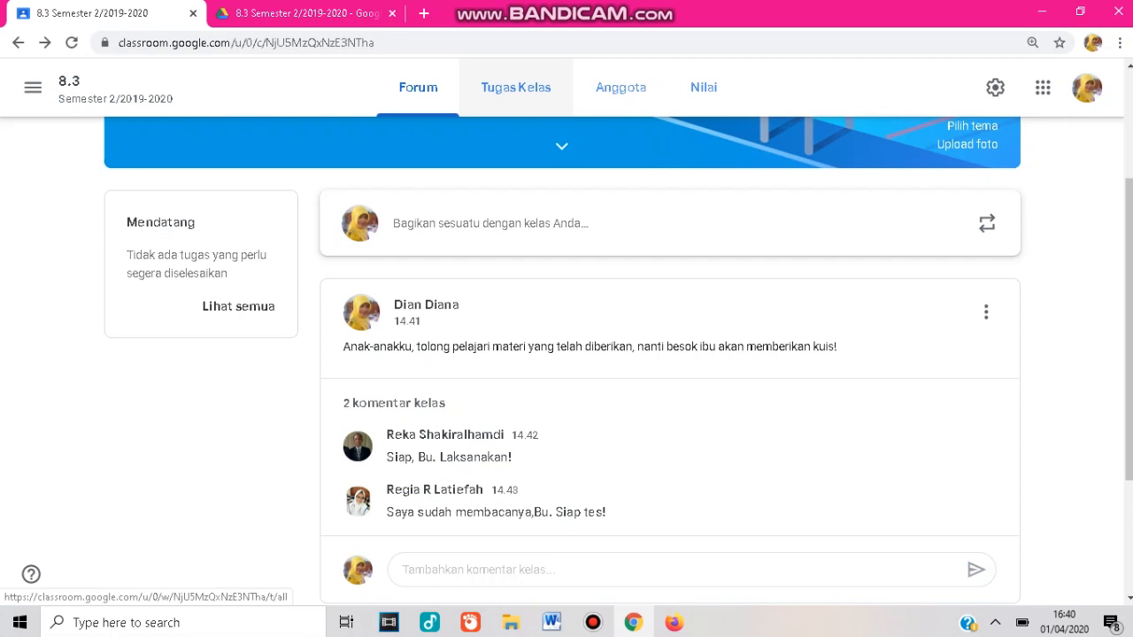
On the classwork page, create a new topic named Kuis 1.
left_click(516, 87)
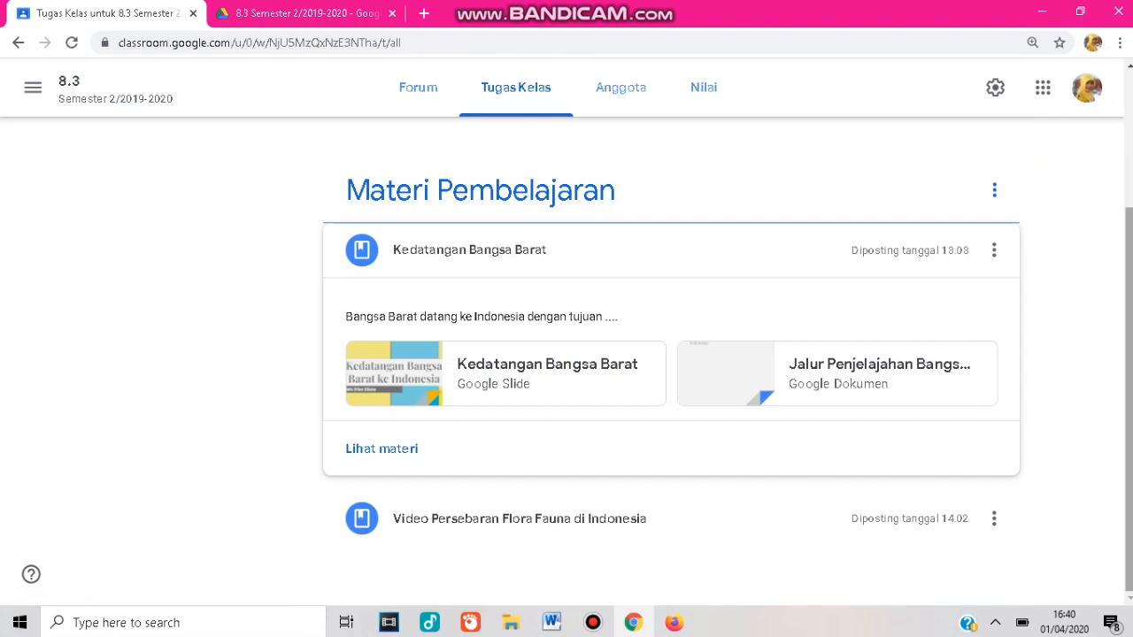
scroll(620, 354, "up", 3)
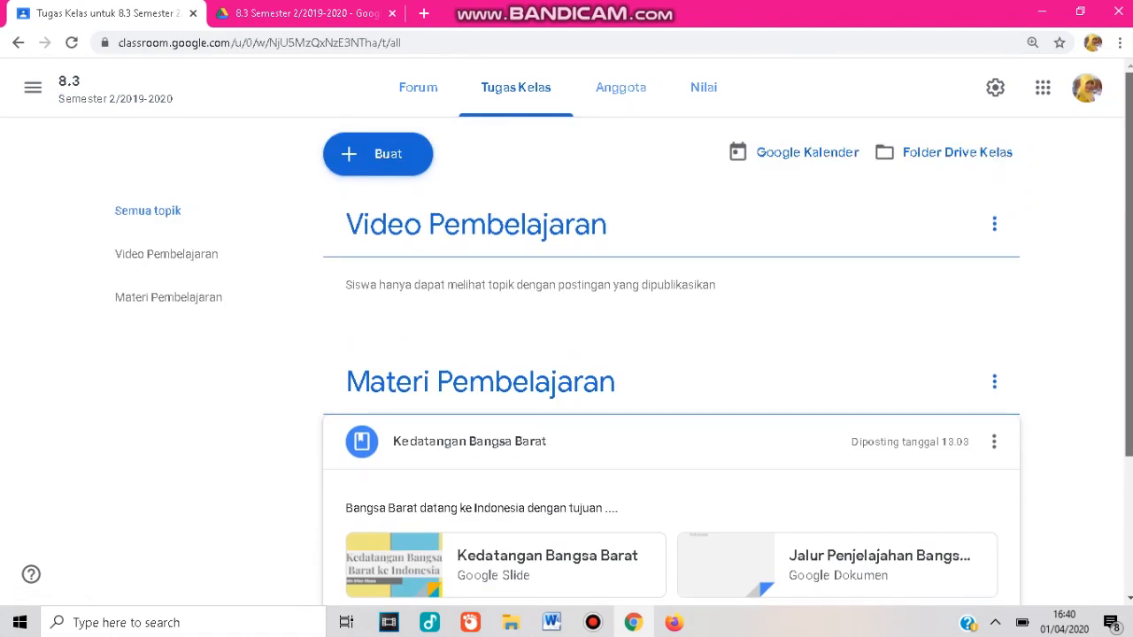
left_click(378, 154)
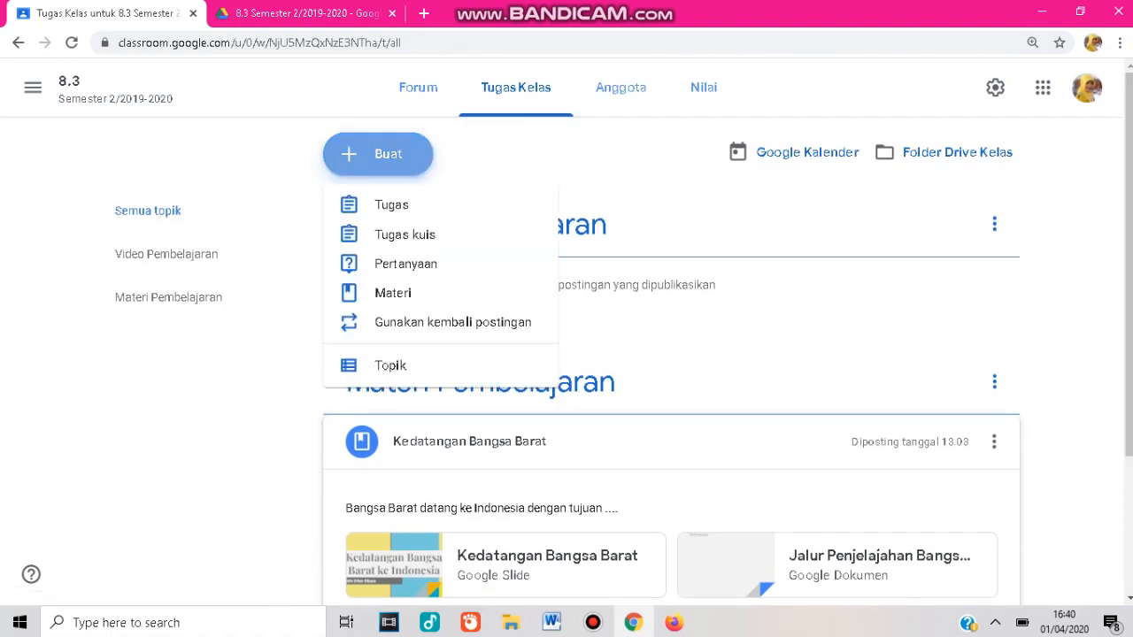
left_click(390, 366)
type("Kui")
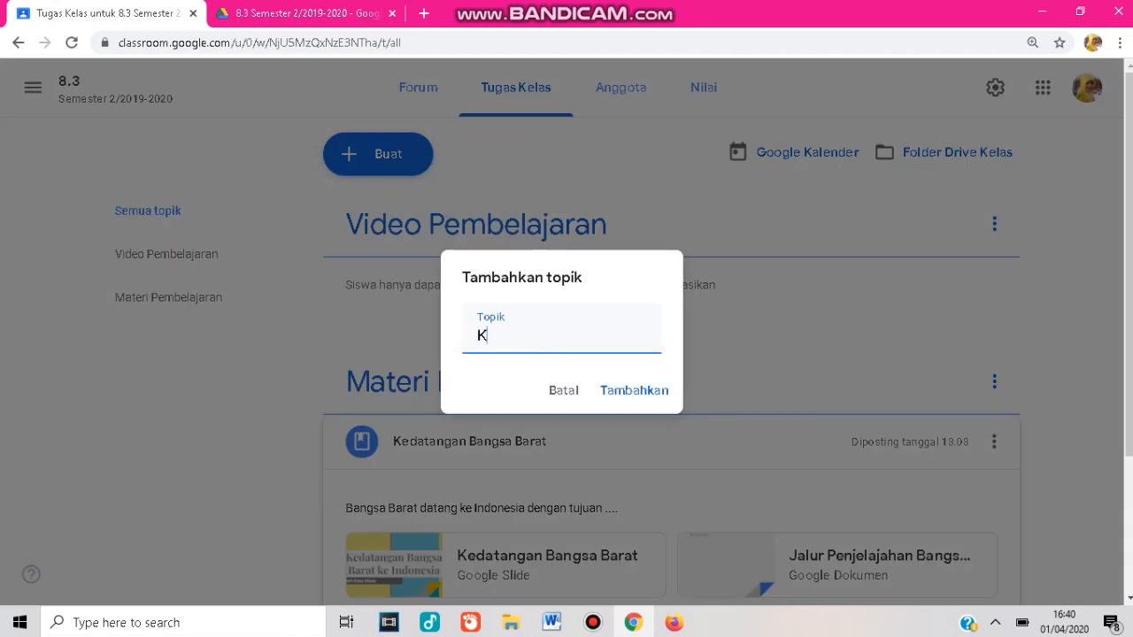
type("s 1")
key("Return")
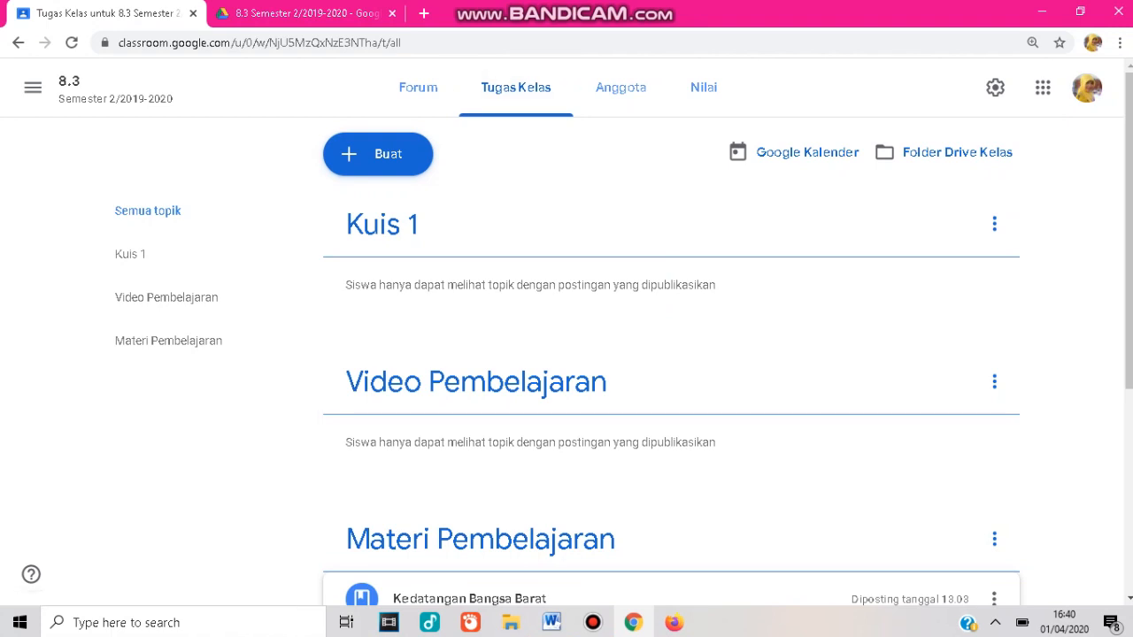
In the class's Drive folder, create a new folder named Kuis Sejarah and open it.
key("ctrl+Tab")
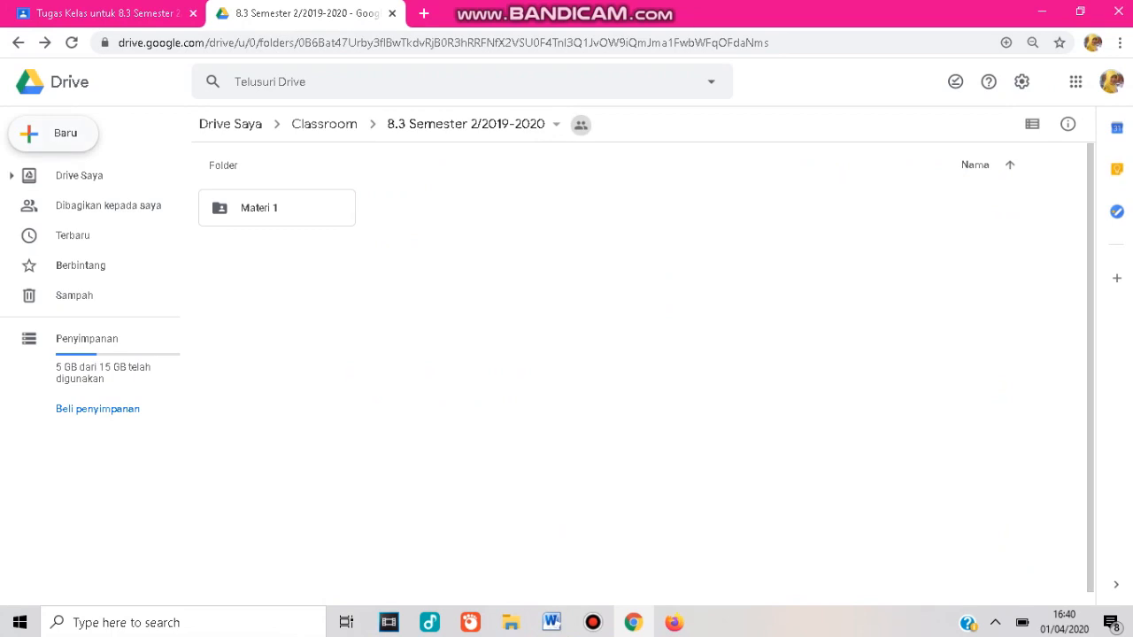
left_click(53, 133)
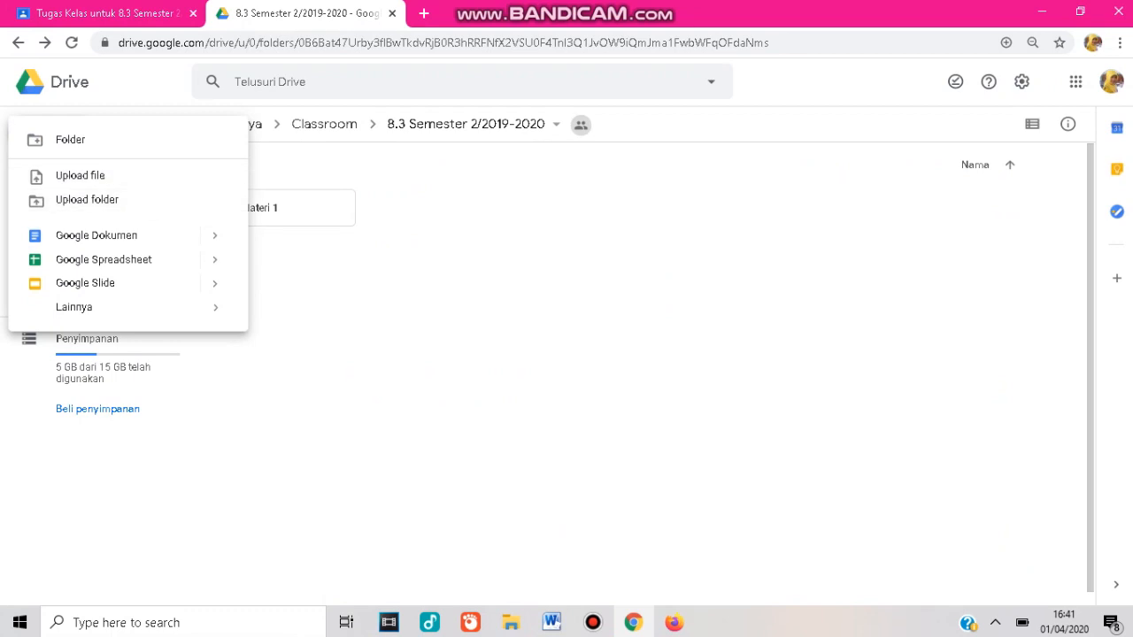
key("Escape")
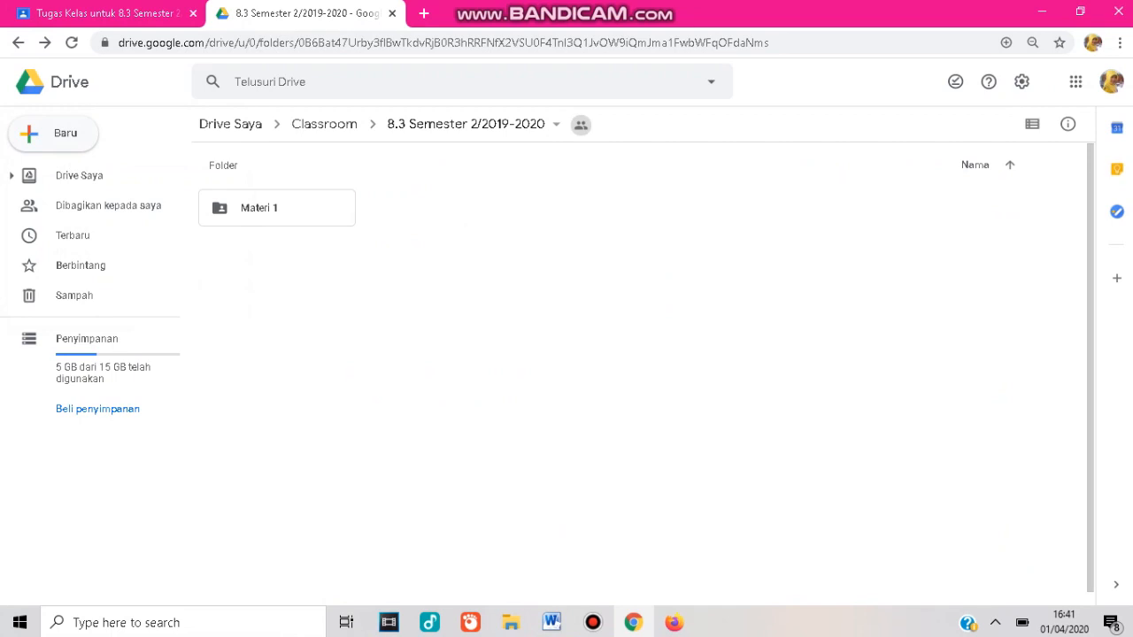
right_click(464, 230)
left_click(539, 252)
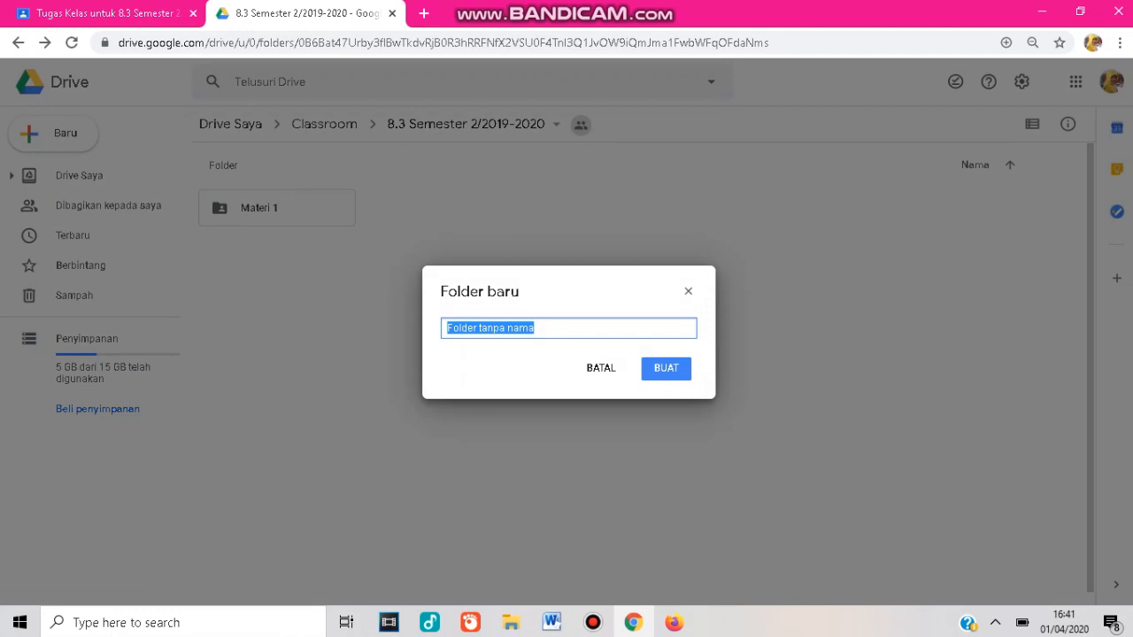
type("Kuis ")
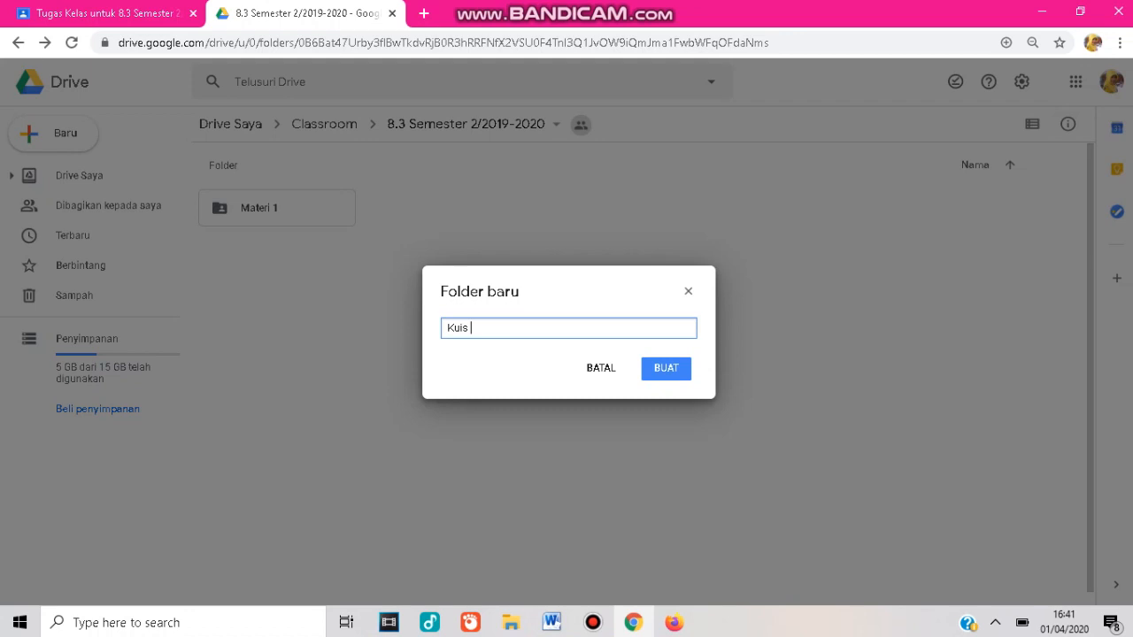
type("Sejarah")
key("Return")
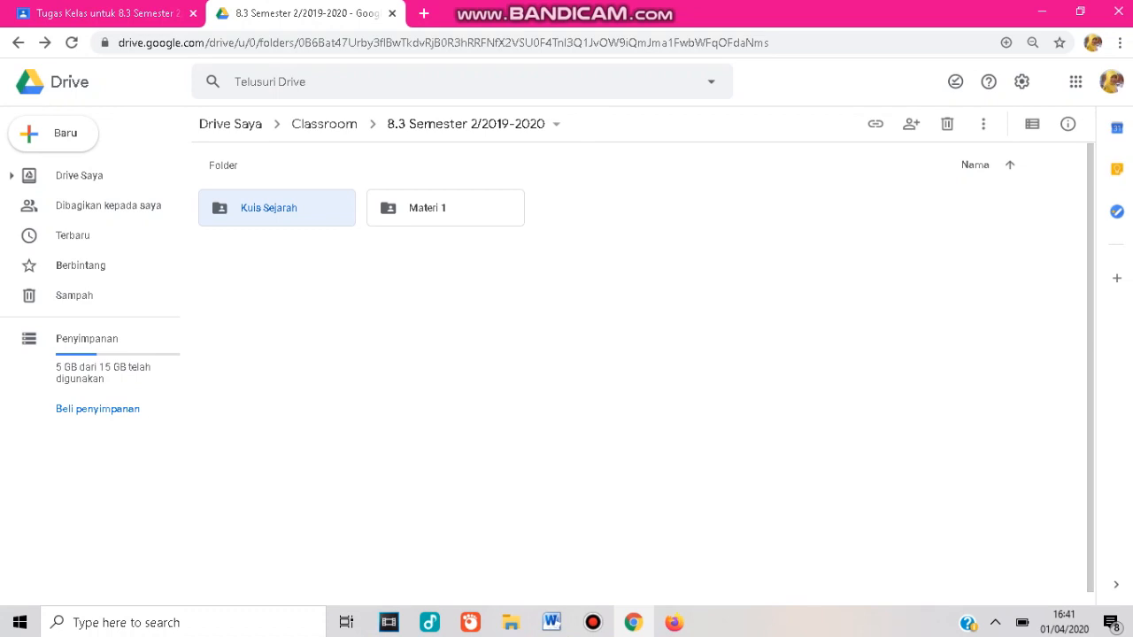
key("Return")
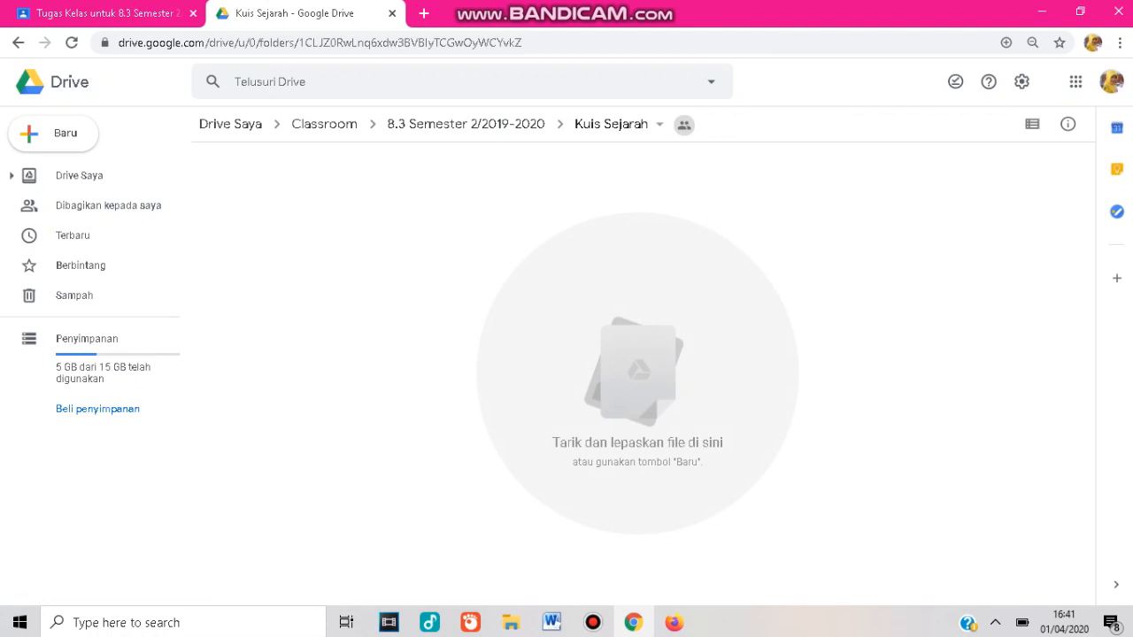
Create a new Google Form inside the Kuis Sejarah folder, creating and sharing it with the folder's permissions.
right_click(377, 233)
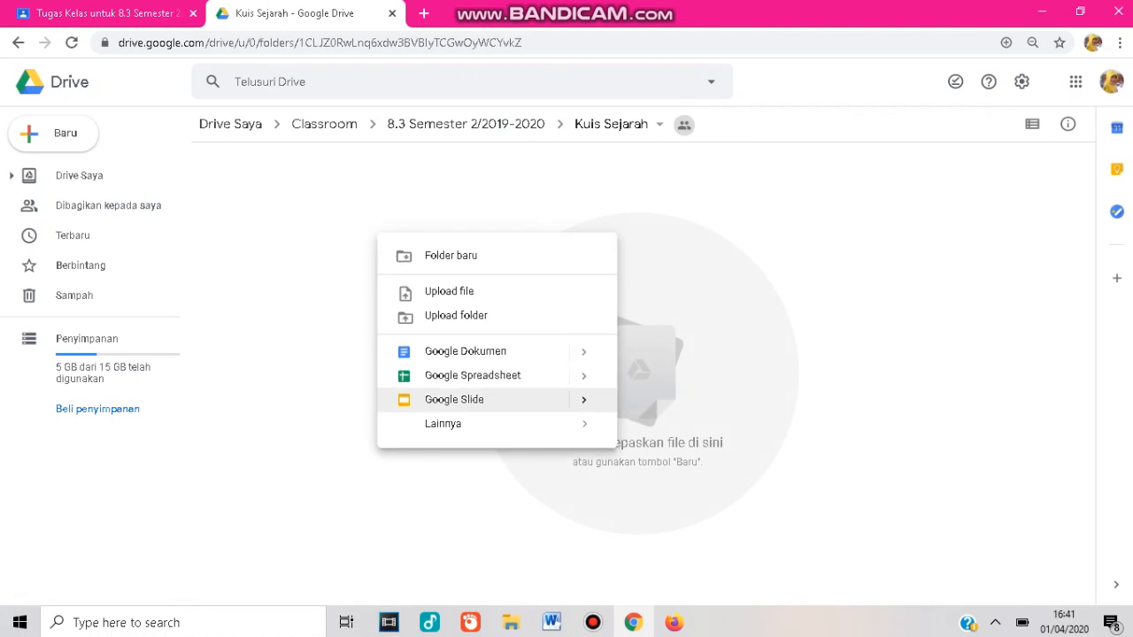
mouse_move(478, 423)
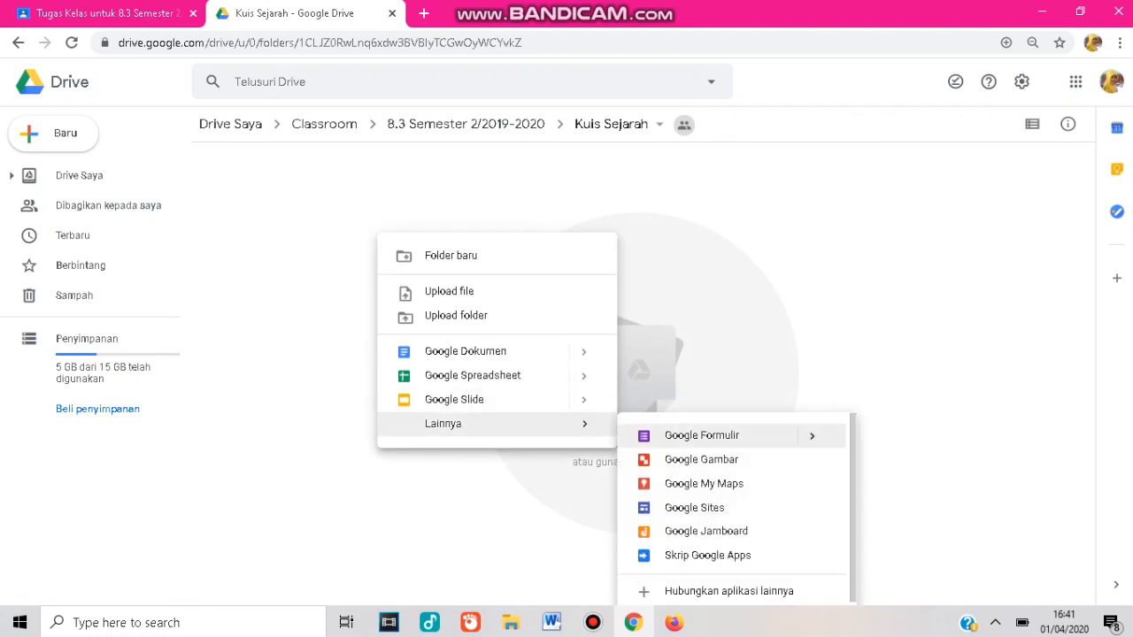
left_click(701, 435)
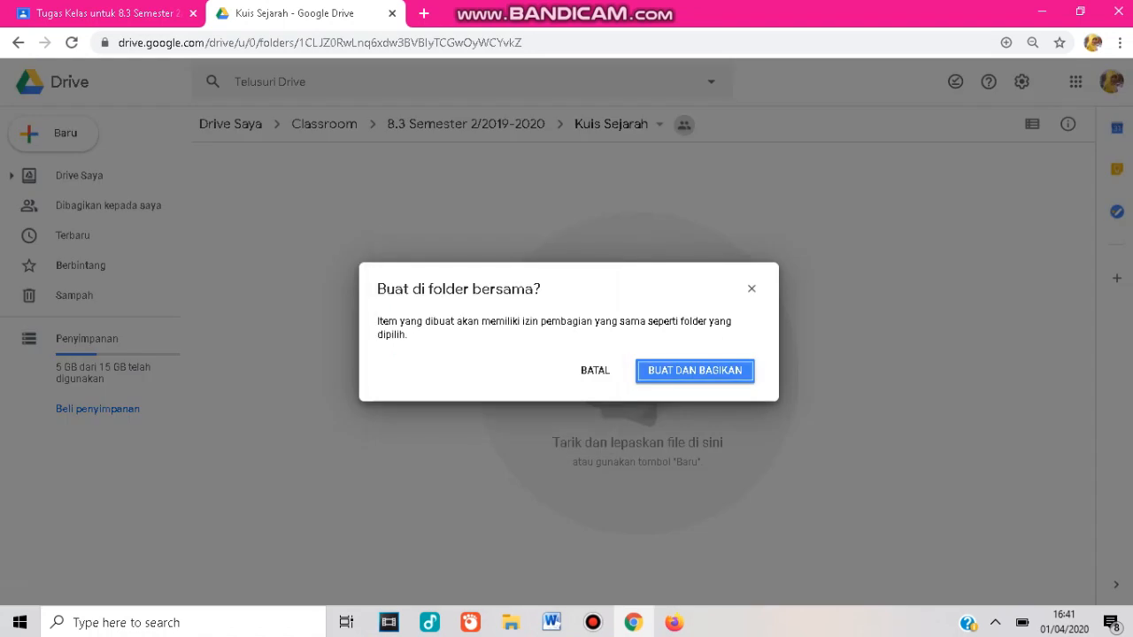
key("Return")
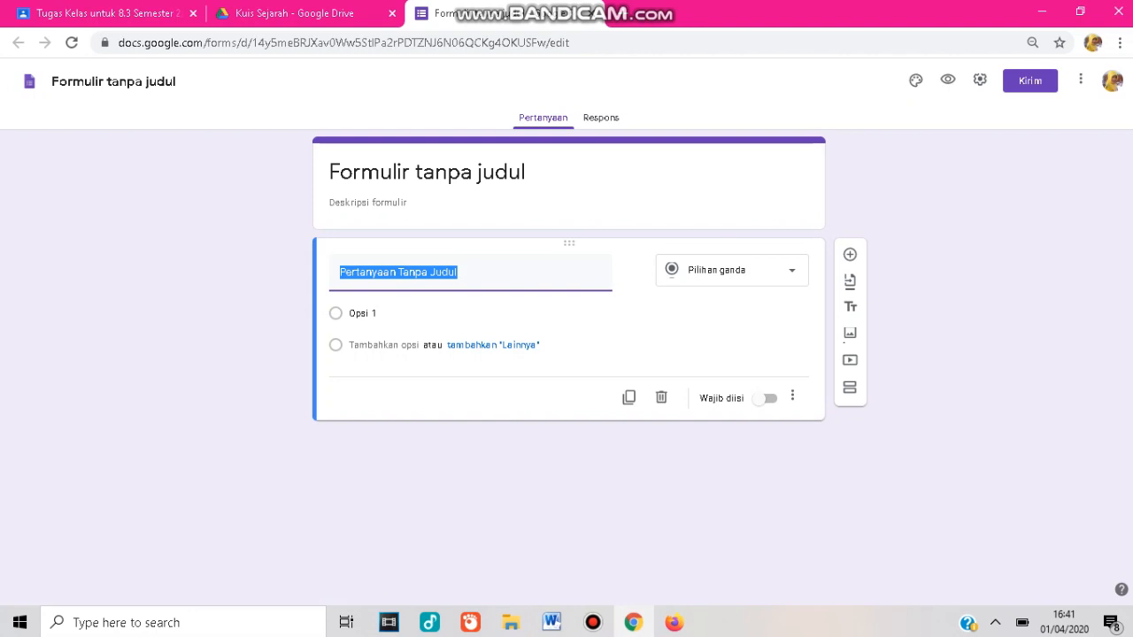
Title the form Kuis Kedatangan Bangsa Barat and give it the description Kerjakan dengan seksama.
left_click(427, 172)
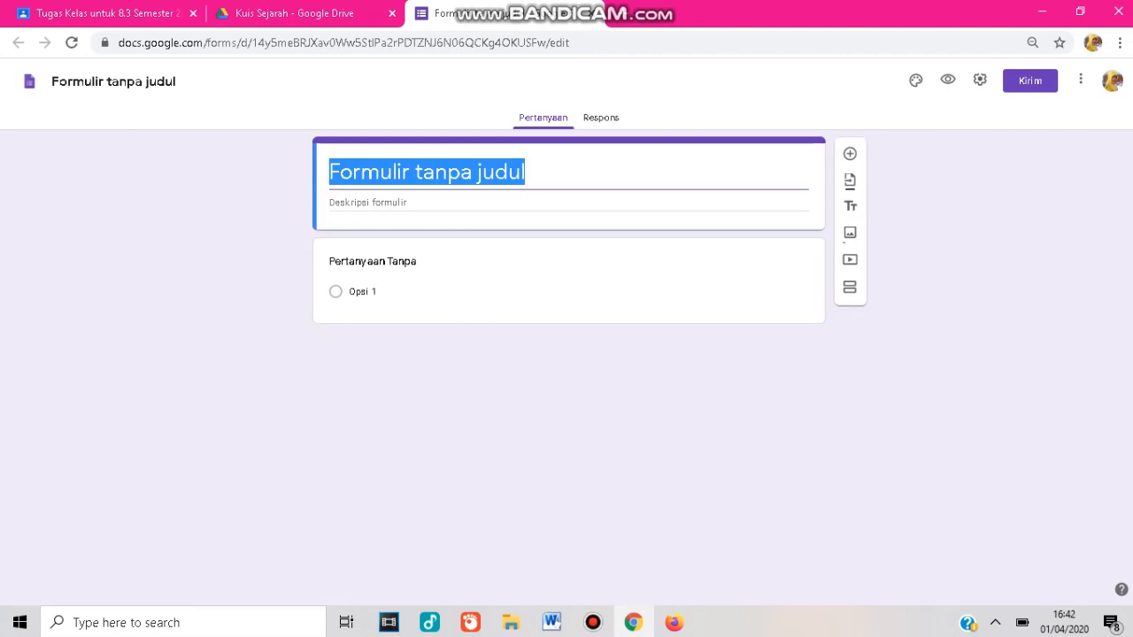
type("Kuis ")
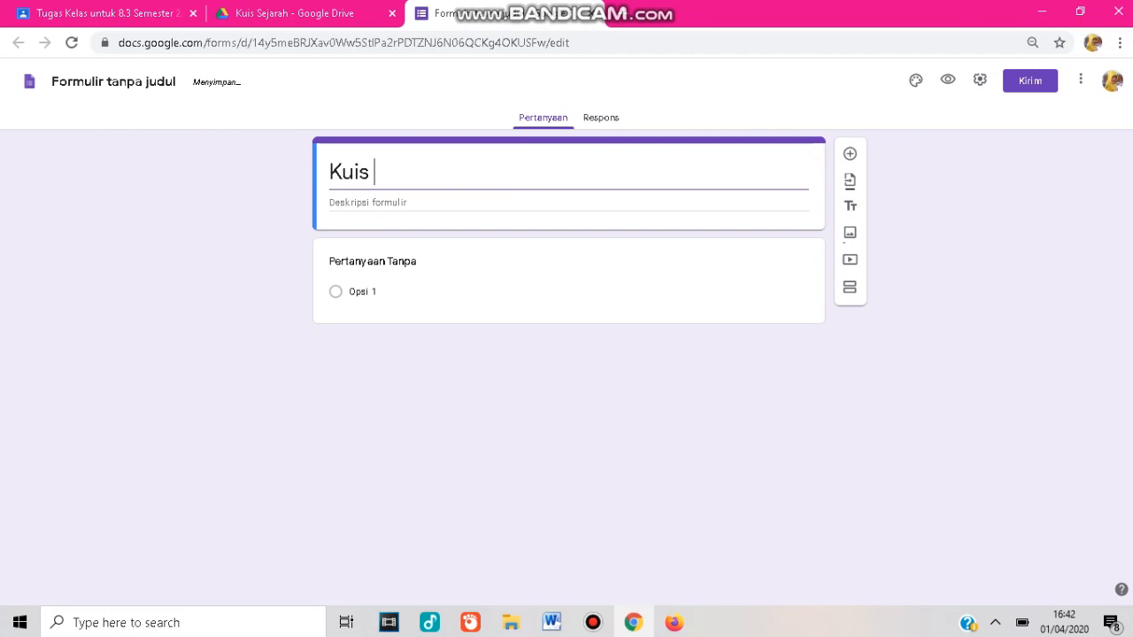
type("Ked")
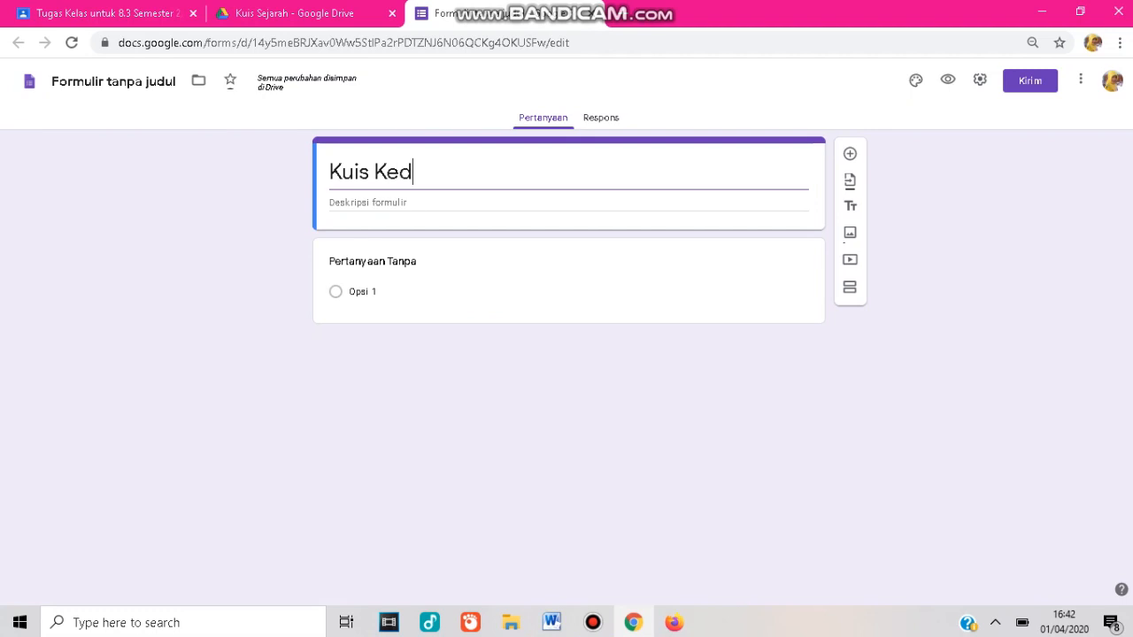
type("atangan B")
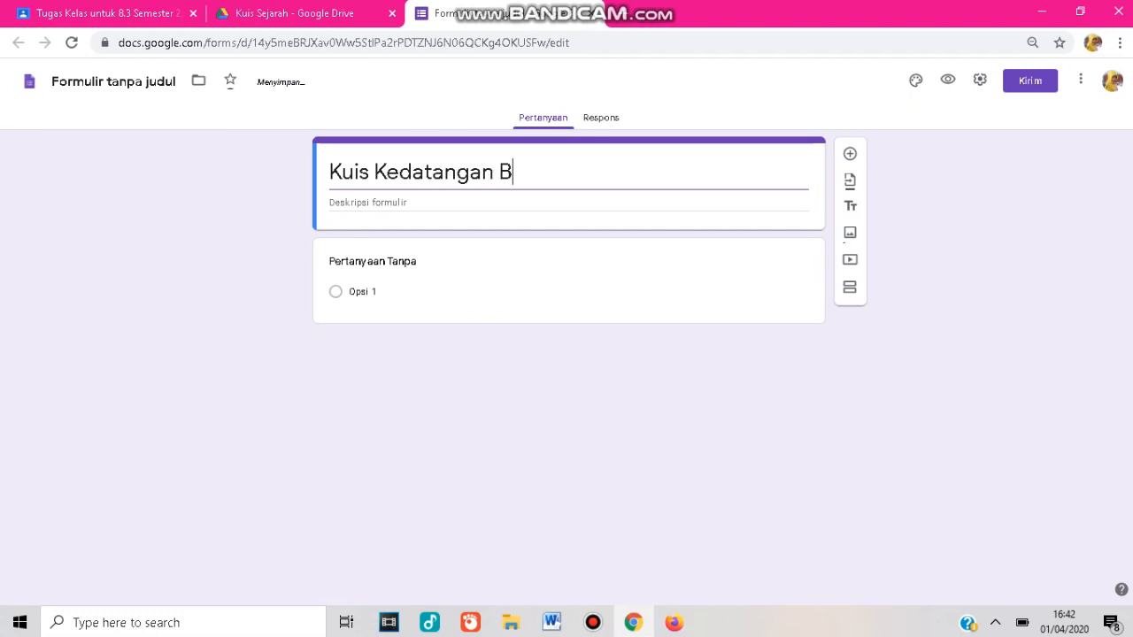
type("angsa Ba")
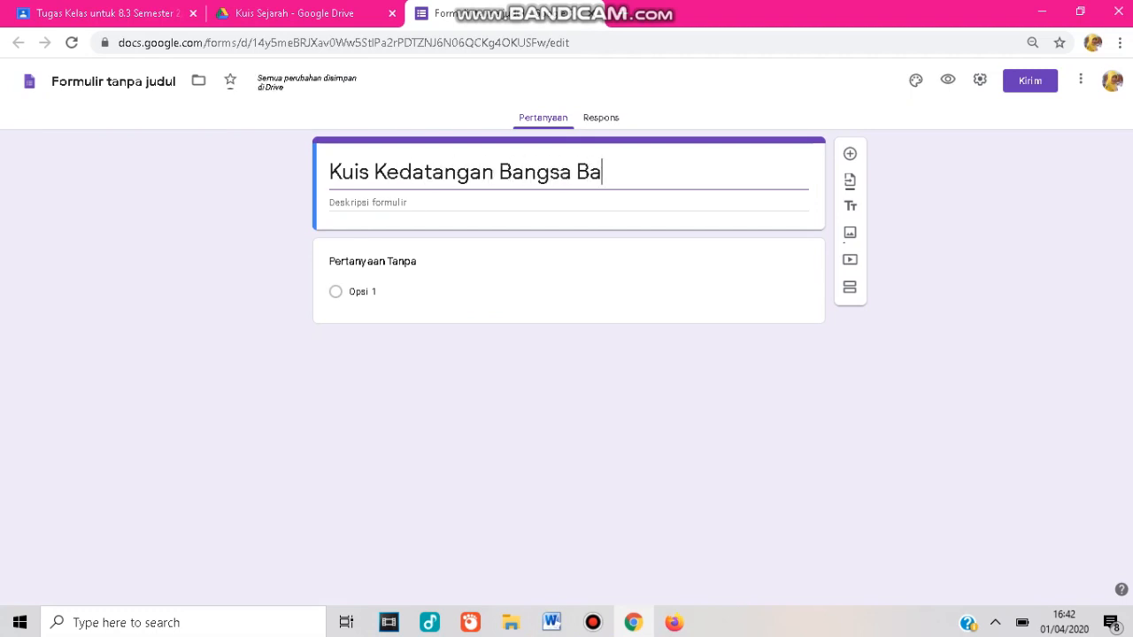
type("rat")
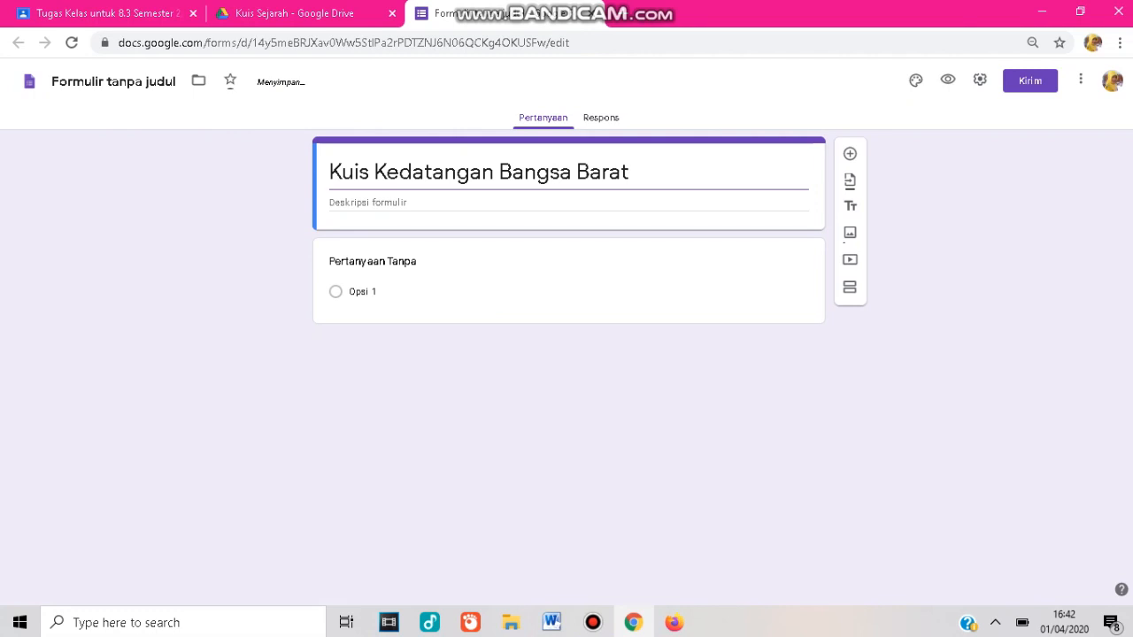
left_click(368, 203)
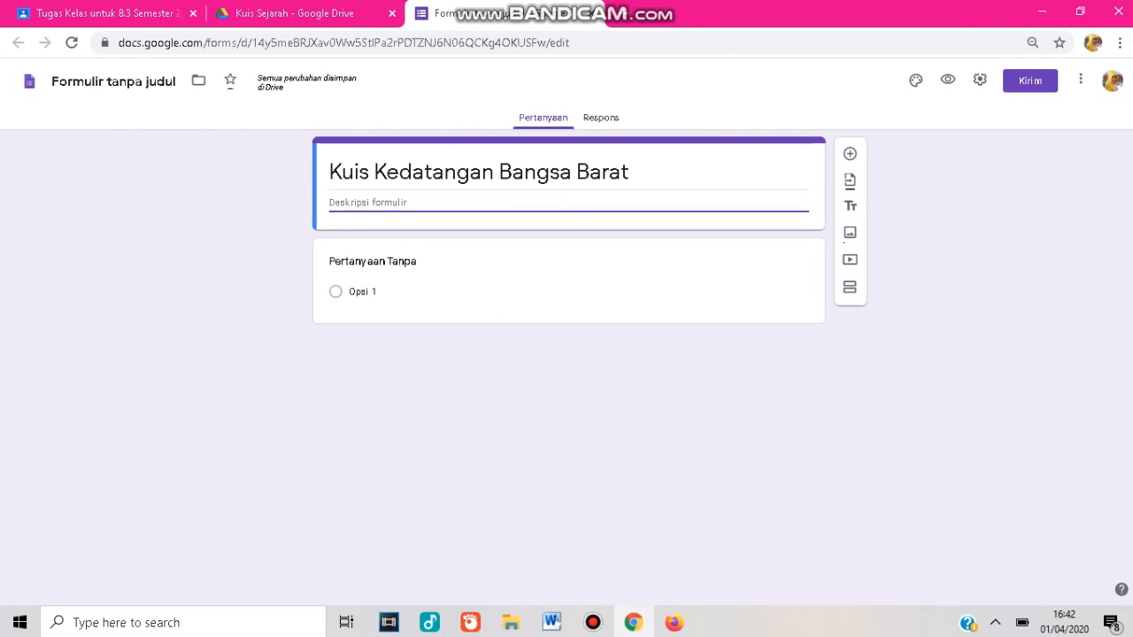
type("Ker")
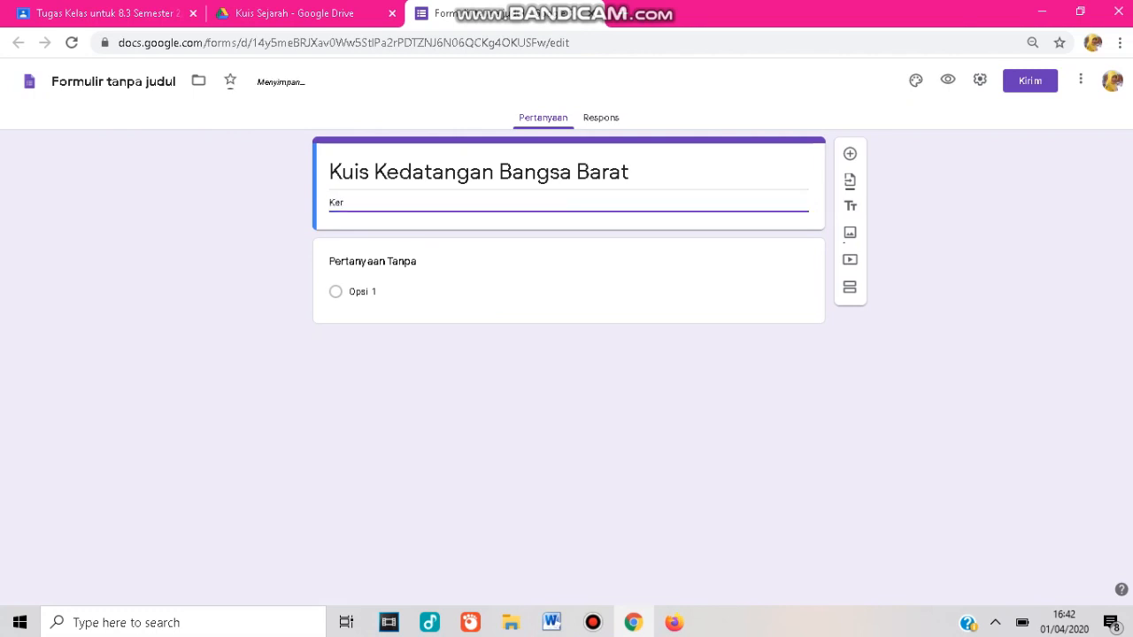
type("jakan d")
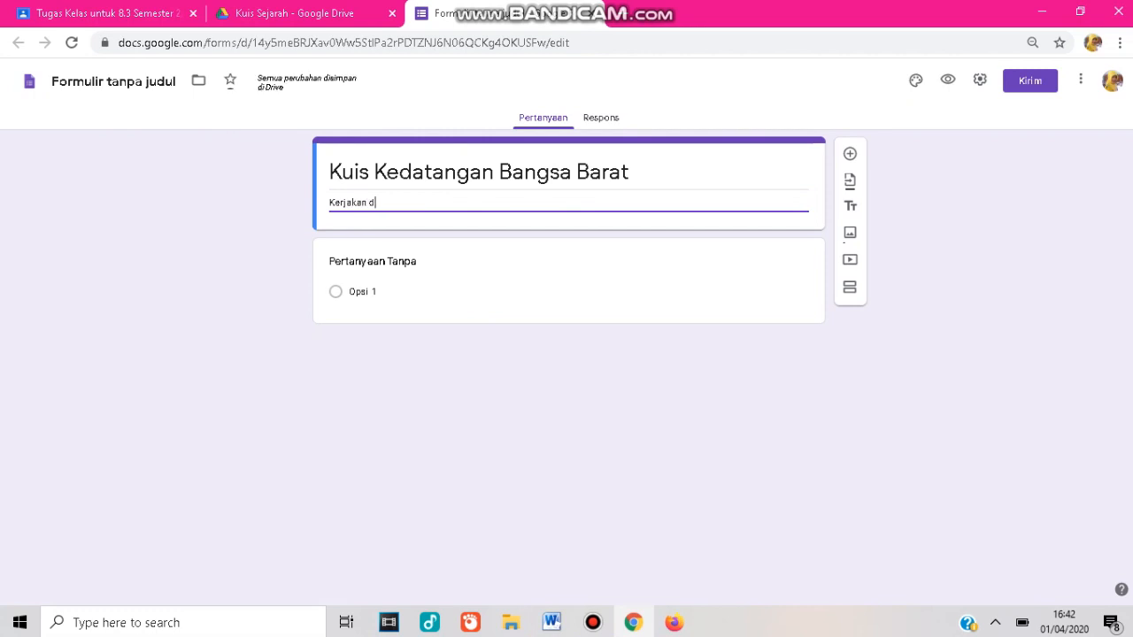
type("engan seksama")
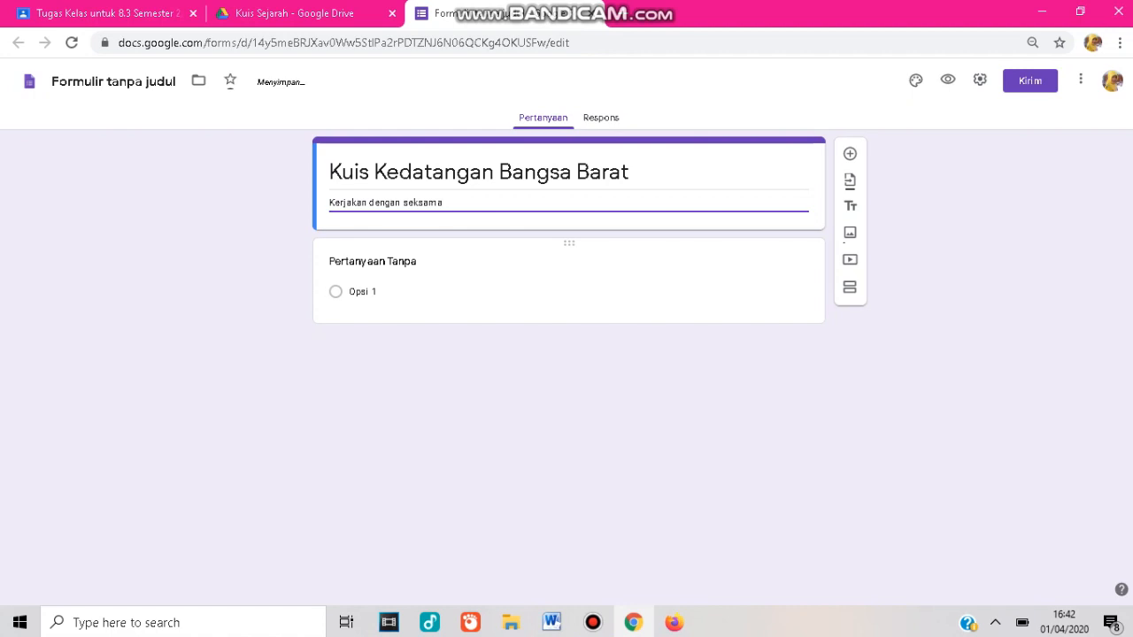
Set the form's header image to the colourful pencils picture from the theme gallery.
left_click(915, 80)
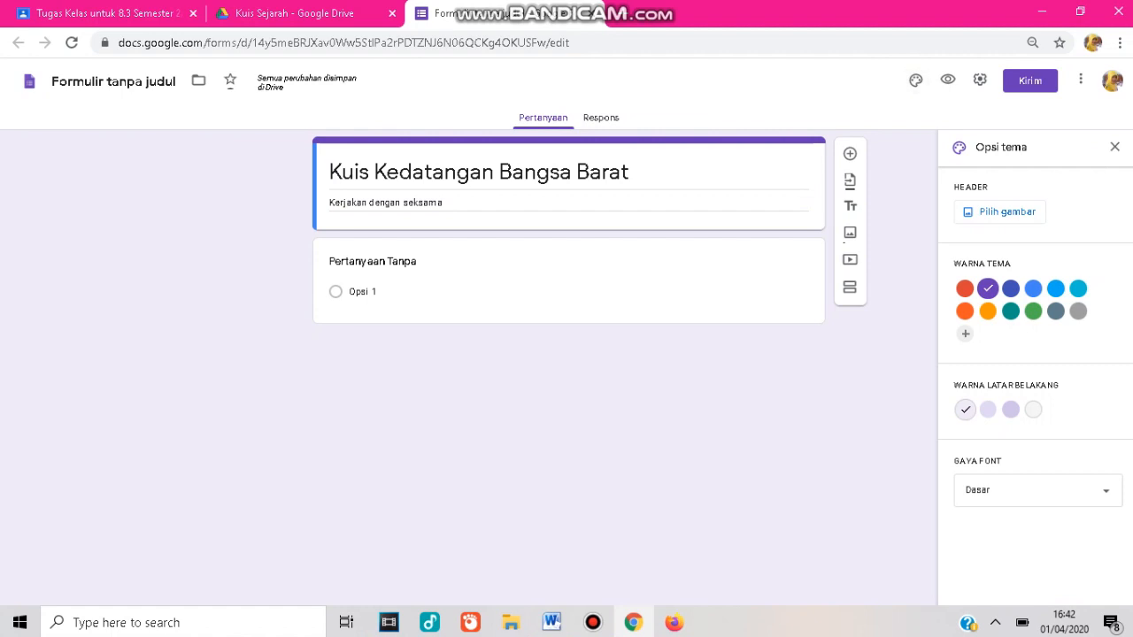
left_click(1009, 212)
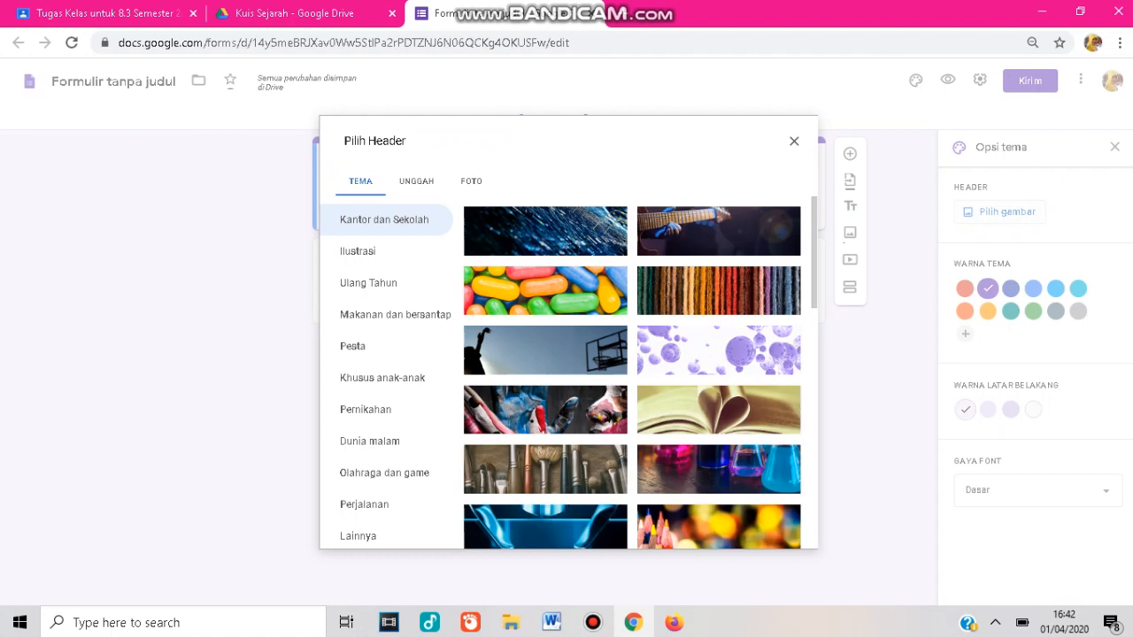
left_click(718, 527)
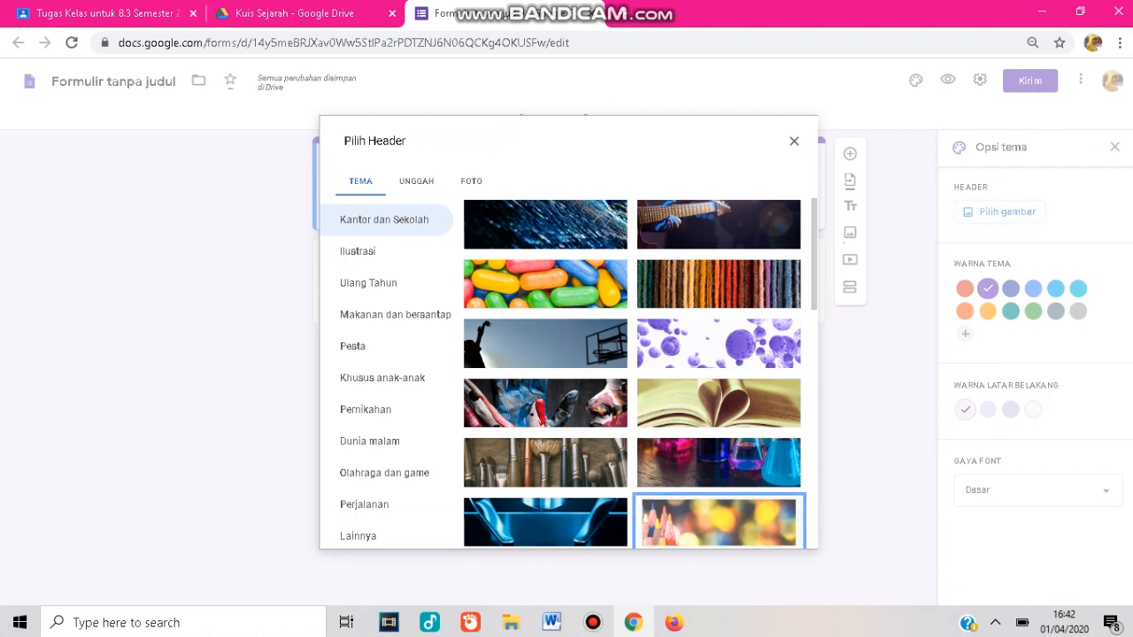
left_click(781, 532)
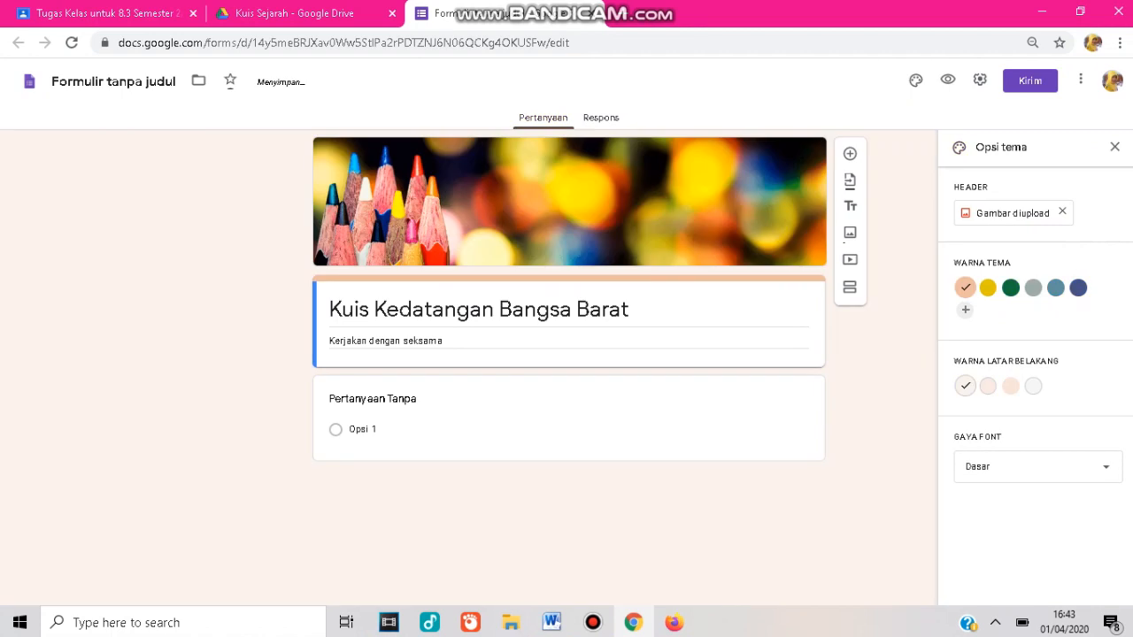
Add a custom orange theme colour #ff7b00, keep the Dasar font style, and close the theme options.
left_click(966, 310)
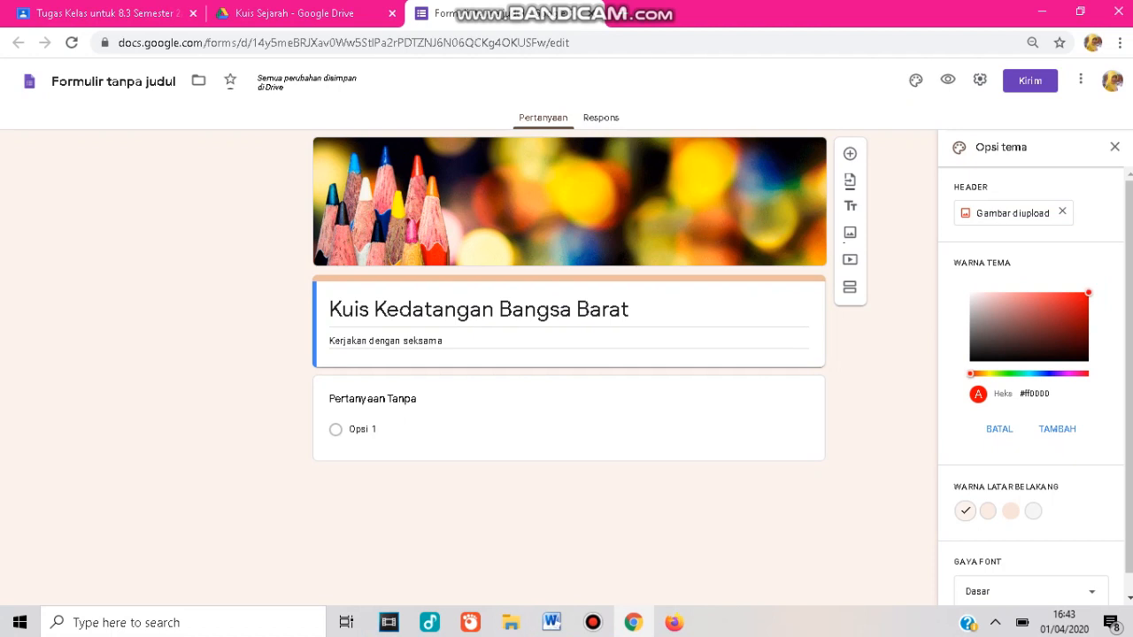
left_click(980, 373)
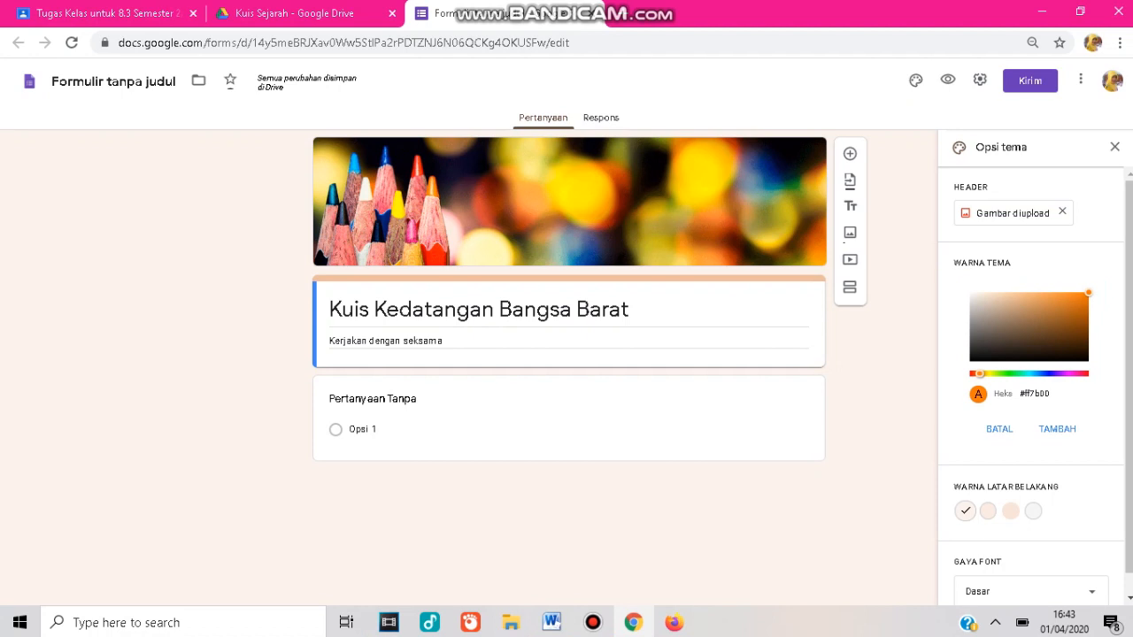
left_click(1057, 429)
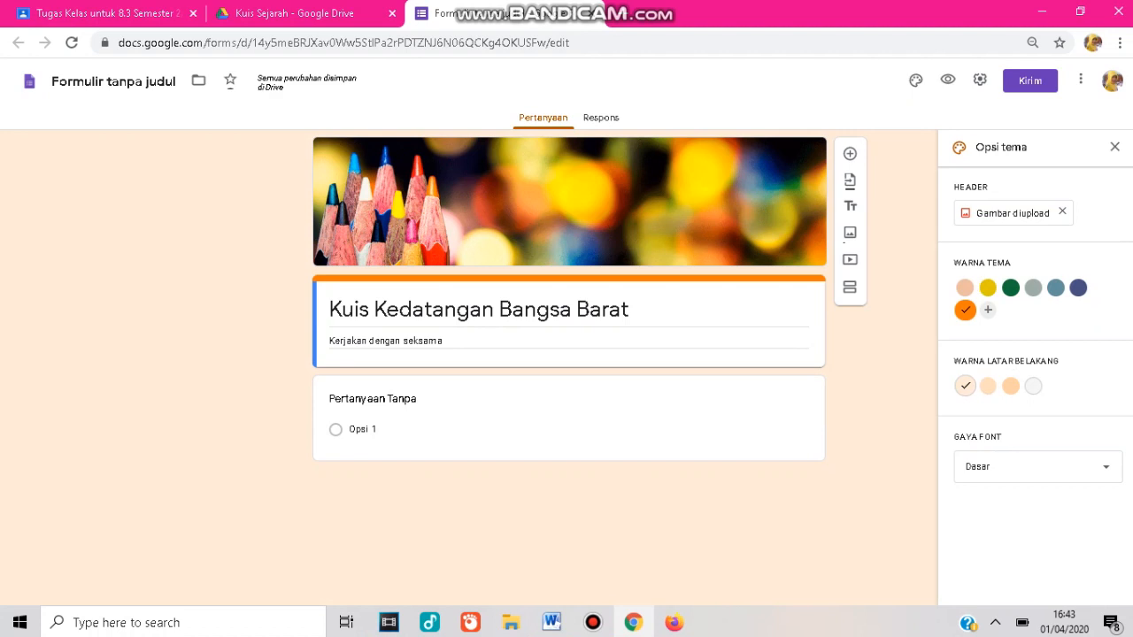
left_click(1037, 466)
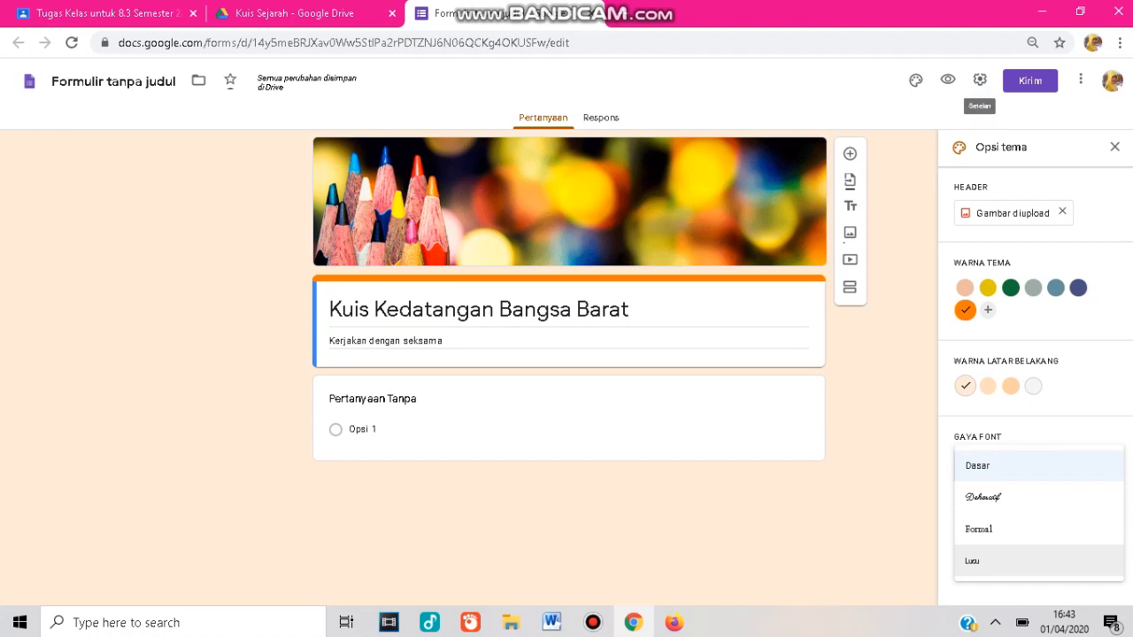
left_click(1018, 467)
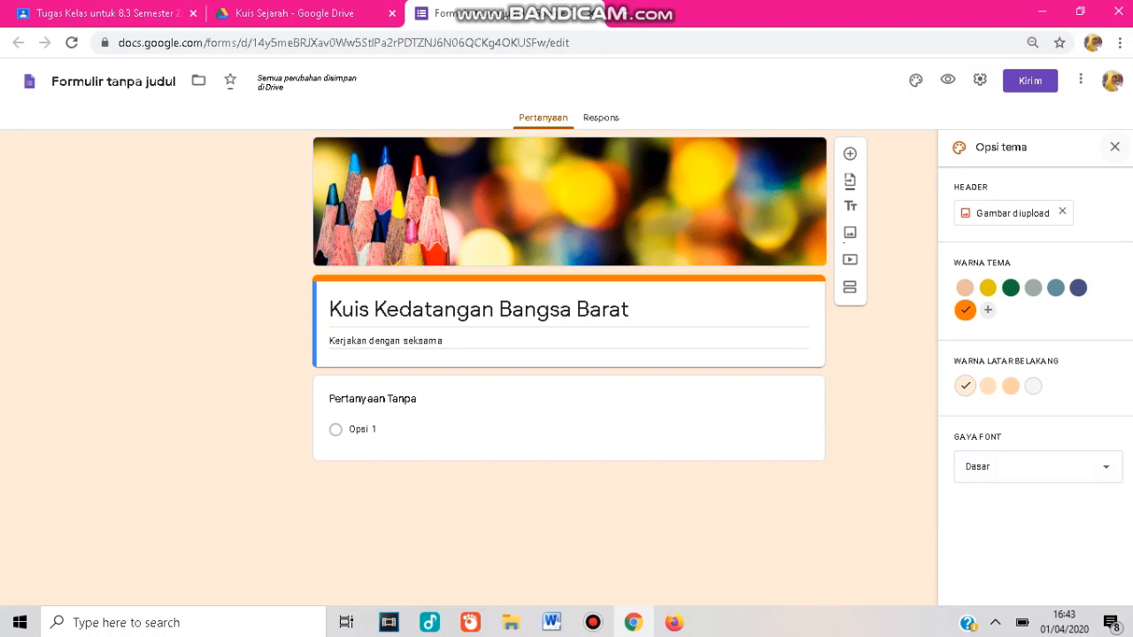
left_click(1115, 146)
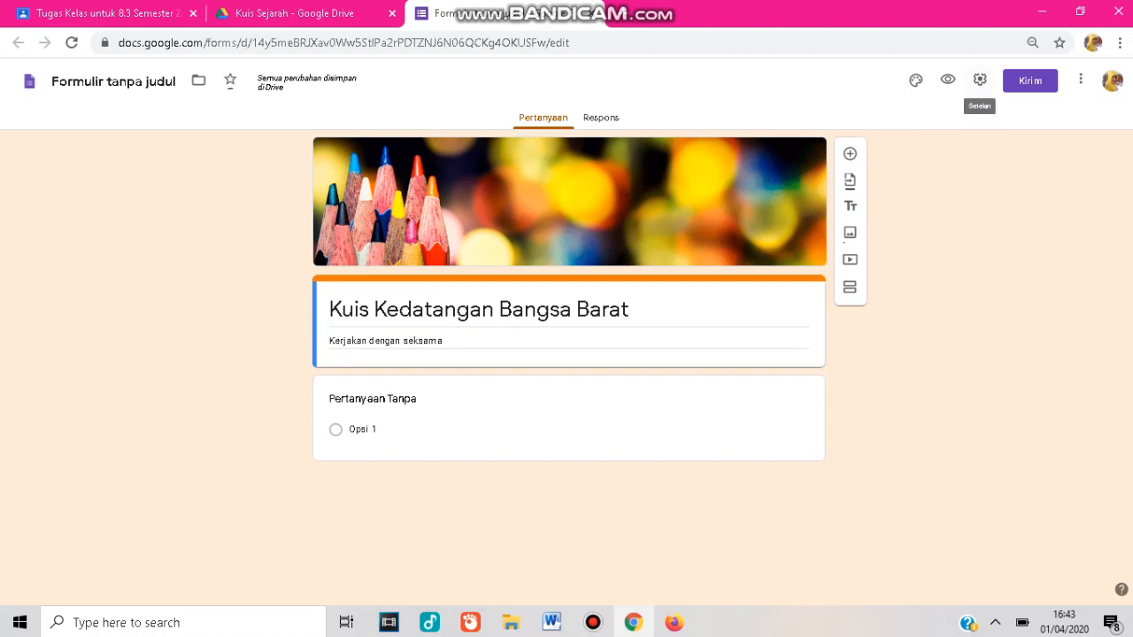
In the form settings, turn on collecting email addresses and limiting responses to one per person.
left_click(980, 80)
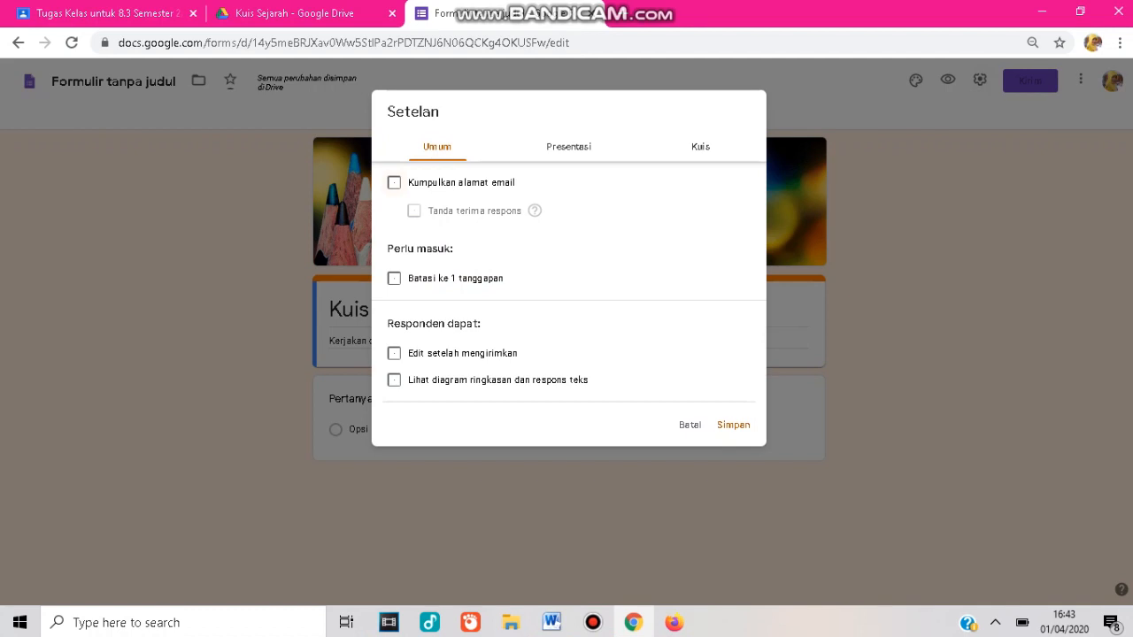
left_click(394, 182)
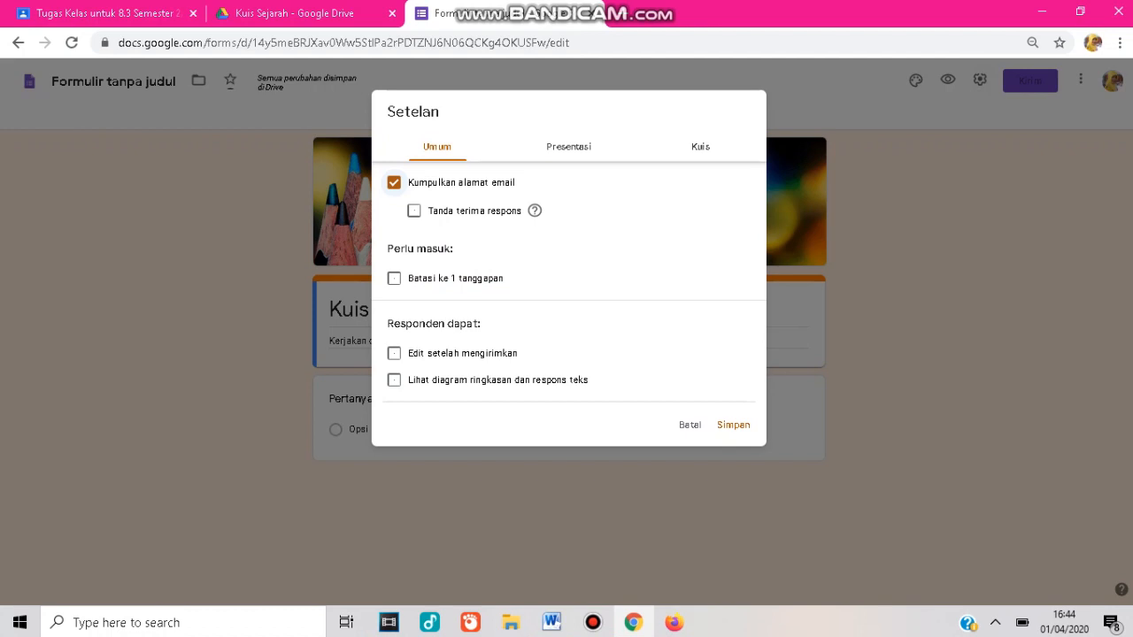
left_click(393, 278)
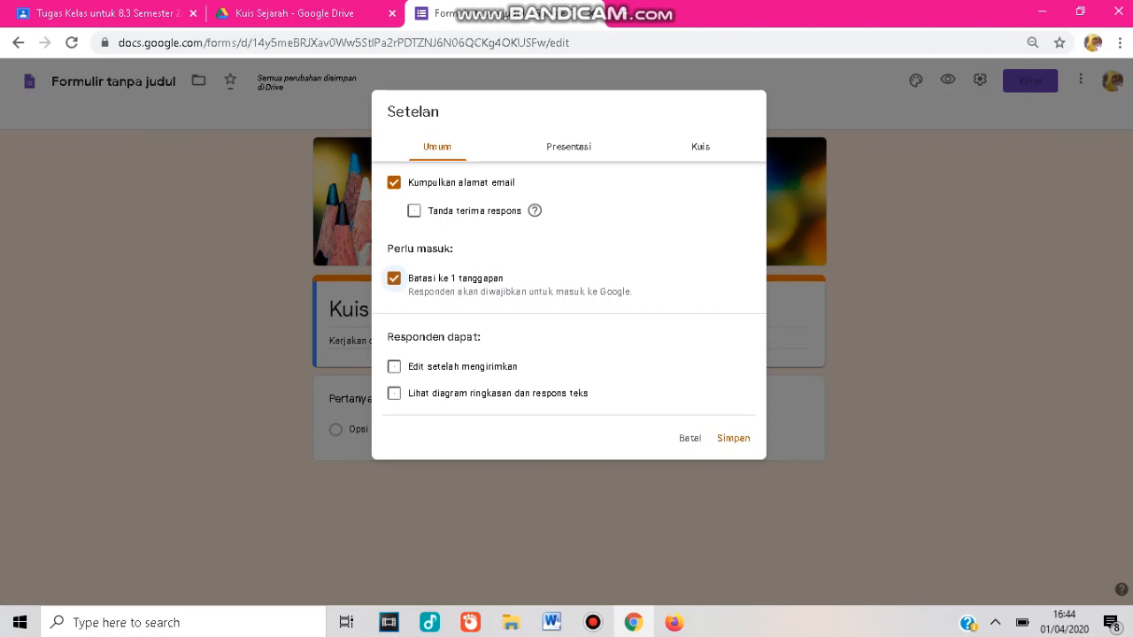
Shuffle the question order and set the confirmation message to Terima Kasih.
left_click(568, 146)
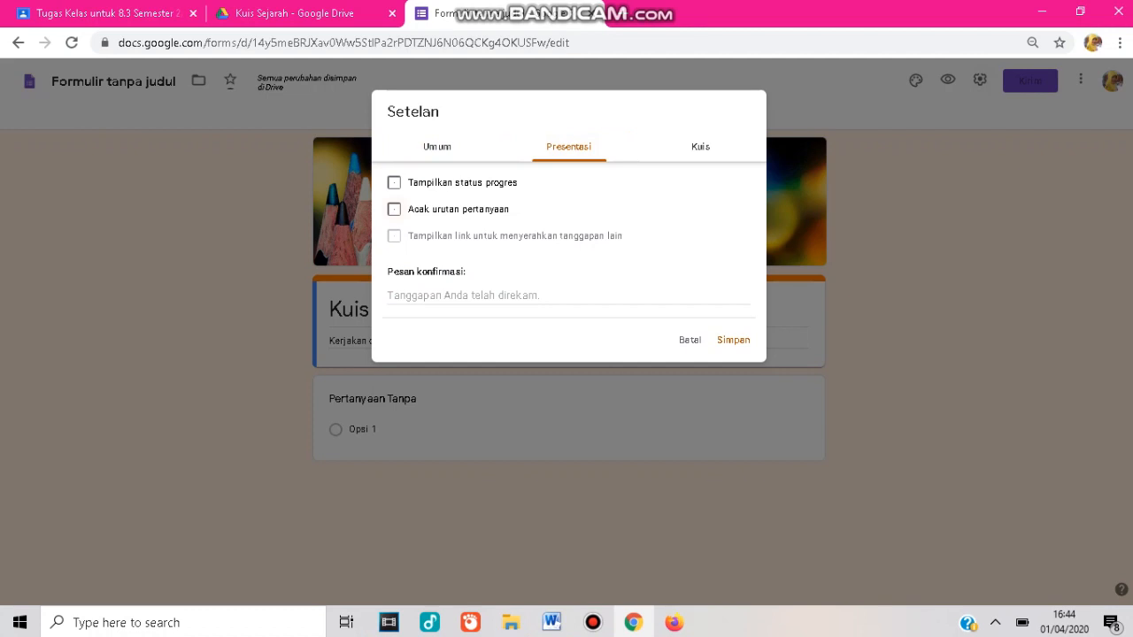
left_click(394, 210)
left_click(568, 296)
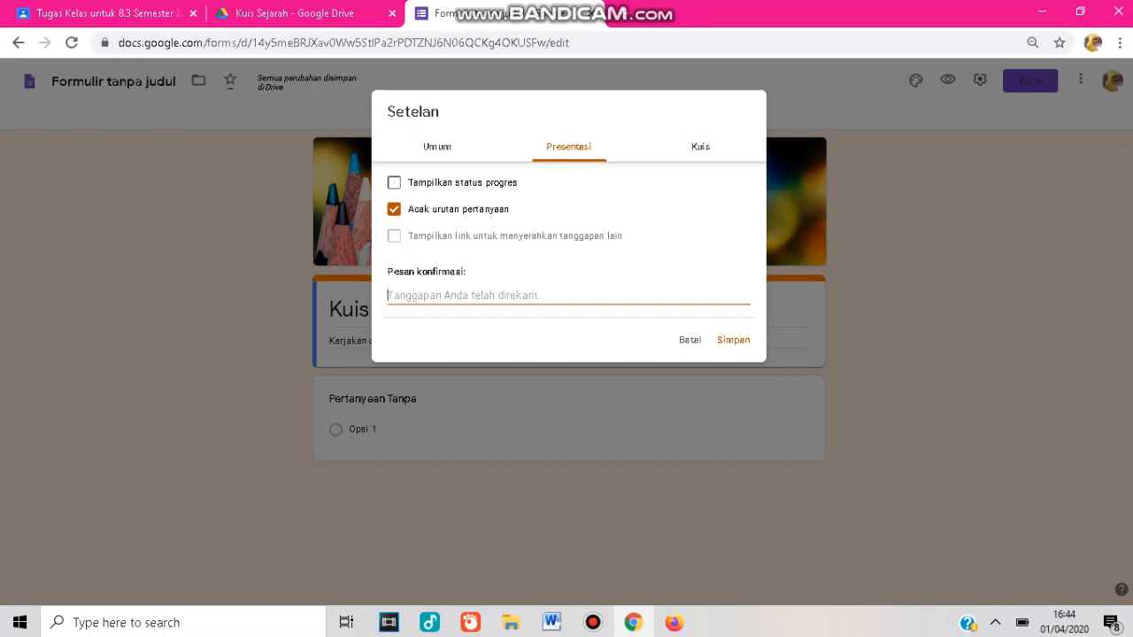
type("T")
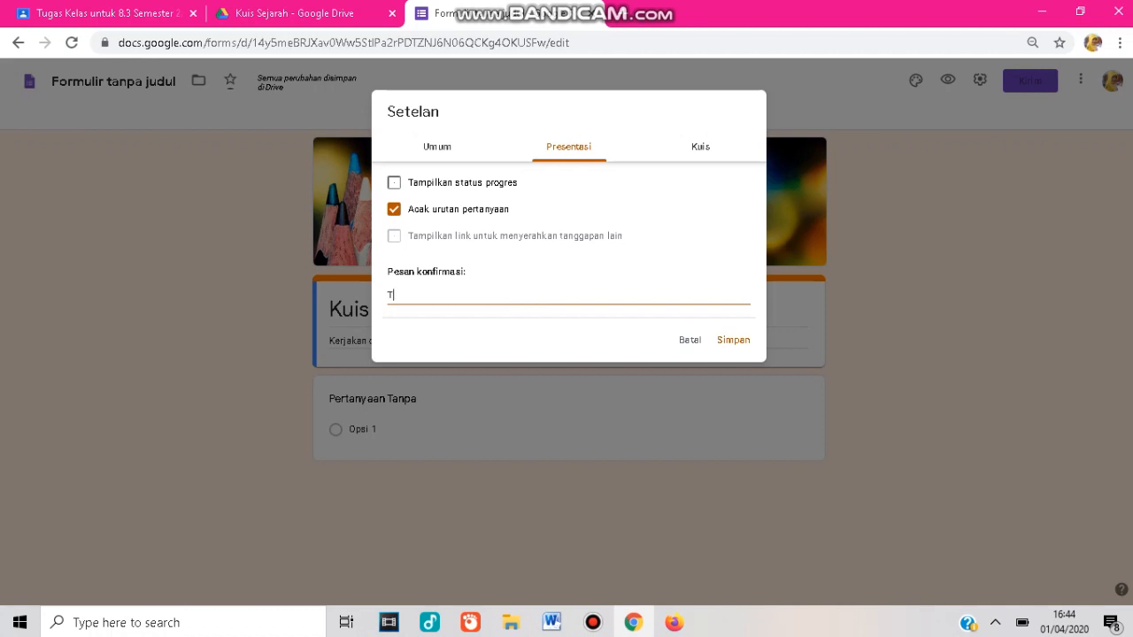
type("erima Kasih")
Make the form a quiz and save the settings.
left_click(700, 147)
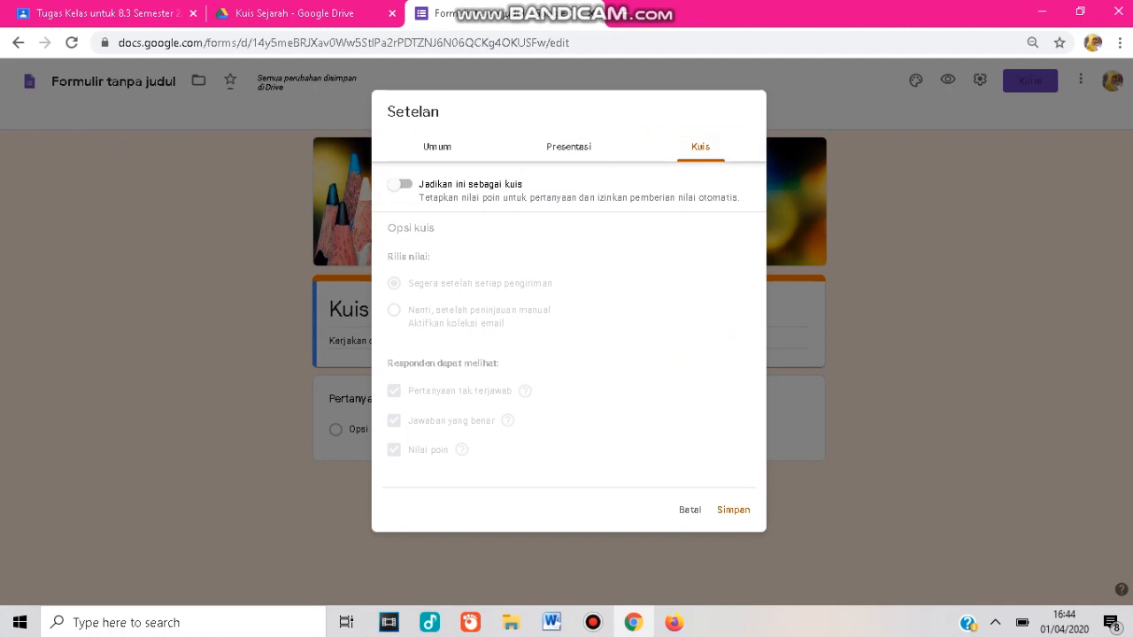
left_click(399, 183)
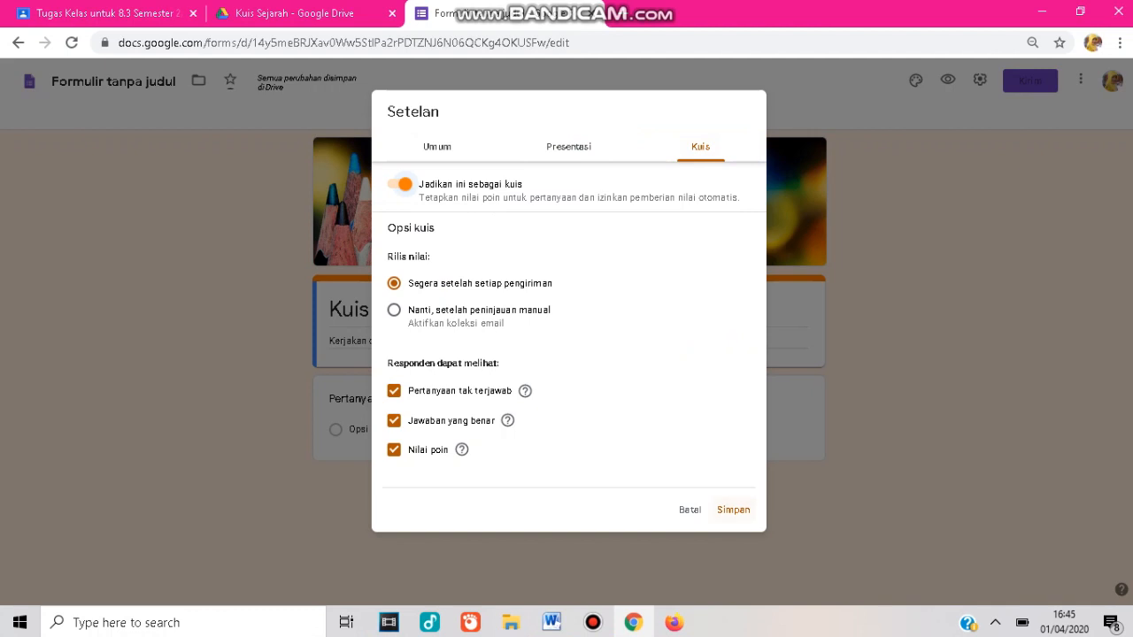
left_click(733, 510)
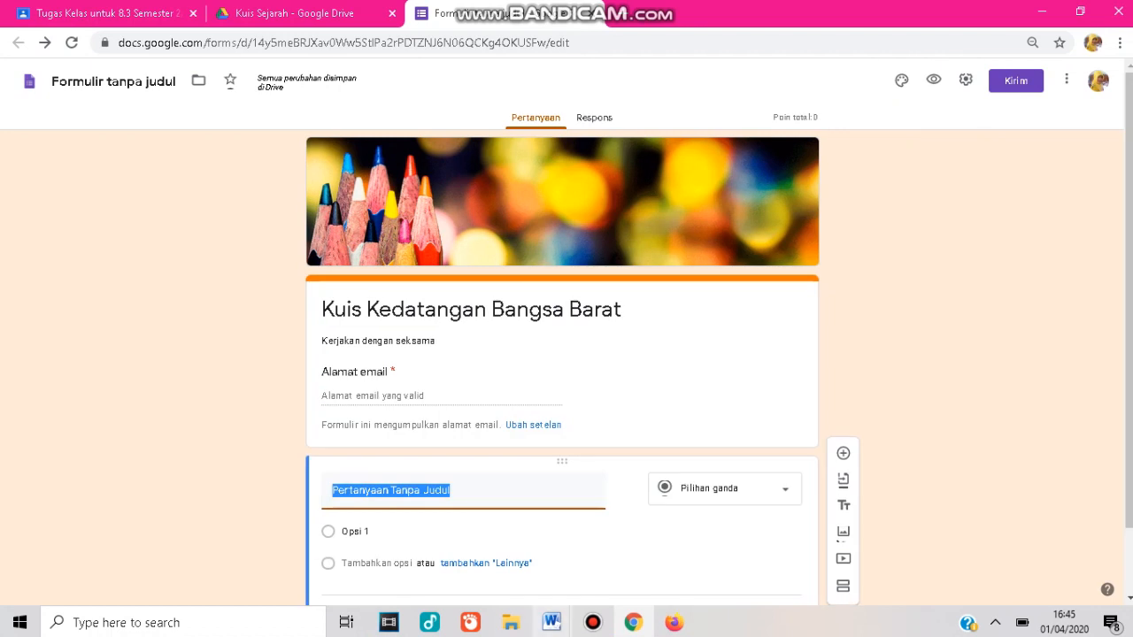
Copy the Daendels question text from the Word document into the first question's title, keeping it multiple choice.
mouse_move(551, 622)
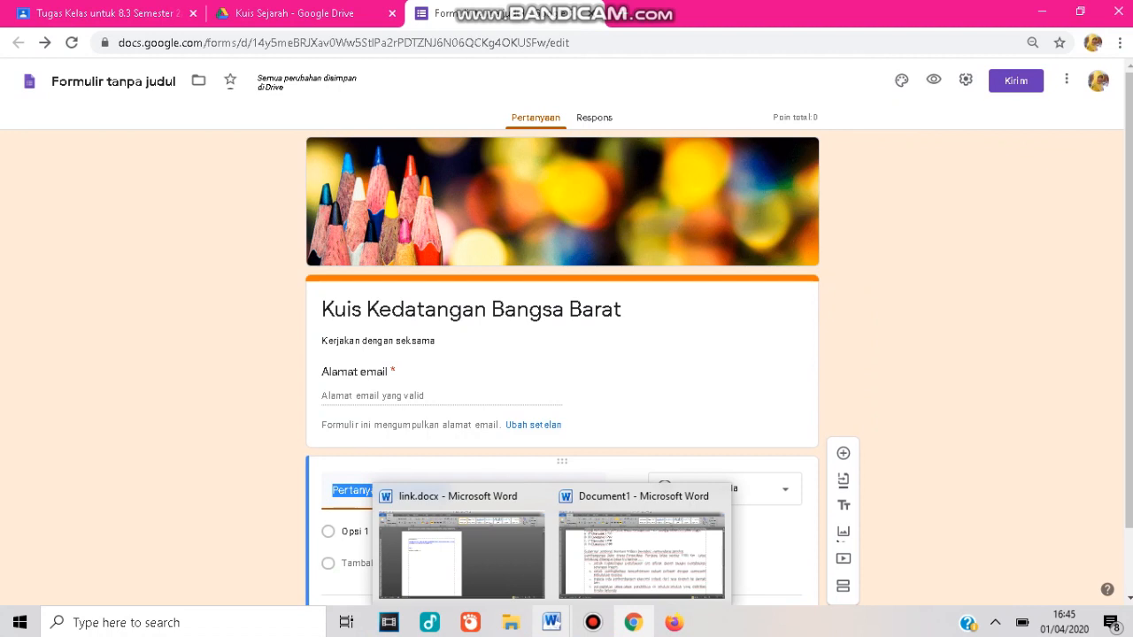
left_click(641, 554)
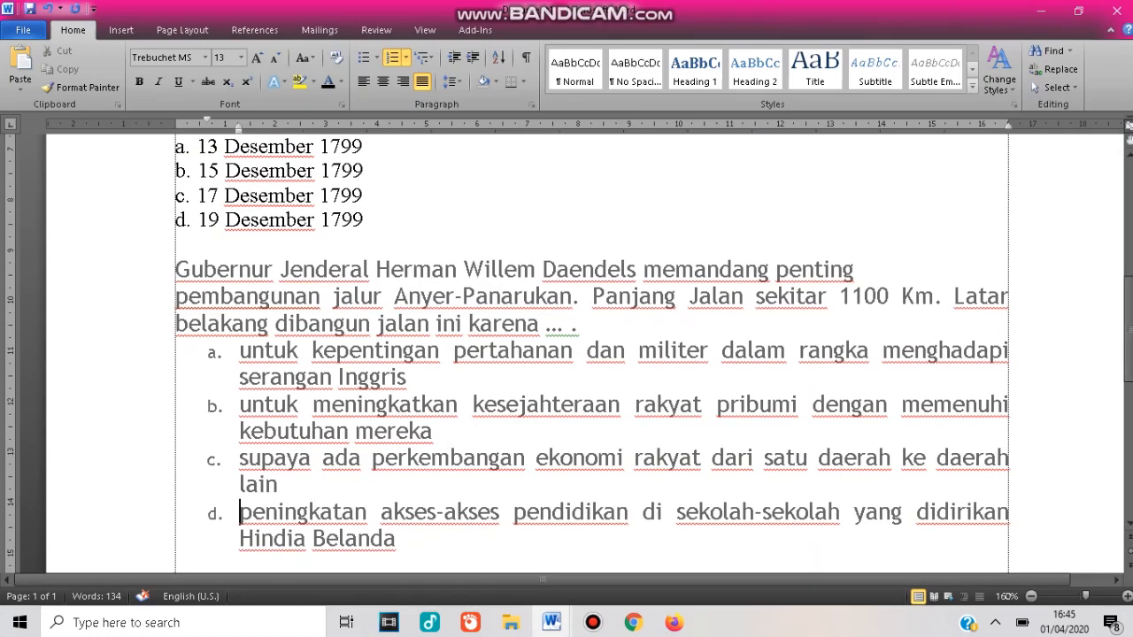
left_click_drag(176, 270, 586, 324)
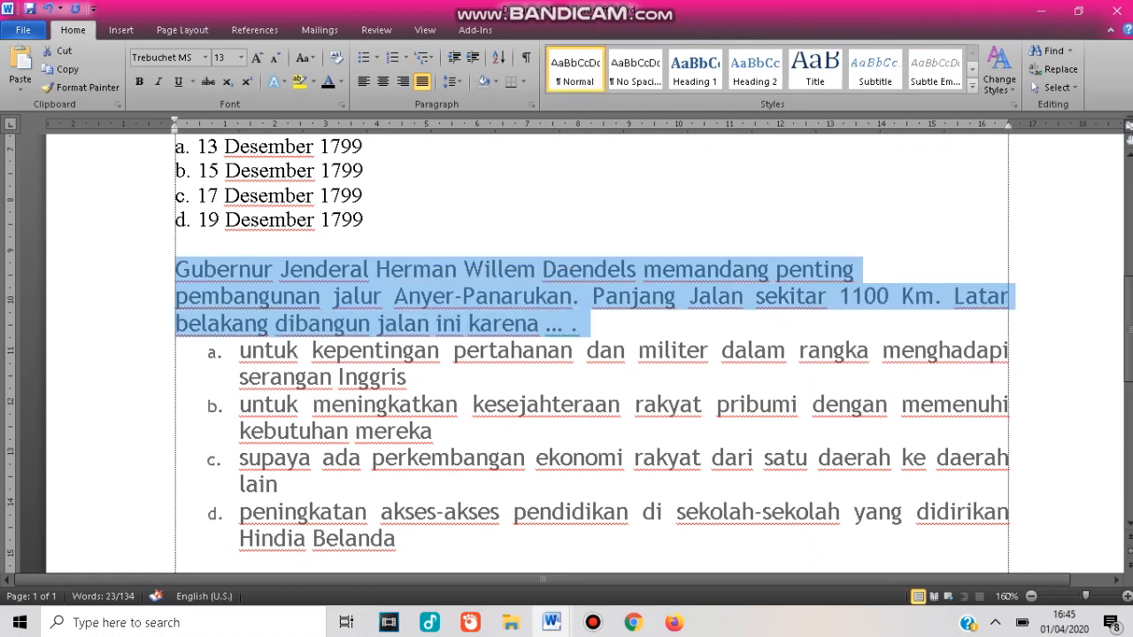
left_click(633, 623)
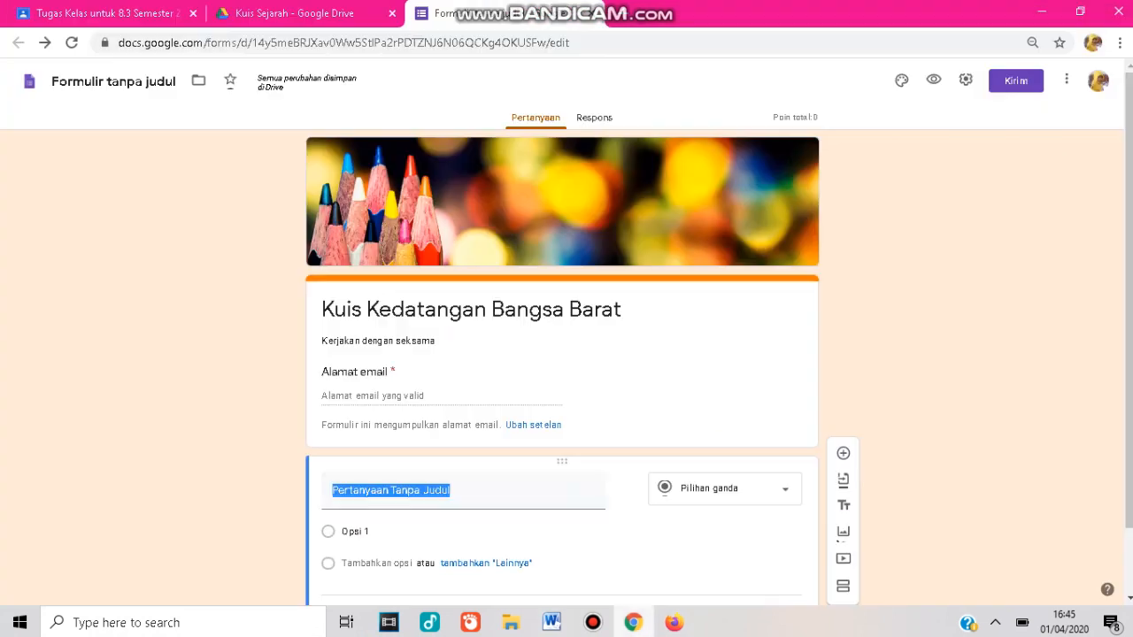
type("Gubernur Jenderal Herman Willem Daendels memandang pentingpembangunan jalur Anyer-Panarukan. Panjang Jalan sekitar 1100 Km. Latar belakang dibangun jalan ini karena ... .")
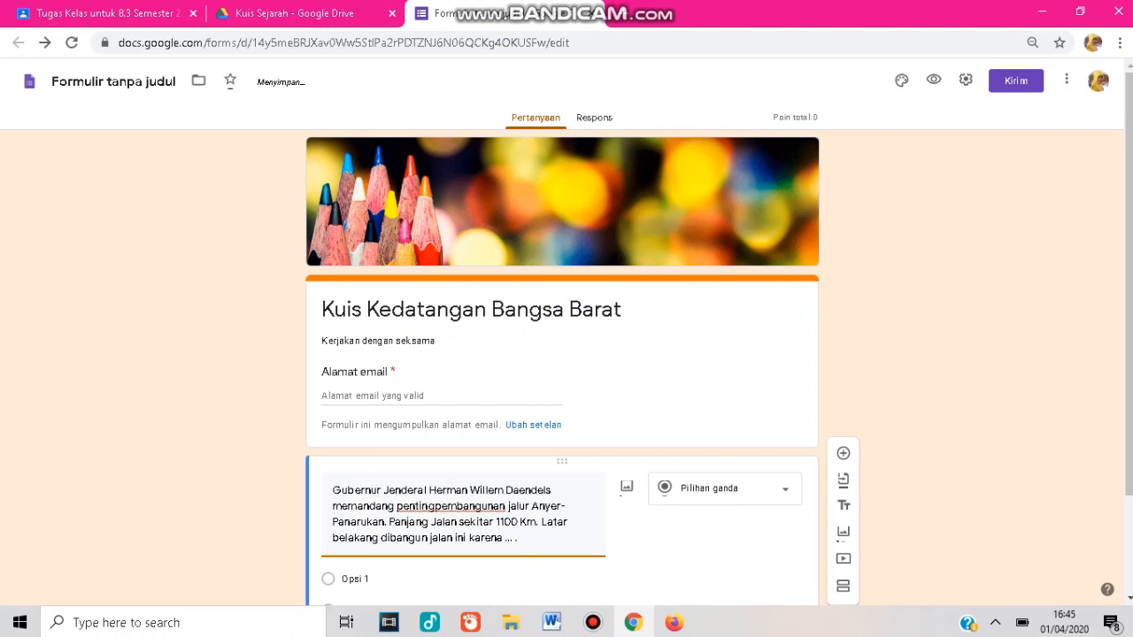
left_click(725, 489)
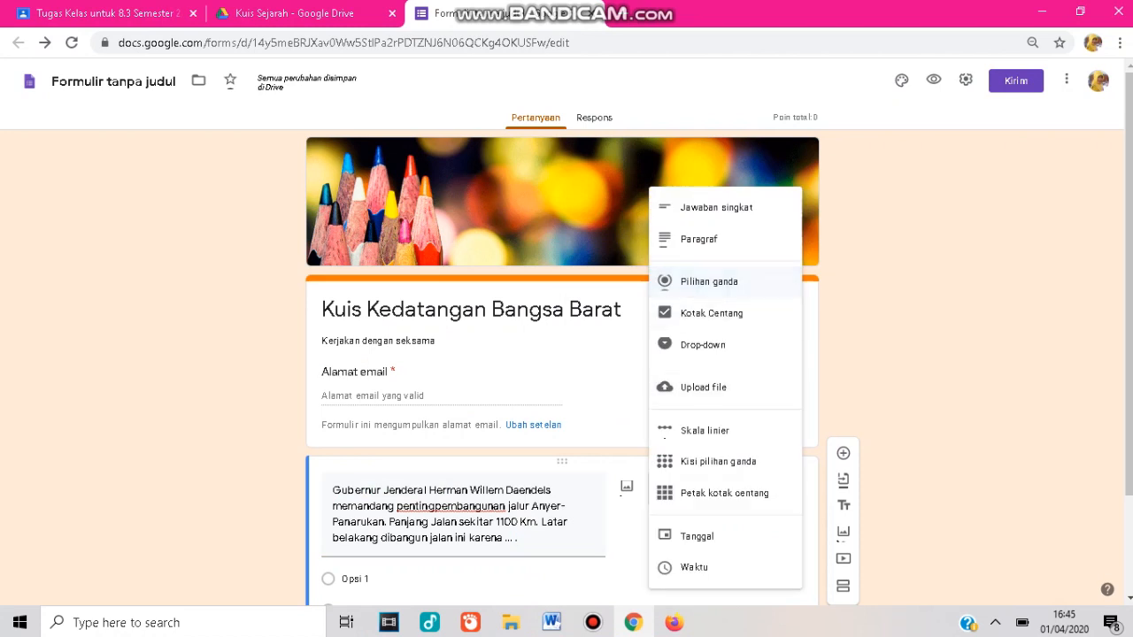
left_click(709, 282)
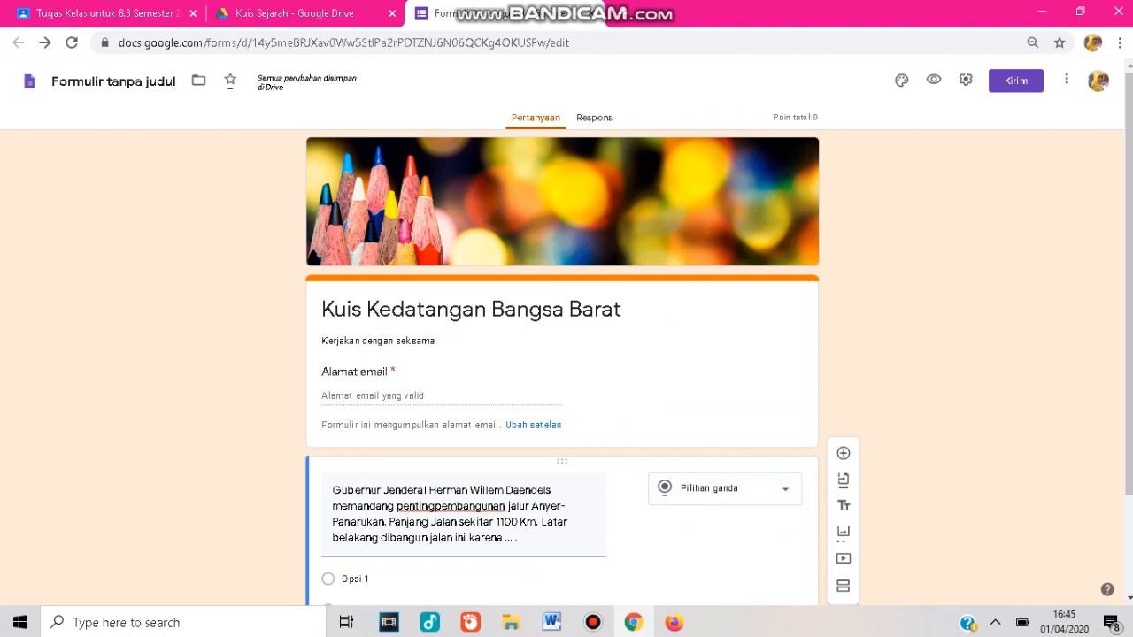
left_click_drag(1129, 281, 1129, 321)
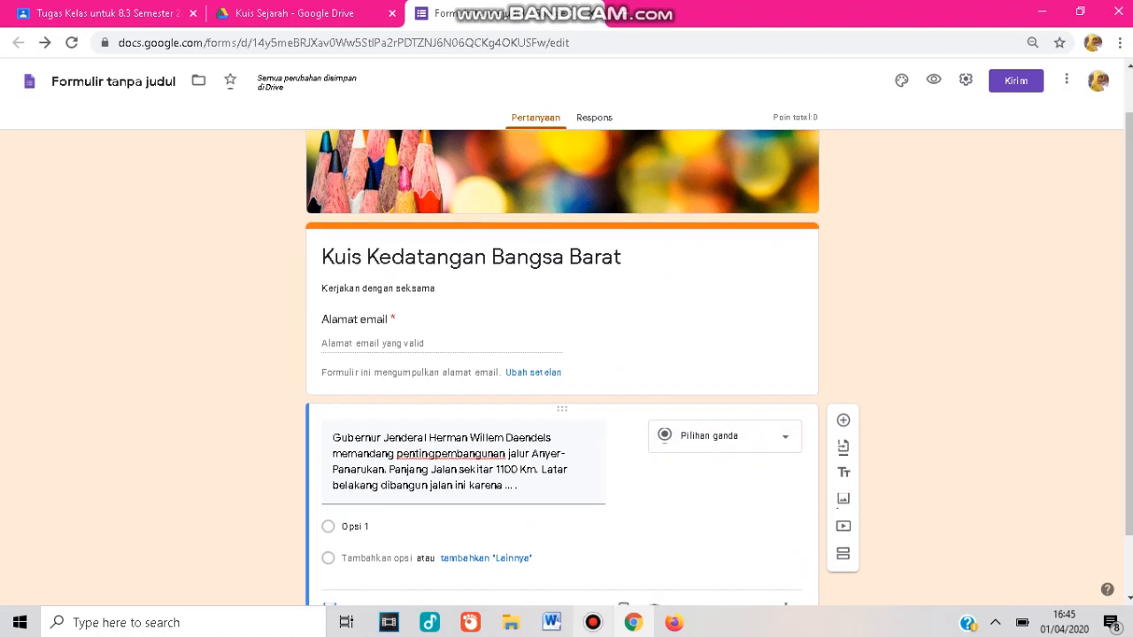
In Word, select the four answer choices for that question, remove their list numbering and copy them.
mouse_move(551, 622)
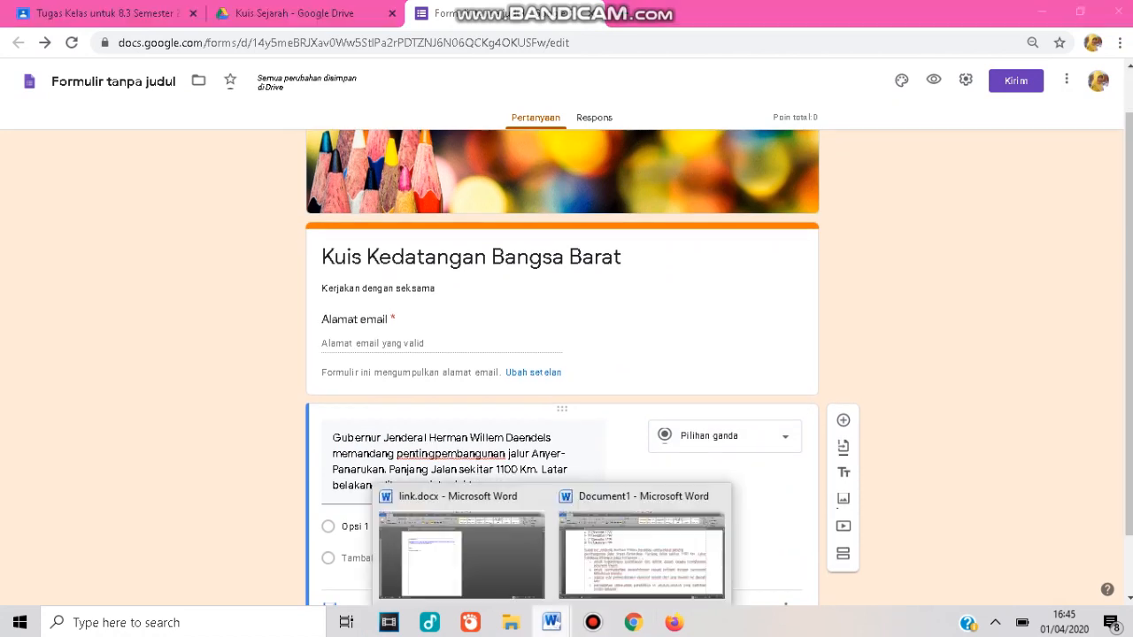
left_click(673, 535)
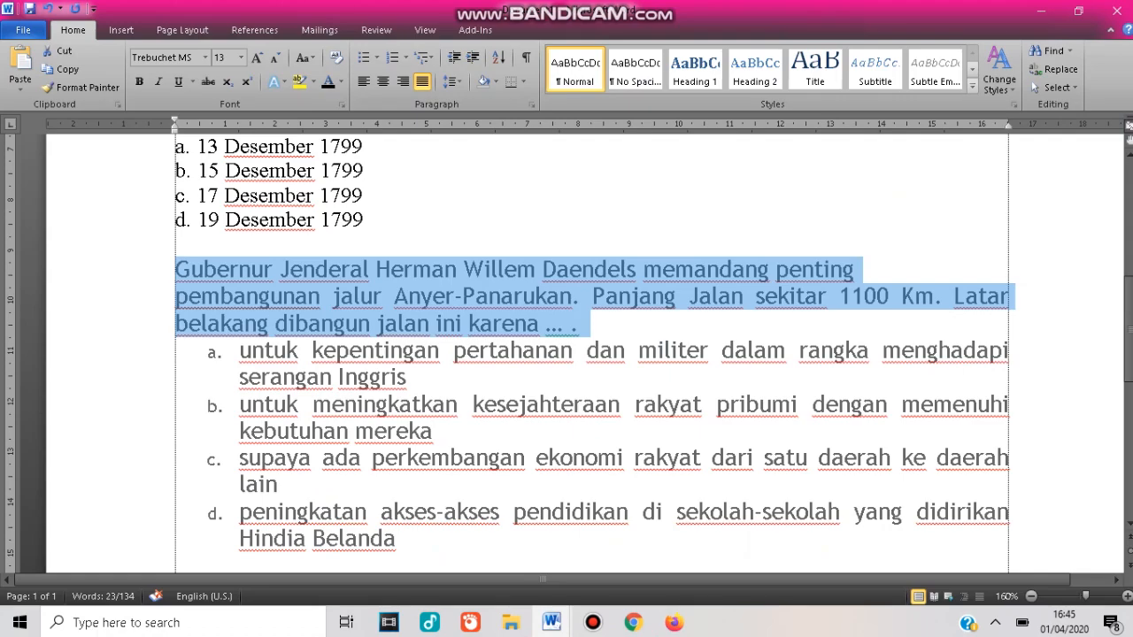
left_click(240, 351)
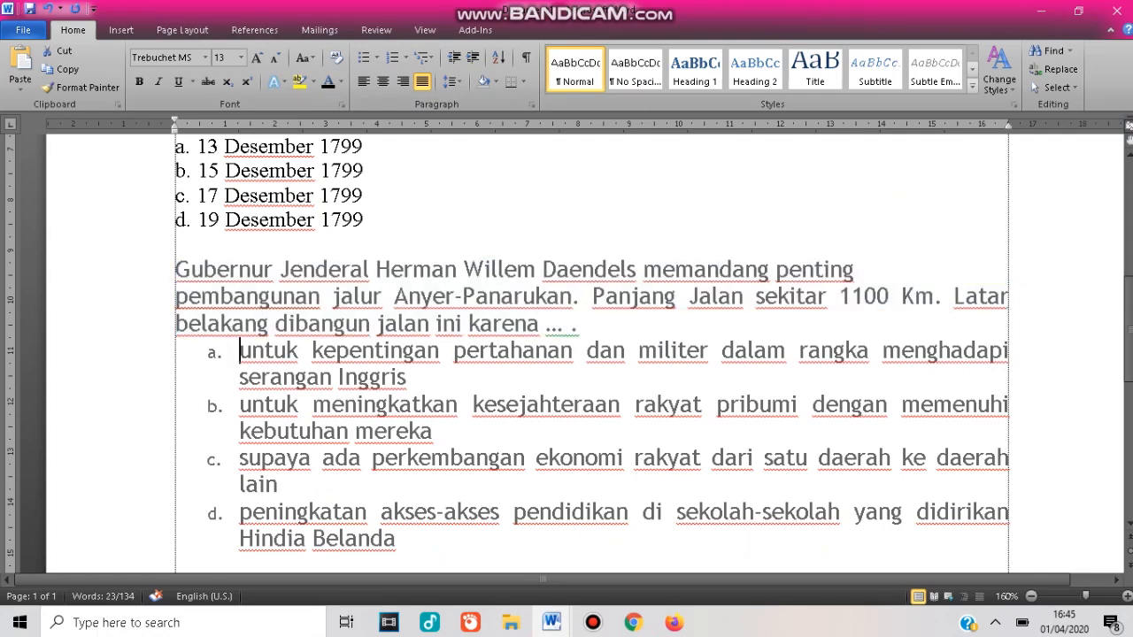
left_click_drag(240, 351, 405, 540)
key("ctrl+c")
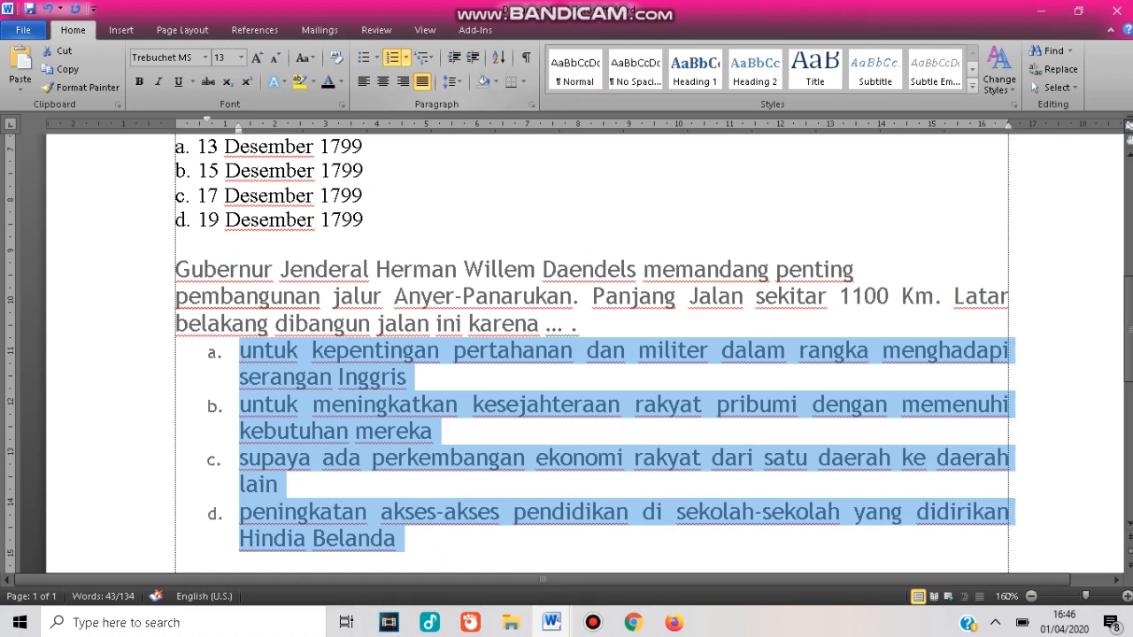
left_click(405, 58)
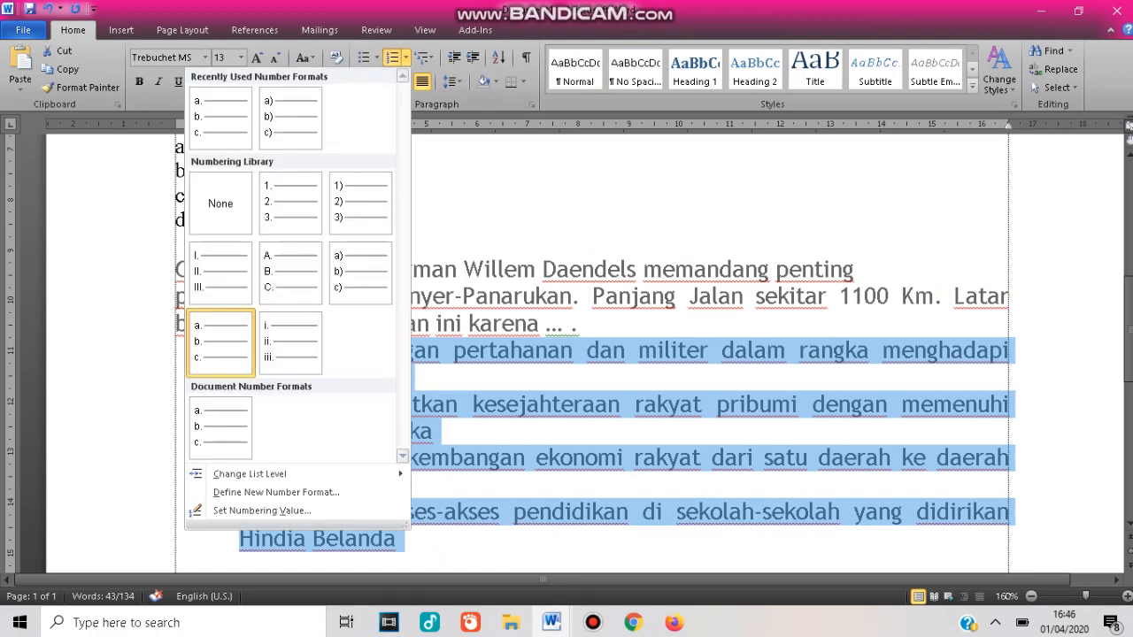
left_click(405, 57)
left_click(392, 58)
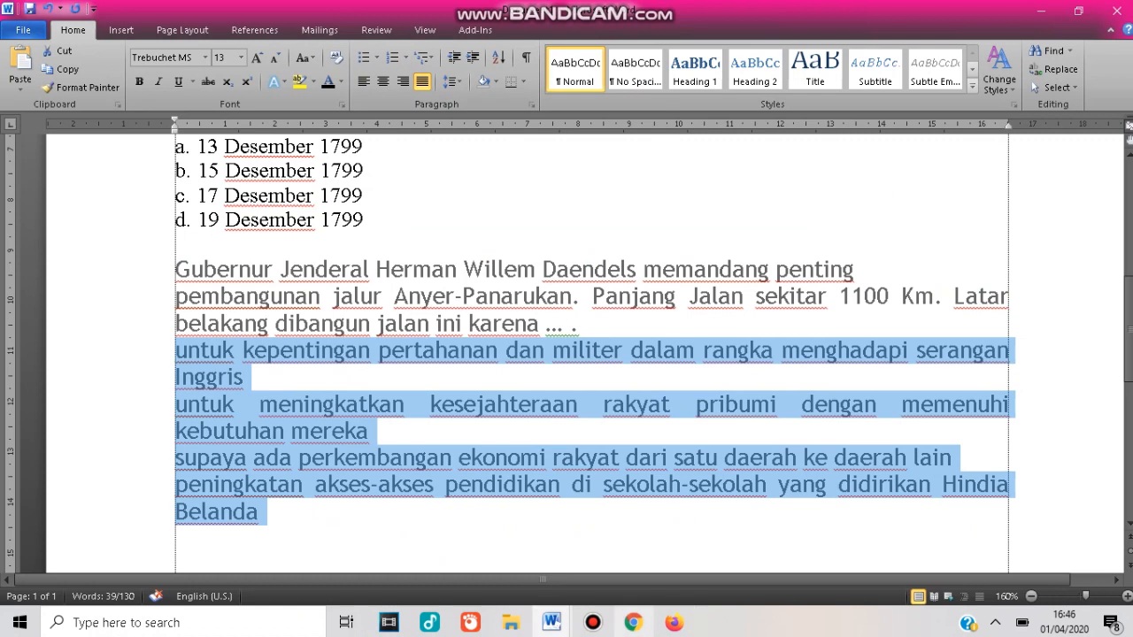
Paste the four answer choices into the question's options in the form.
left_click(633, 622)
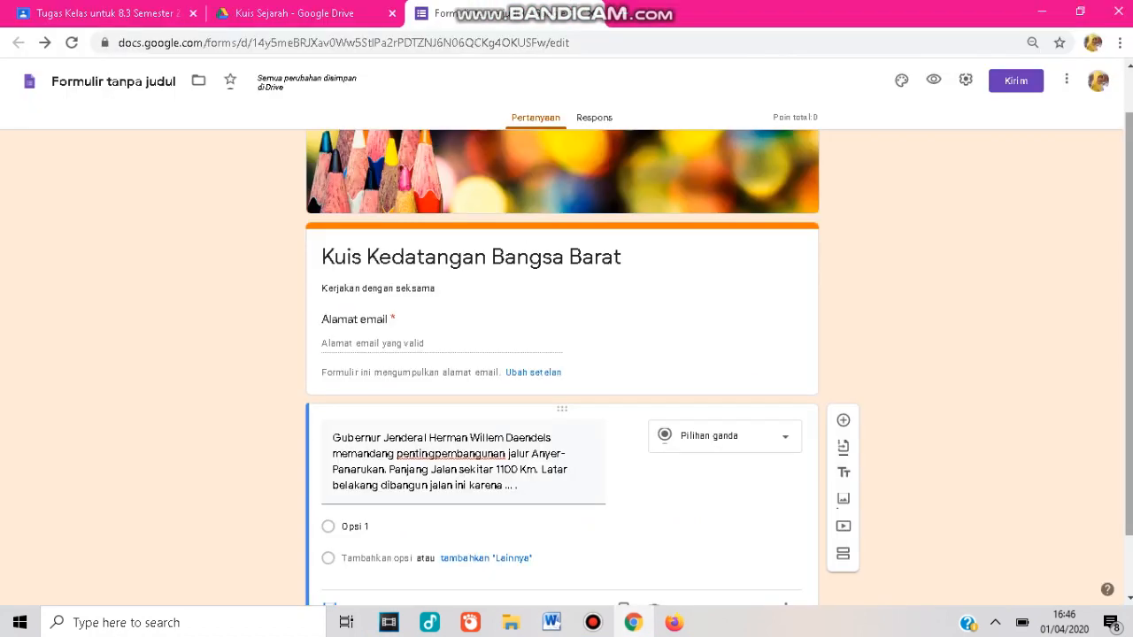
scroll(567, 354, "down", 1)
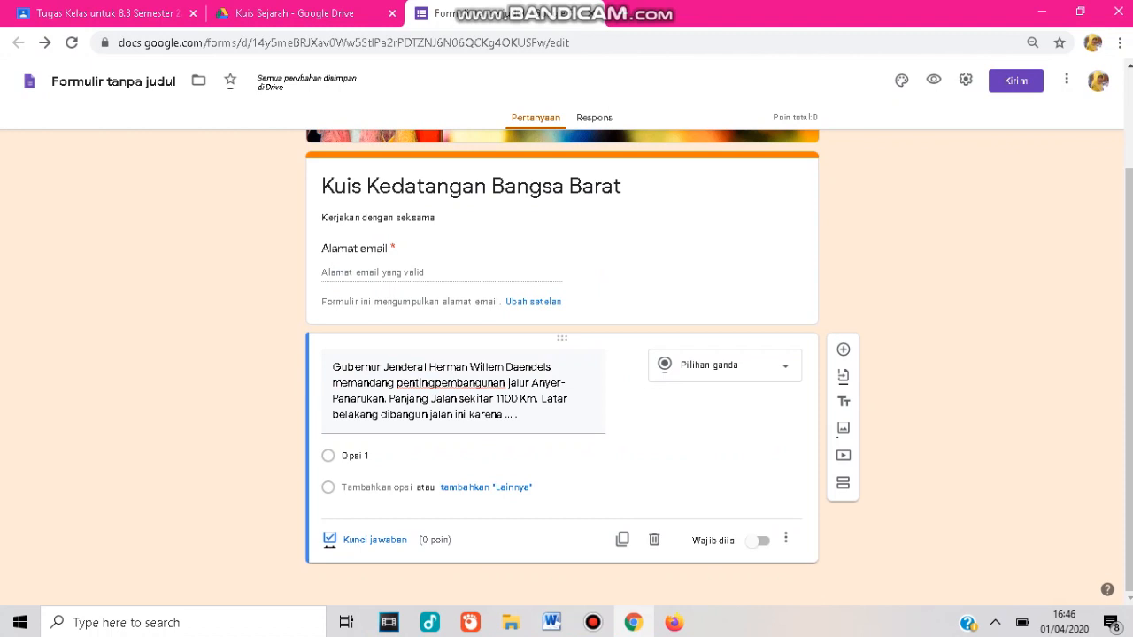
left_click(540, 456)
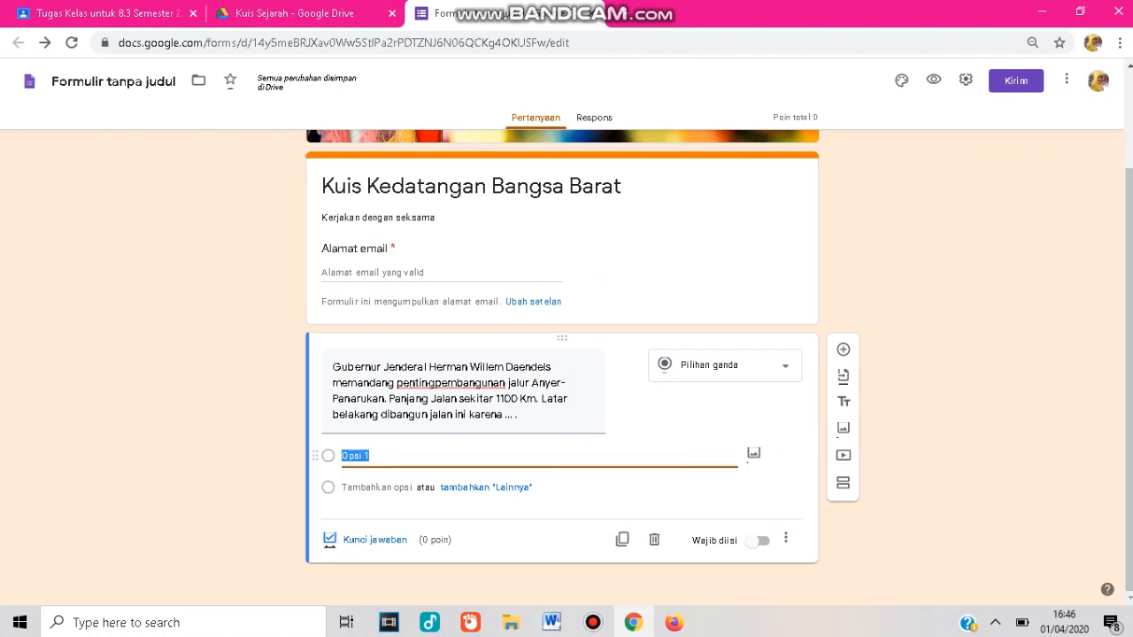
key("ctrl+v")
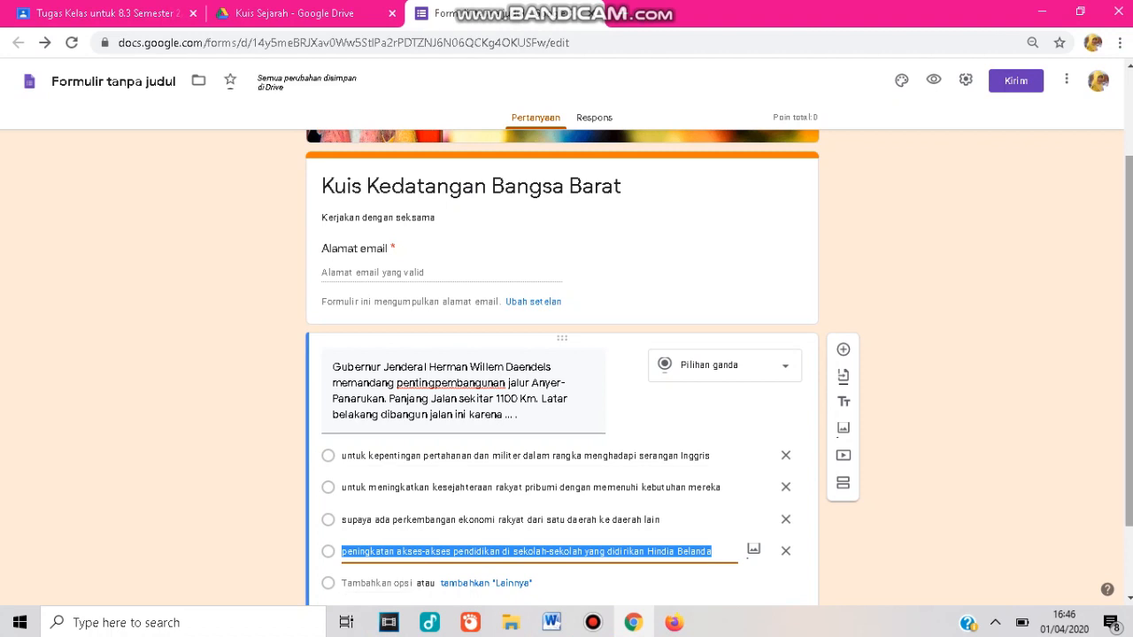
Set the answer key to the first option, untuk kepentingan pertahanan..., worth 30 points, and make the question required.
scroll(562, 360, "down", 1)
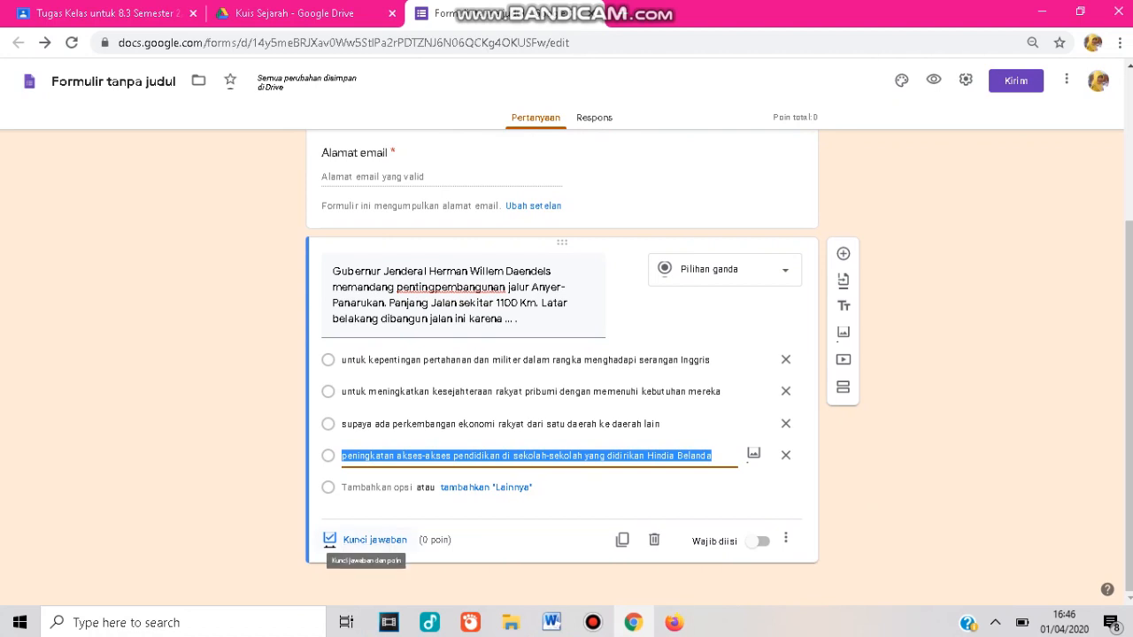
left_click(367, 540)
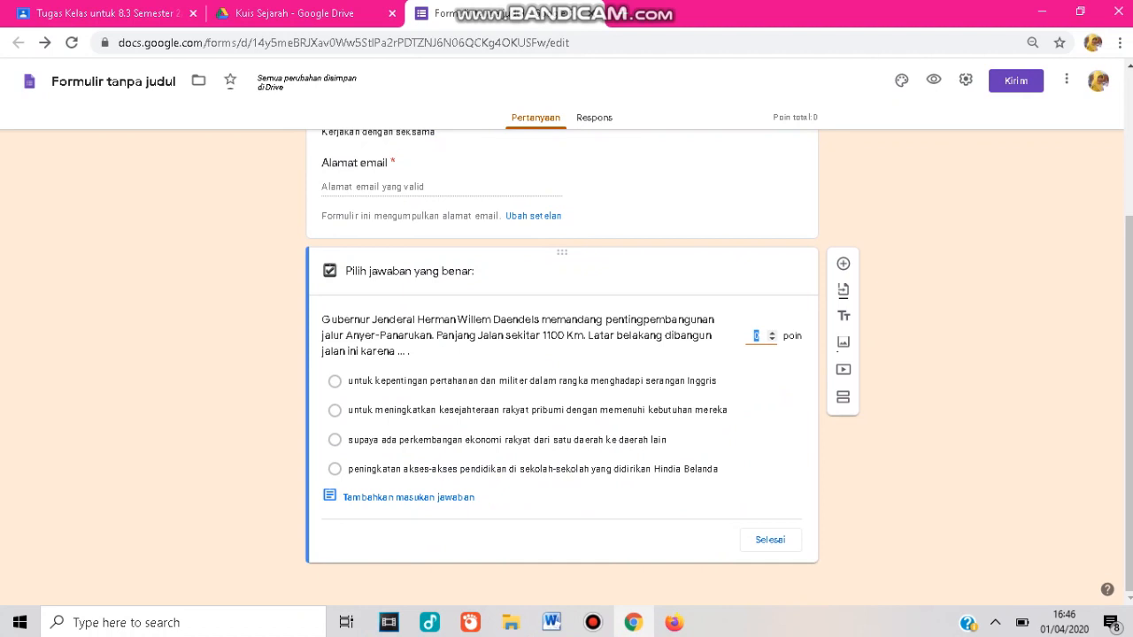
left_click(334, 381)
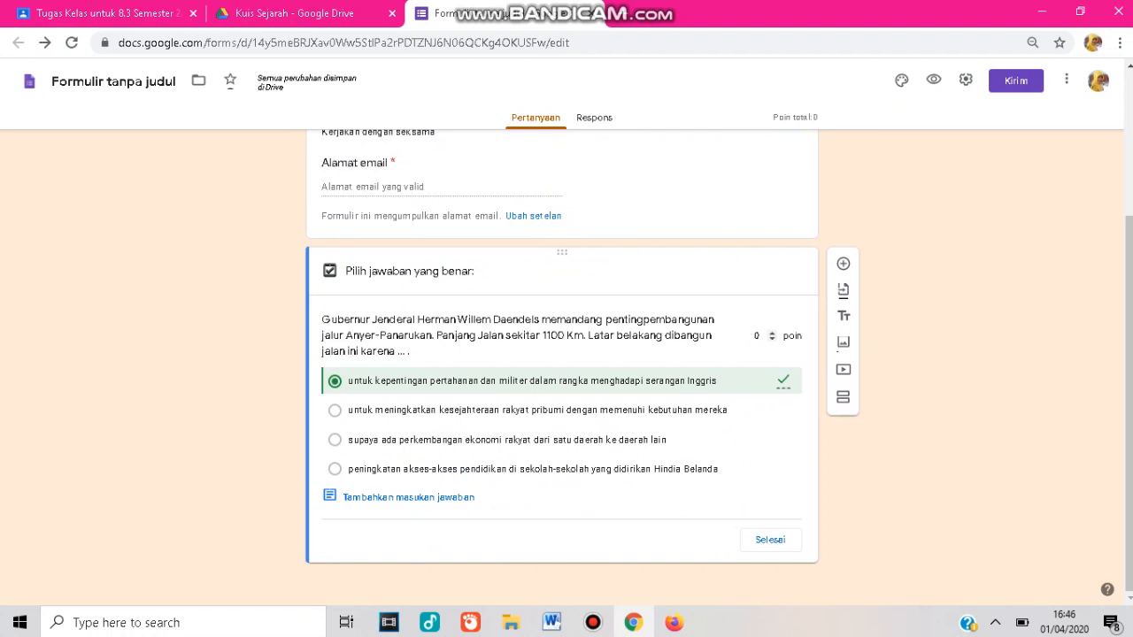
type("1")
type("30")
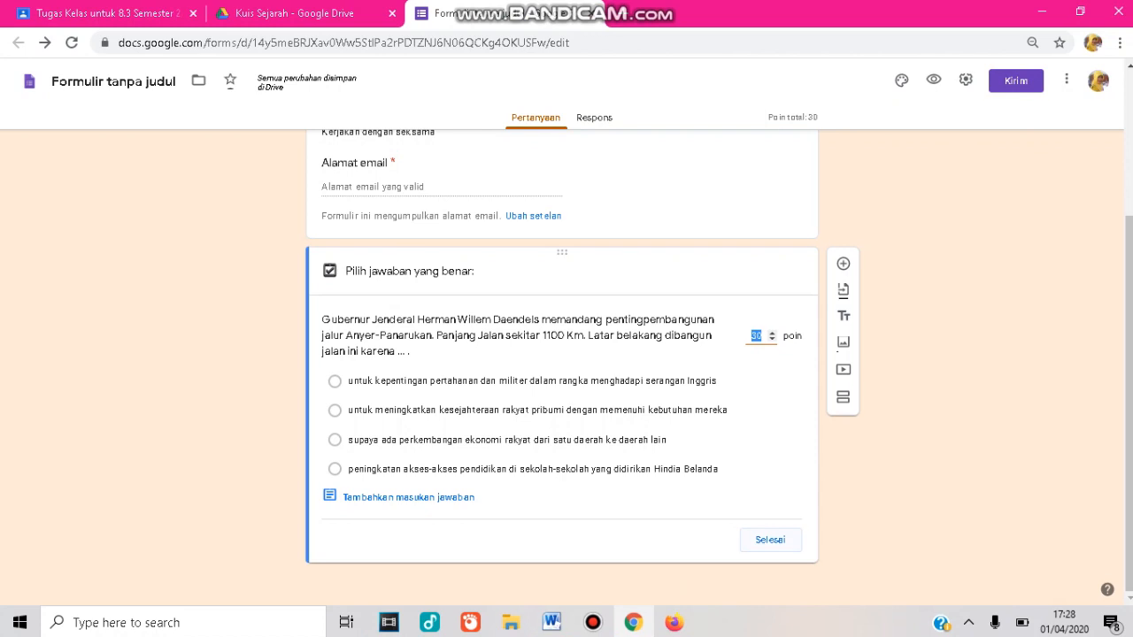
left_click(763, 540)
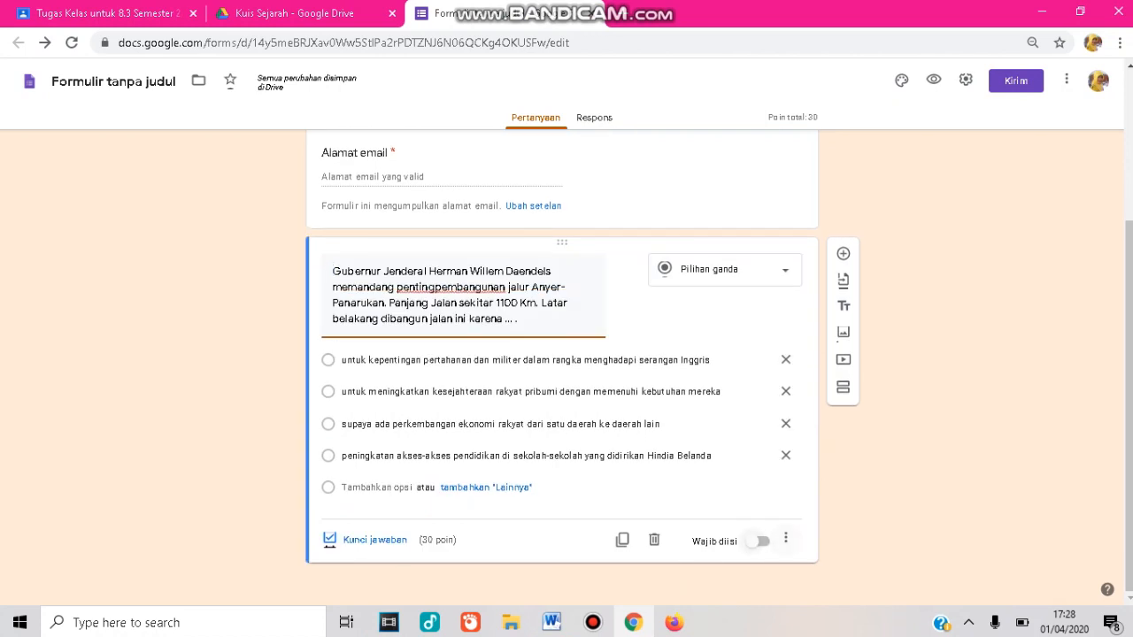
left_click(752, 540)
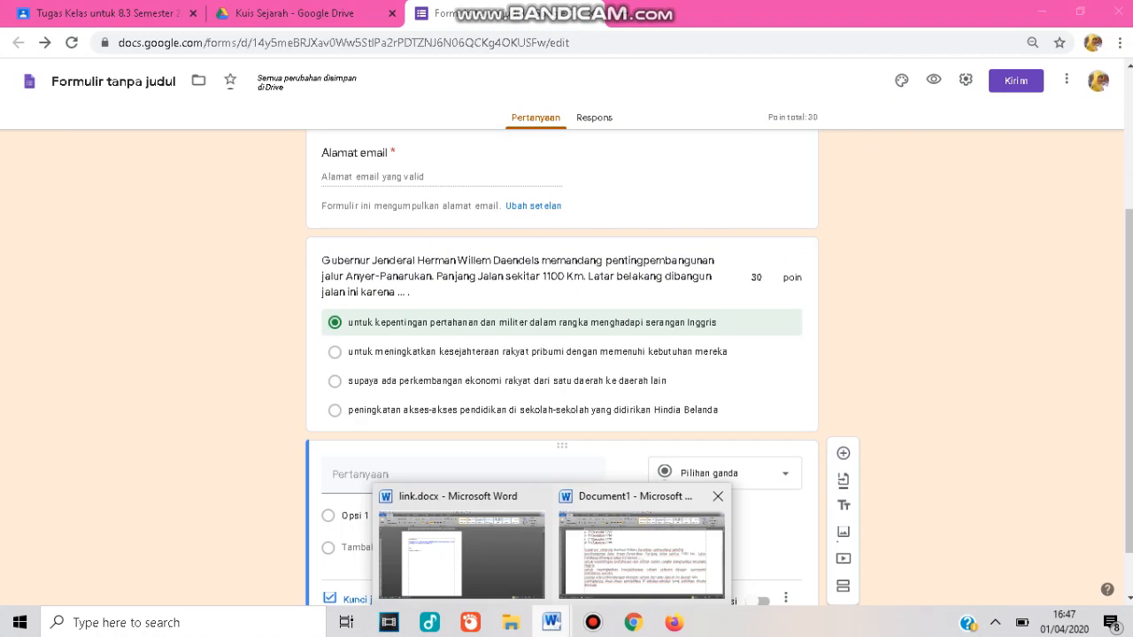
Copy the 'Hak monopoli VOC?' question from Word into the new question's title, ending it with 'meliputi ....', and make it a checkbox question.
left_click(641, 554)
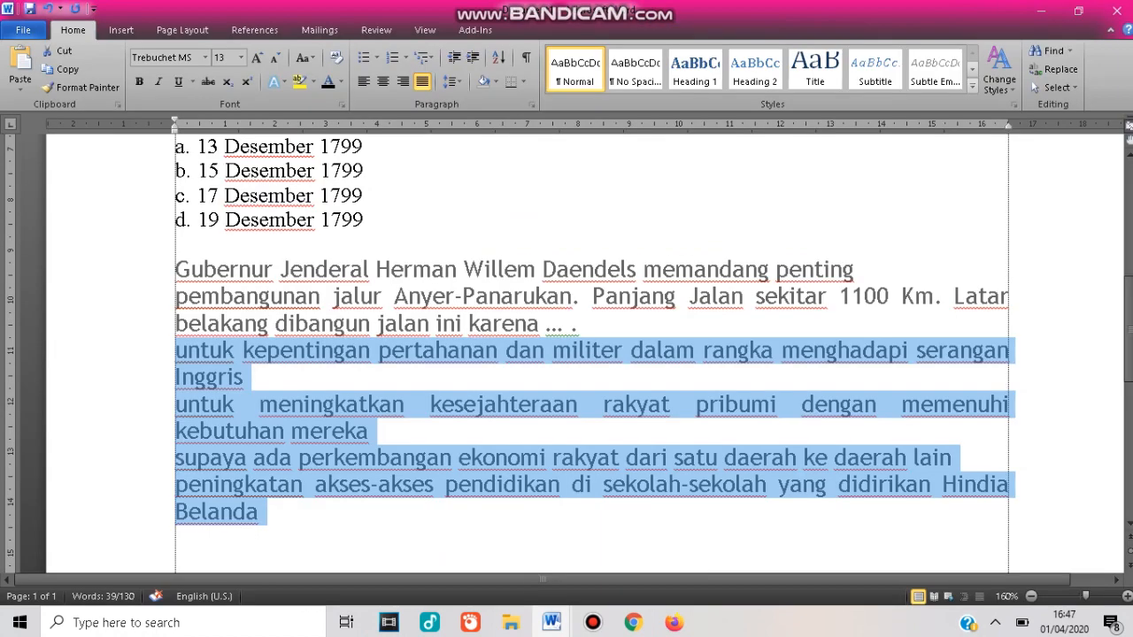
scroll(592, 354, "up", 6)
left_click_drag(1130, 237, 1130, 234)
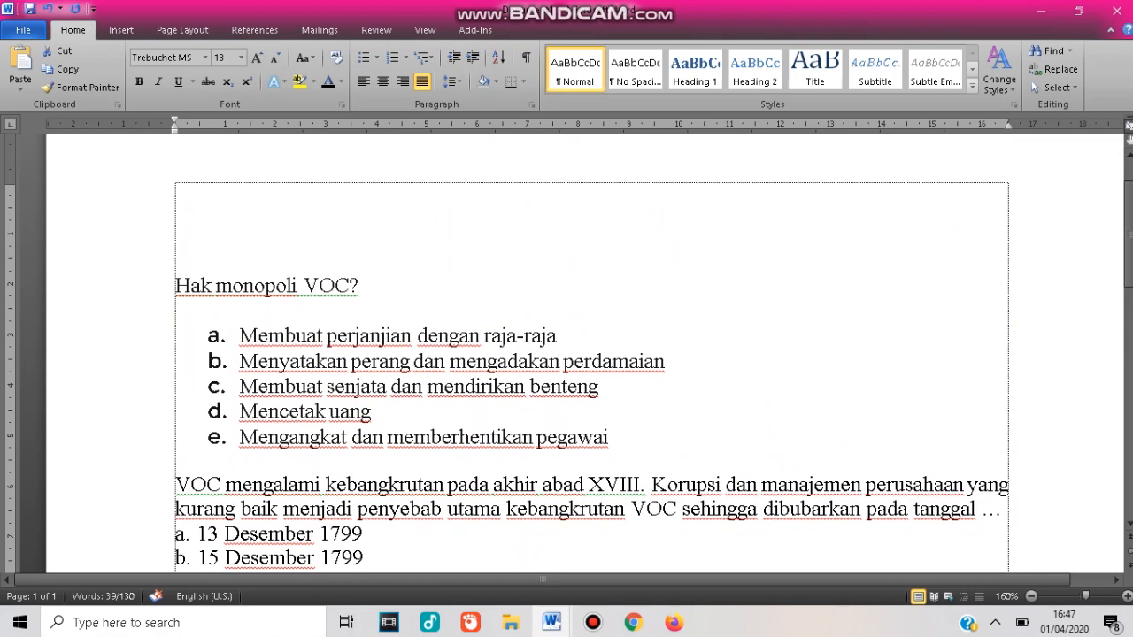
left_click_drag(176, 286, 367, 288)
key("ctrl+c")
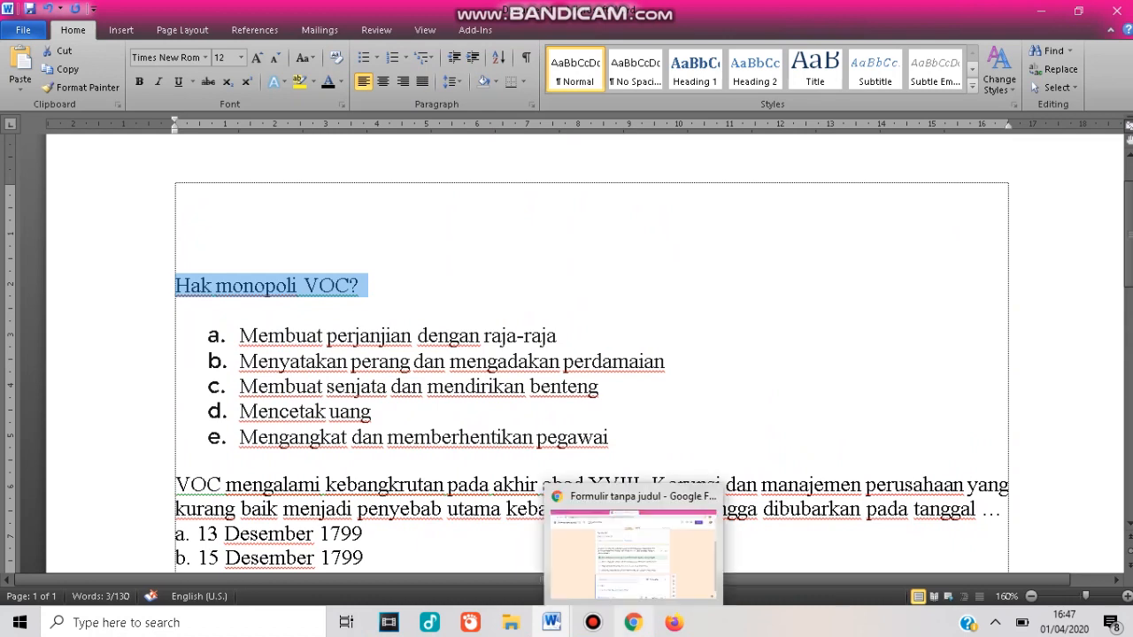
left_click(633, 622)
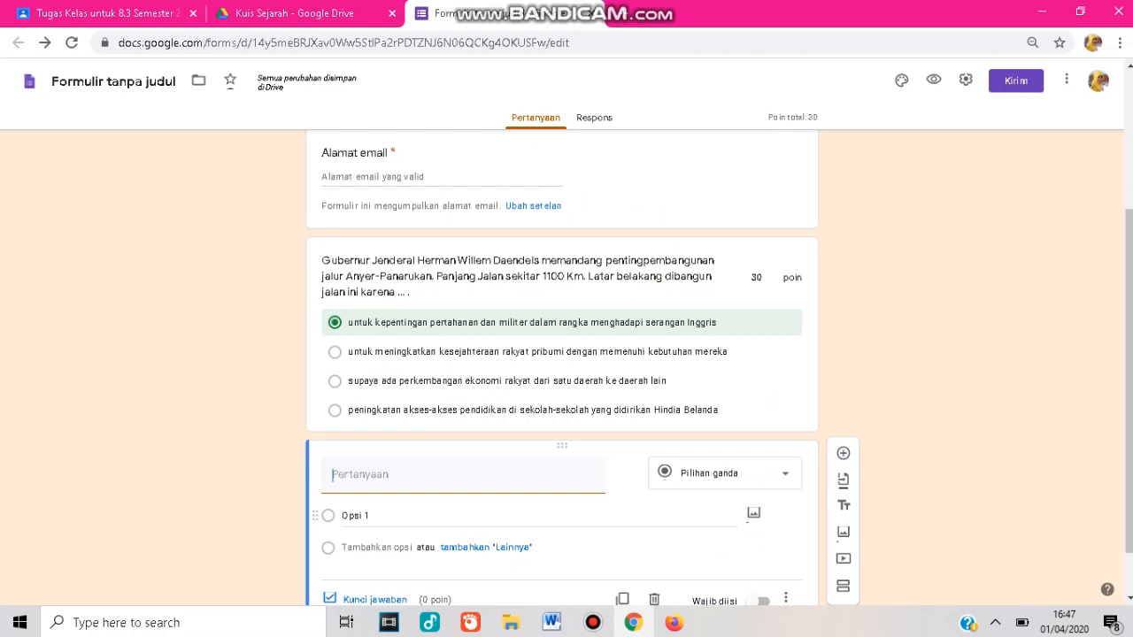
key("ctrl+v")
key("BackSpace")
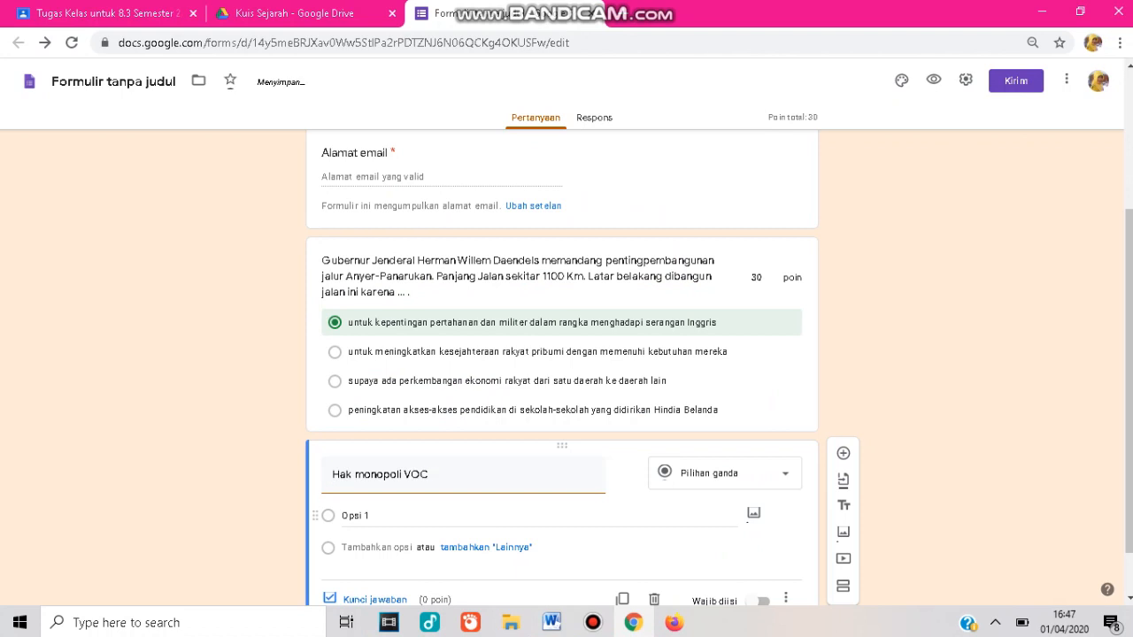
type("meliputi ....")
left_click(725, 474)
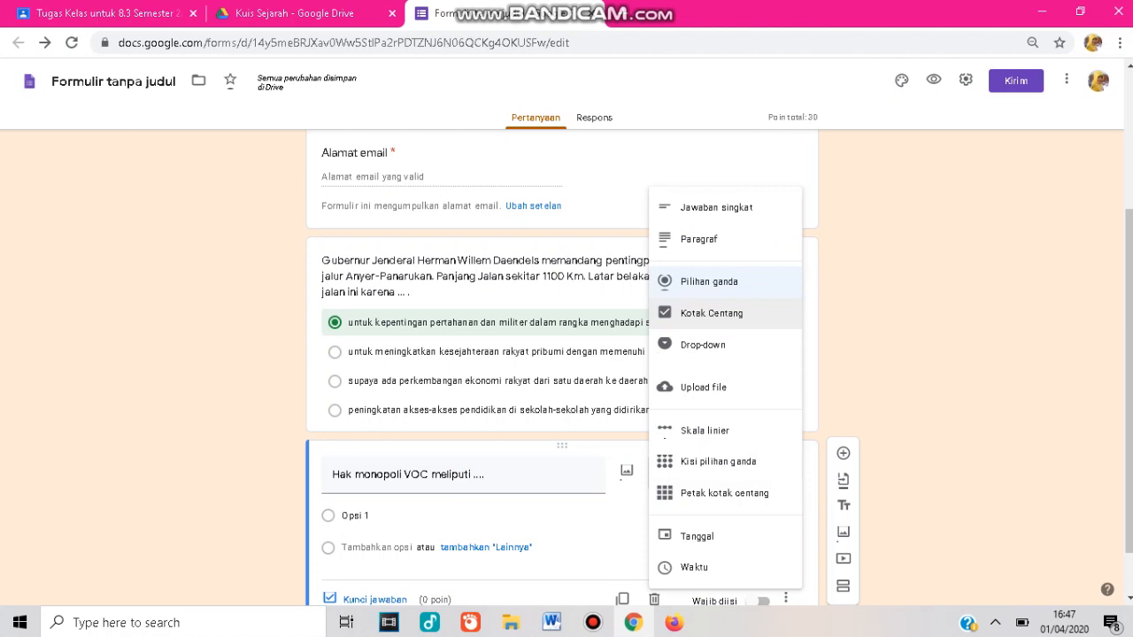
left_click(712, 313)
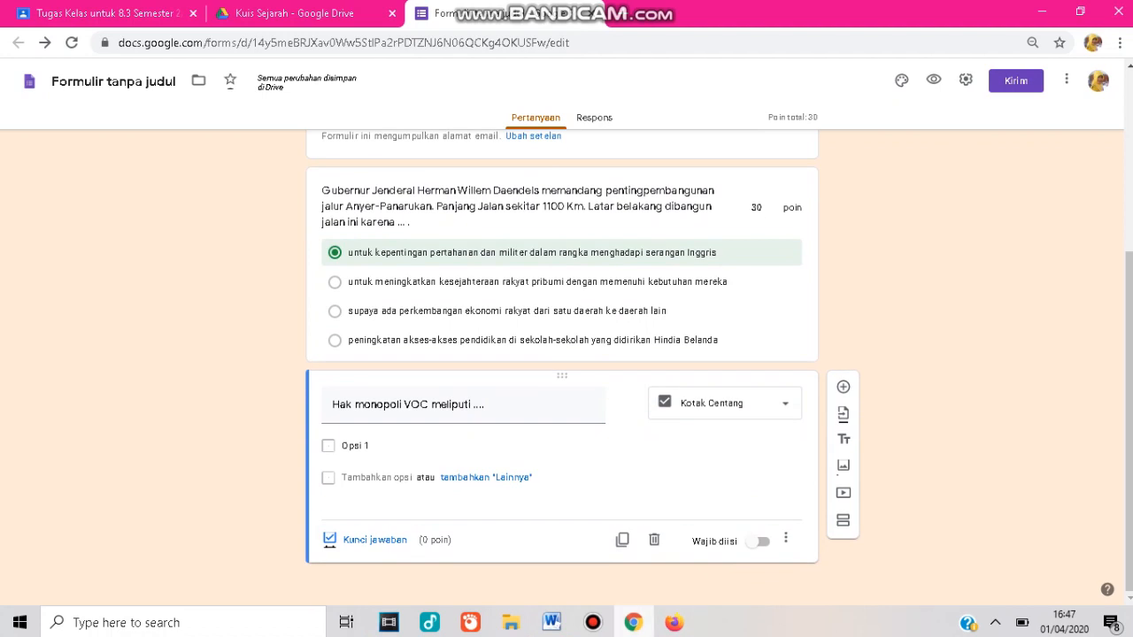
In Word, select the five answer choices for the VOC monopoly question and remove their list lettering.
mouse_move(551, 622)
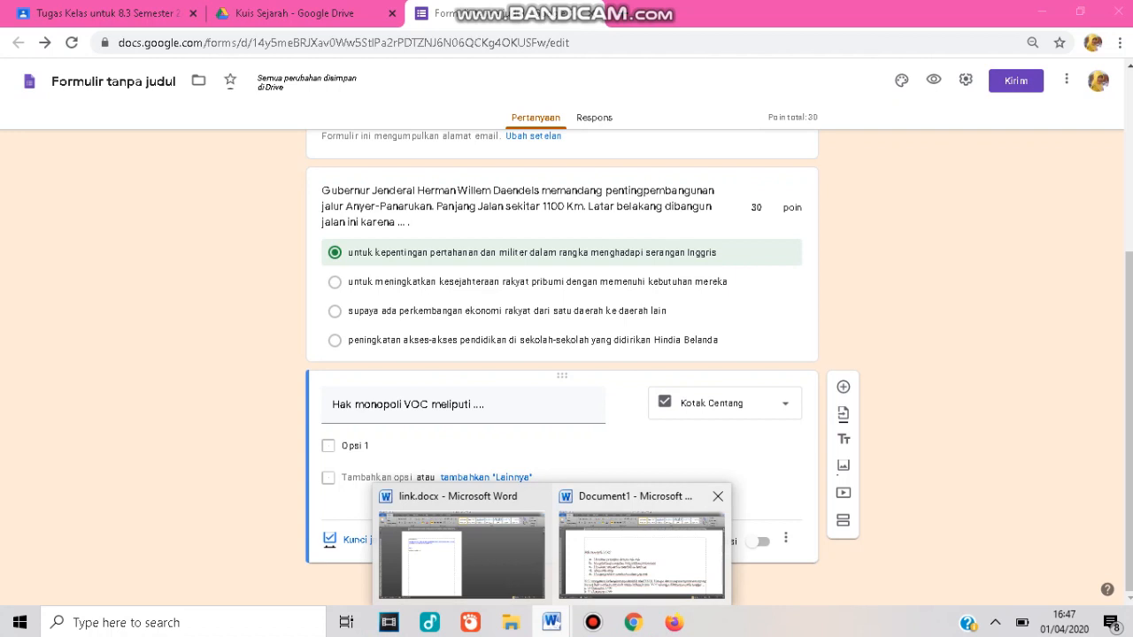
left_click(645, 553)
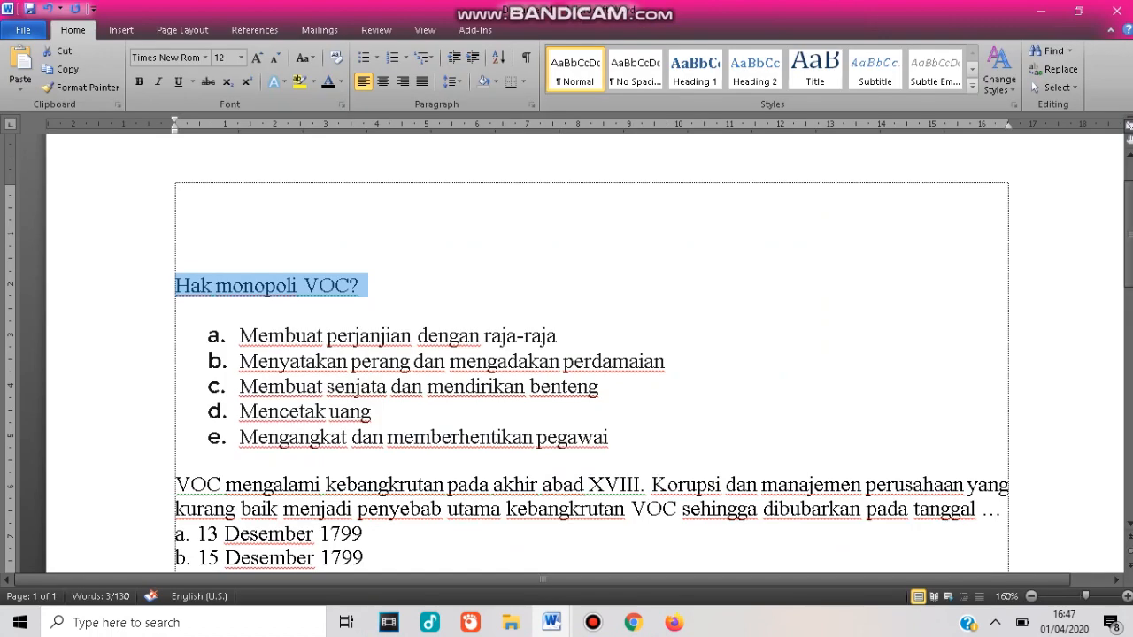
left_click_drag(239, 335, 611, 437)
key("ctrl+c")
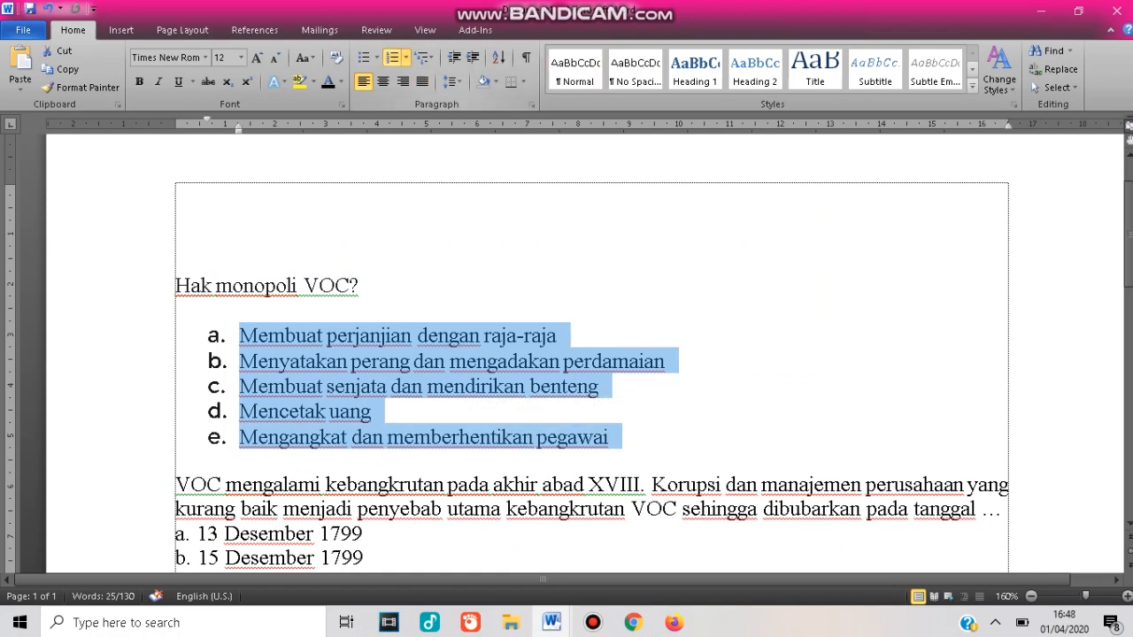
key("ctrl+z")
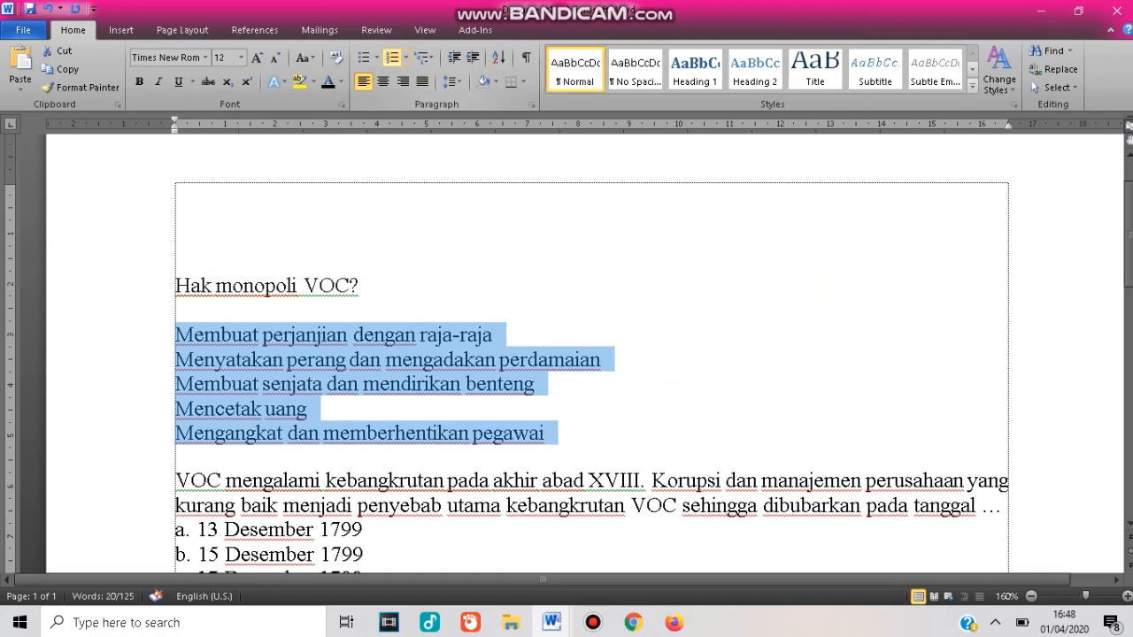
key("alt+Tab")
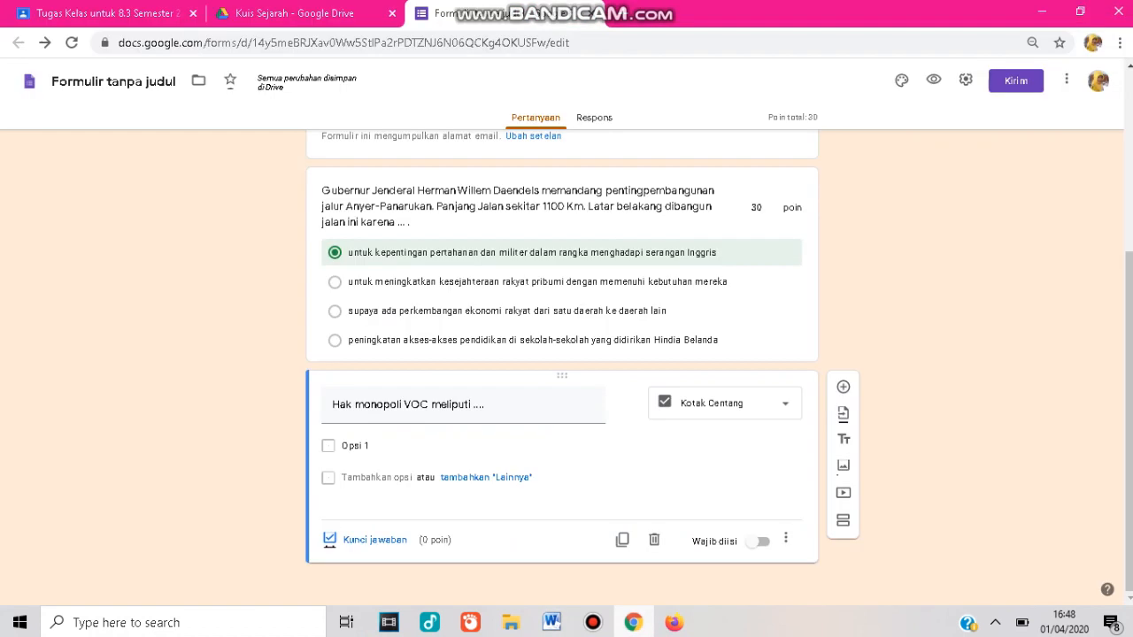
Paste the five answer choices into the checkbox question's options.
left_click(356, 446)
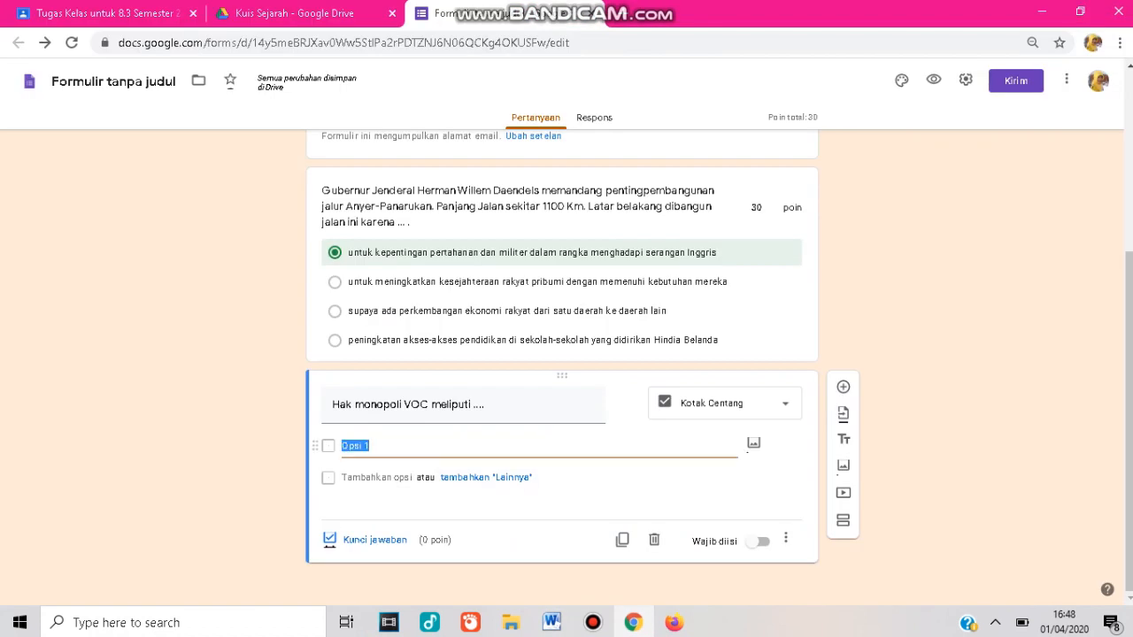
key("ctrl+v")
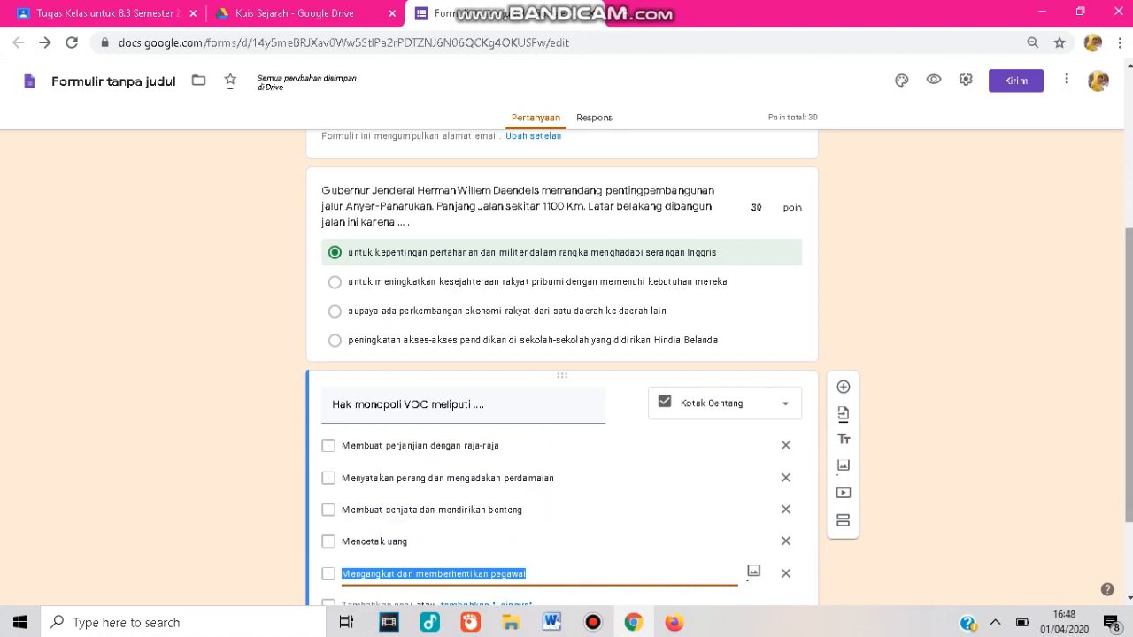
scroll(719, 369, "down", 1)
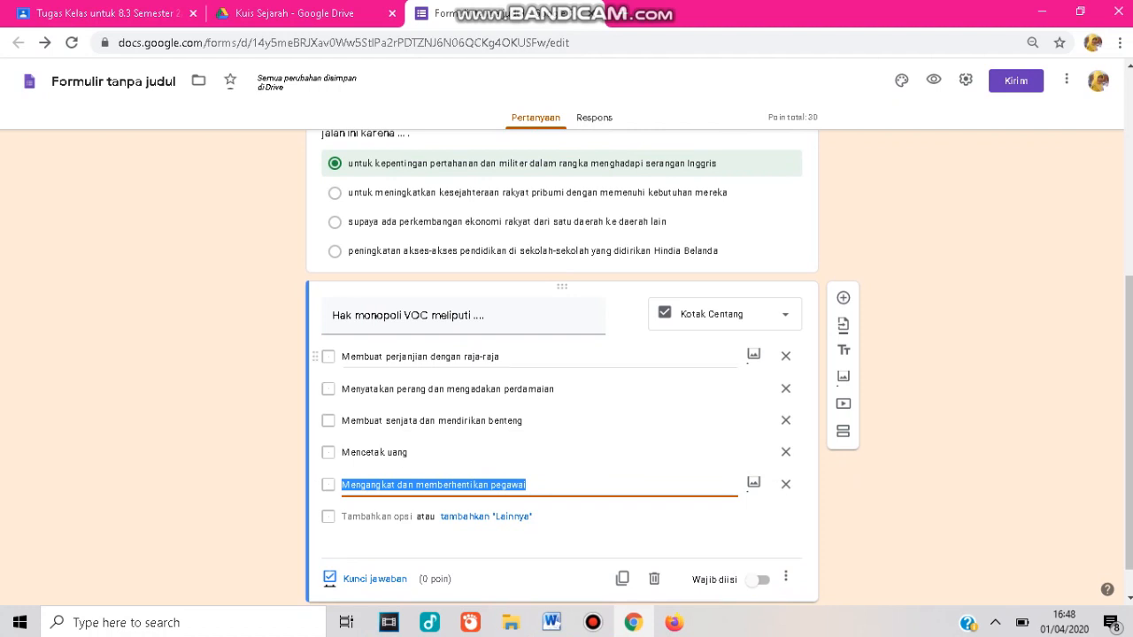
Change the first option to read 'Membuat perjanjian bekerjasama dengan rakyat'.
left_click(421, 357)
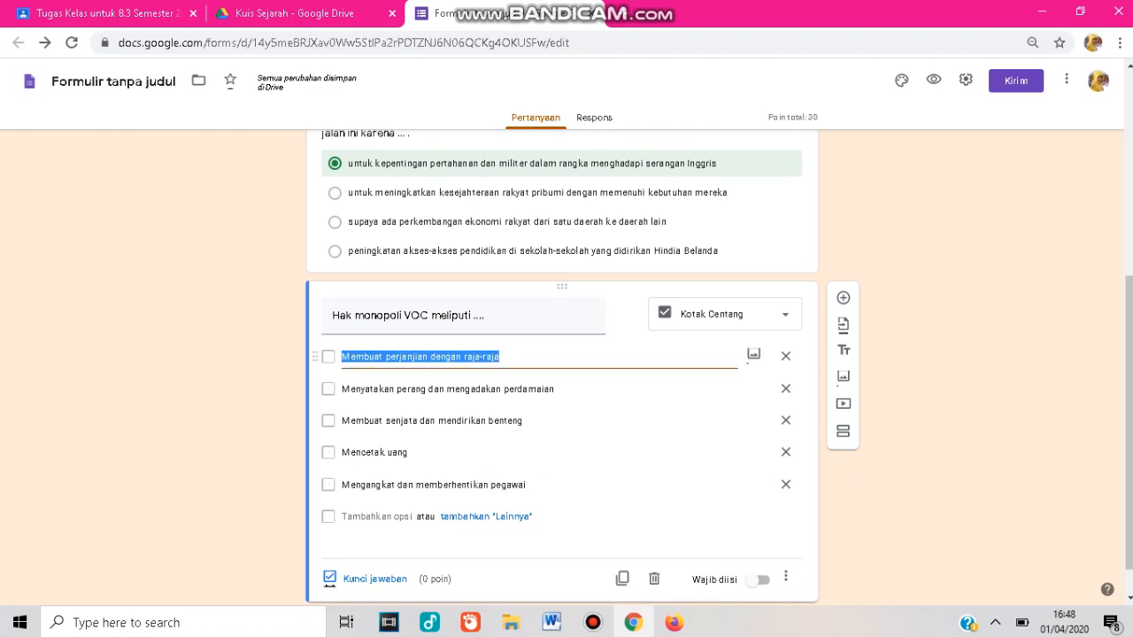
left_click(501, 357)
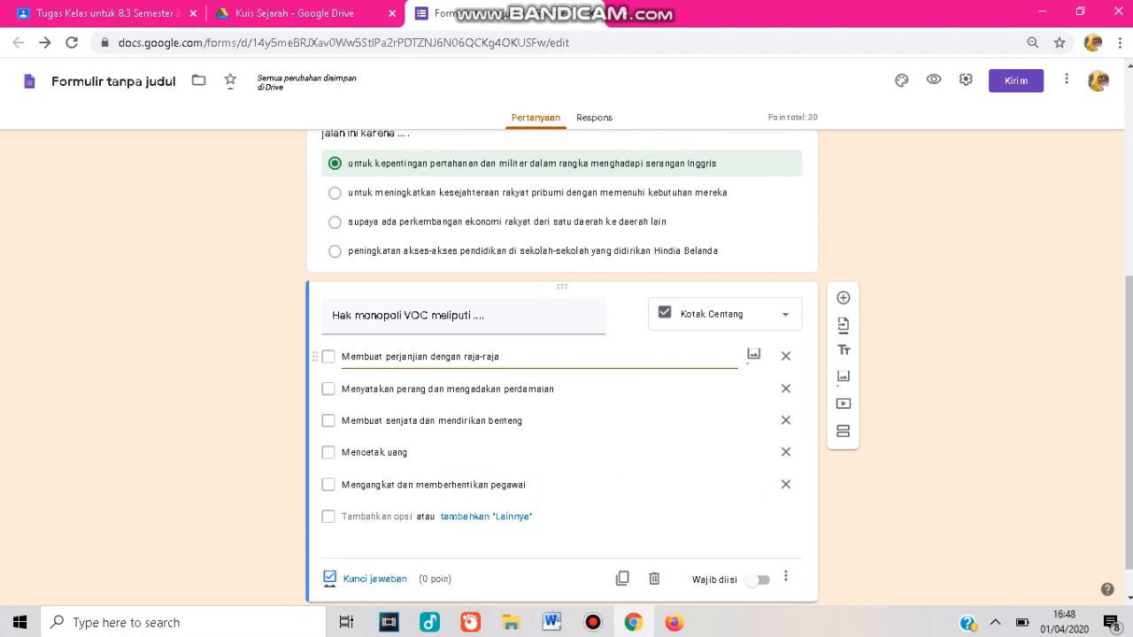
key("BackSpace")
key("BackSpace")
key("BackSpace")
key("BackSpace")
key("BackSpace")
key("BackSpace")
key("BackSpace")
key("BackSpace")
key("BackSpace")
key("BackSpace")
key("BackSpace")
key("BackSpace")
key("BackSpace")
key("BackSpace")
key("BackSpace")
key("BackSpace")
type("beker")
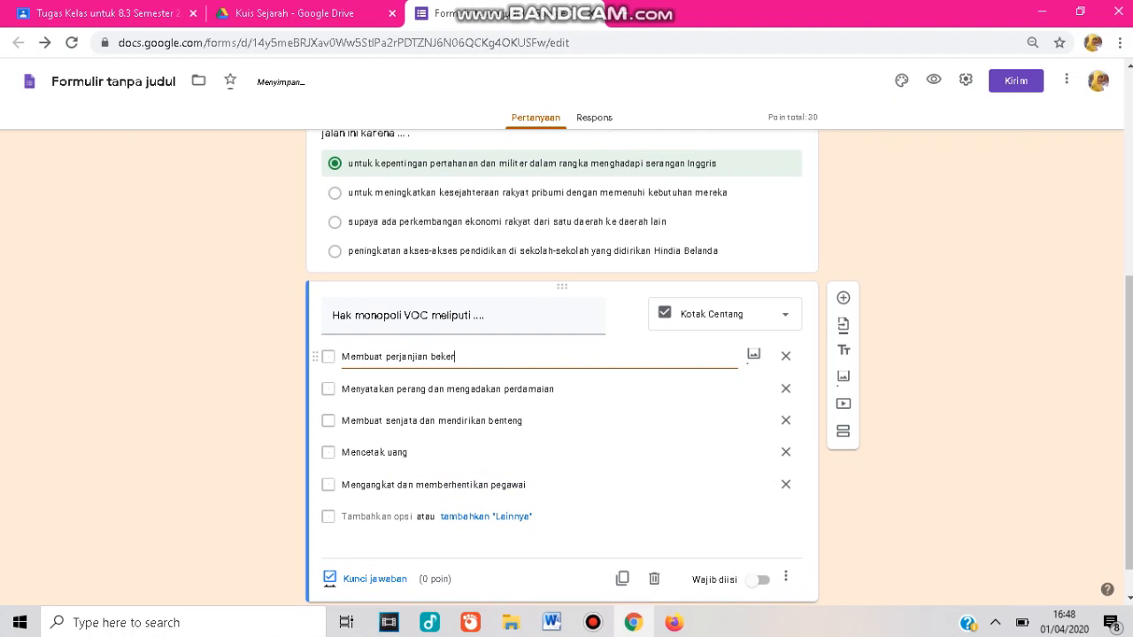
type("jasama dengan rakyat")
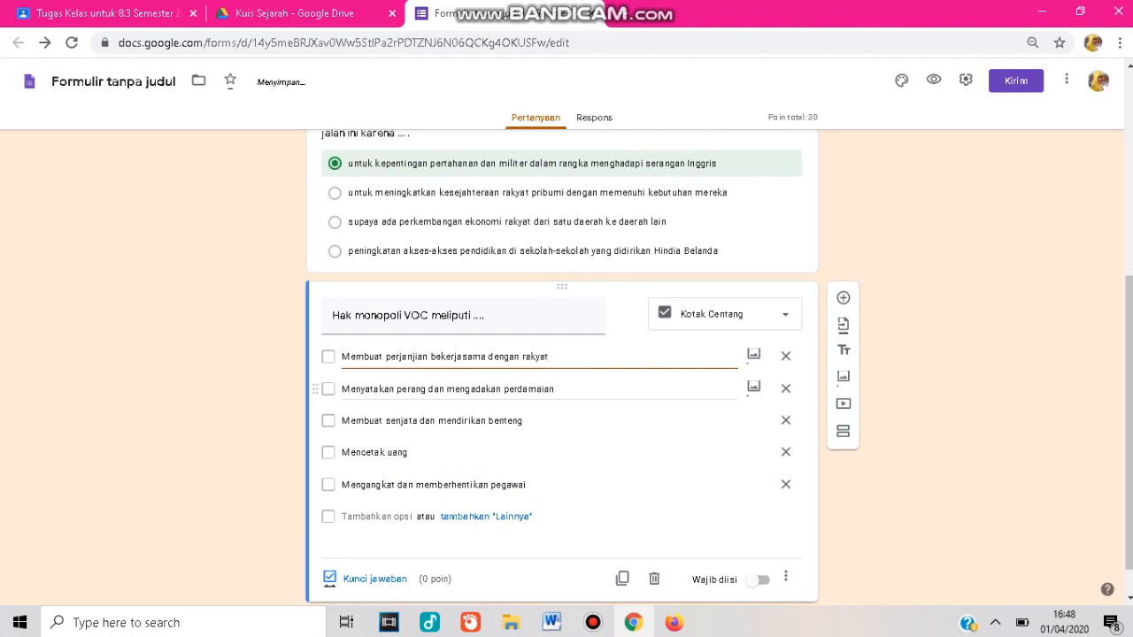
Set the answer key to the second through fifth options, worth 40 points.
left_click(448, 389)
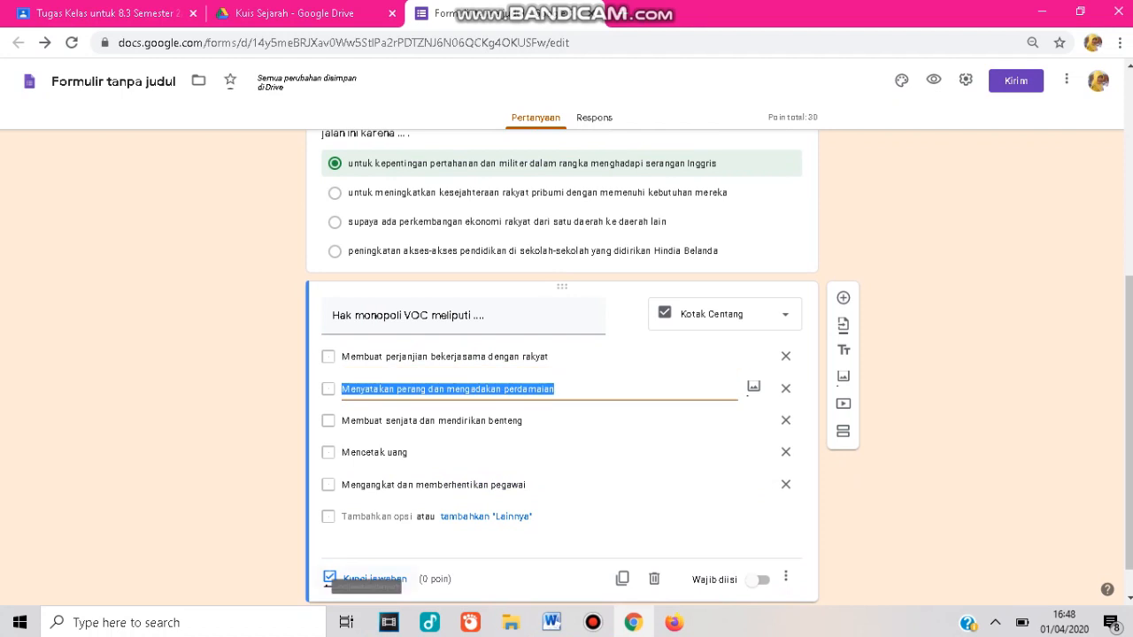
left_click(359, 578)
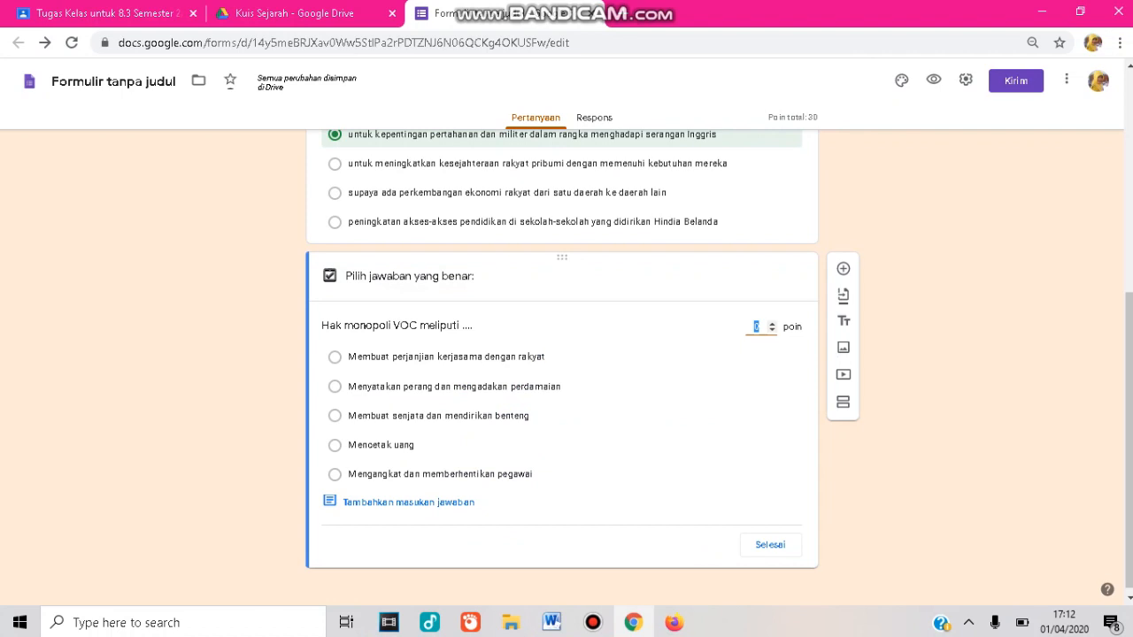
left_click(334, 386)
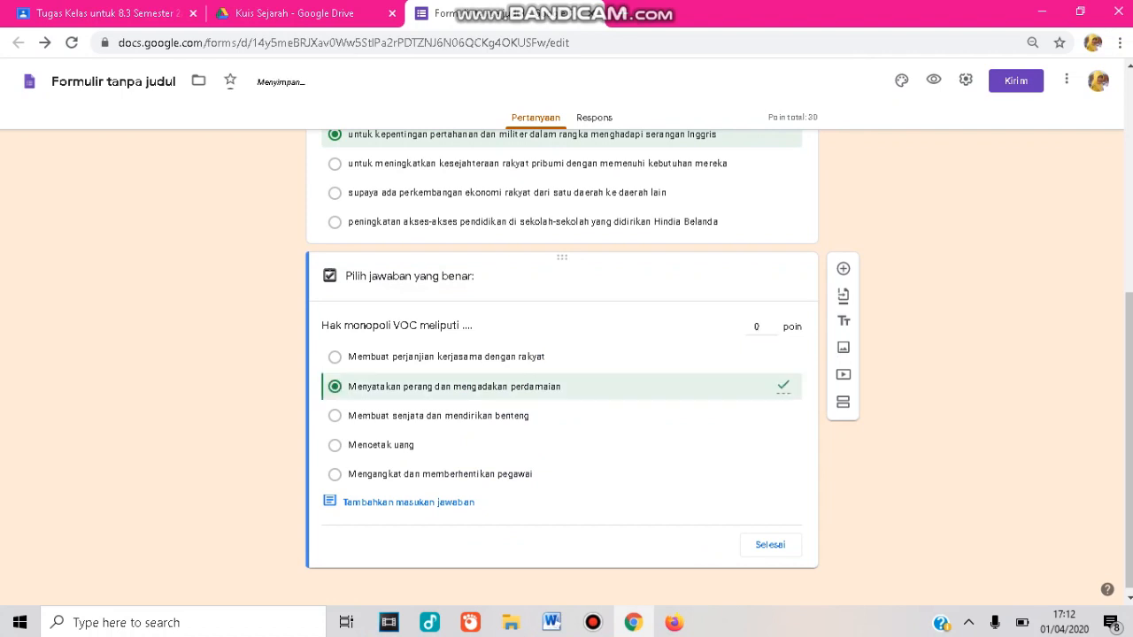
left_click(335, 415)
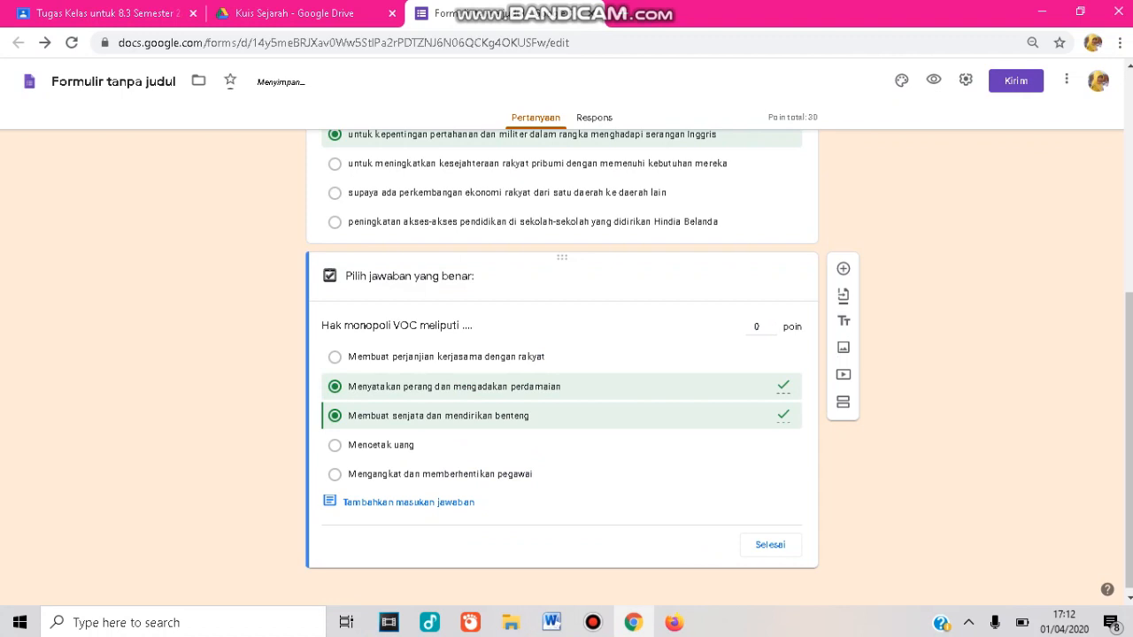
left_click(334, 446)
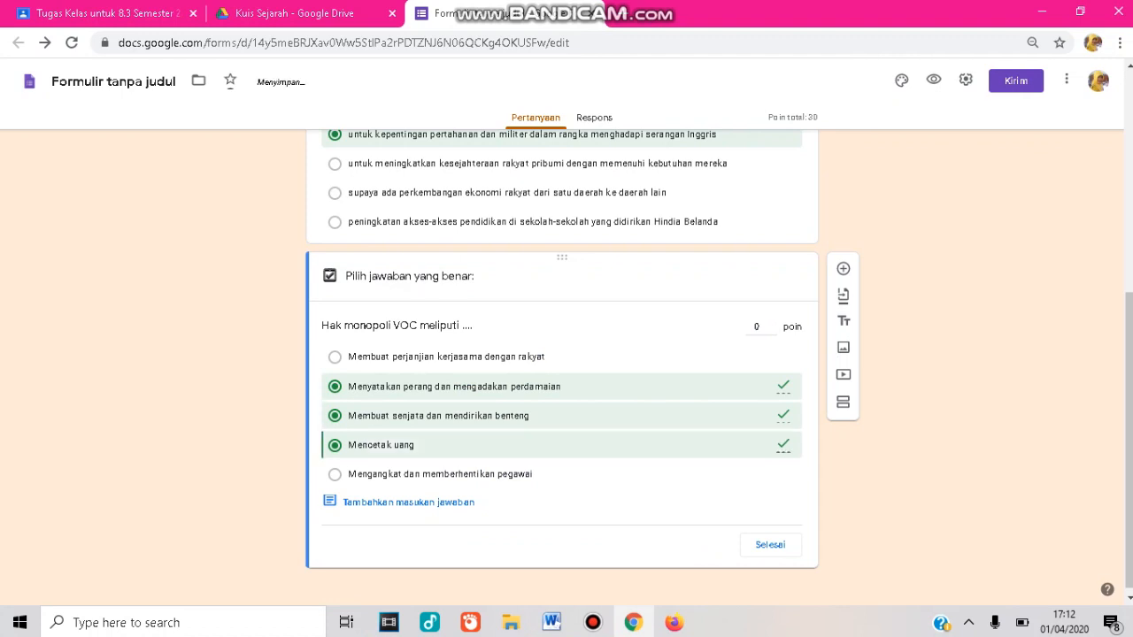
left_click(335, 474)
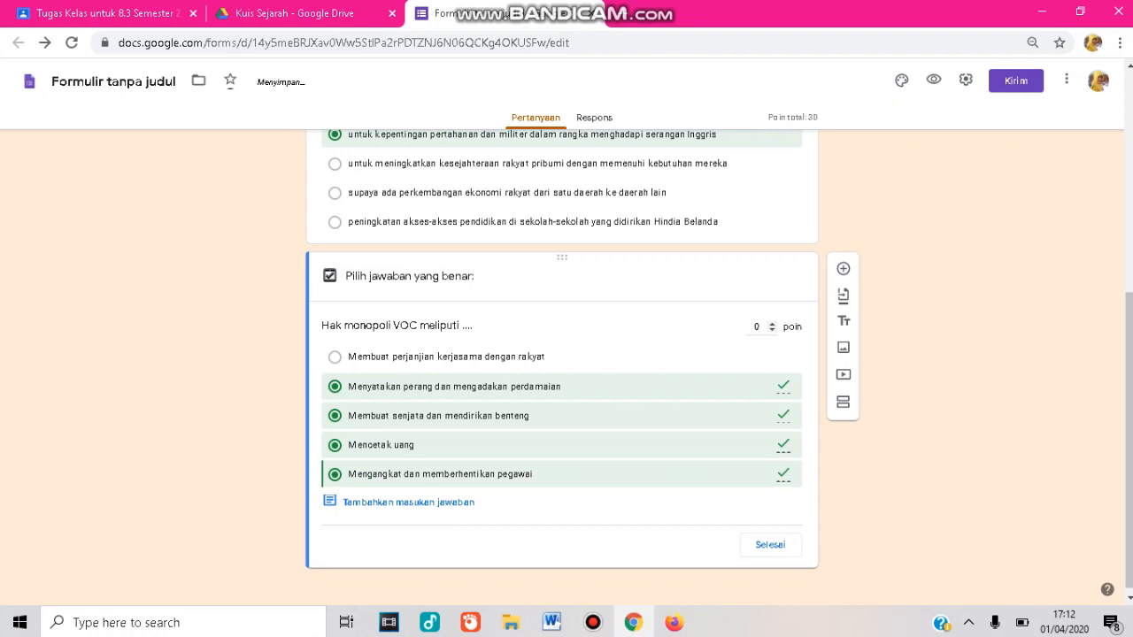
left_click(759, 327)
key("BackSpace")
type("40")
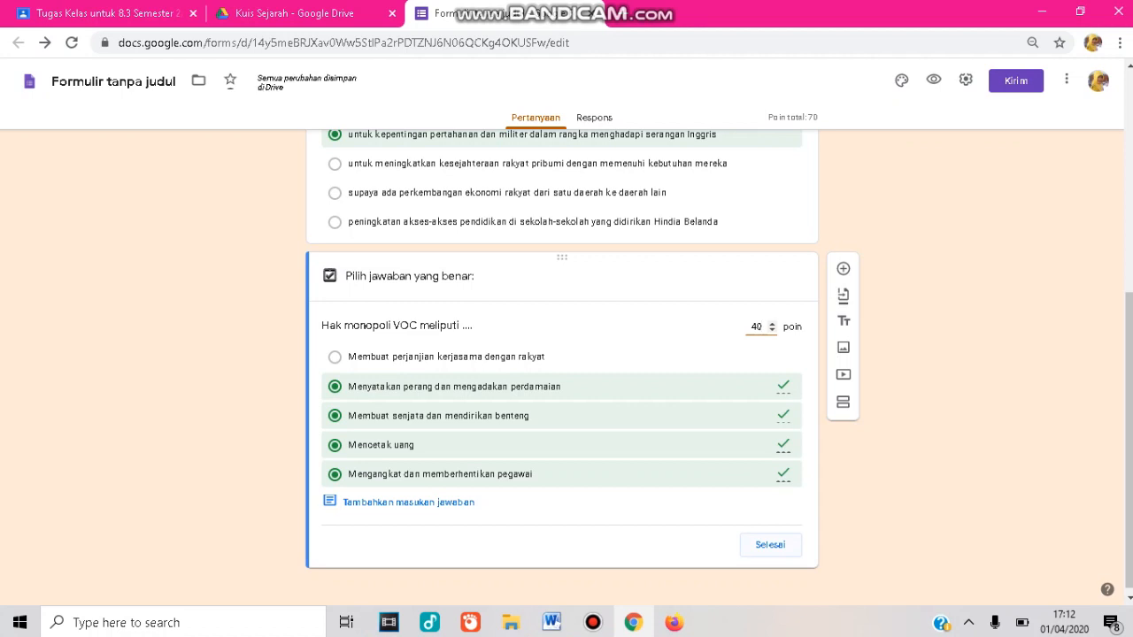
left_click(770, 545)
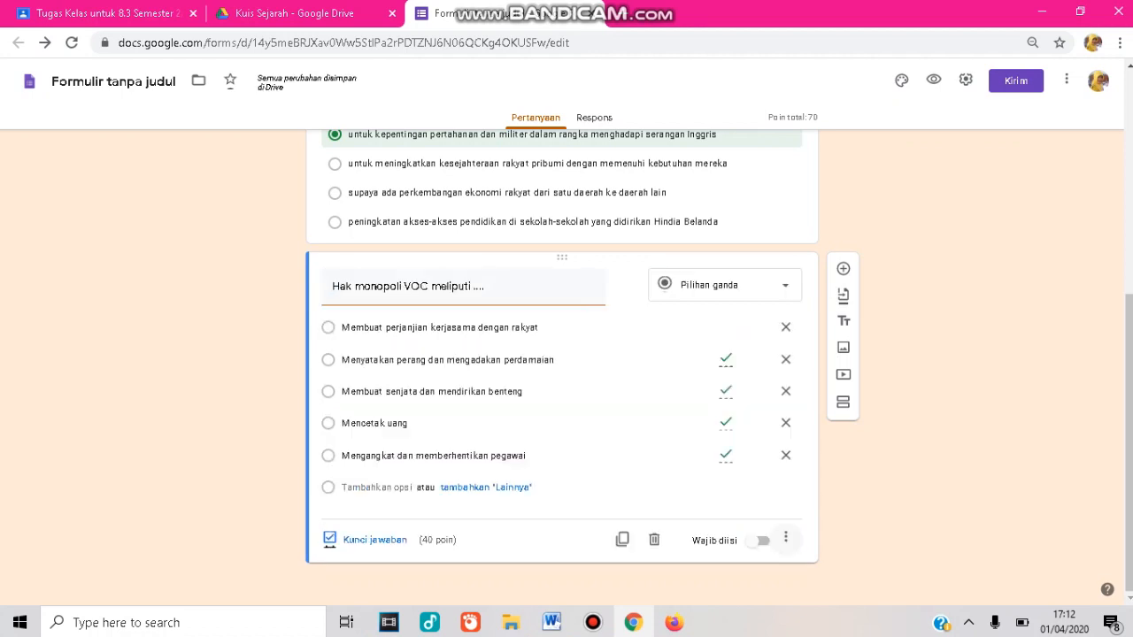
Turn on shuffling of the option order and make the VOC monopoly question required.
left_click(786, 537)
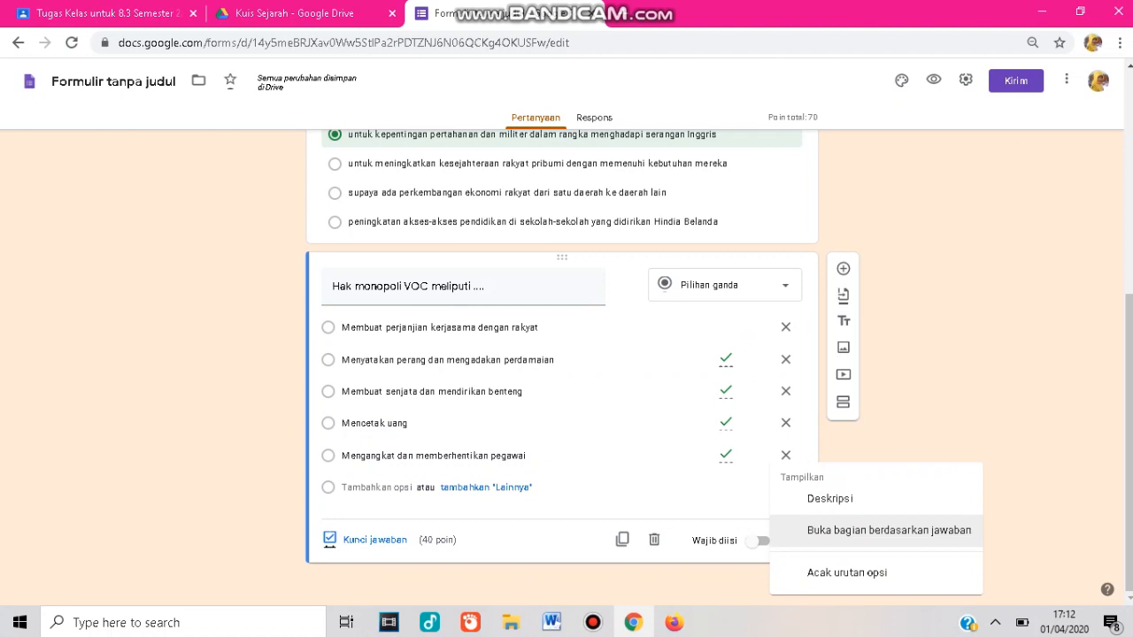
left_click(847, 572)
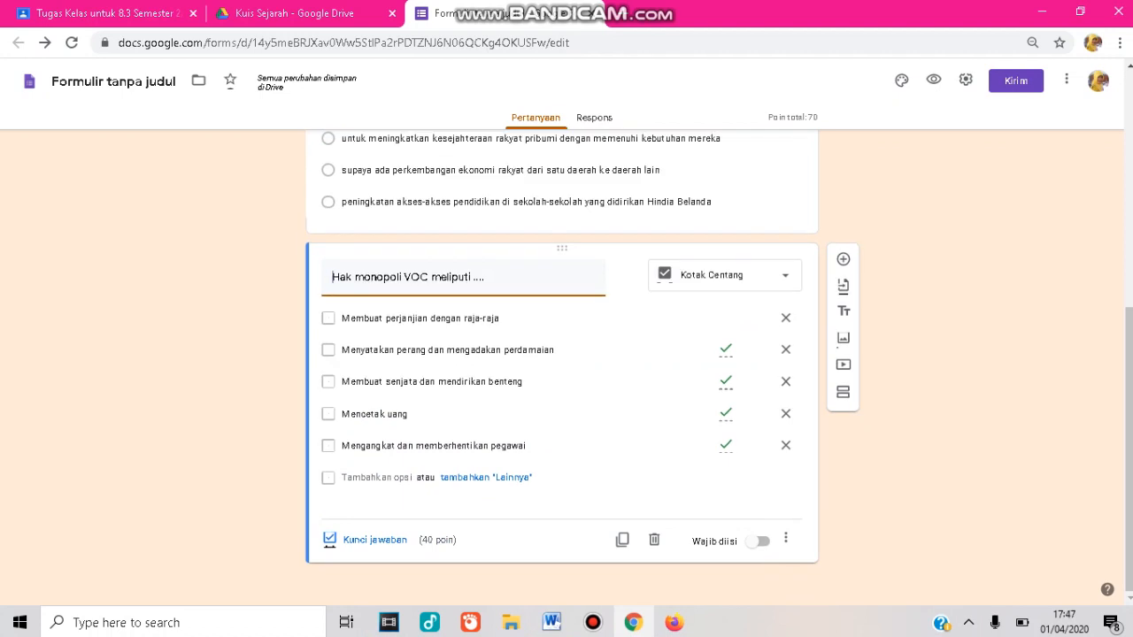
left_click(759, 540)
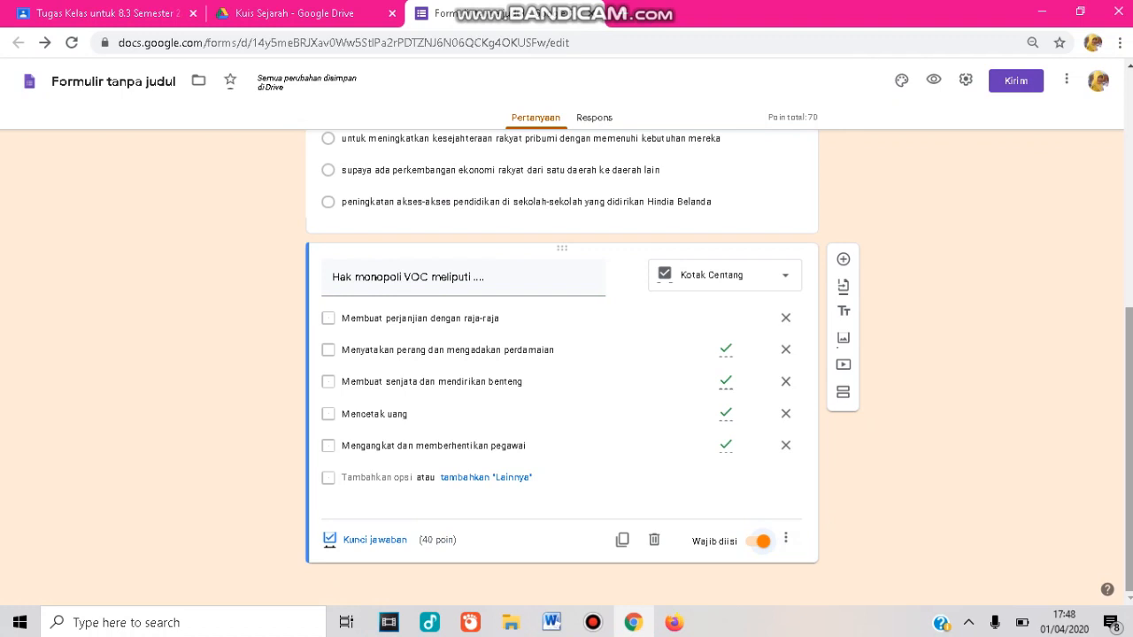
Add a new question and paste in the VOC bankruptcy question text copied from the Word document.
left_click(842, 258)
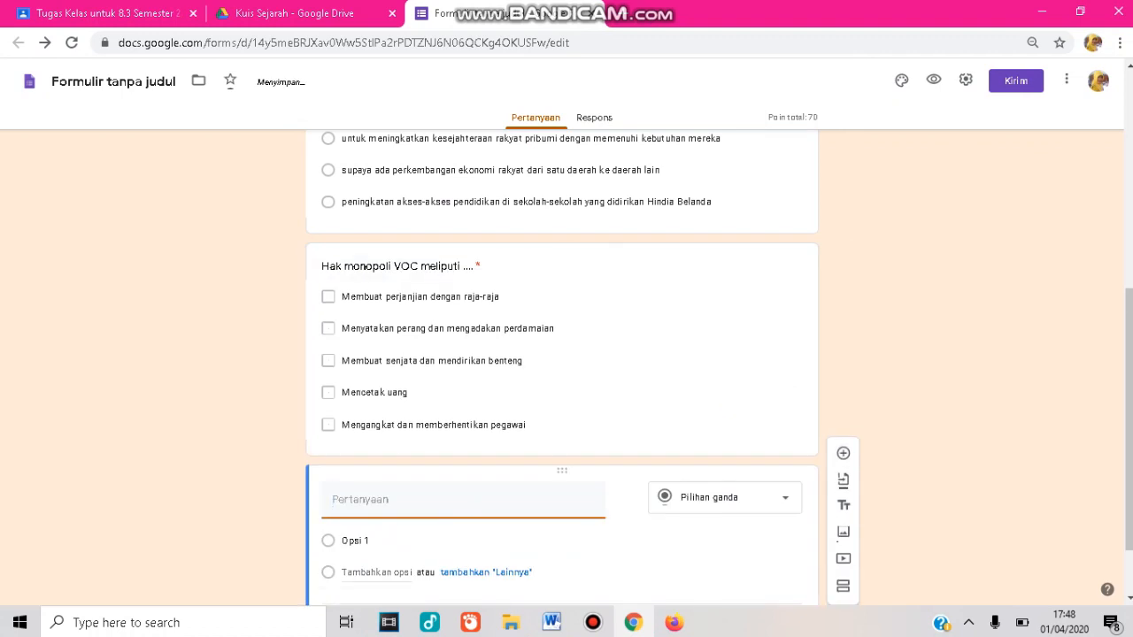
mouse_move(551, 622)
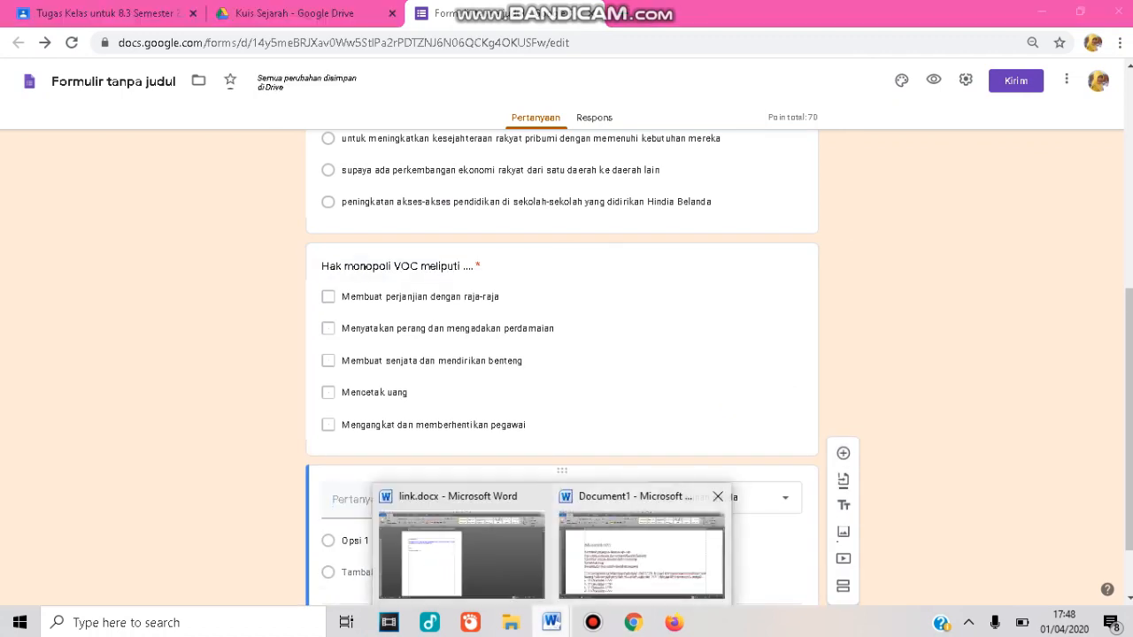
left_click(642, 553)
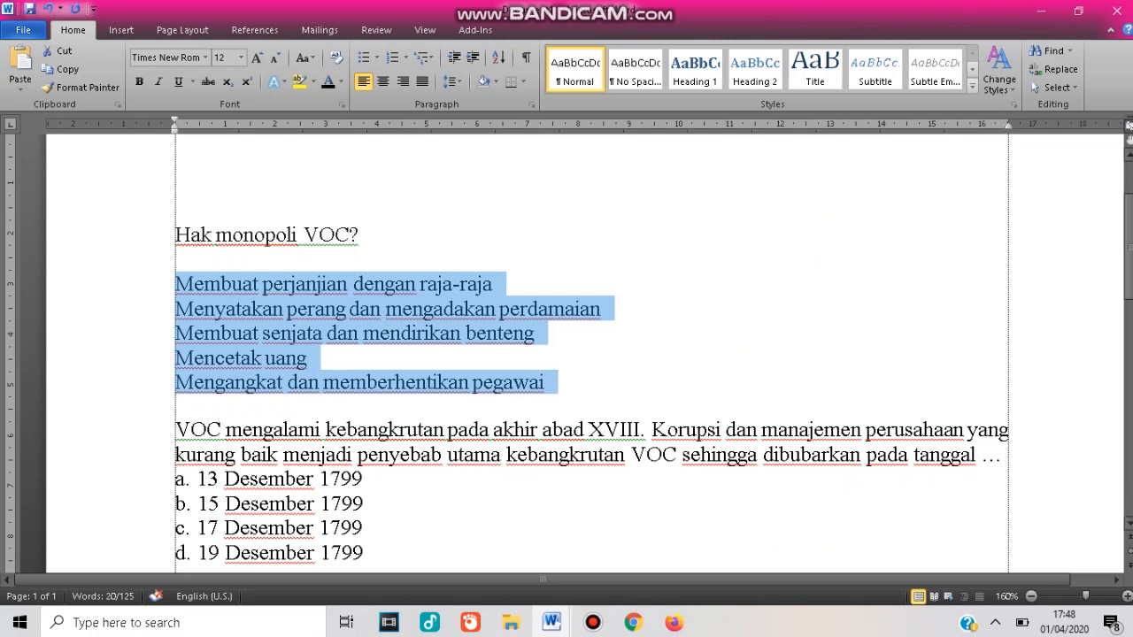
scroll(591, 354, "down", 3)
scroll(592, 354, "up", 1)
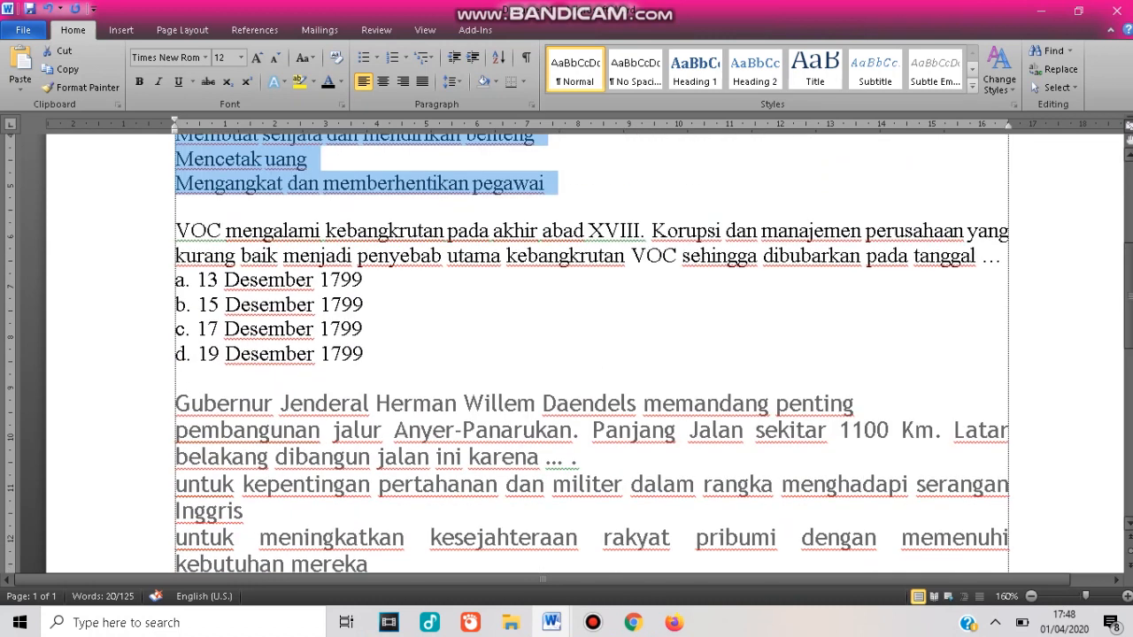
left_click_drag(176, 230, 1009, 257)
key("ctrl+c")
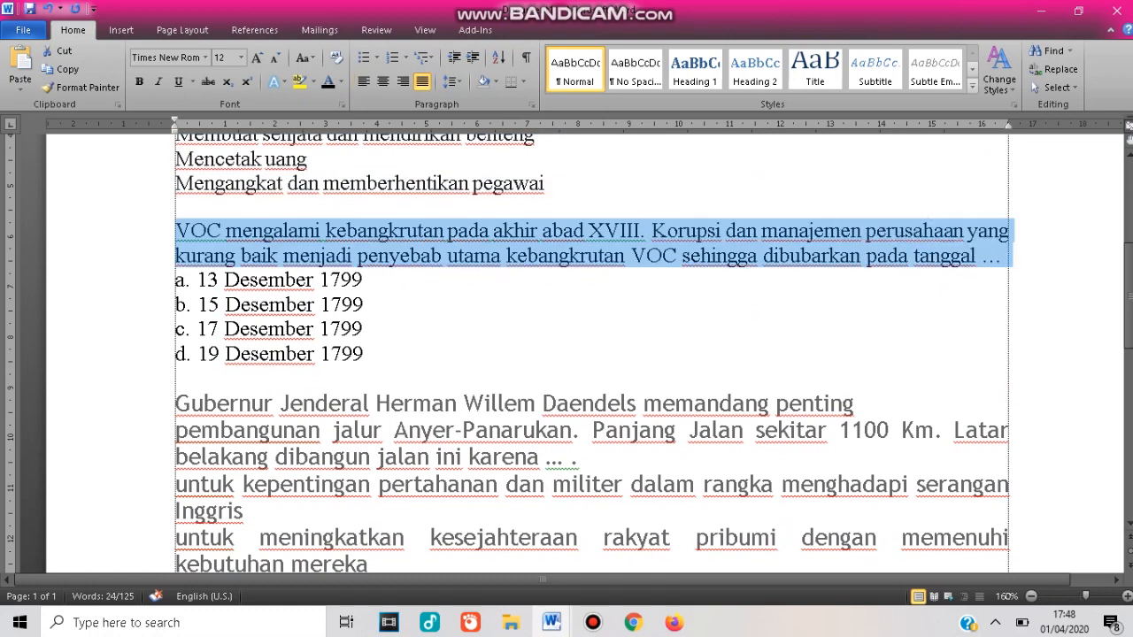
left_click(633, 622)
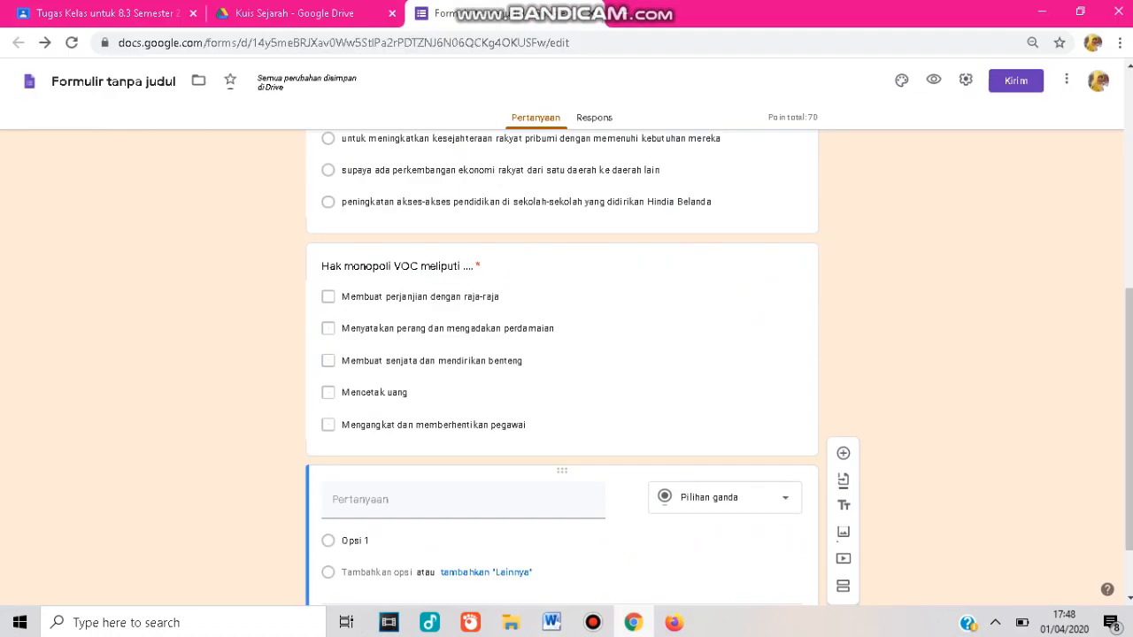
key("ctrl+v")
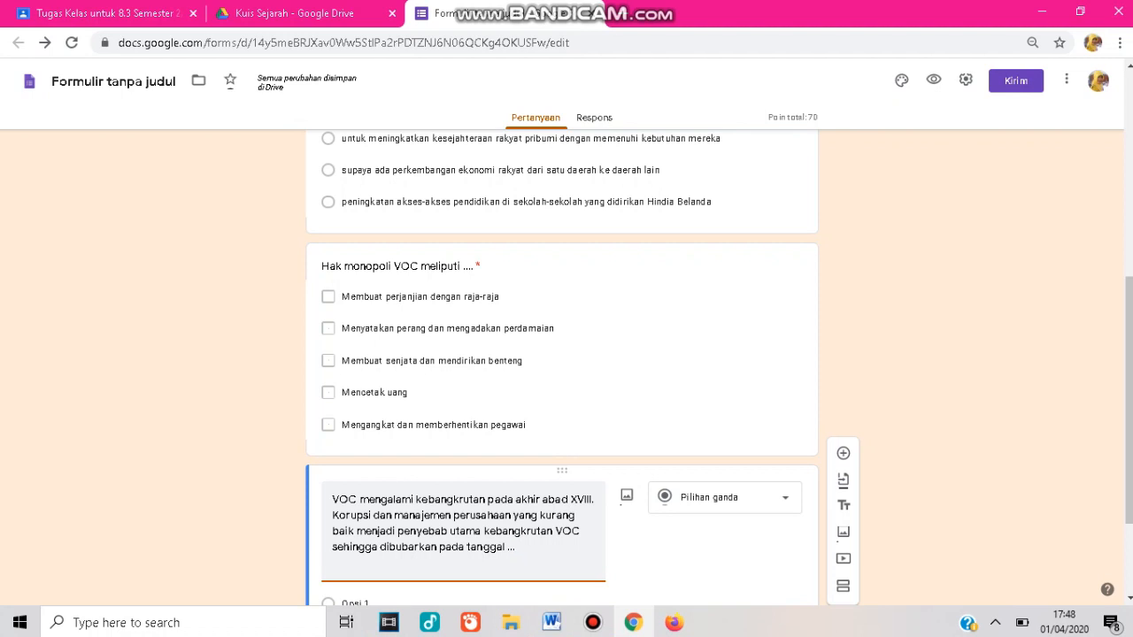
Append '(Tanggalnya saja tanpa bulan dan tahun)' to the end of the question text.
type("(")
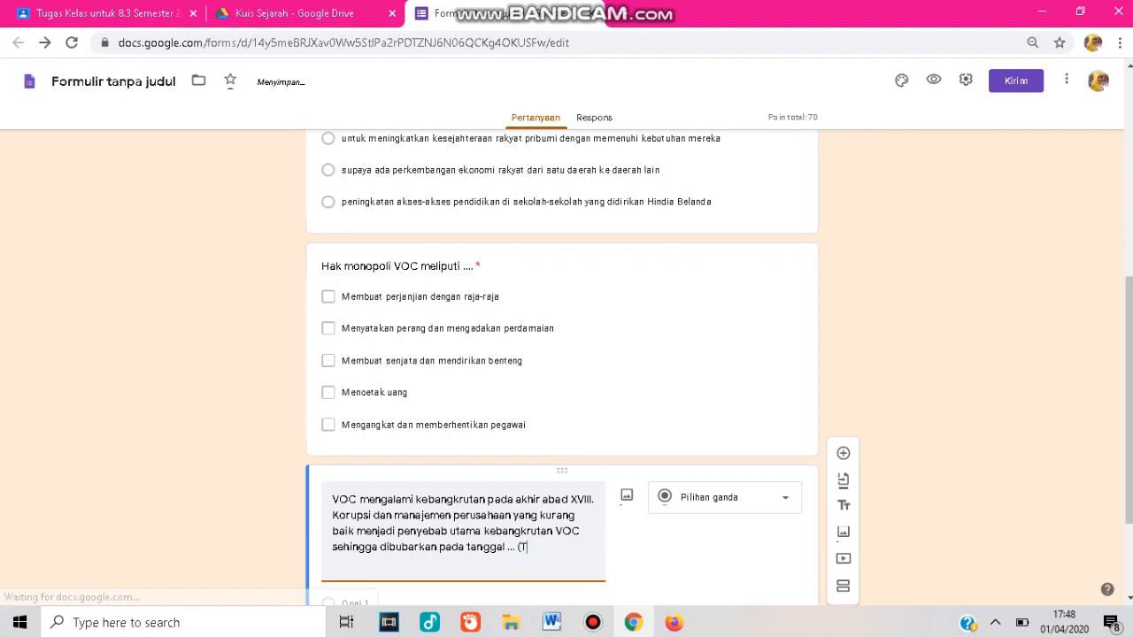
type("Tangga")
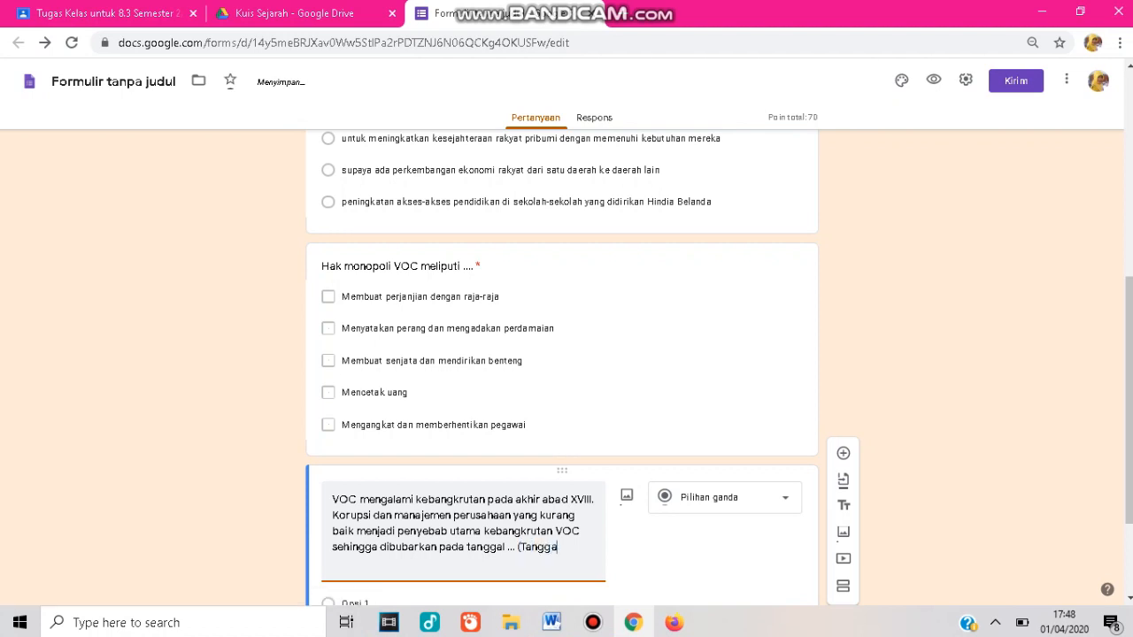
type("lnya saj")
type("a tan")
type("pa bu")
type("lan da")
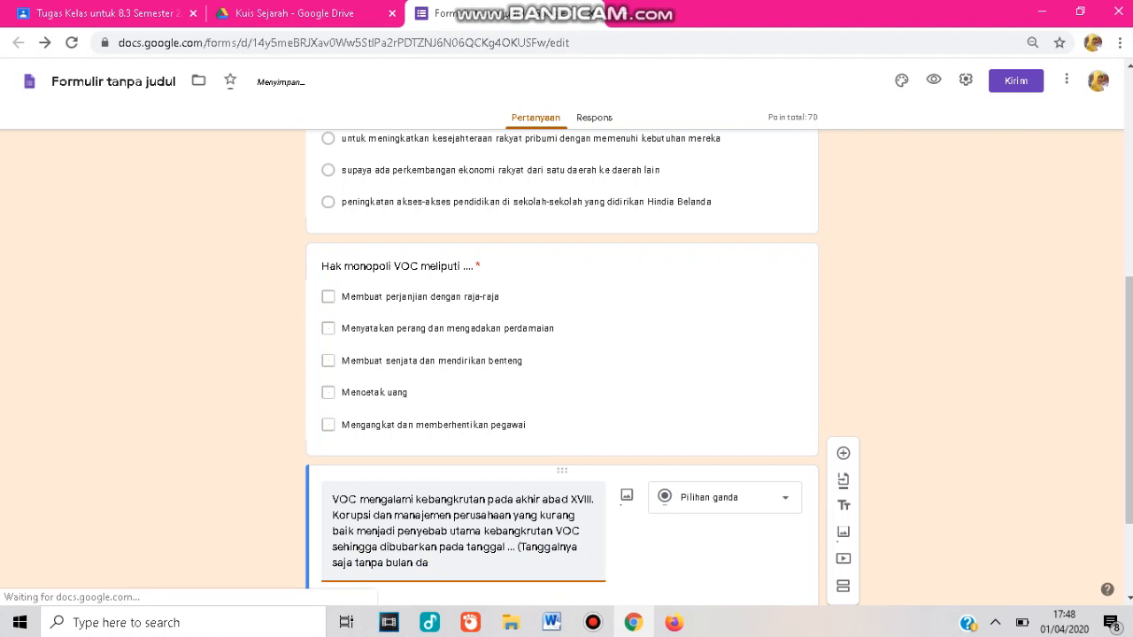
type("n t")
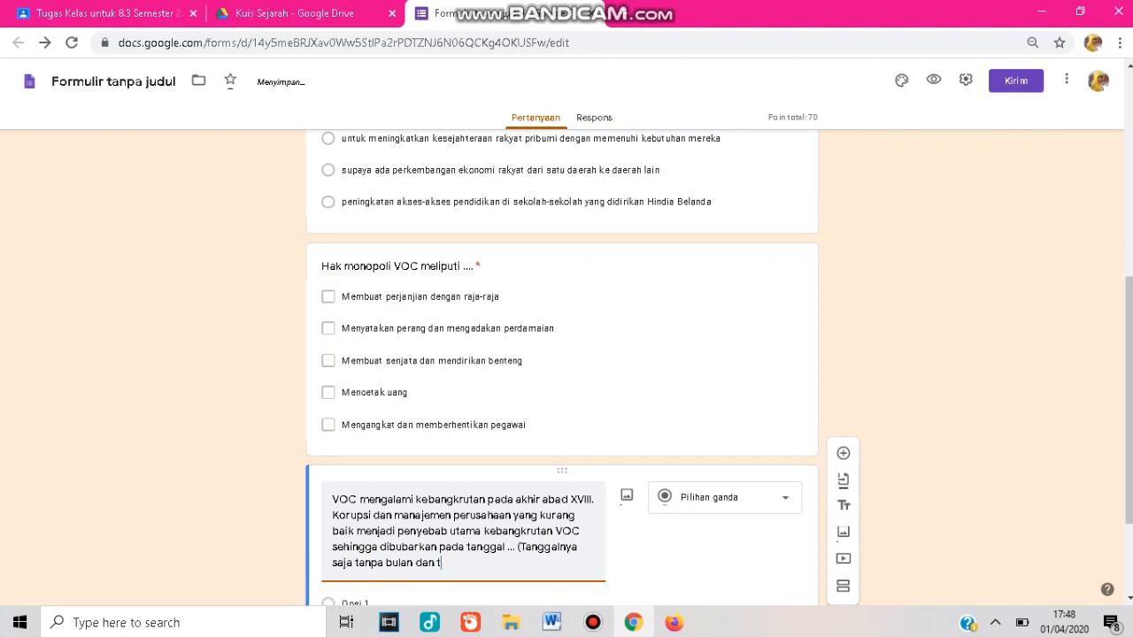
type("ahun)")
Change the new question's type to short answer (Jawaban singkat).
left_click_drag(1128, 396, 1129, 472)
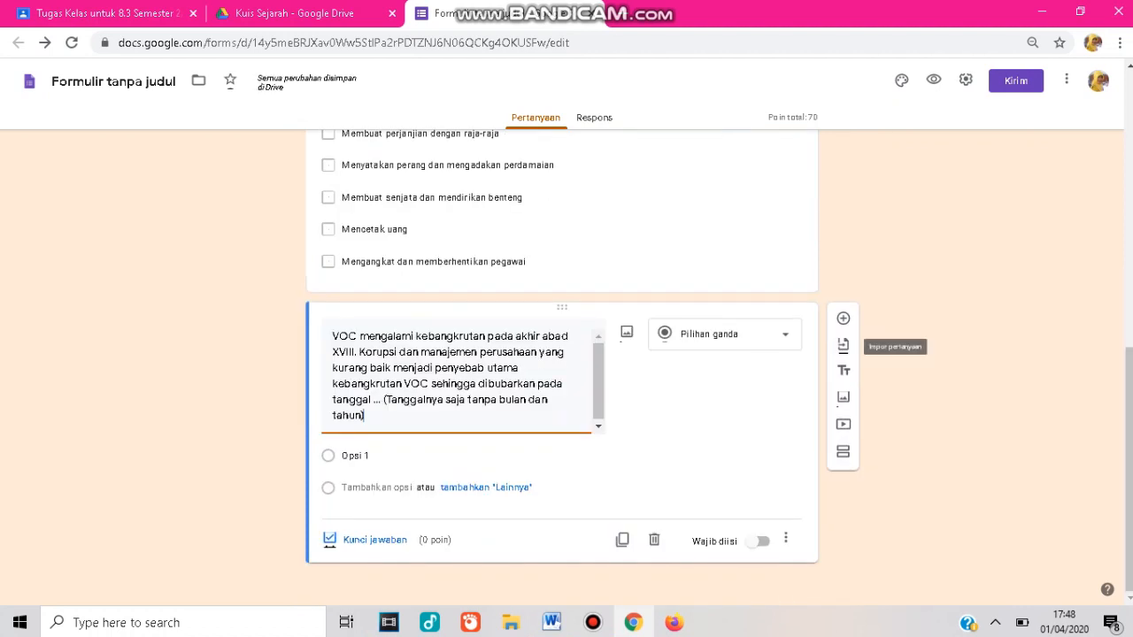
left_click(725, 334)
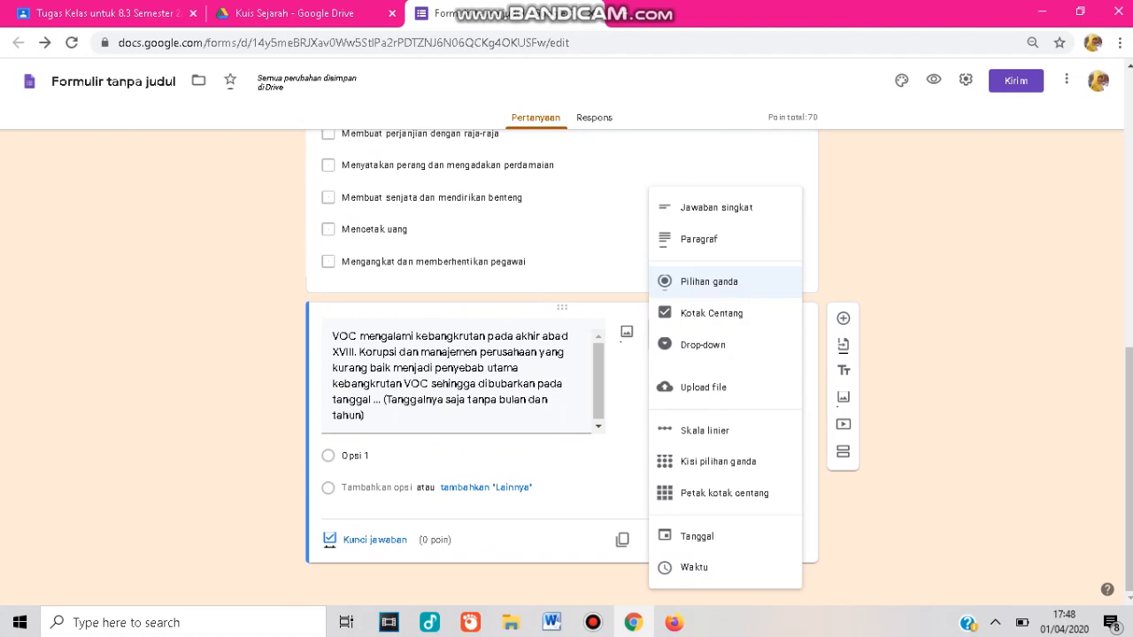
left_click(716, 207)
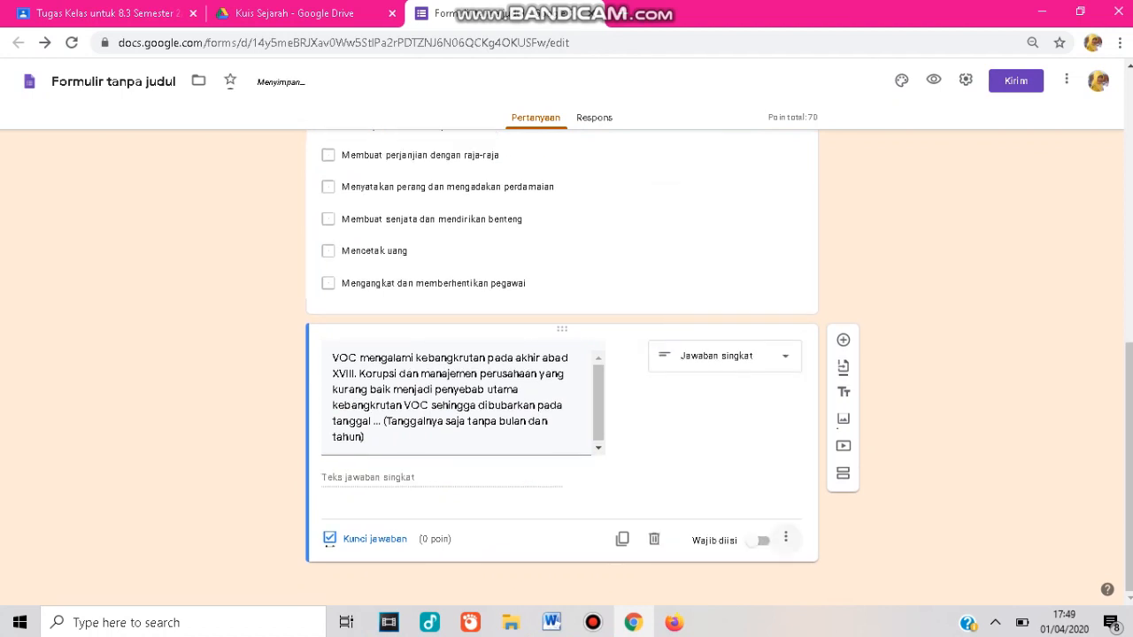
Open the question's answer key and add 31 as an accepted correct answer.
left_click(786, 538)
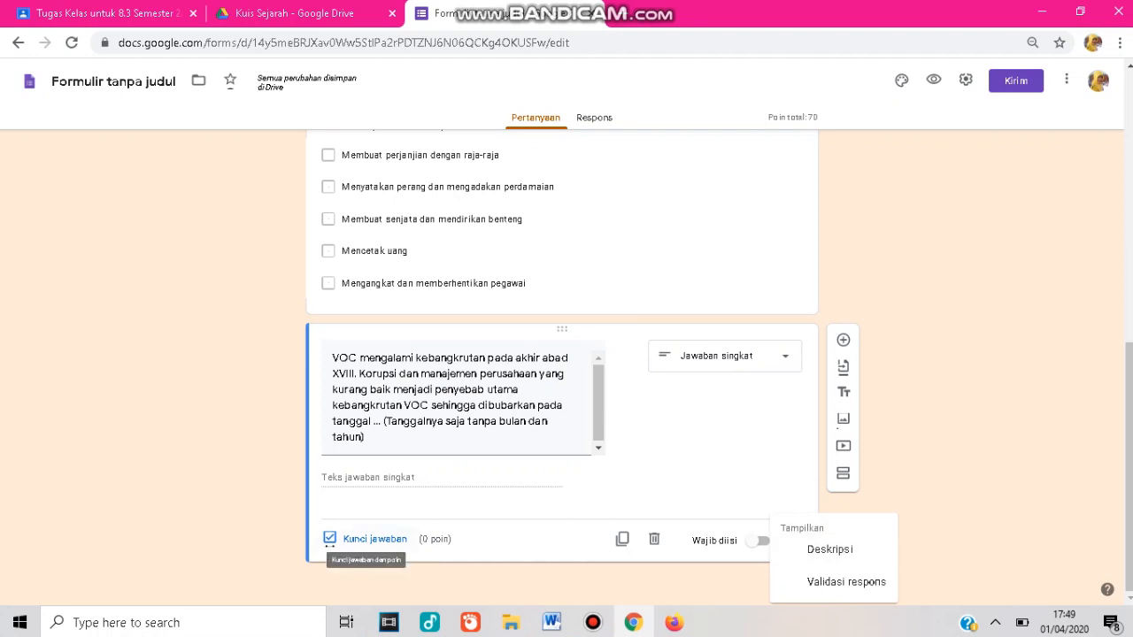
left_click(329, 545)
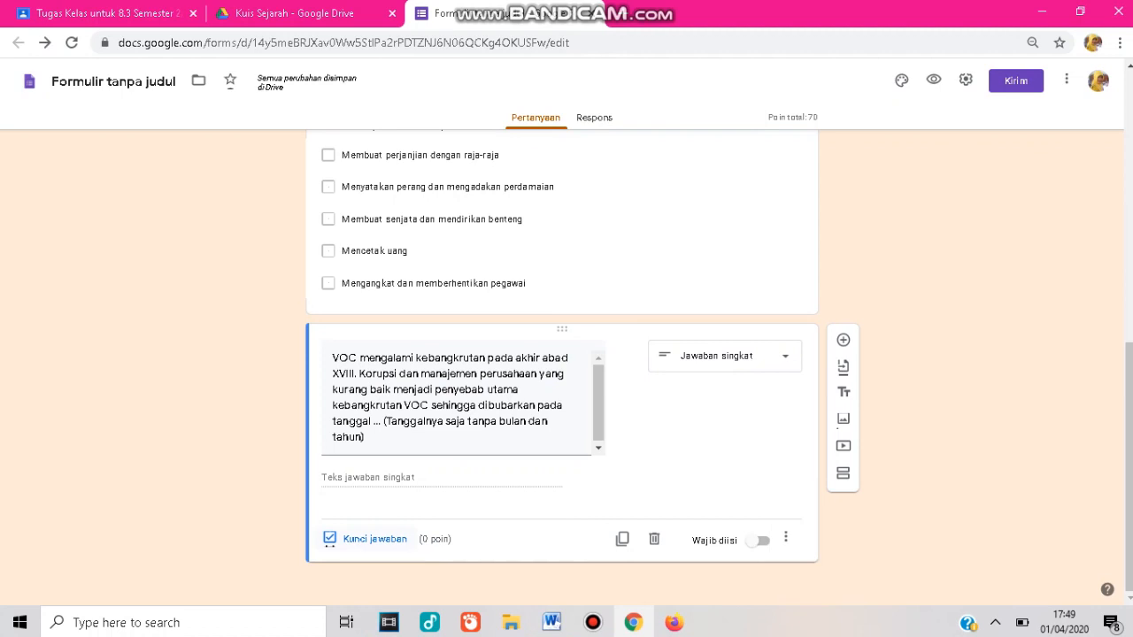
left_click(359, 539)
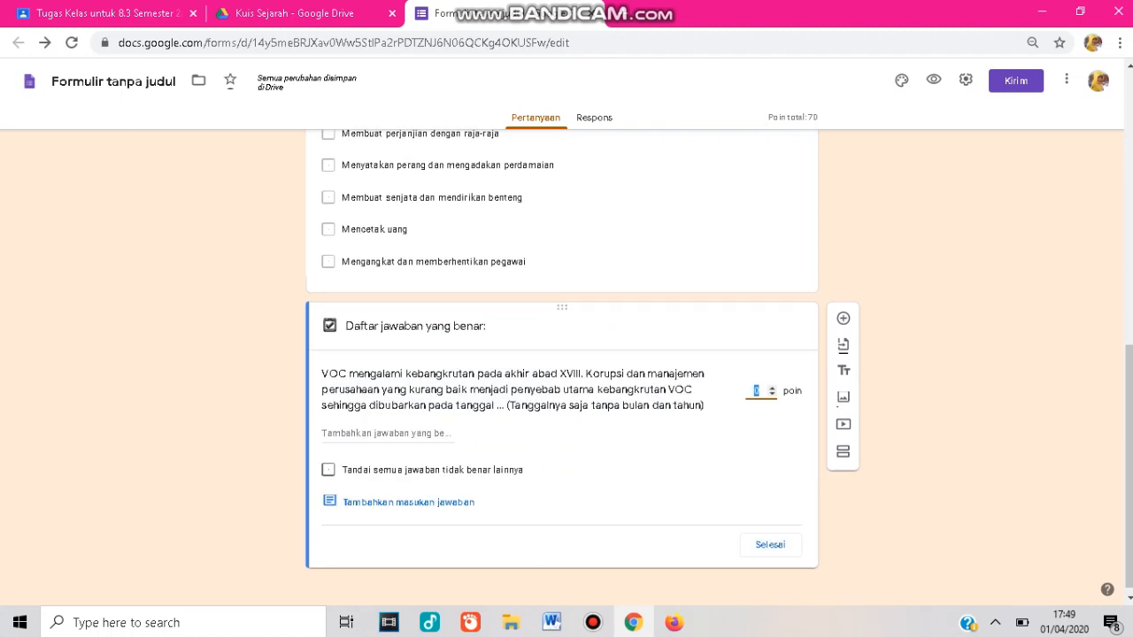
left_click(389, 434)
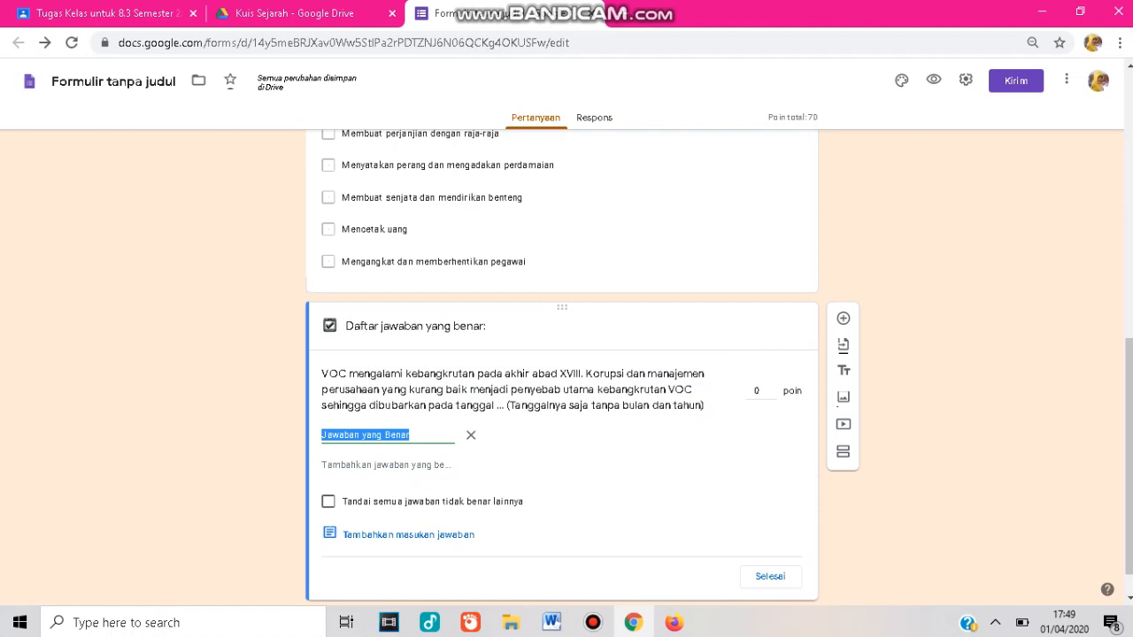
type("31")
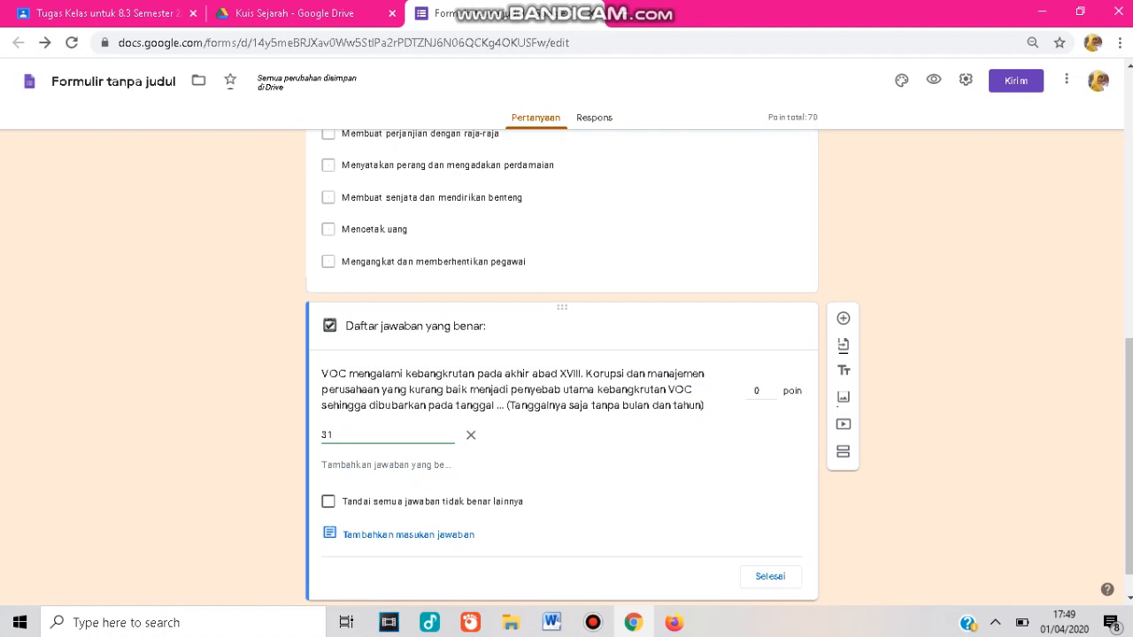
key("Return")
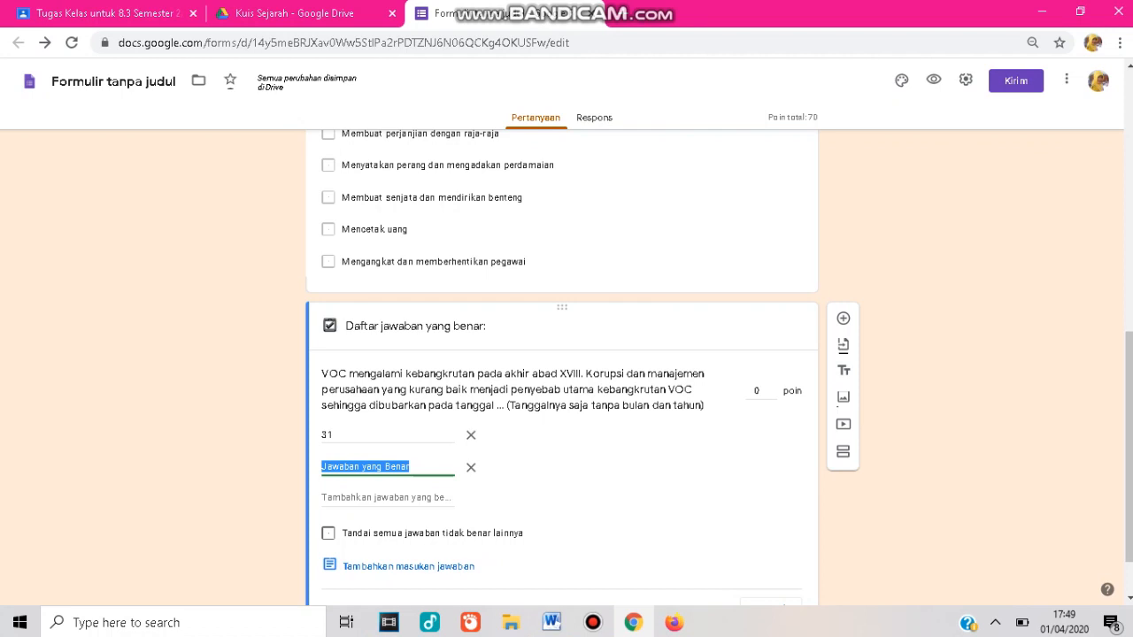
Add 'Tigapuluh satu' and 'Tiga puluh satu' as further accepted correct answers.
type("Tig")
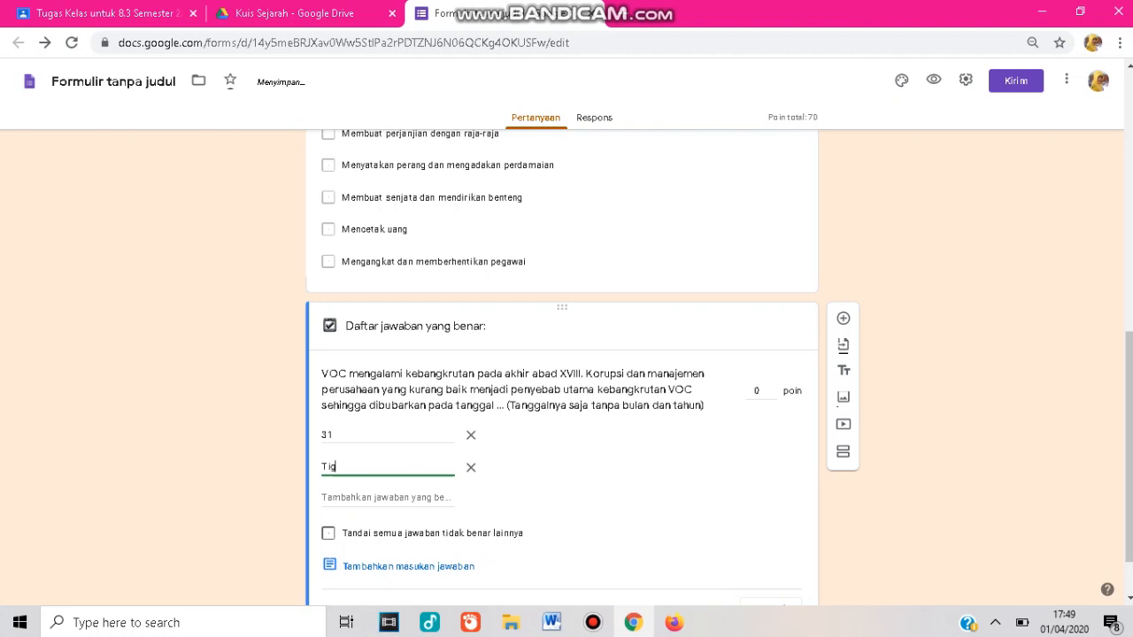
type("apuluh satu")
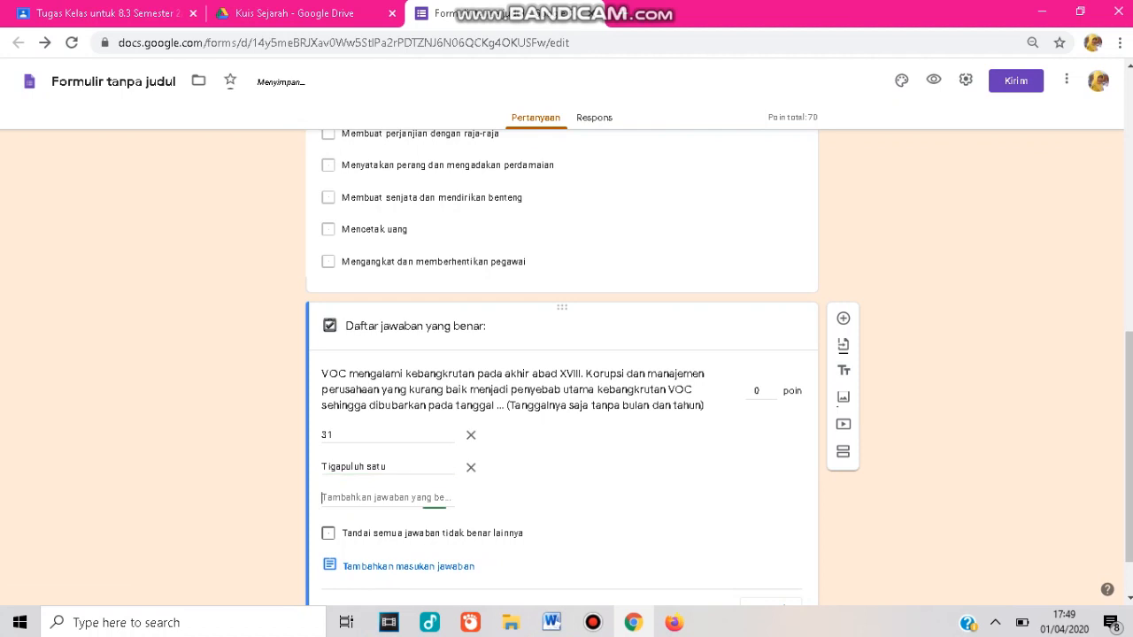
key("Return")
type("Ti")
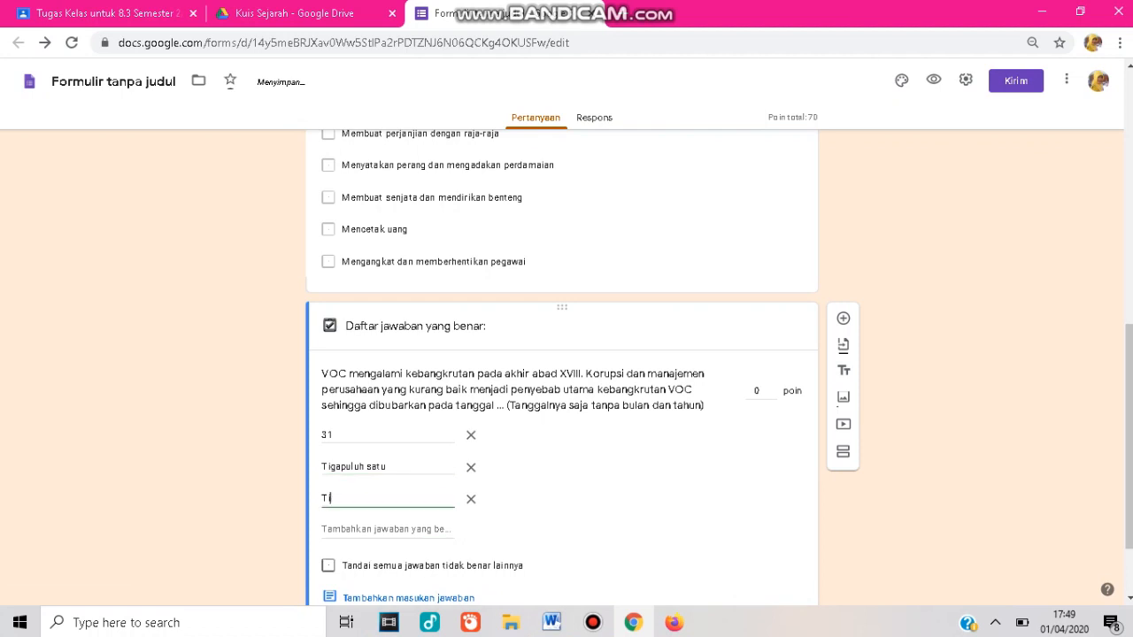
type("ga ")
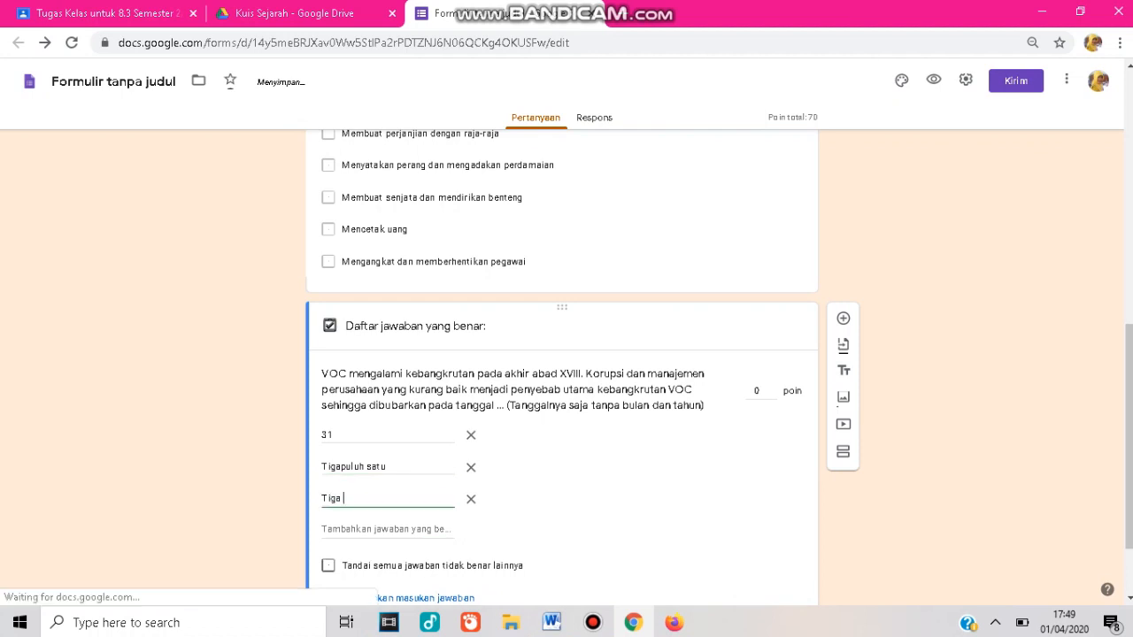
type("pulu")
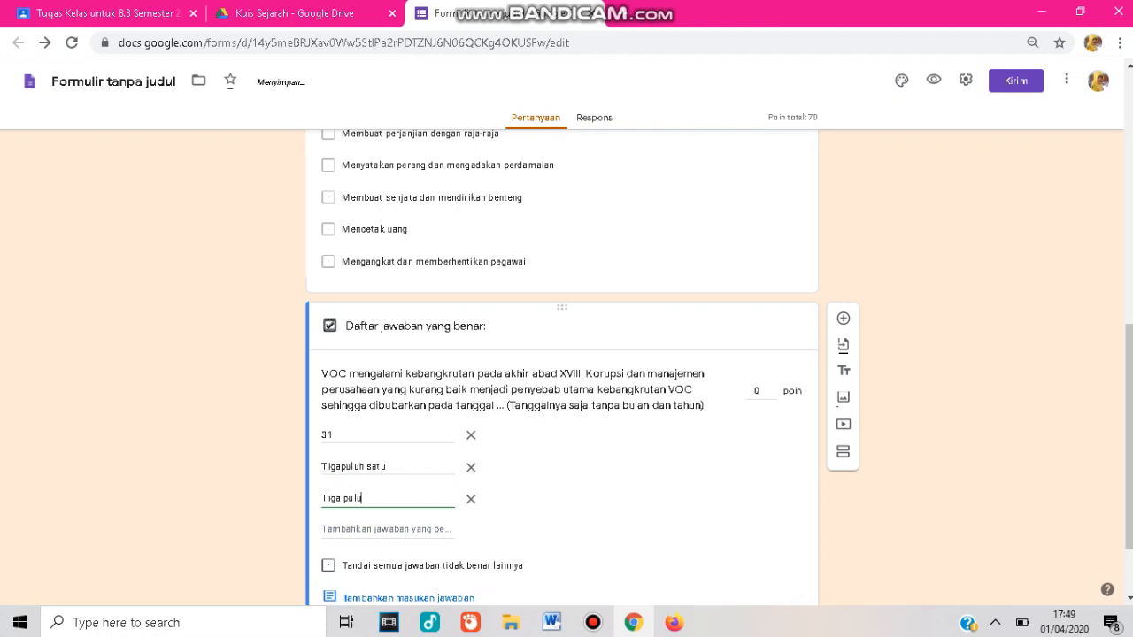
type("h satu")
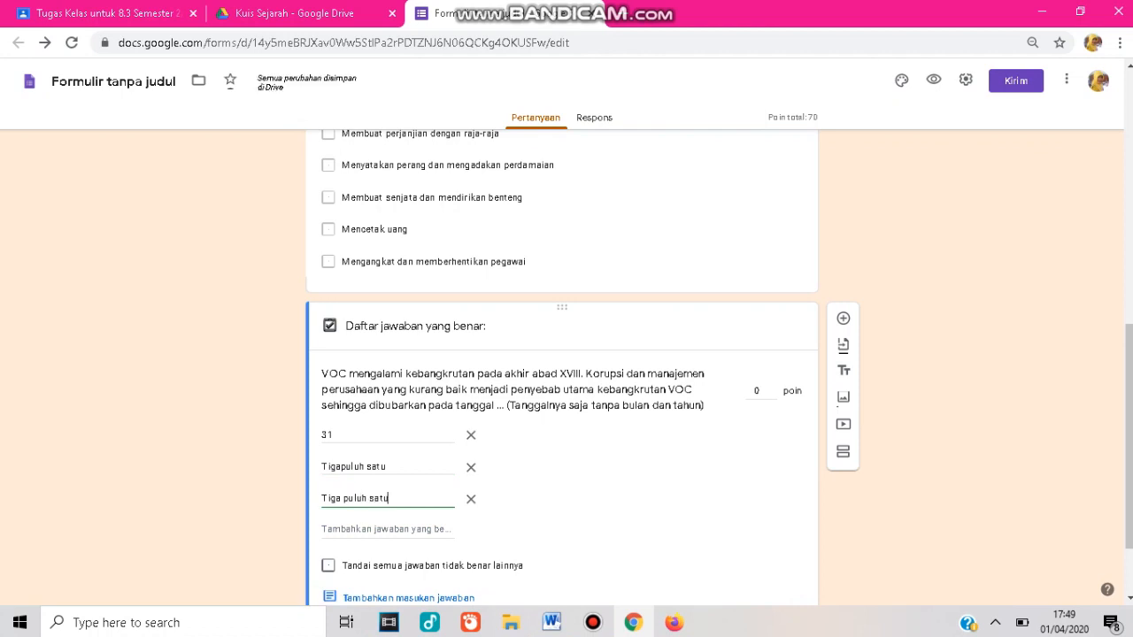
key("Return")
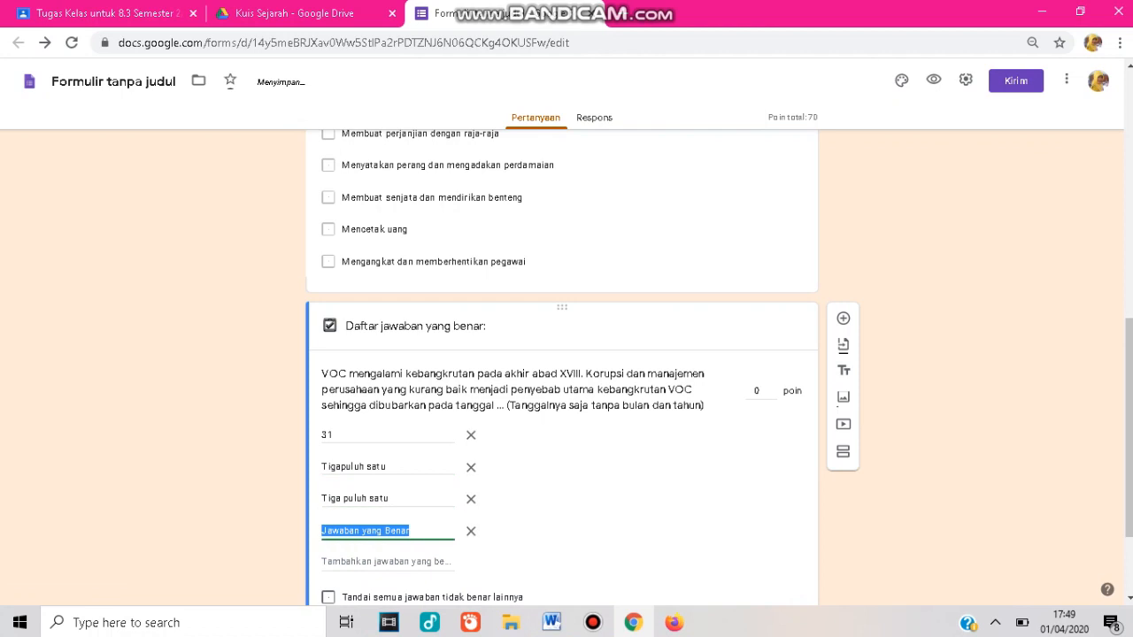
Add 'Tigapuluhsatu' and 'tiga puluhsatu' as further accepted correct answers.
type("Tiga")
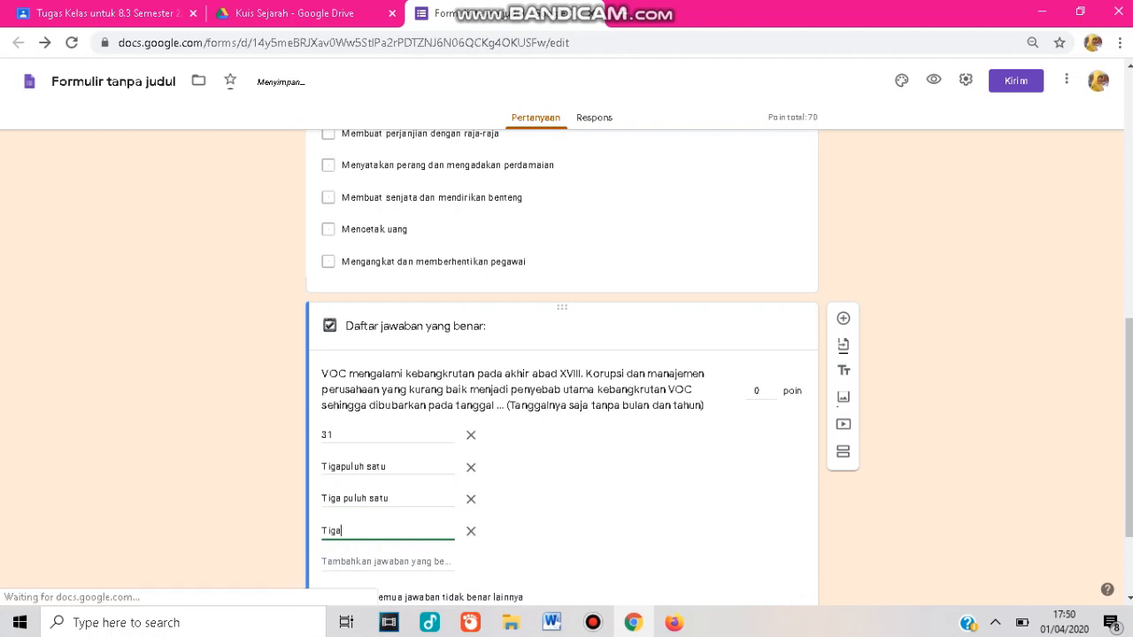
type("puluhsatu")
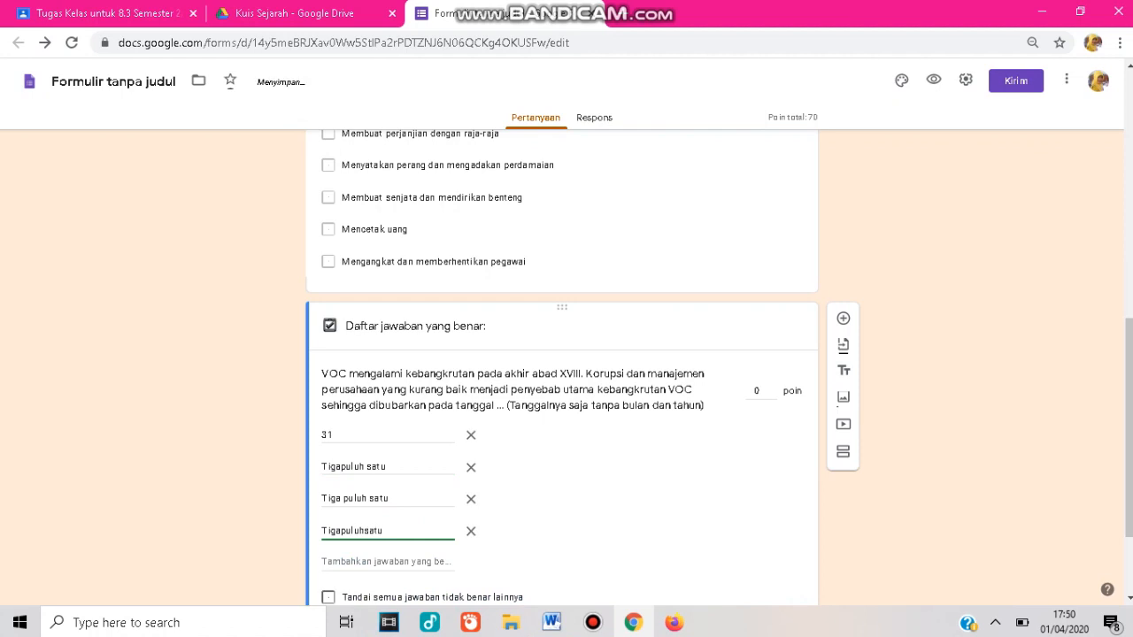
key("Return")
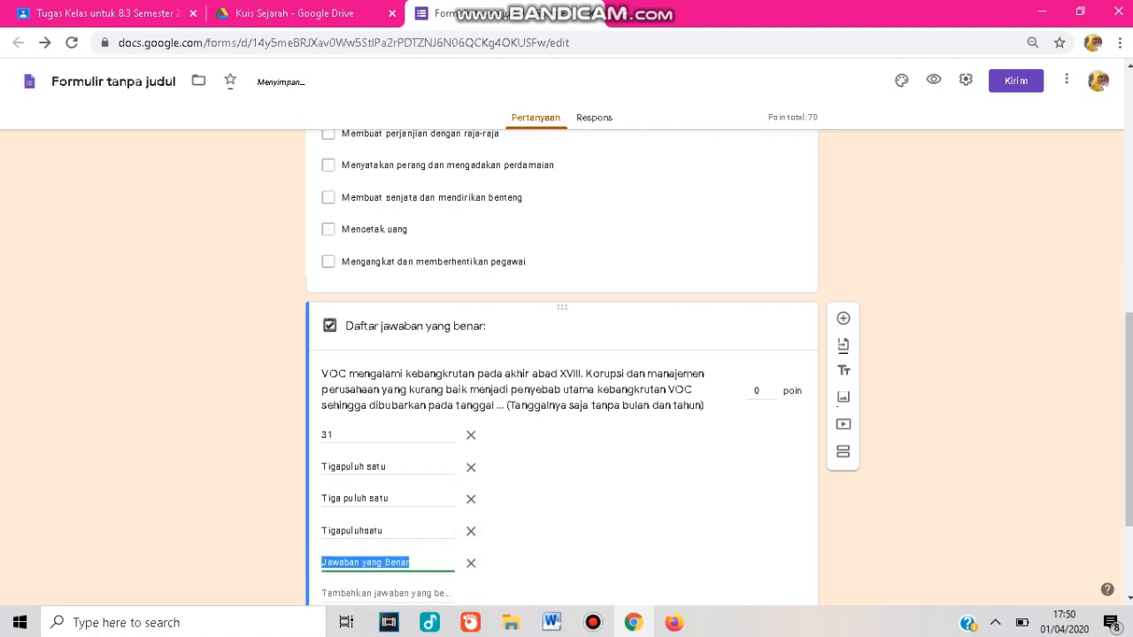
type("tiga ")
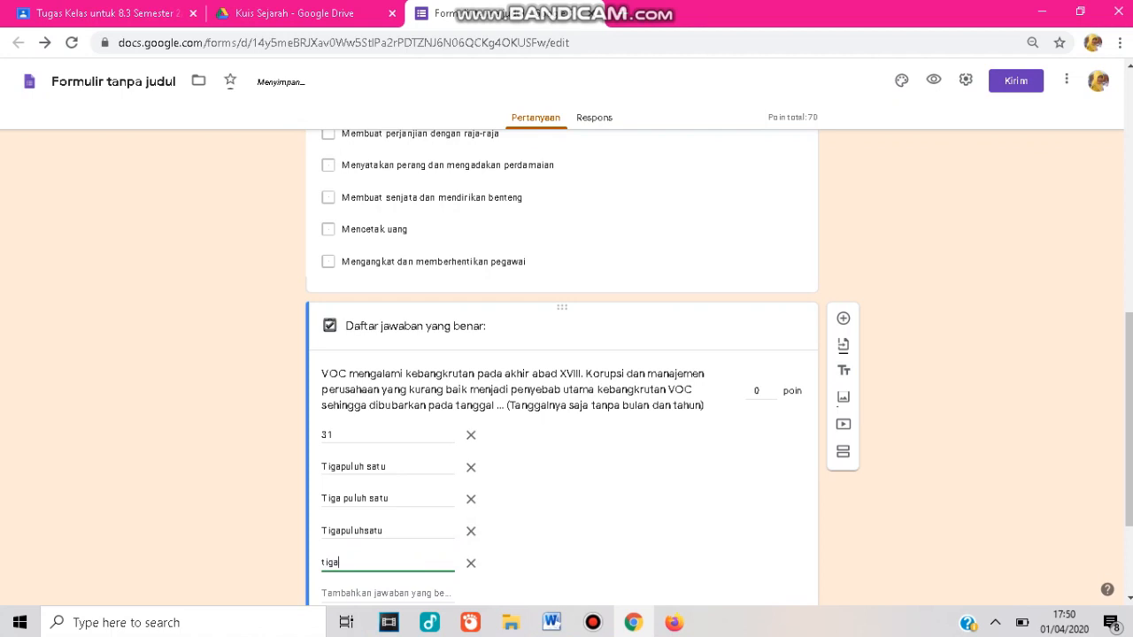
type("puluhsatu")
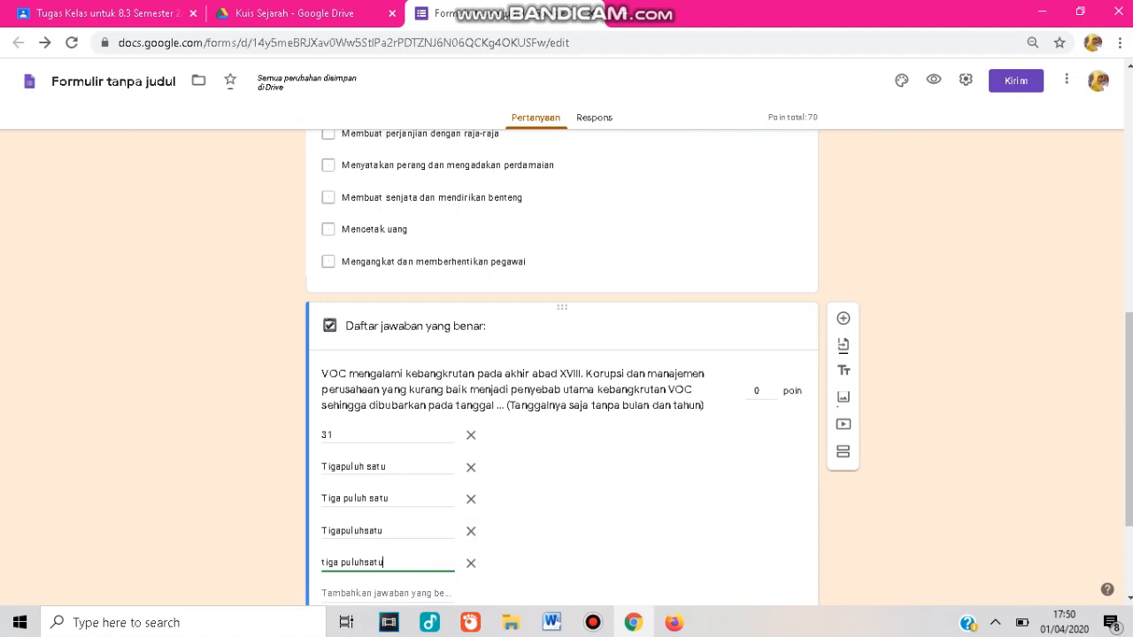
key("Return")
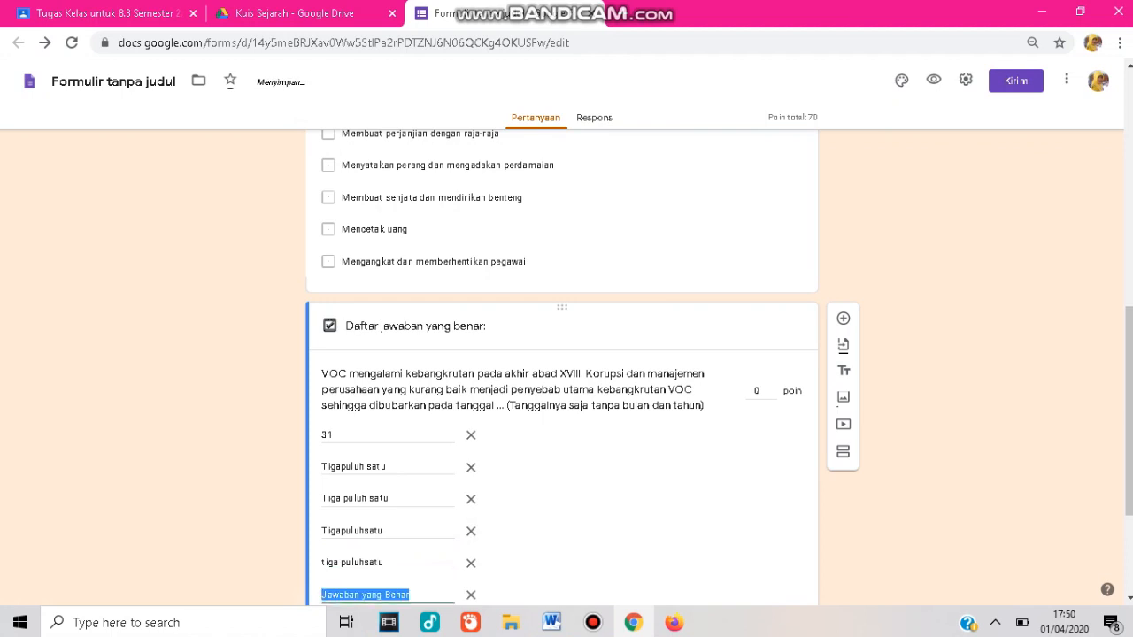
Start entering the Roman numeral XXX as another accepted correct answer.
type("xxx")
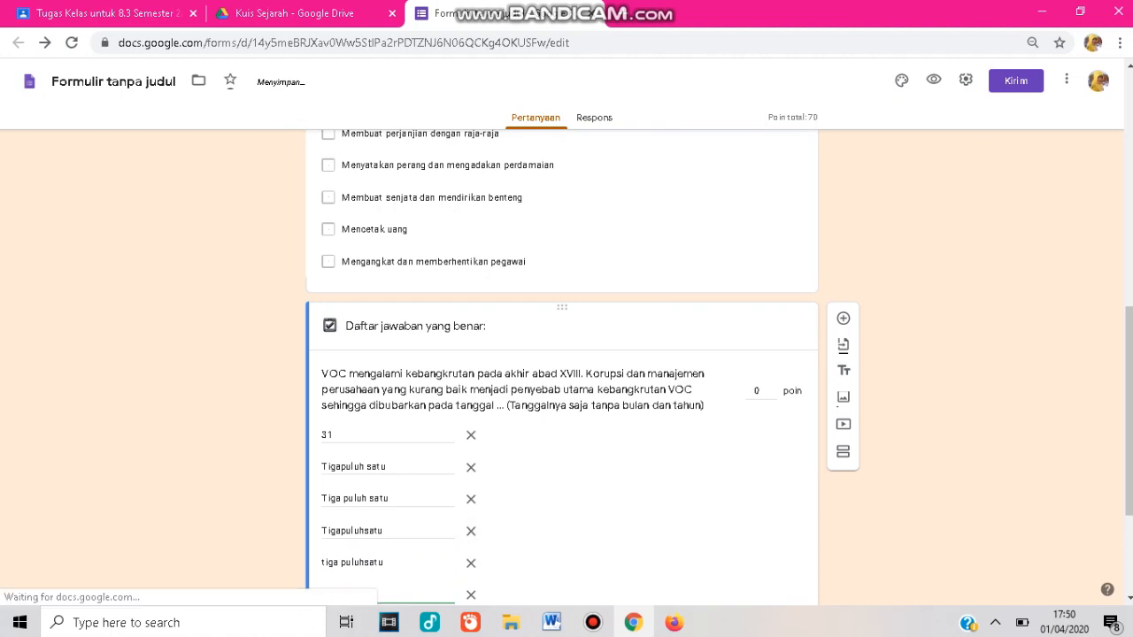
scroll(562, 367, "down", 2)
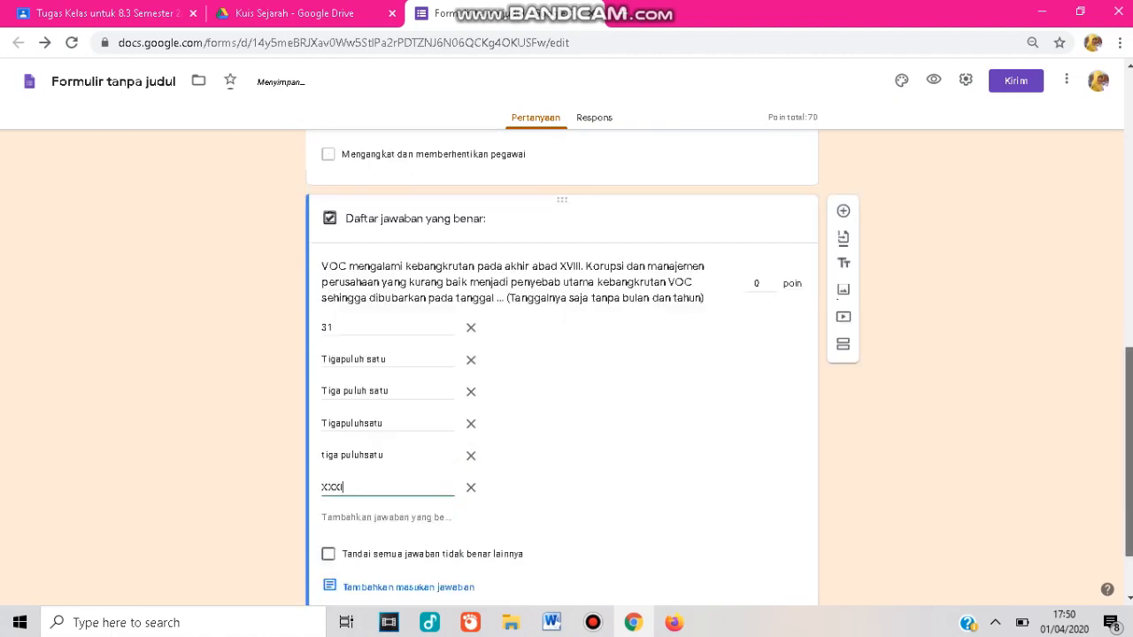
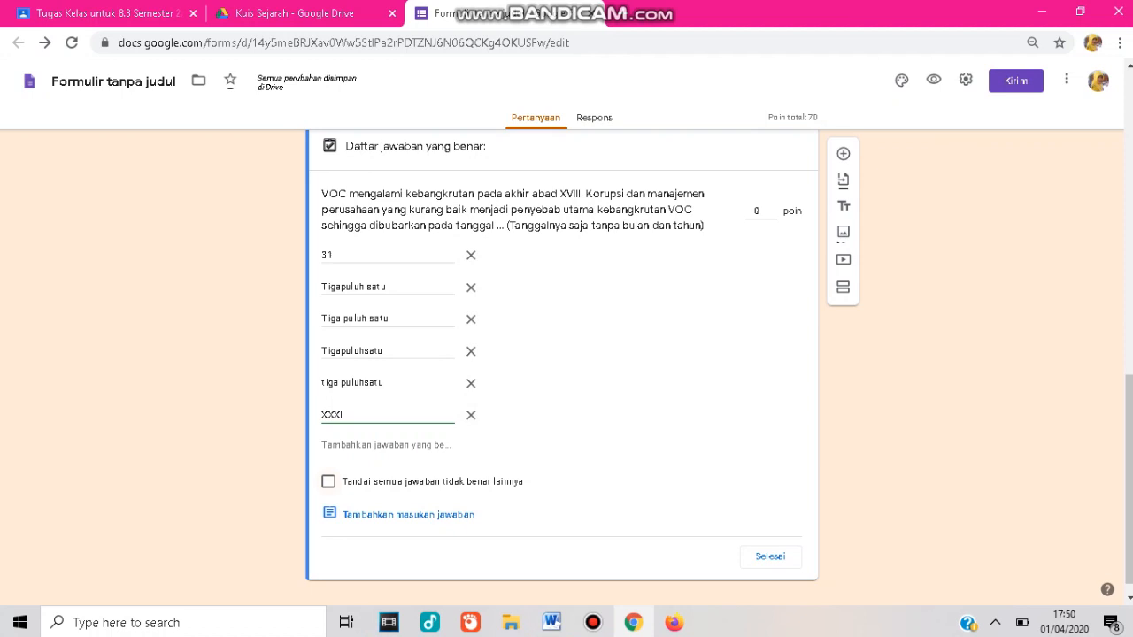
Mark all other answers incorrect, give the question 30 points, finish the answer key, and make the question required.
left_click(328, 481)
left_click(758, 212)
type("30")
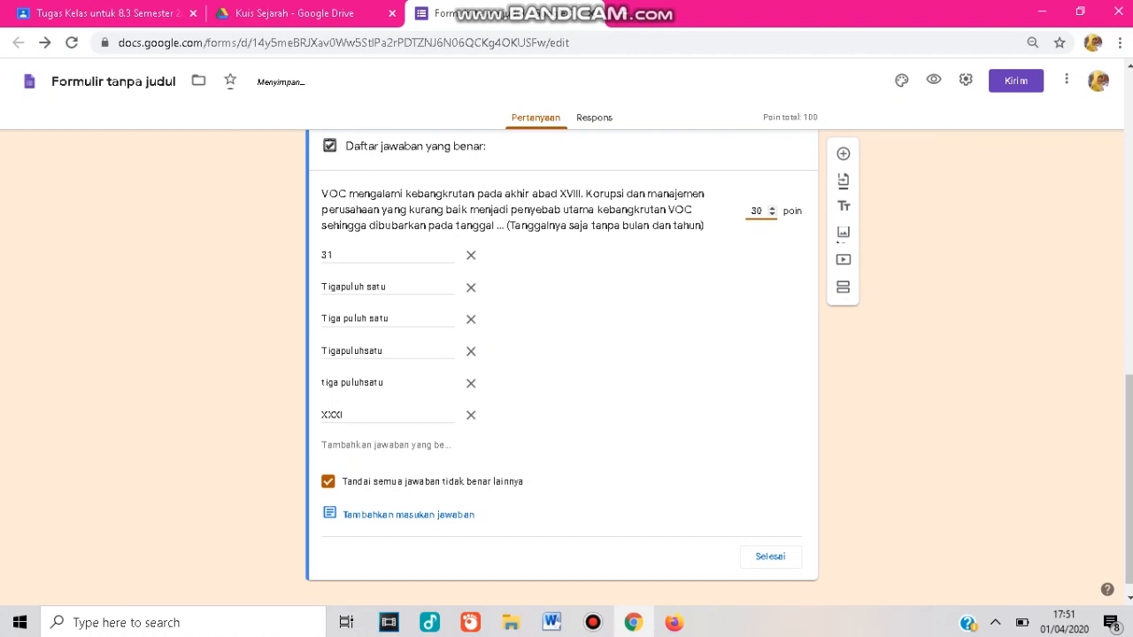
left_click(770, 556)
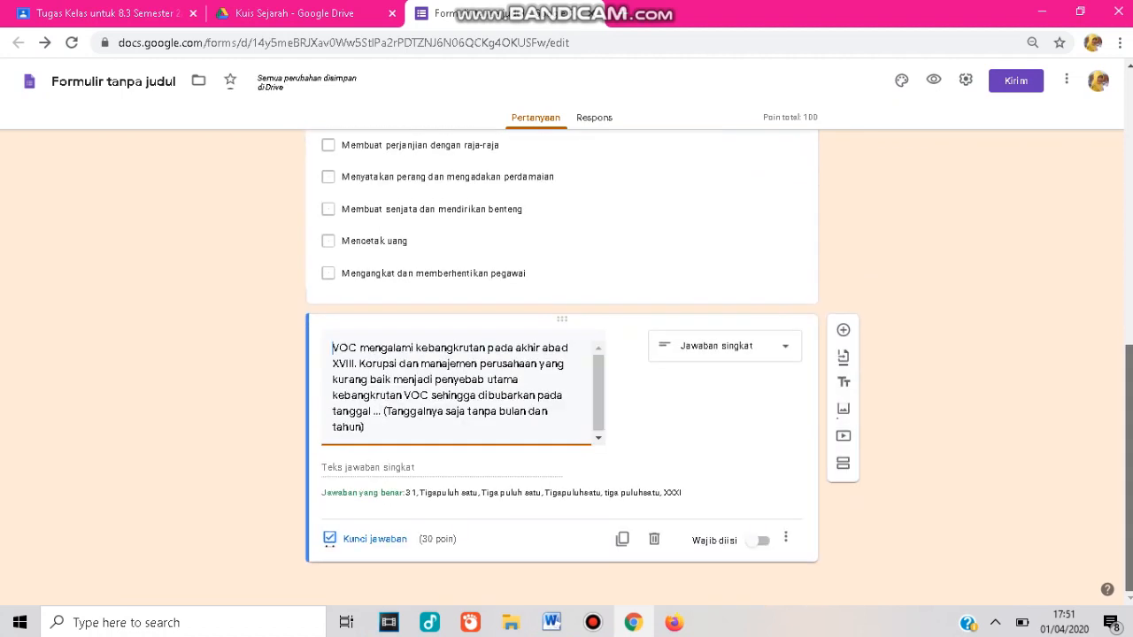
left_click(758, 540)
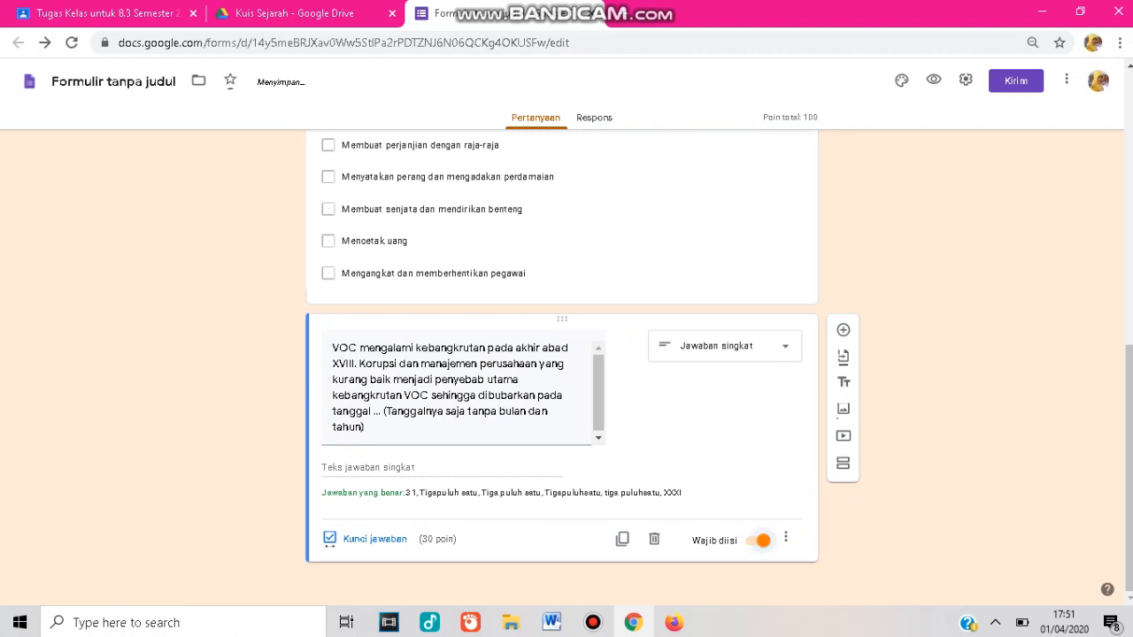
Scroll through the form from its title to review the questions.
scroll(562, 367, "up", 10)
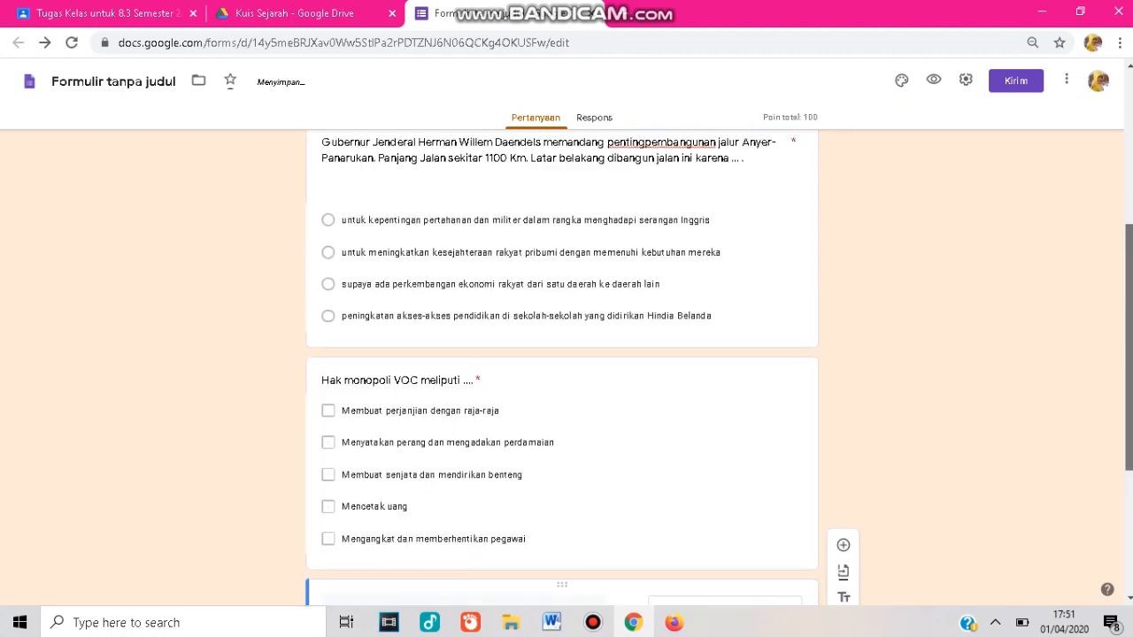
scroll(562, 367, "up", 1)
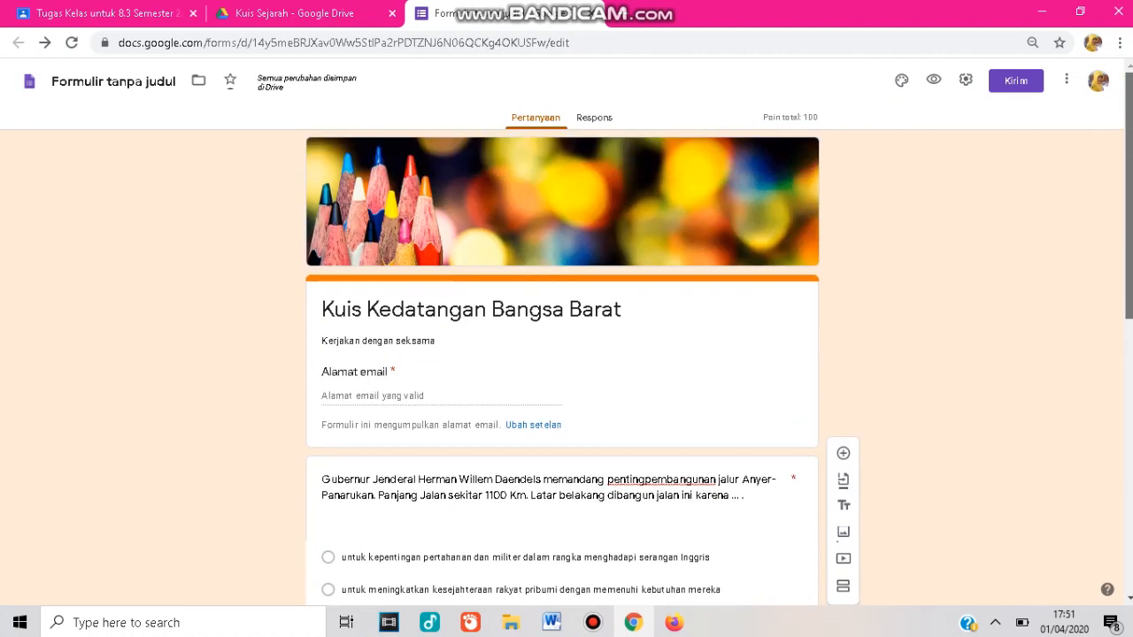
scroll(562, 367, "down", 3)
scroll(562, 368, "up", 3)
scroll(562, 367, "down", 1)
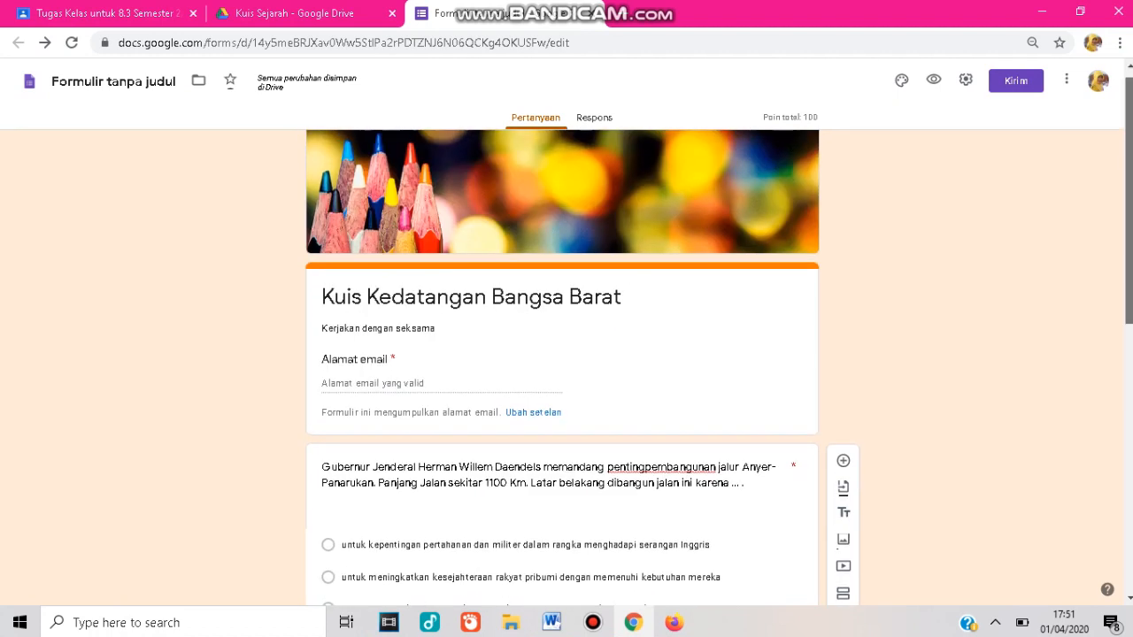
scroll(562, 368, "up", 1)
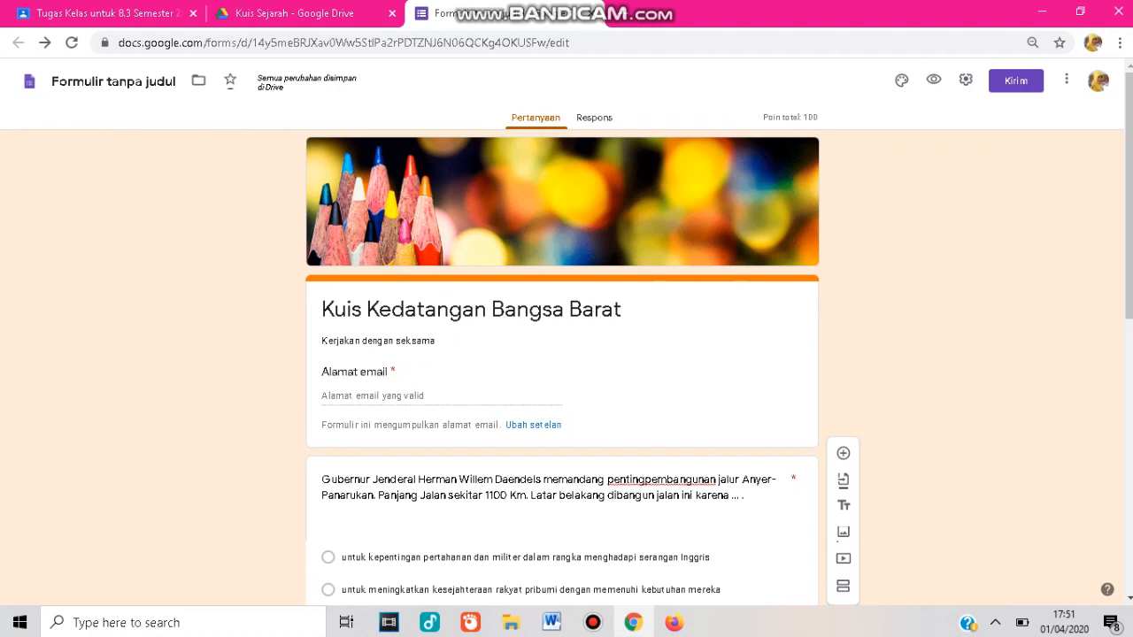
scroll(562, 368, "down", 1)
scroll(562, 367, "up", 1)
Switch to the Google Classroom tab and return to class 8.3's classwork page.
left_click(590, 14)
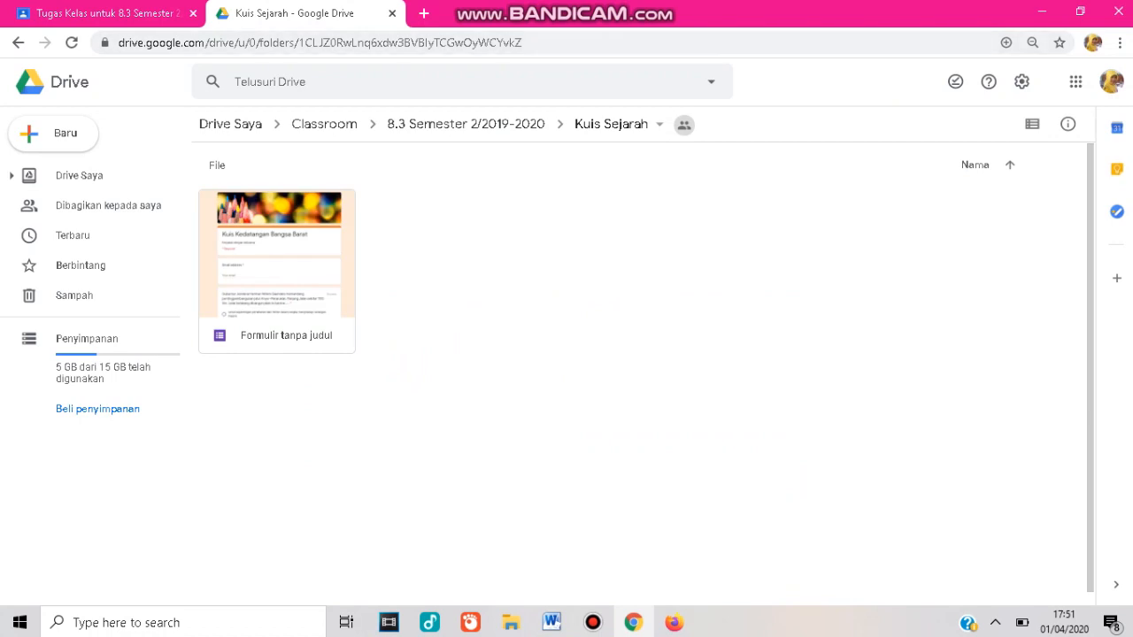
key("ctrl+Tab")
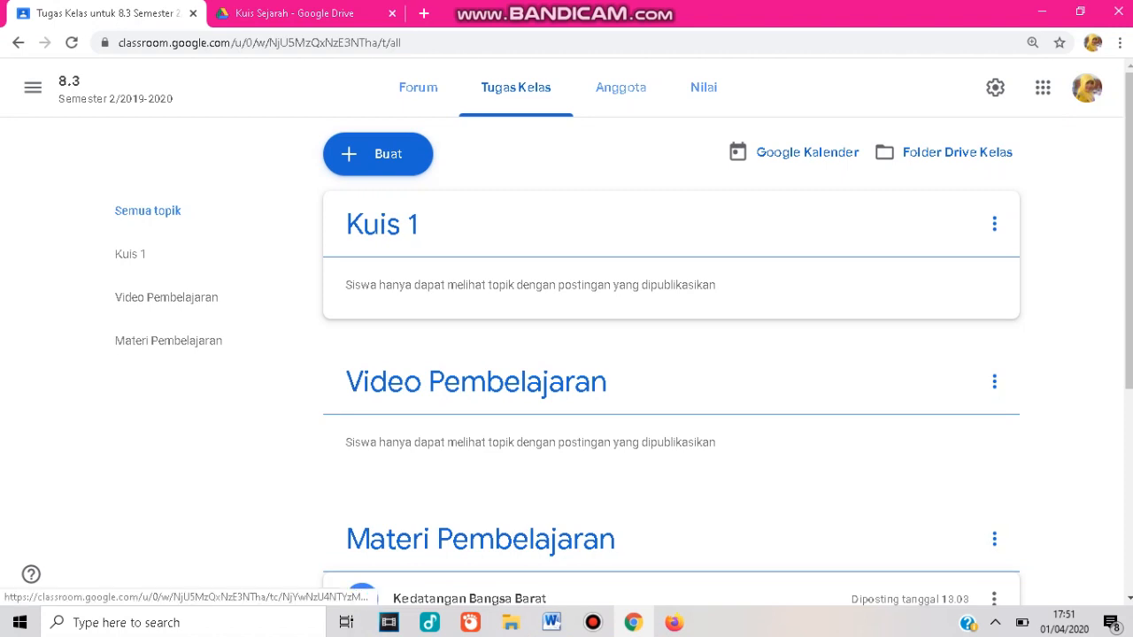
left_click(382, 225)
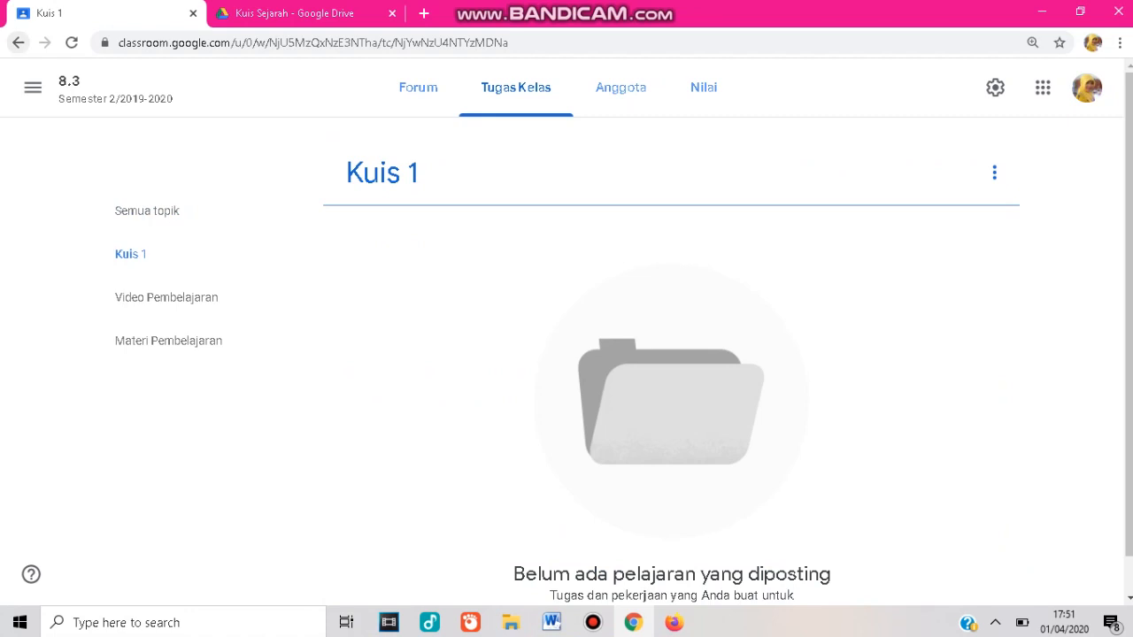
left_click(18, 42)
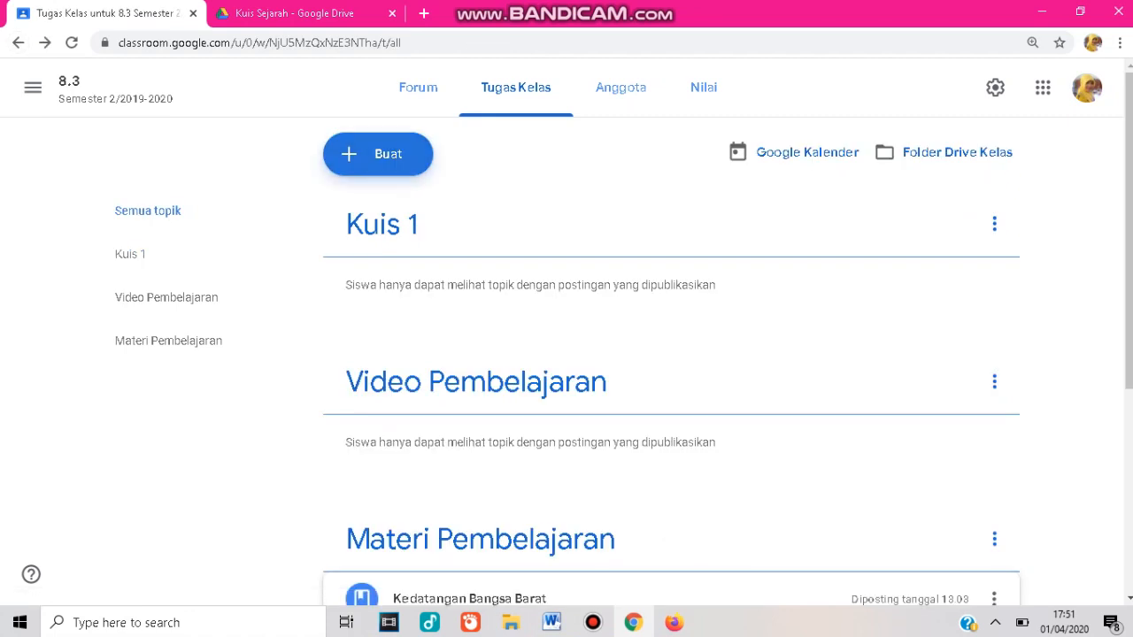
Create a new assignment titled 'Kuis Kedatangan Bangsa Barat'.
left_click(378, 154)
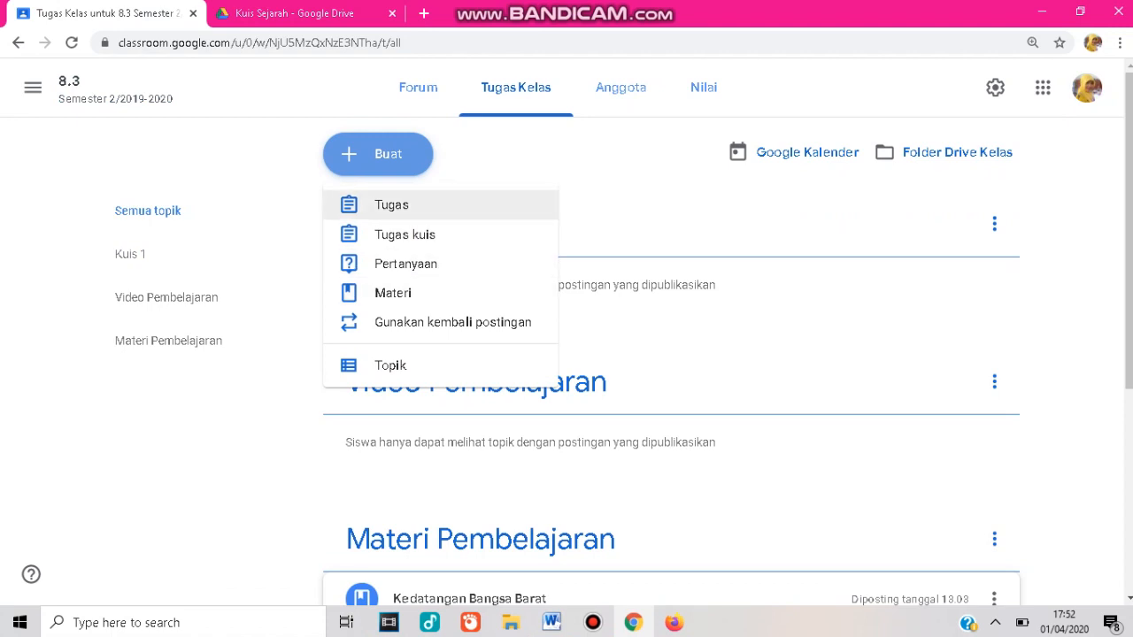
left_click(391, 204)
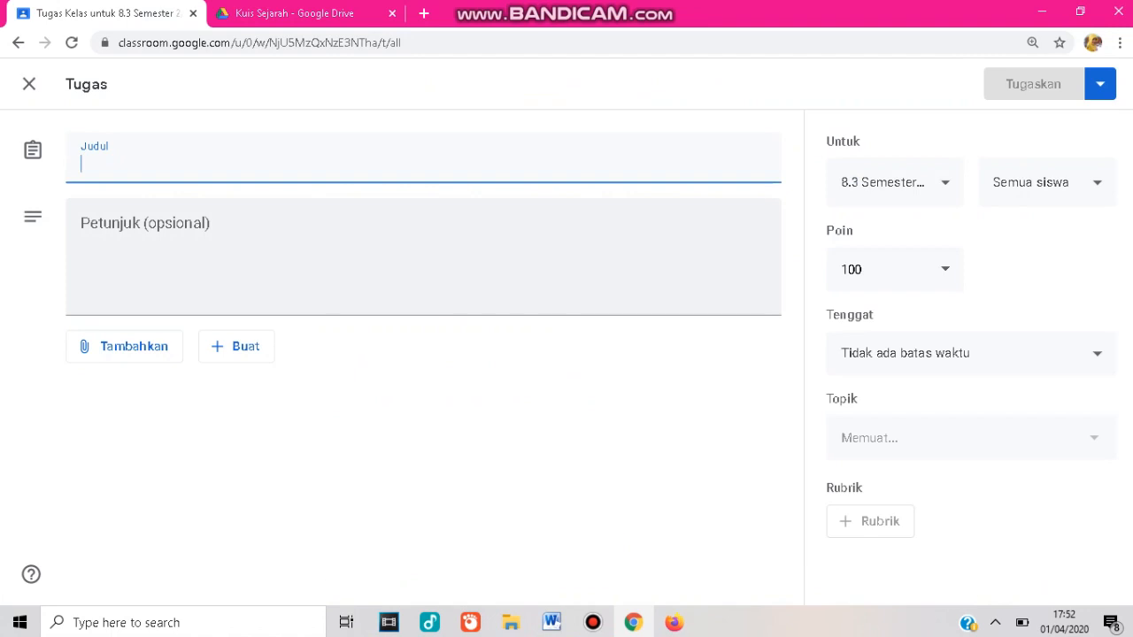
type("Kuis")
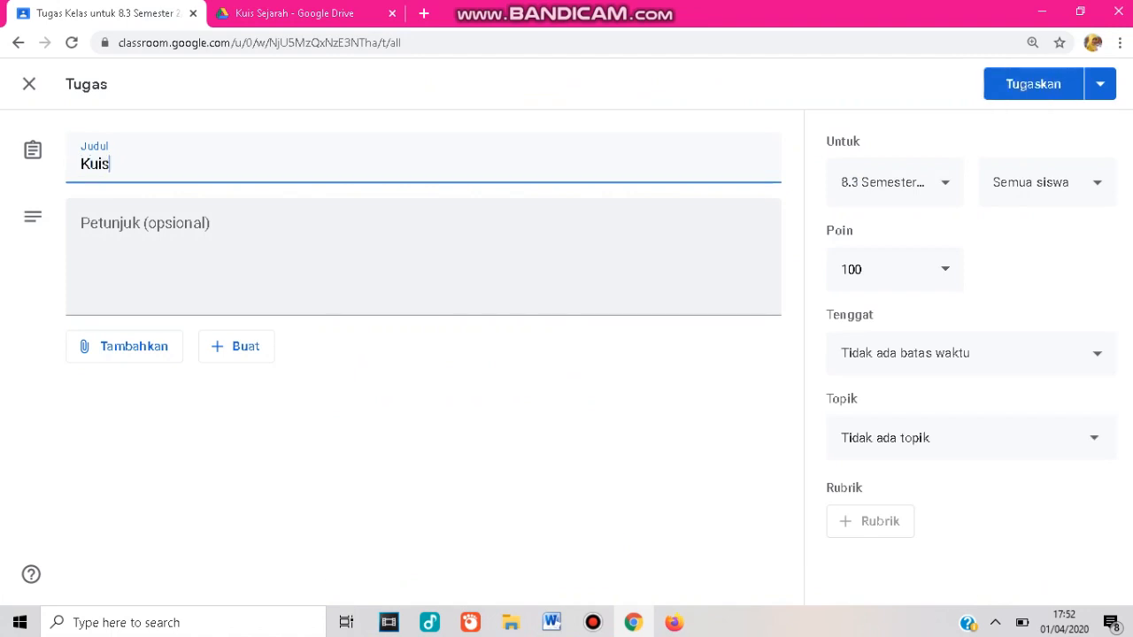
type(" Kedatangan Bang")
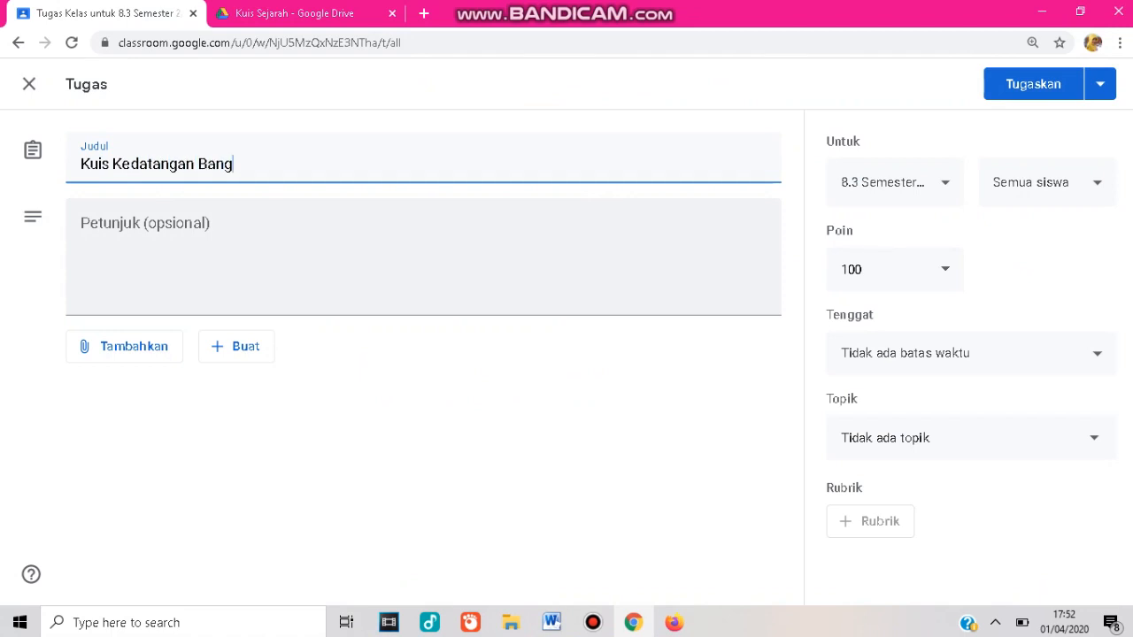
type("sa Barat")
key("Tab")
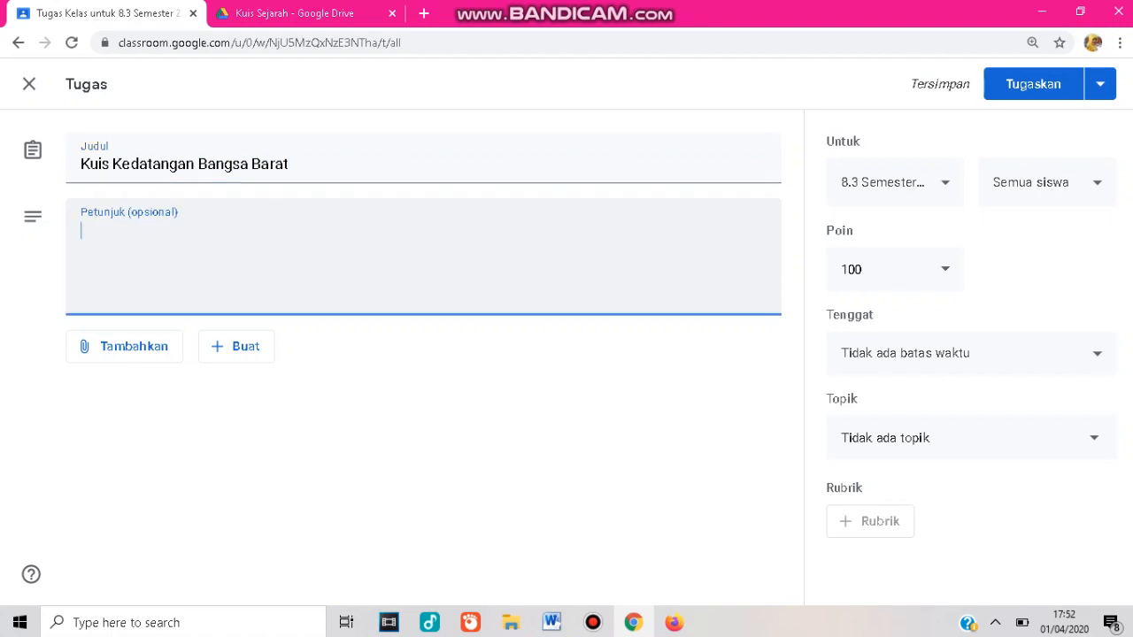
Enter the instructions 'Kerjakan soal berikut ini dengan jawaban yang benar'.
type("Kerja")
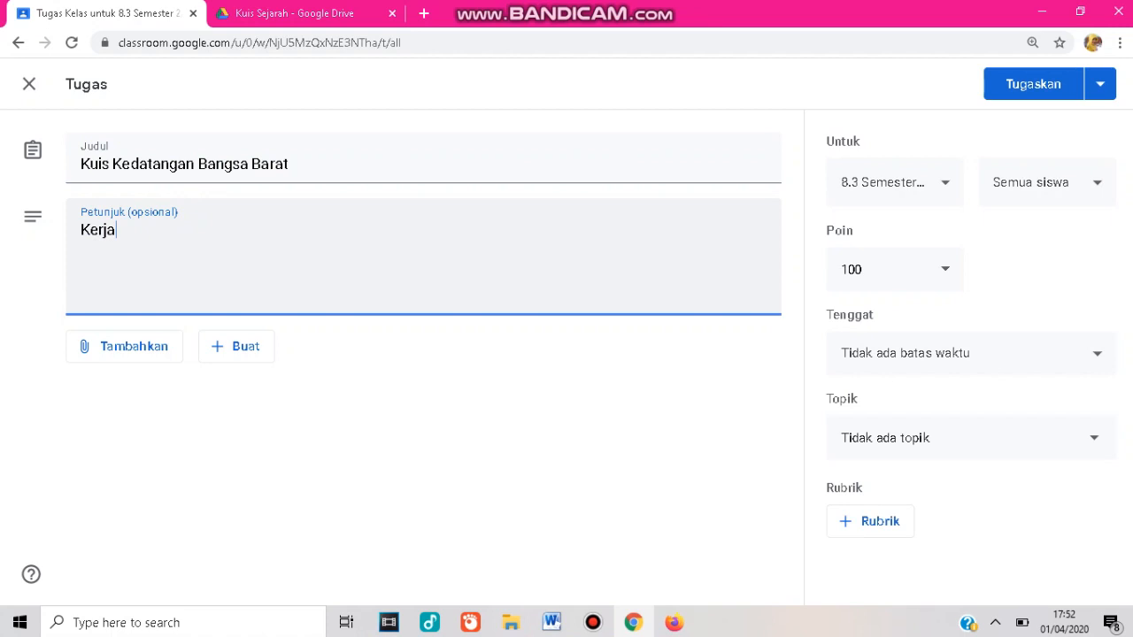
type("kan soal berikut")
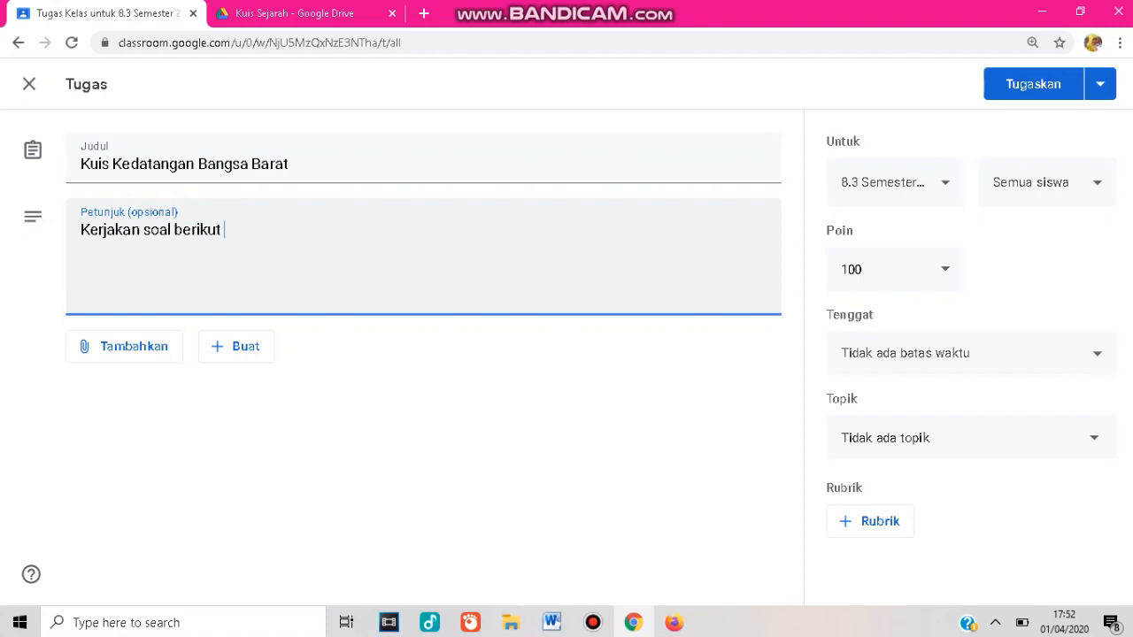
type(" ini dengan jawab")
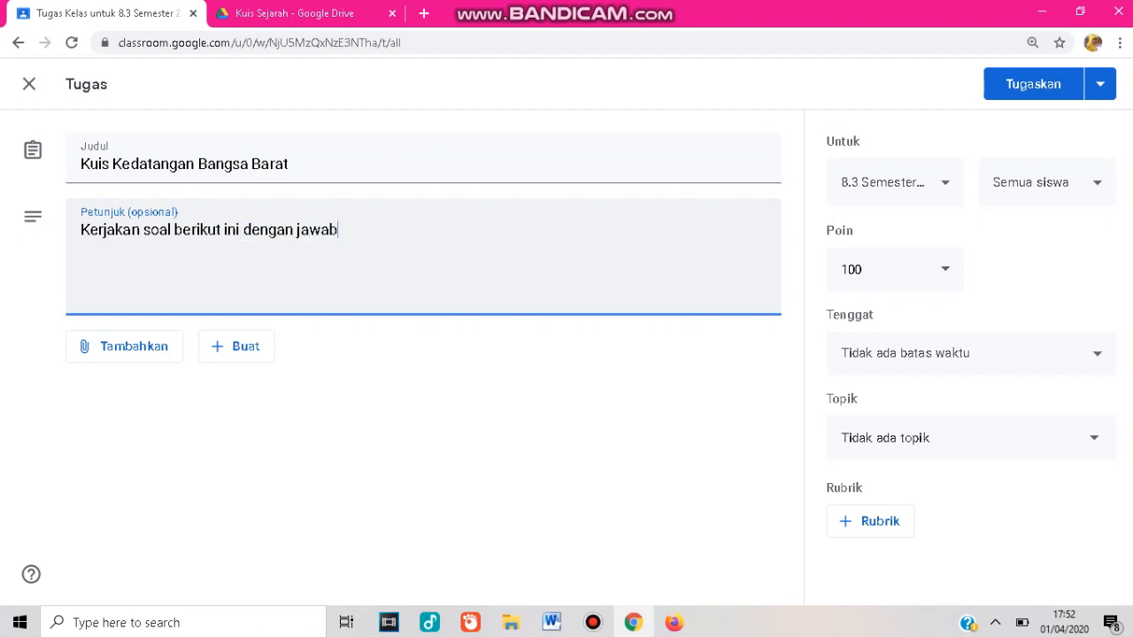
type("an yang benar")
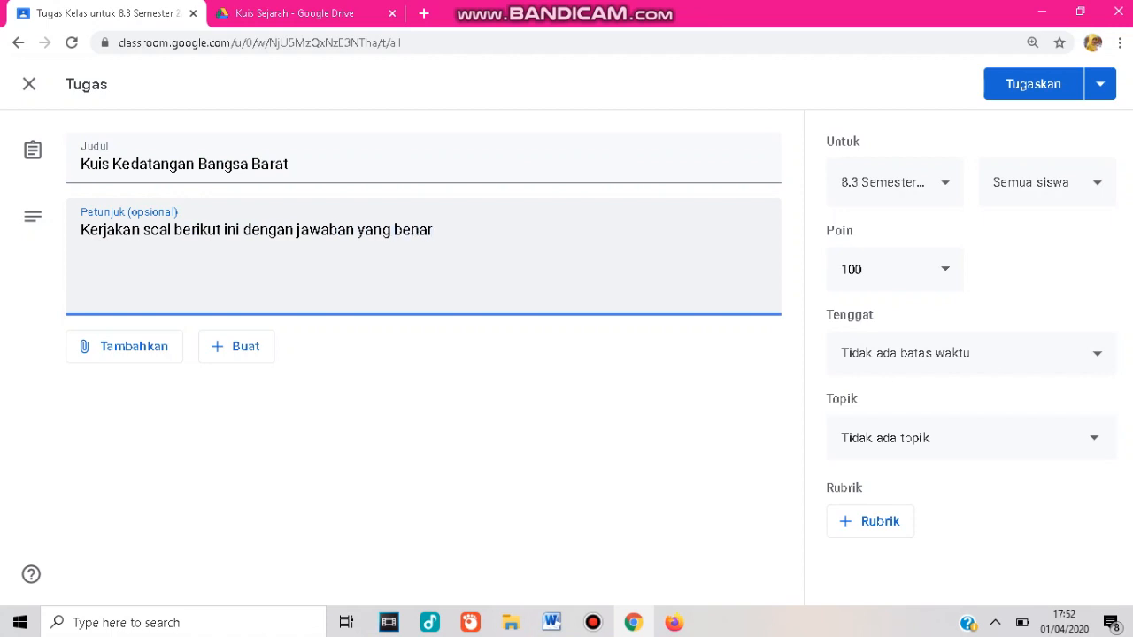
Attach the quiz form from Drive folder Classroom > 8.3 Semester 2/2019-2020 > Kuis Sejarah.
left_click(124, 346)
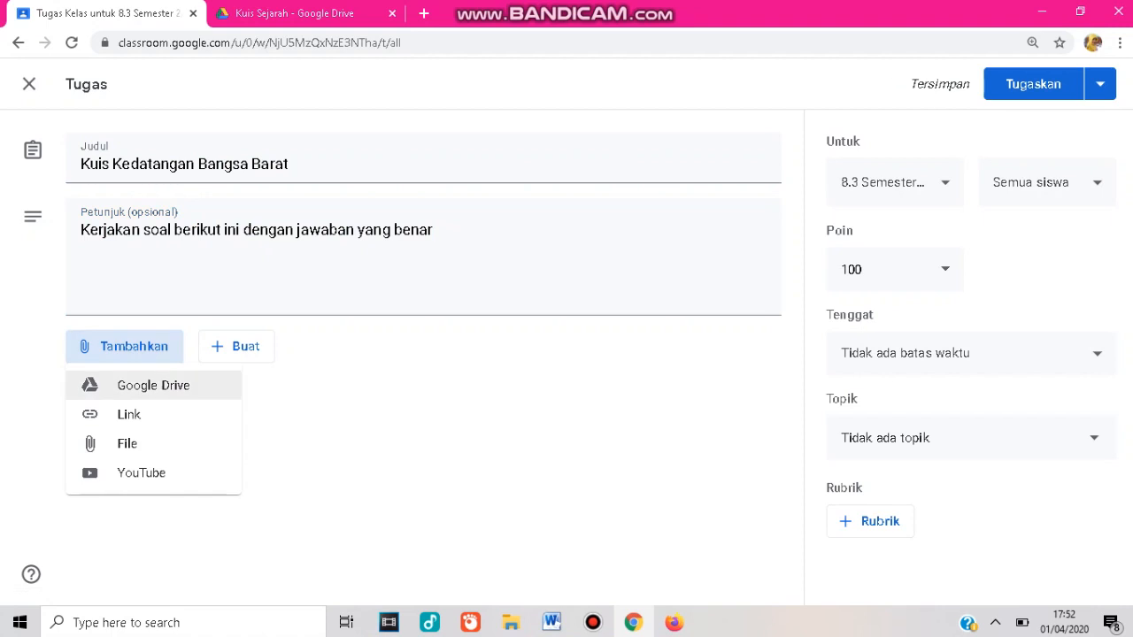
left_click(153, 386)
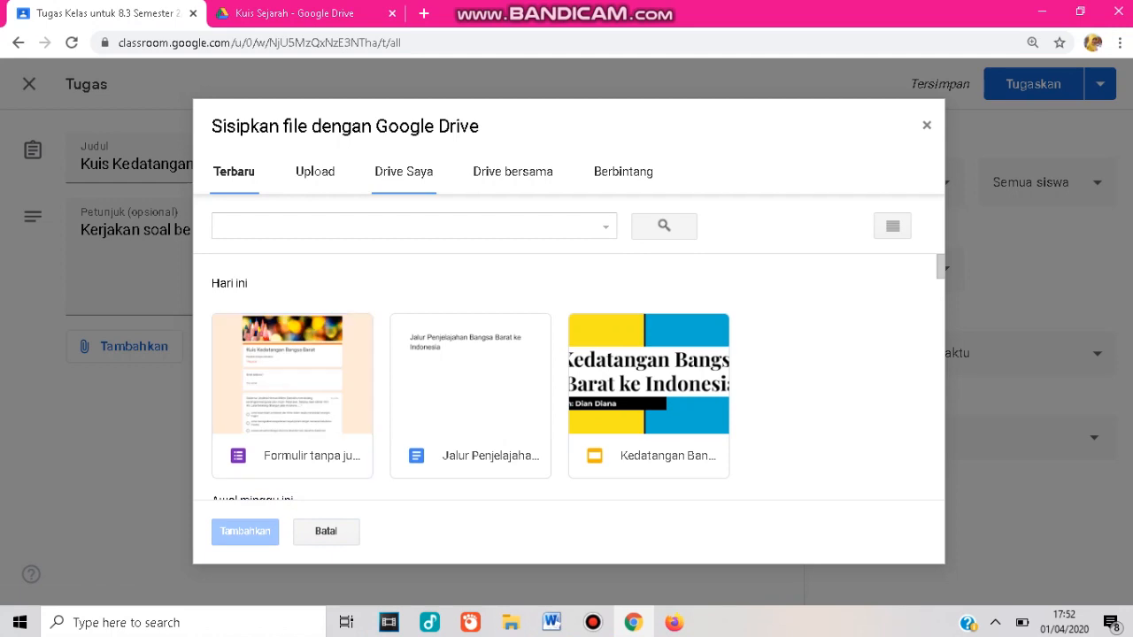
left_click(404, 171)
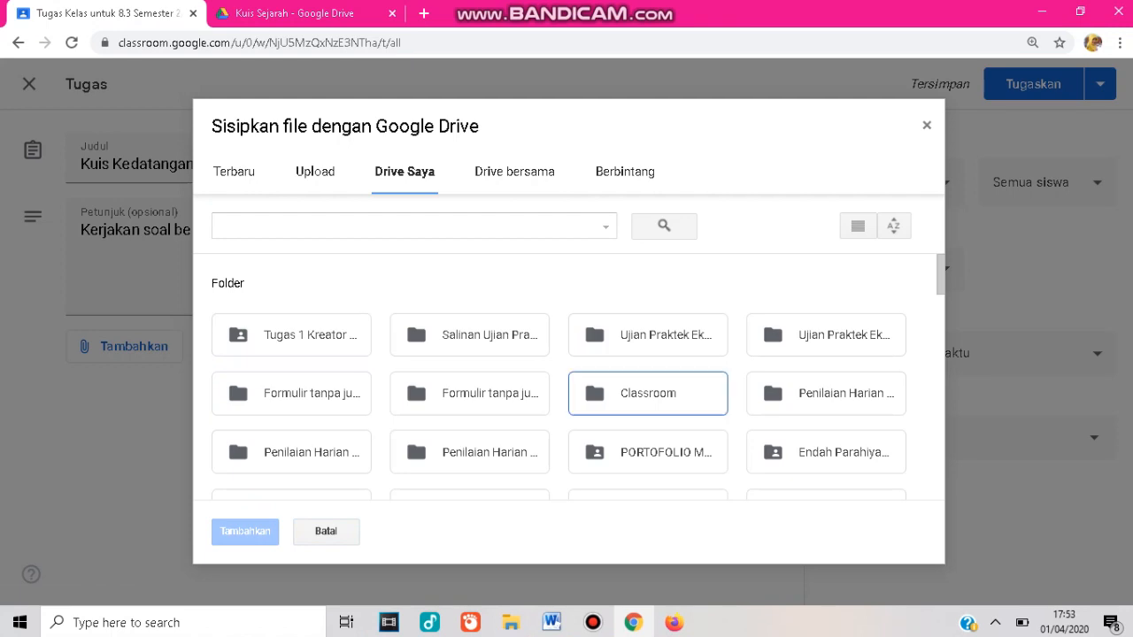
left_click(648, 393)
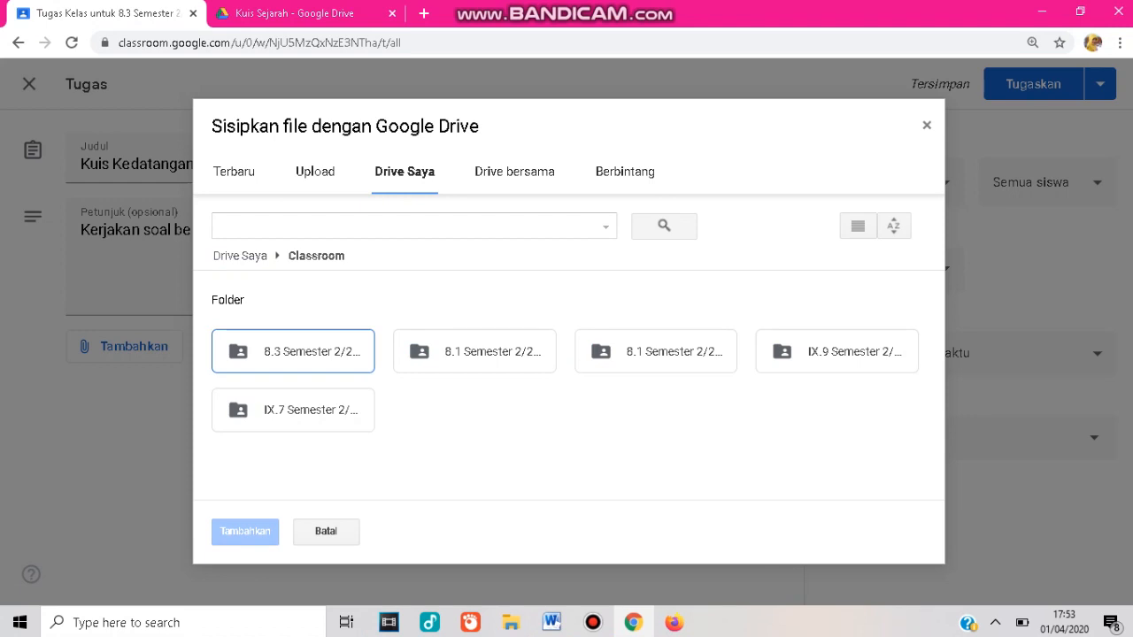
double_click(293, 352)
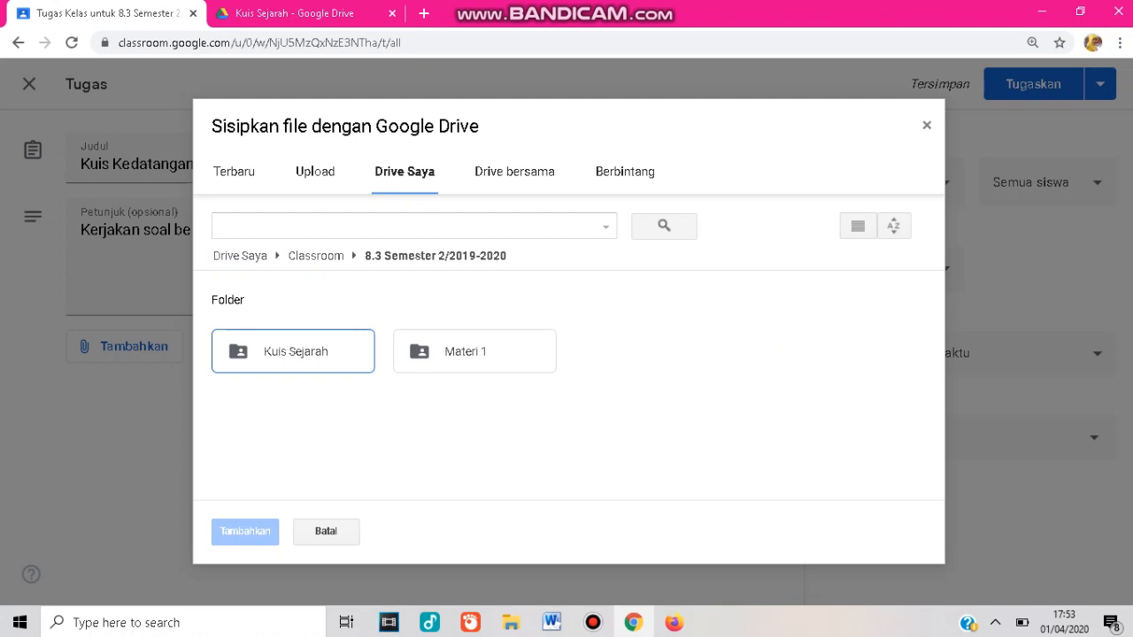
double_click(293, 351)
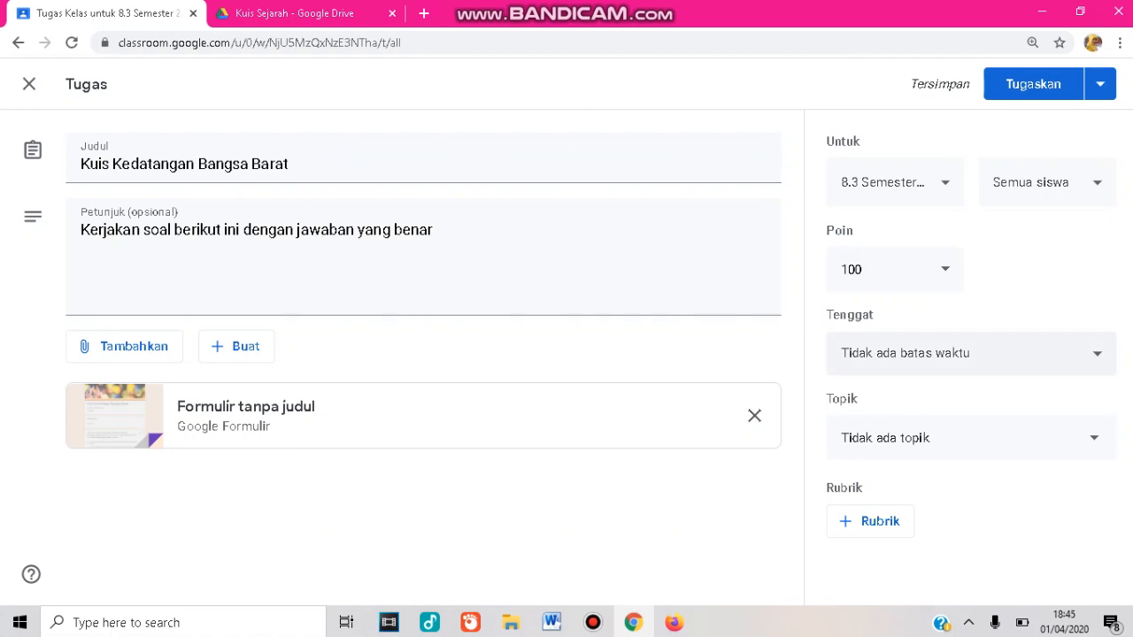
Set the assignment's due date to 2 Apr 2020.
left_click(971, 352)
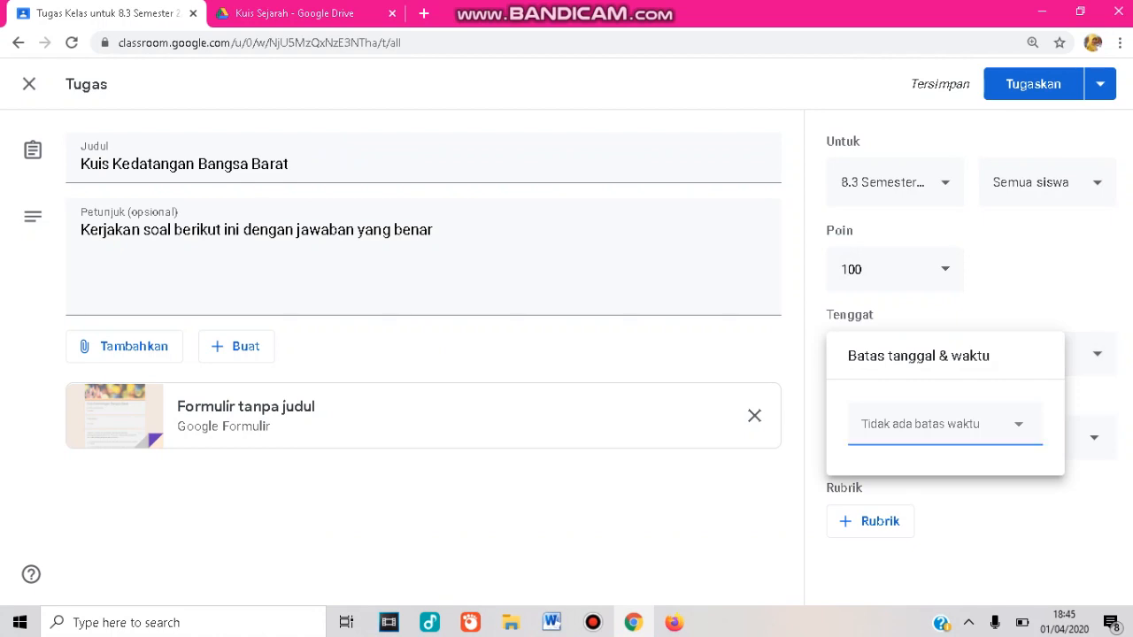
left_click(1018, 424)
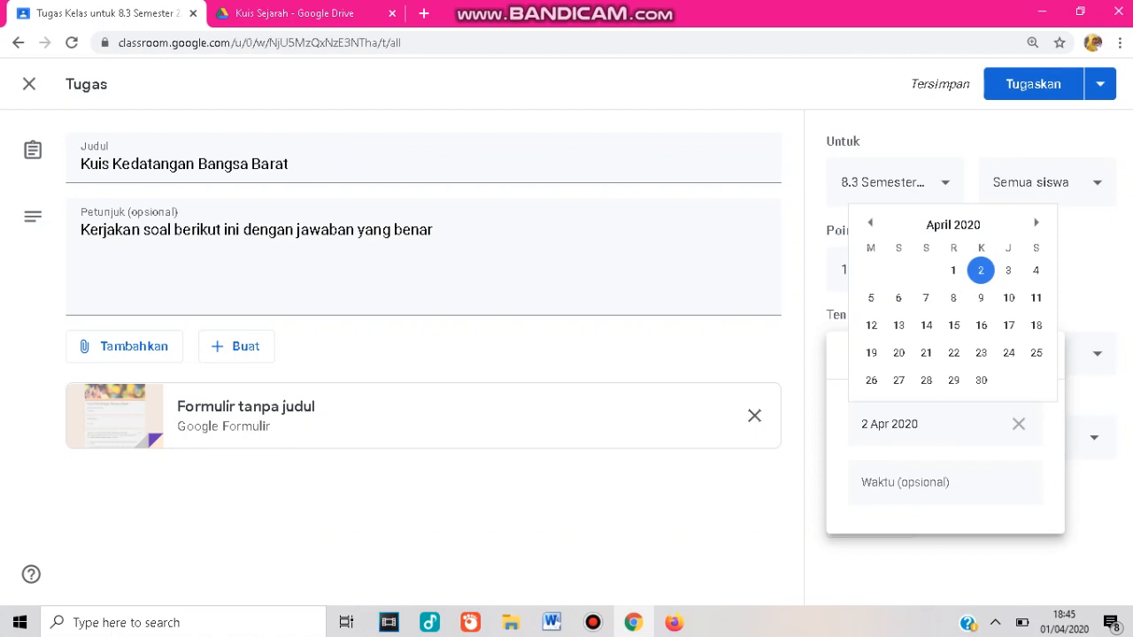
left_click(967, 424)
key("Escape")
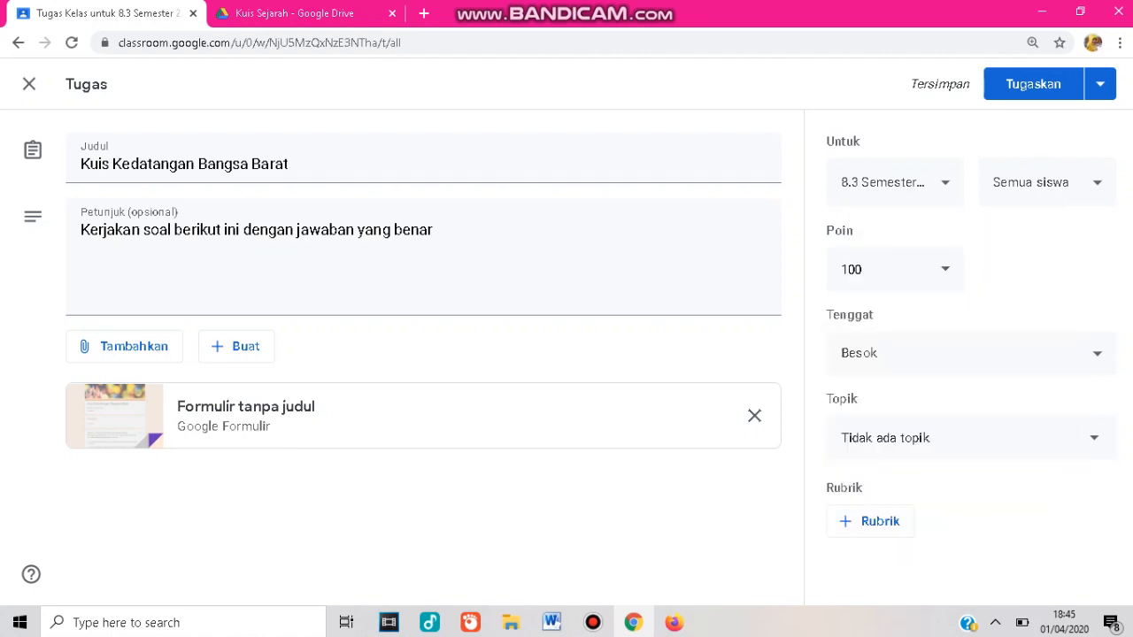
left_click(1101, 83)
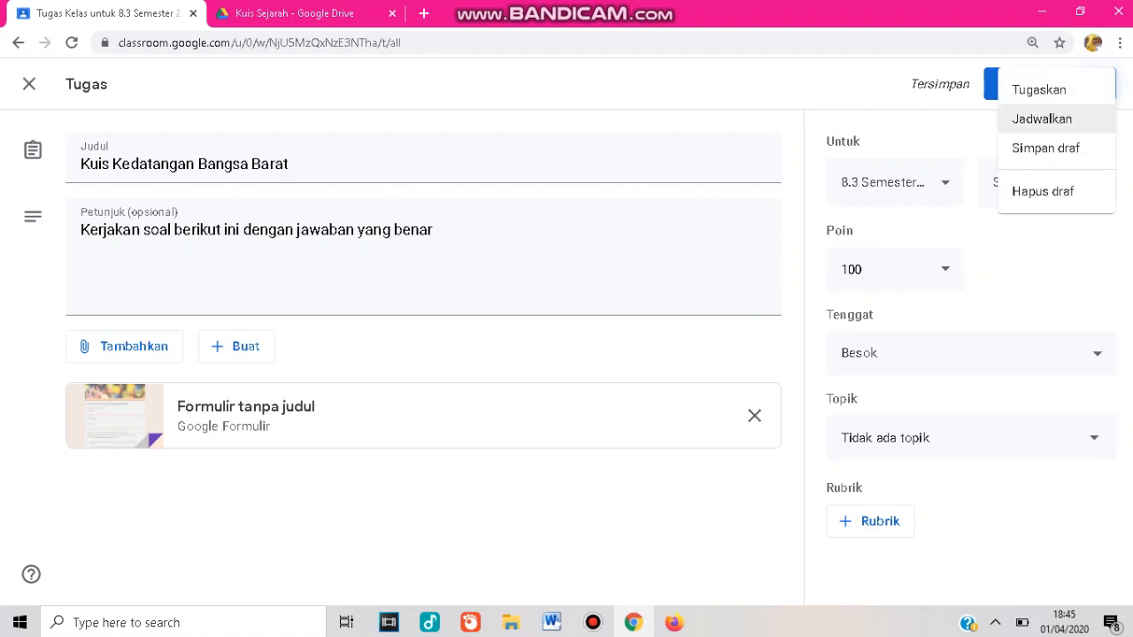
left_click(1075, 118)
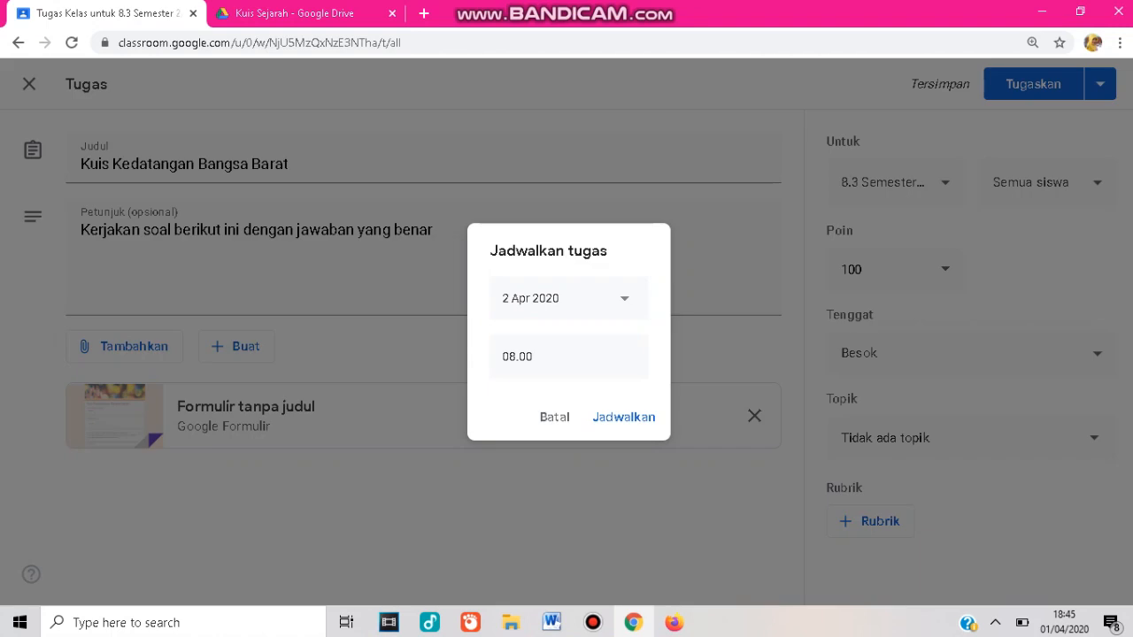
left_click(554, 417)
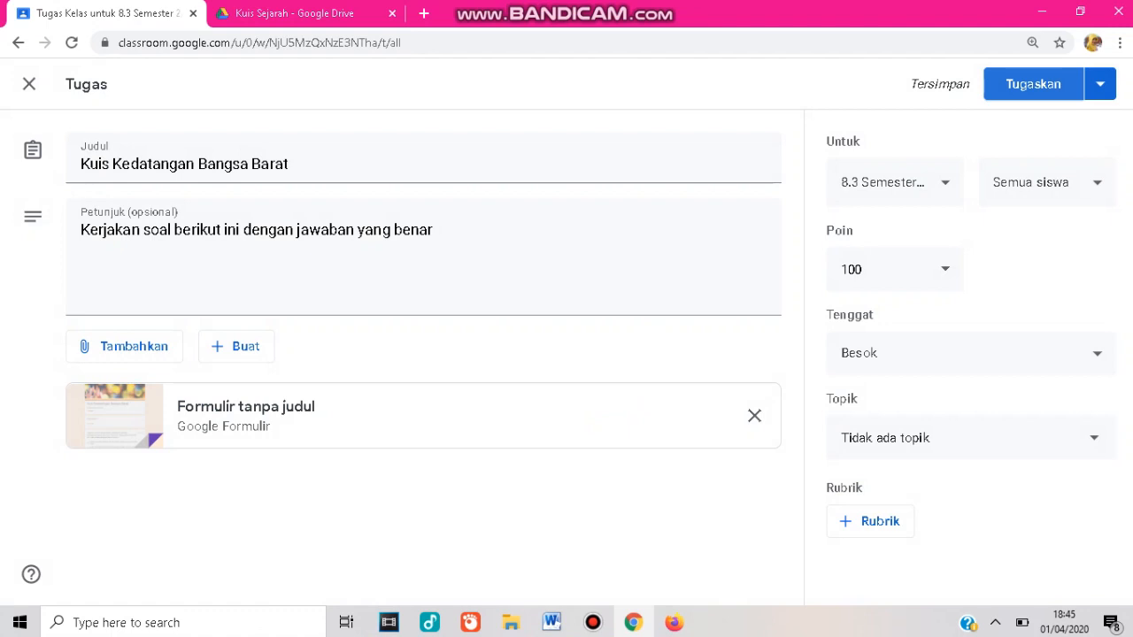
Assign the quiz to the class and open its posted entry in the classwork list.
left_click(1033, 84)
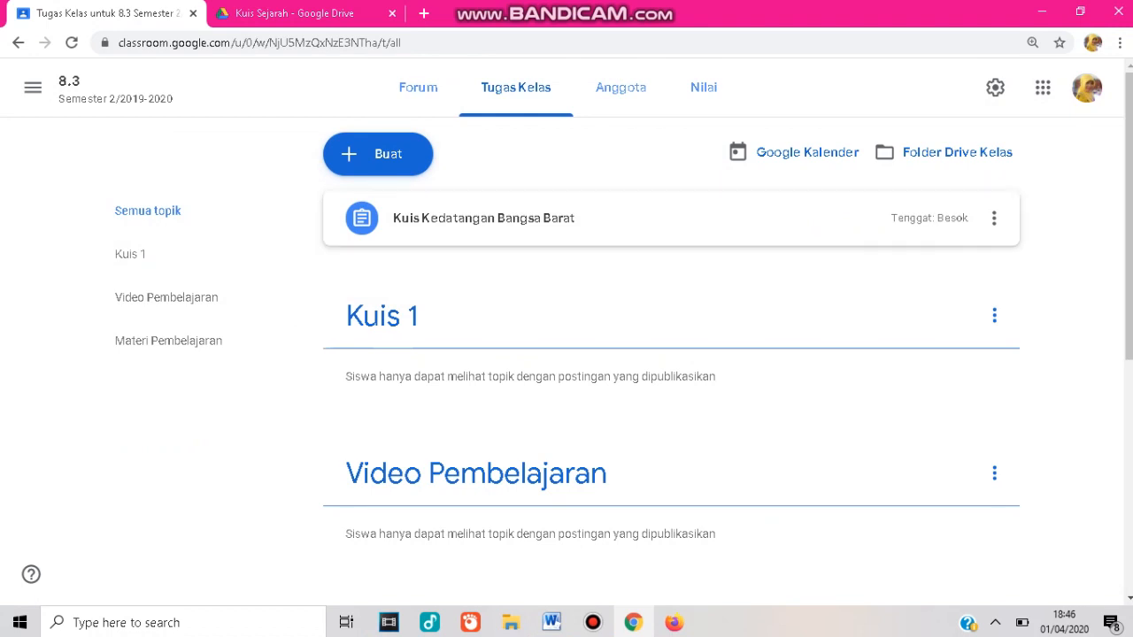
left_click(531, 218)
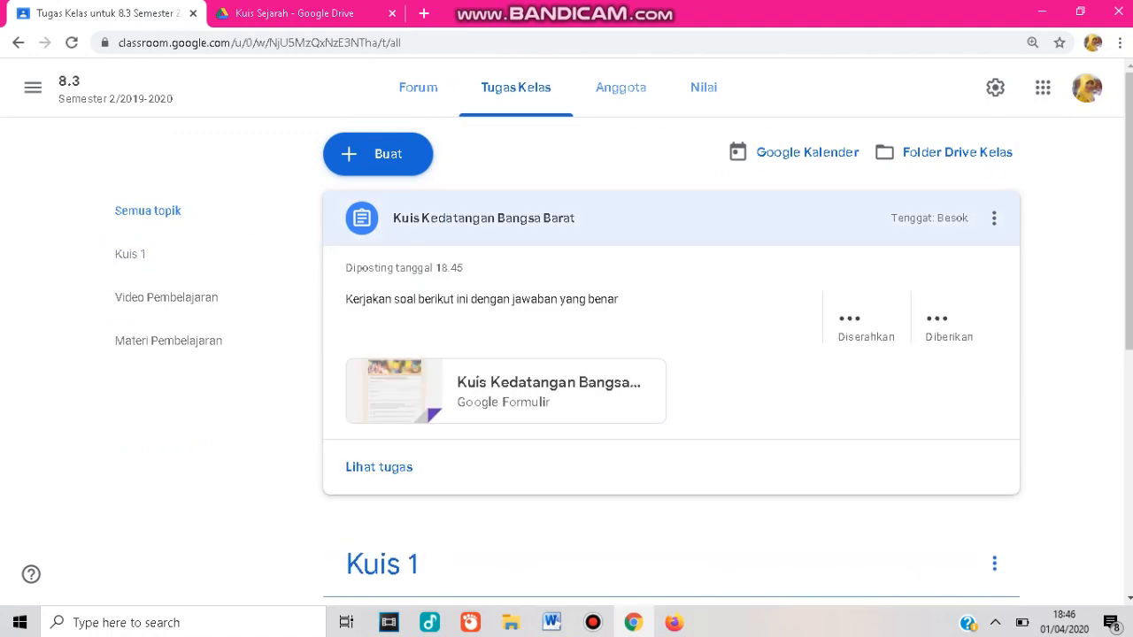
left_click(531, 218)
left_click(531, 218)
left_click(531, 218)
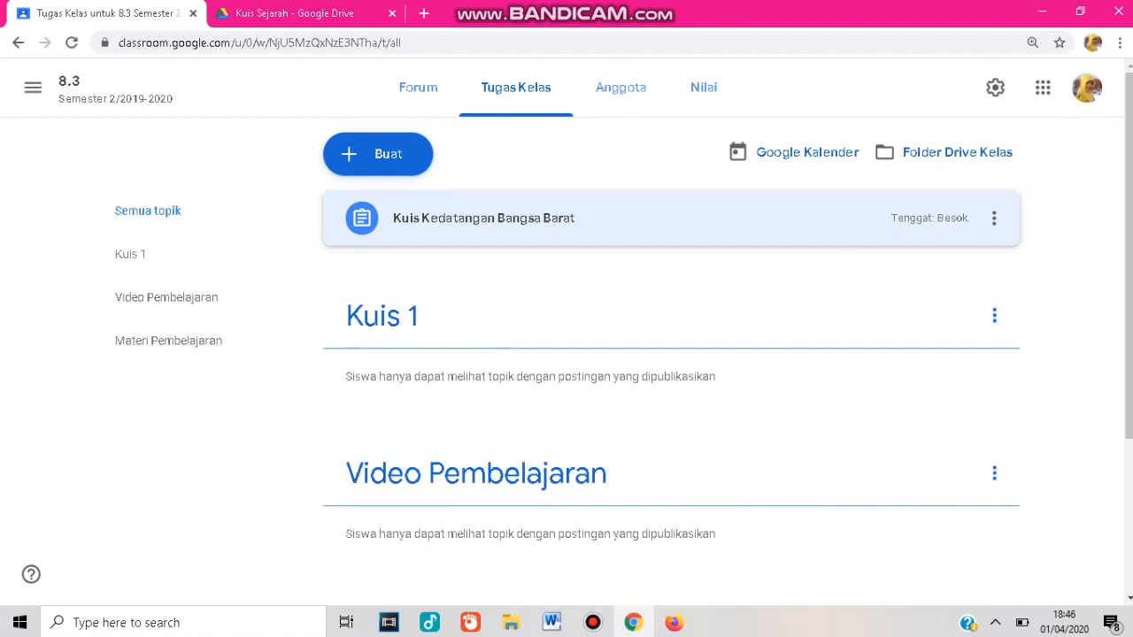
Move the Kuis Kedatangan Bangsa Barat assignment into the Kuis 1 topic.
left_click_drag(531, 218, 485, 317)
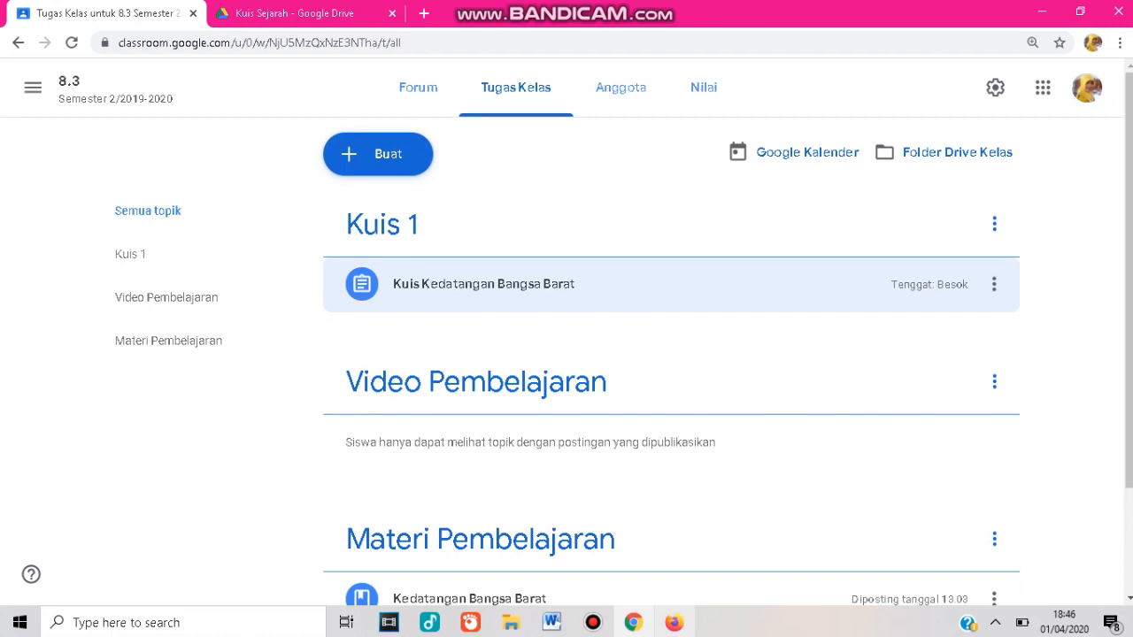
Switch to Firefox and browse the 8.3 class's classwork page and a posted material from the student account.
left_click(675, 622)
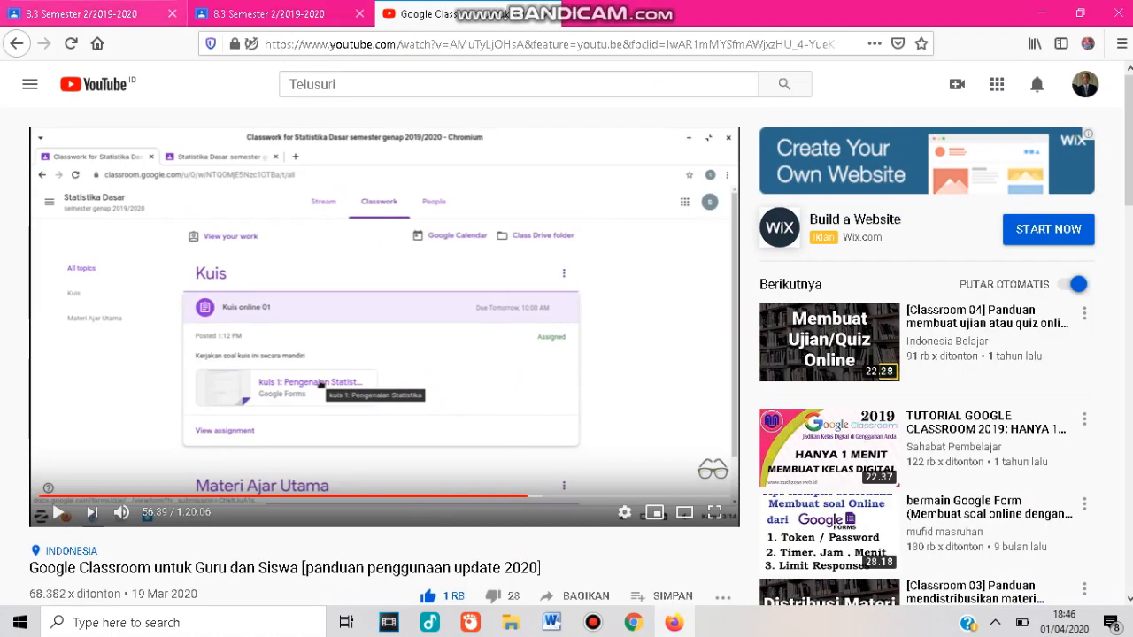
left_click(81, 14)
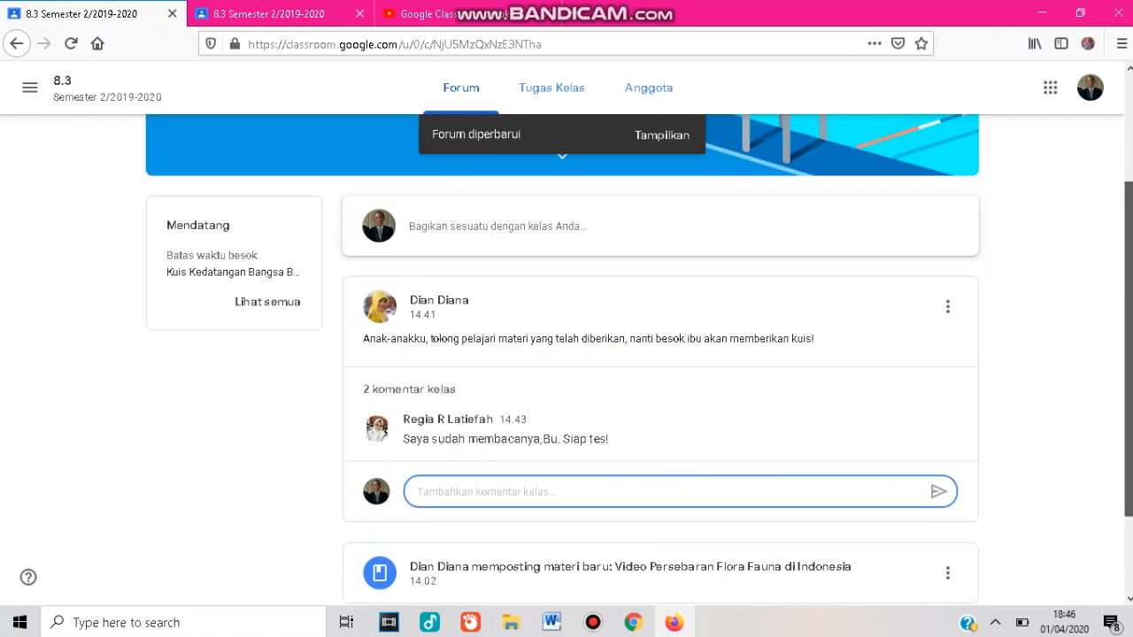
scroll(567, 354, "up", 3)
left_click(552, 88)
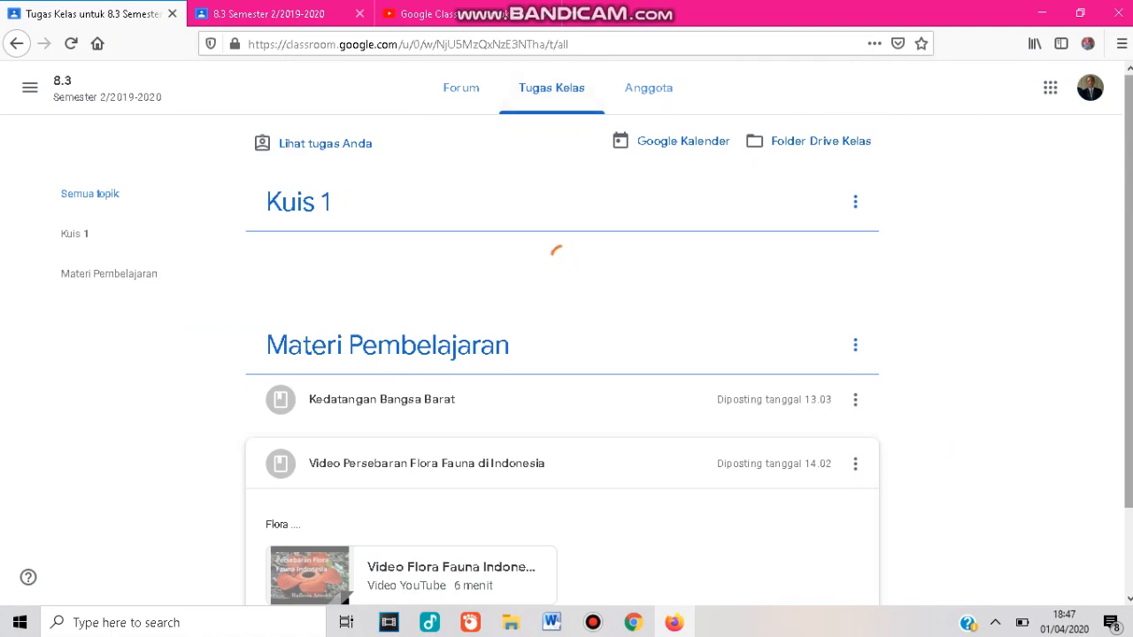
scroll(567, 354, "down", 1)
scroll(567, 354, "down", 1)
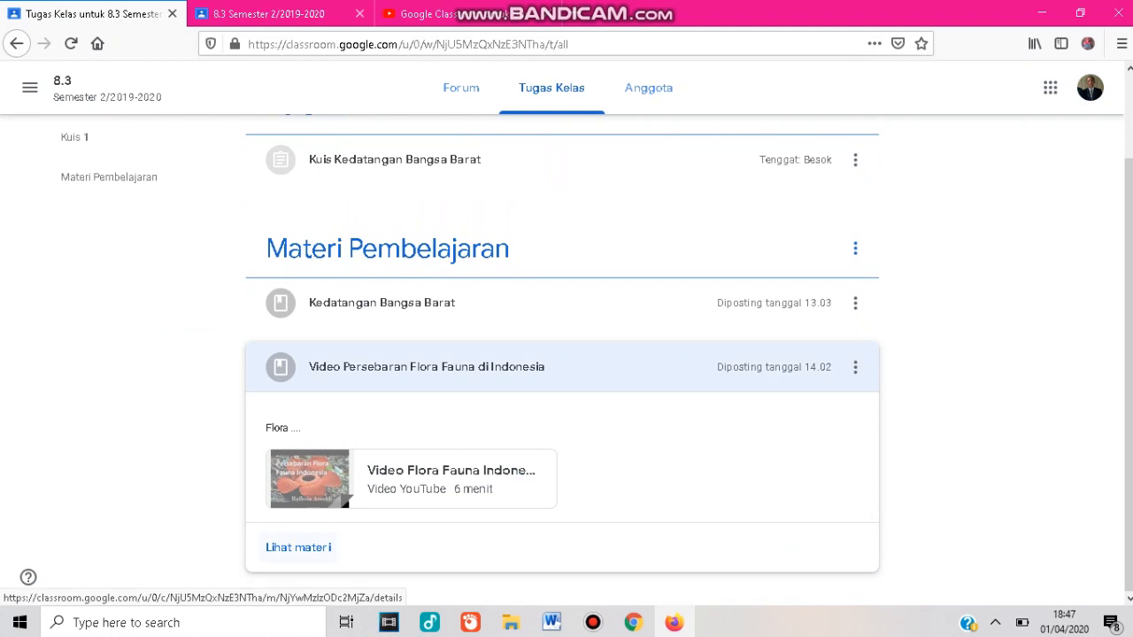
left_click(299, 547)
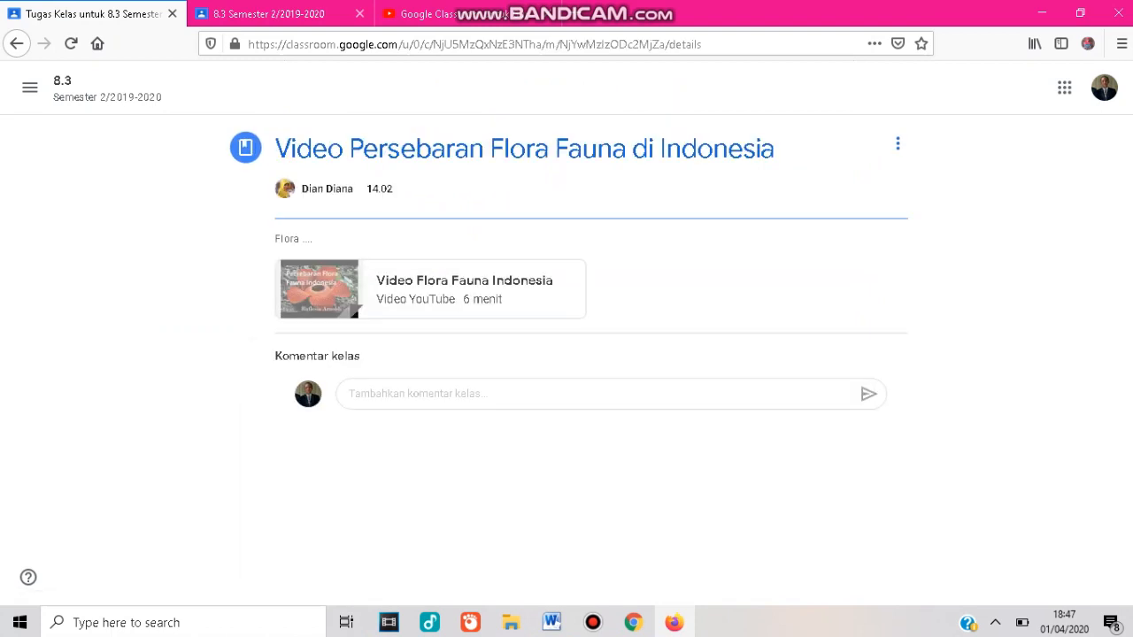
left_click(16, 43)
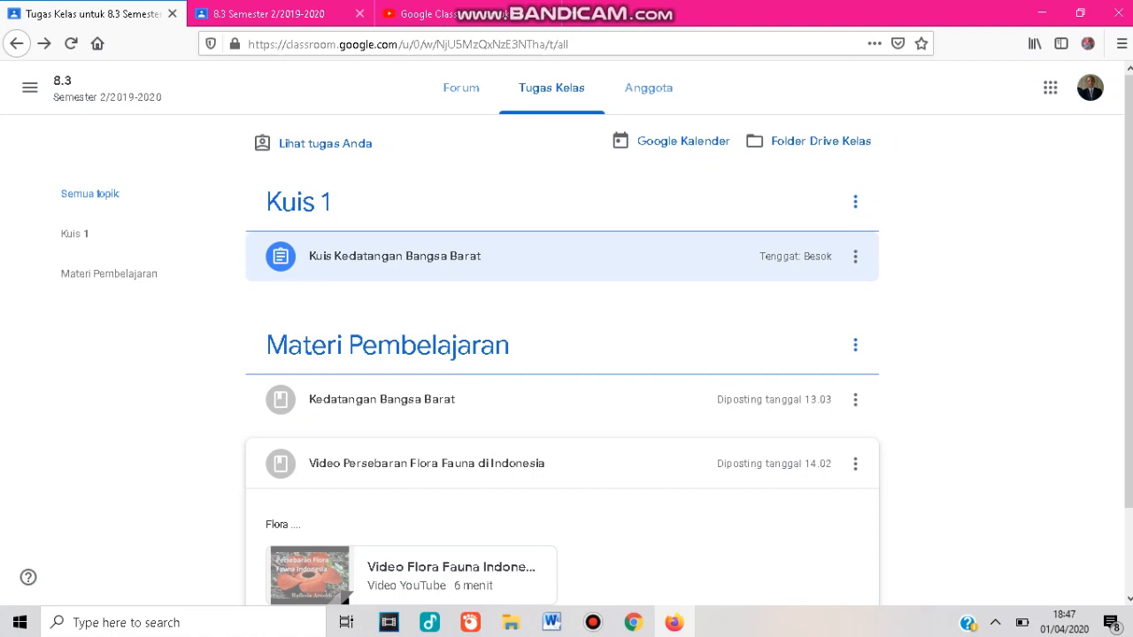
Open the quiz form from the class's classwork list and fill in the student's e-mail address.
left_click(531, 256)
left_click(531, 256)
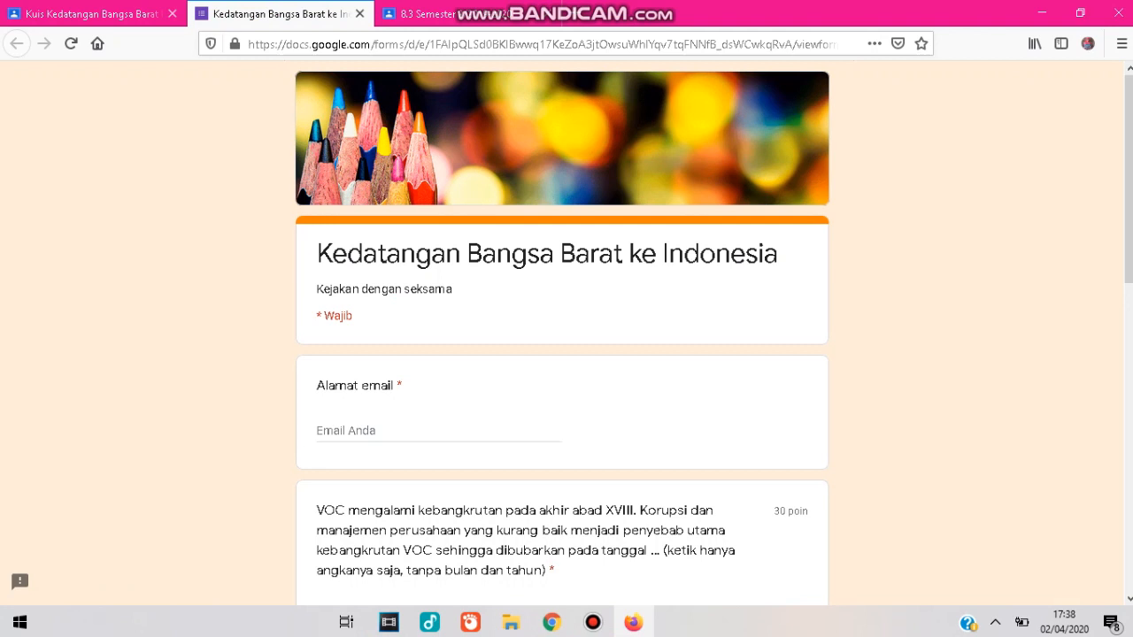
left_click(511, 431)
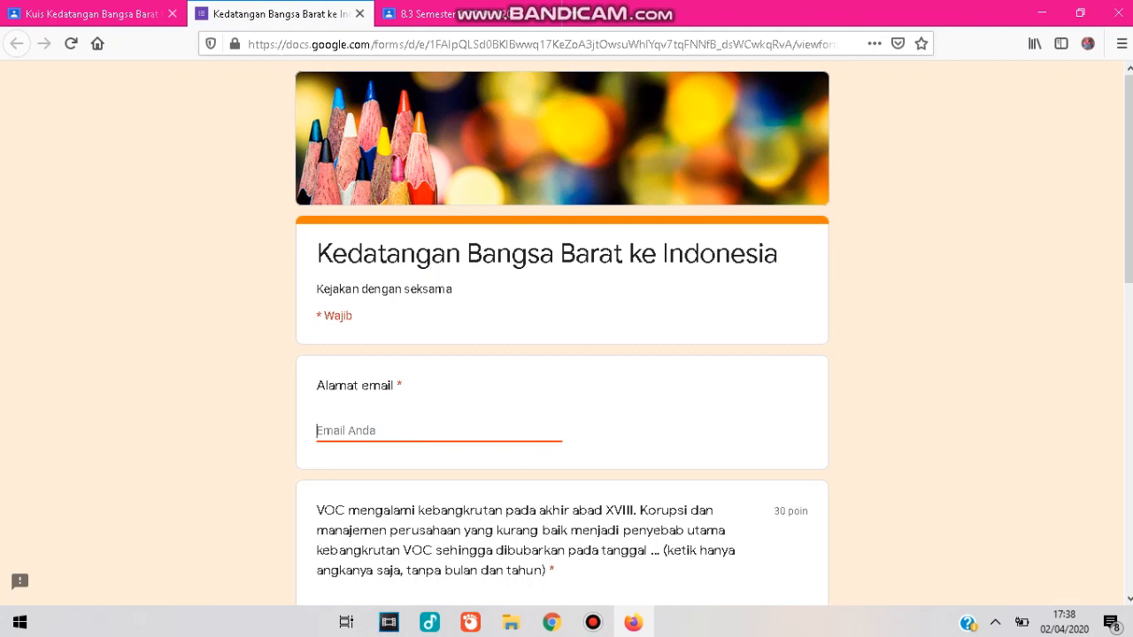
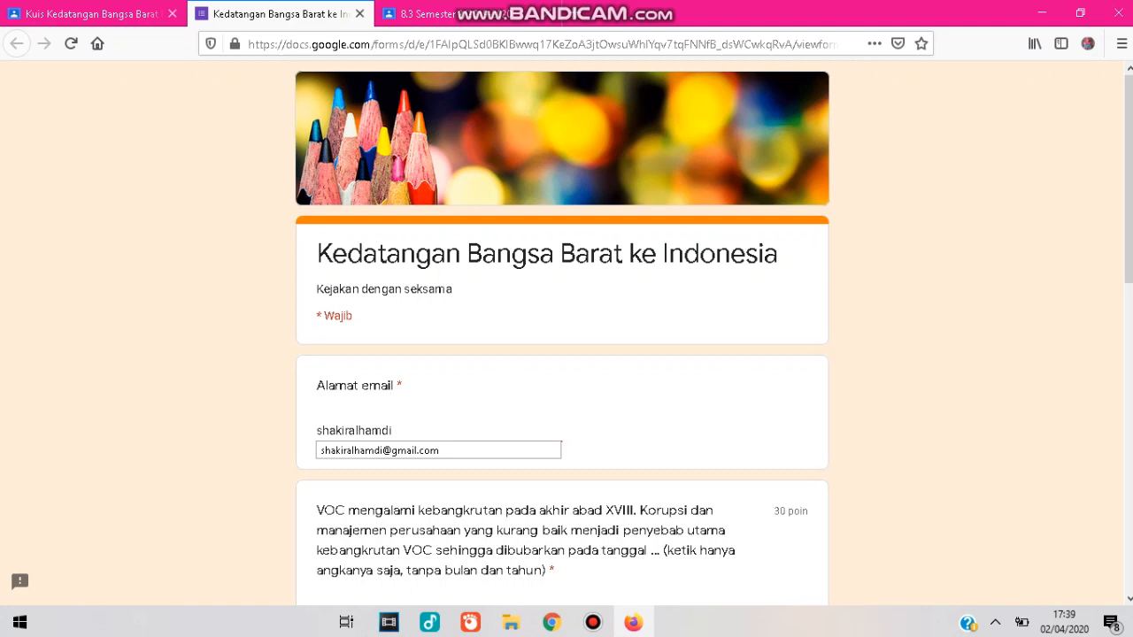
key("Down")
key("Return")
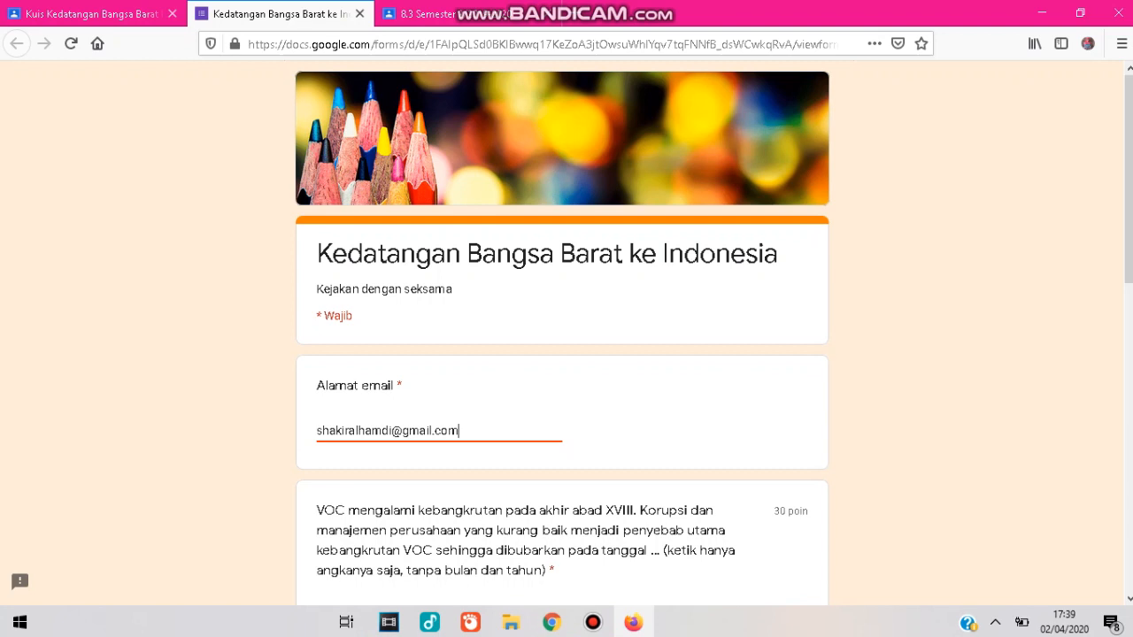
Answer 31 for the VOC dissolution question and choose the defence and military option for the Daendels question.
scroll(563, 337, "down", 3)
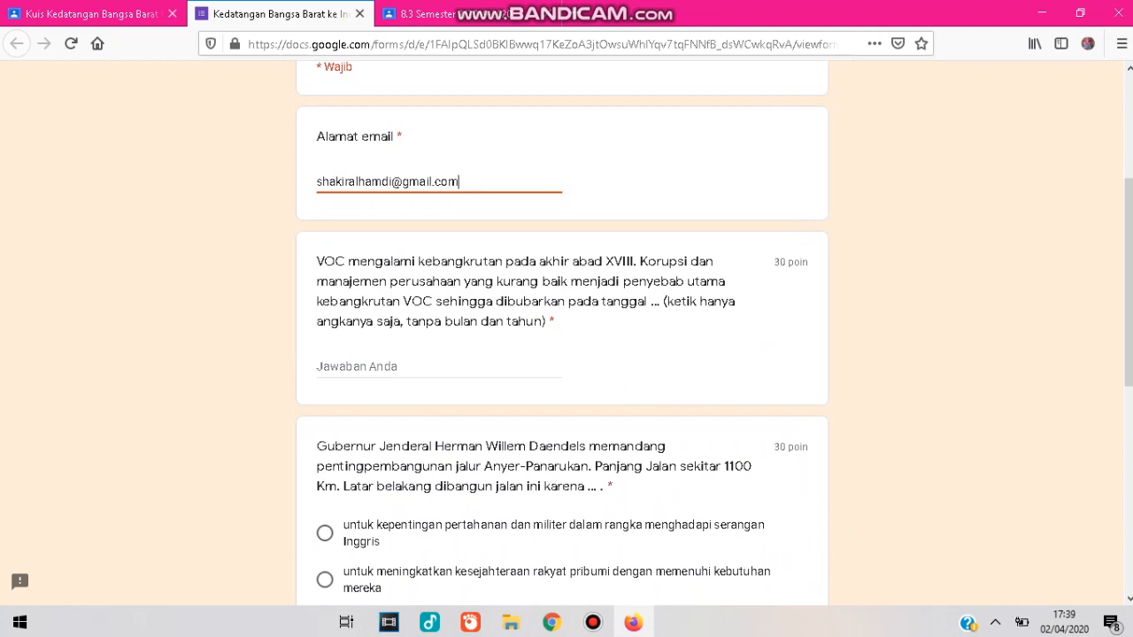
left_click(358, 366)
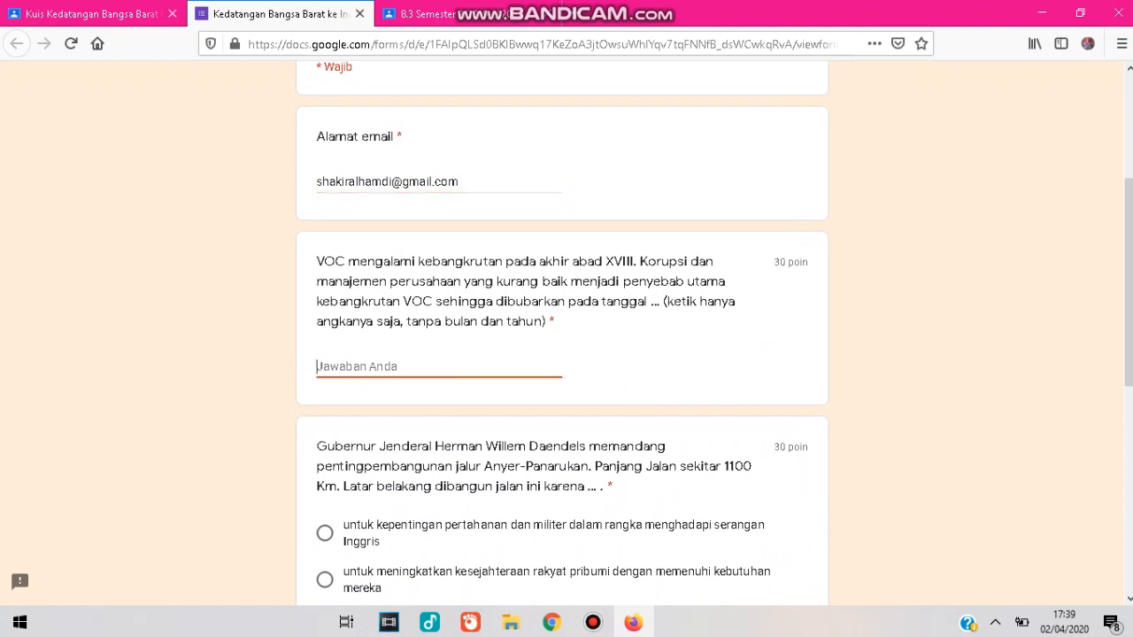
type("31")
scroll(566, 355, "down", 3)
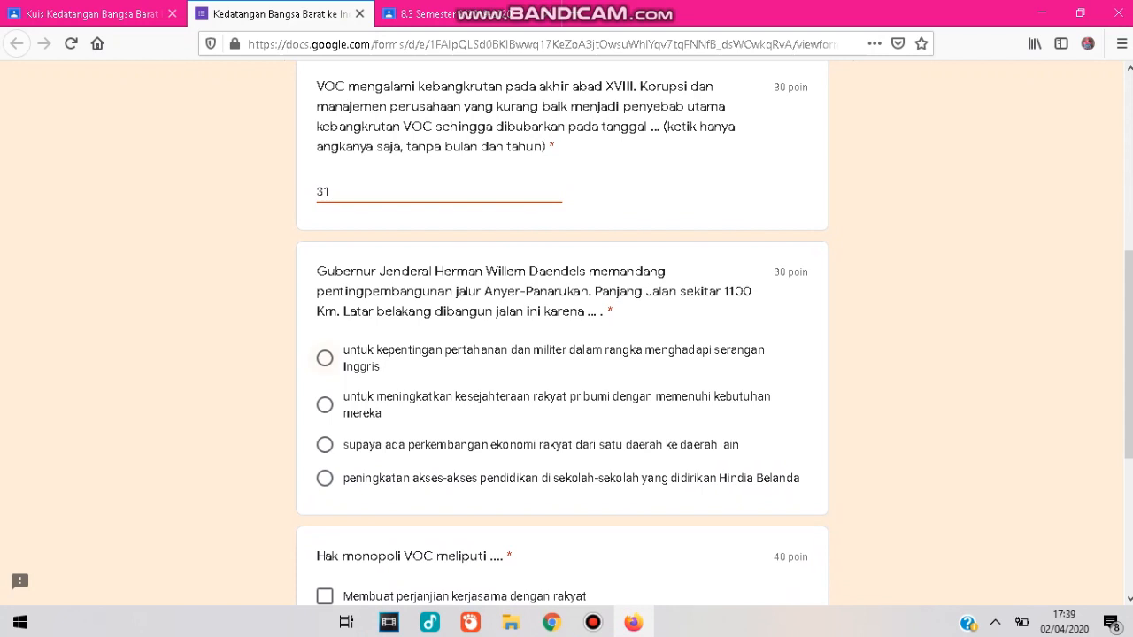
left_click(325, 358)
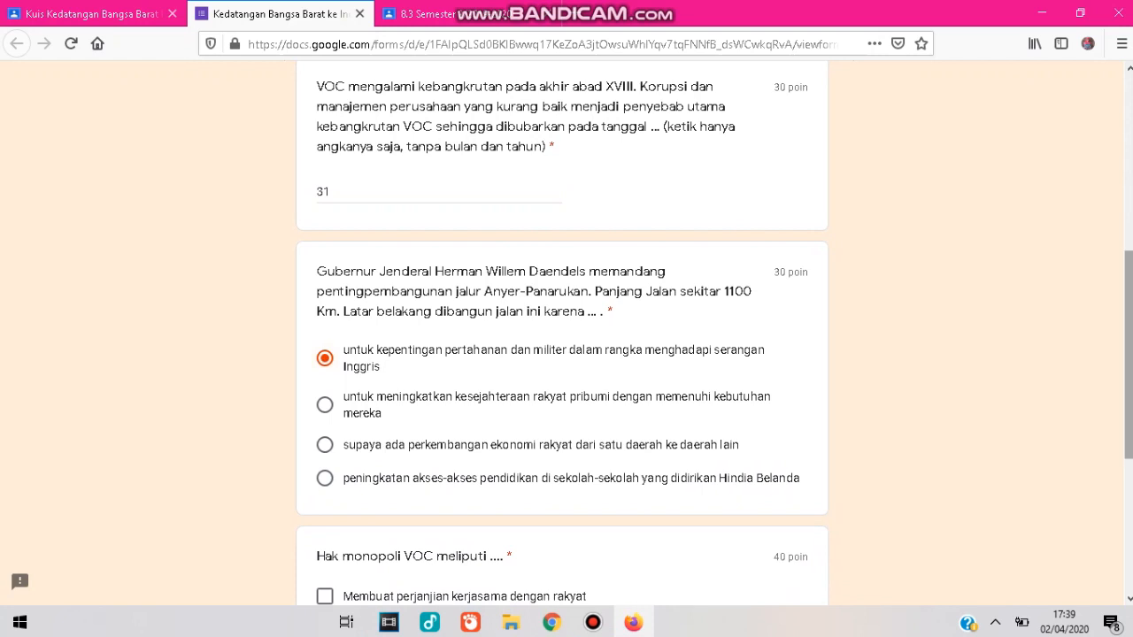
Tick the first, third, fourth and fifth options for the VOC monopoly rights question.
scroll(327, 236, "down", 5)
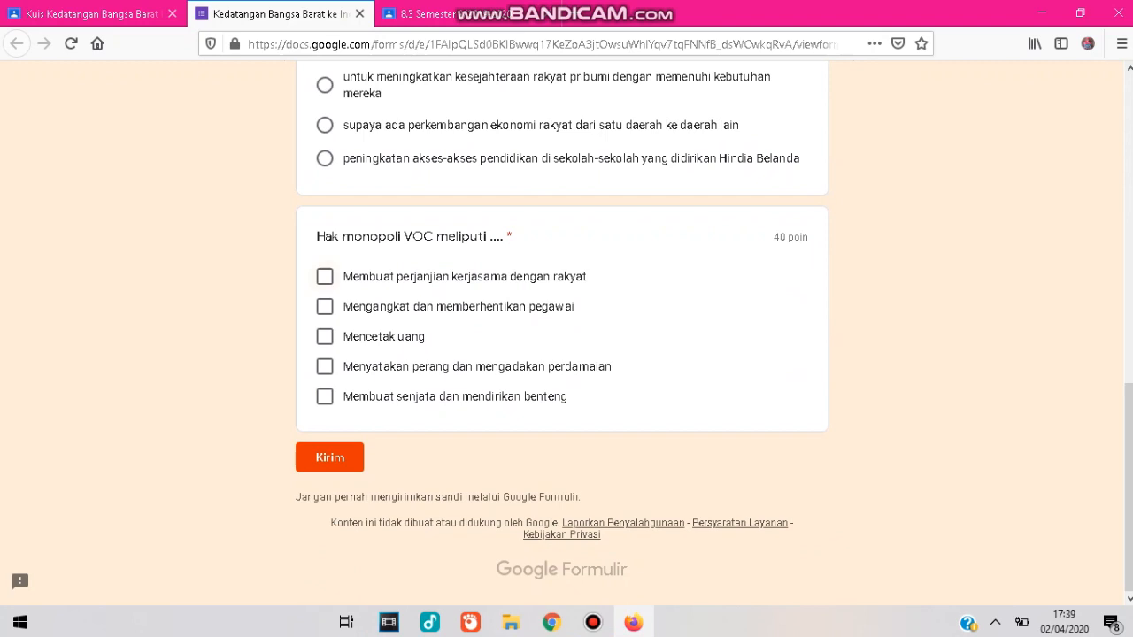
left_click(325, 277)
left_click(325, 337)
left_click(325, 367)
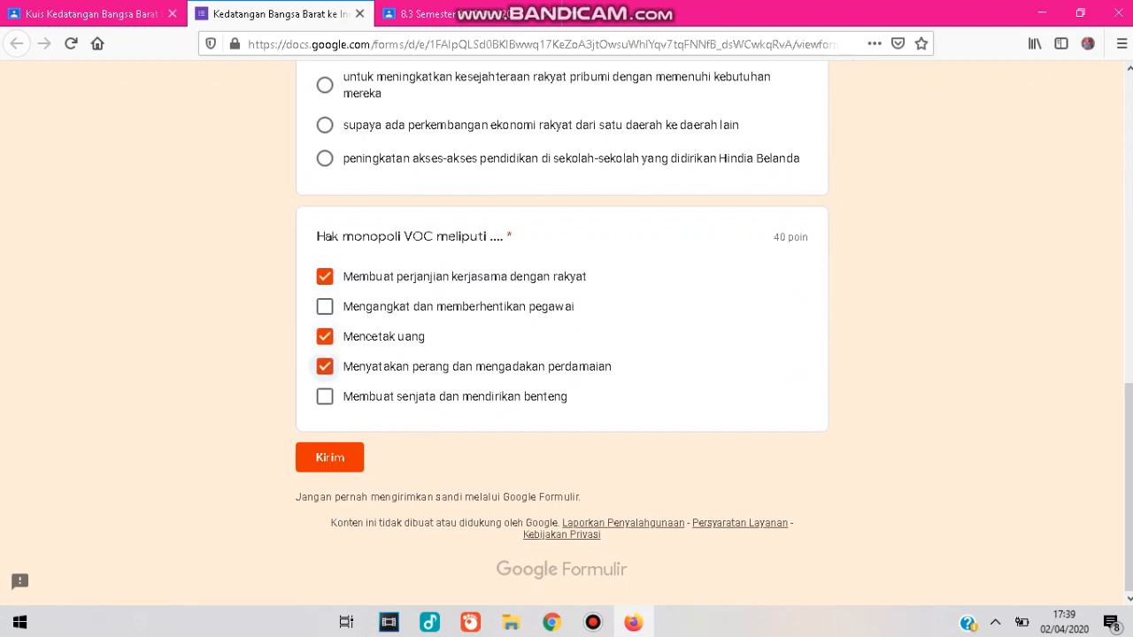
left_click(324, 396)
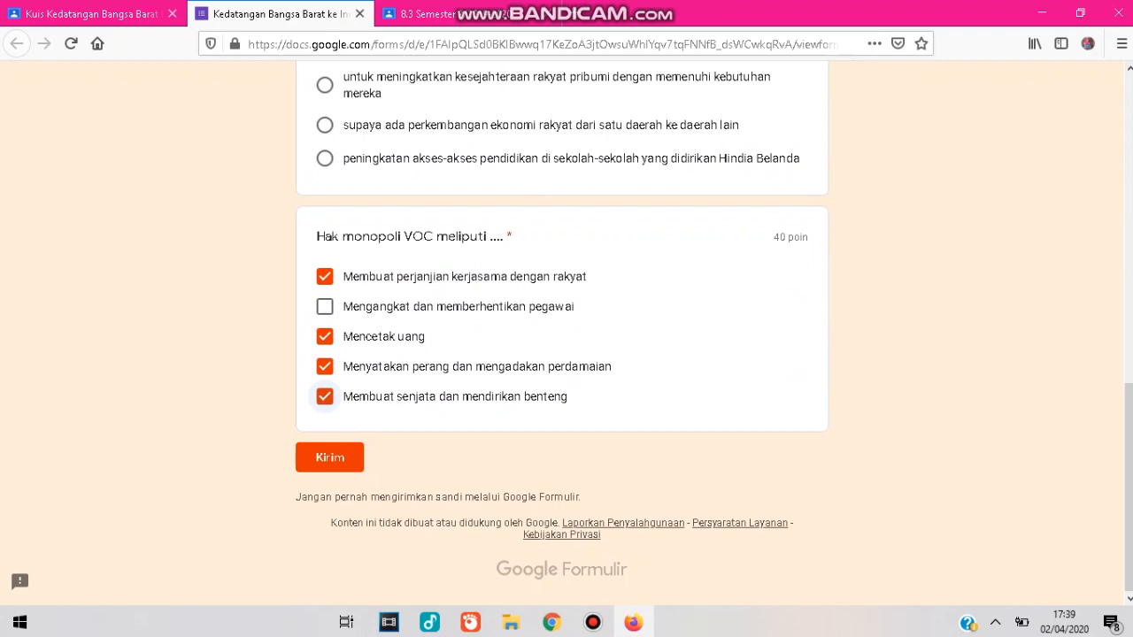
Review the filled-in form and submit the responses.
left_click_drag(1129, 487, 1129, 178)
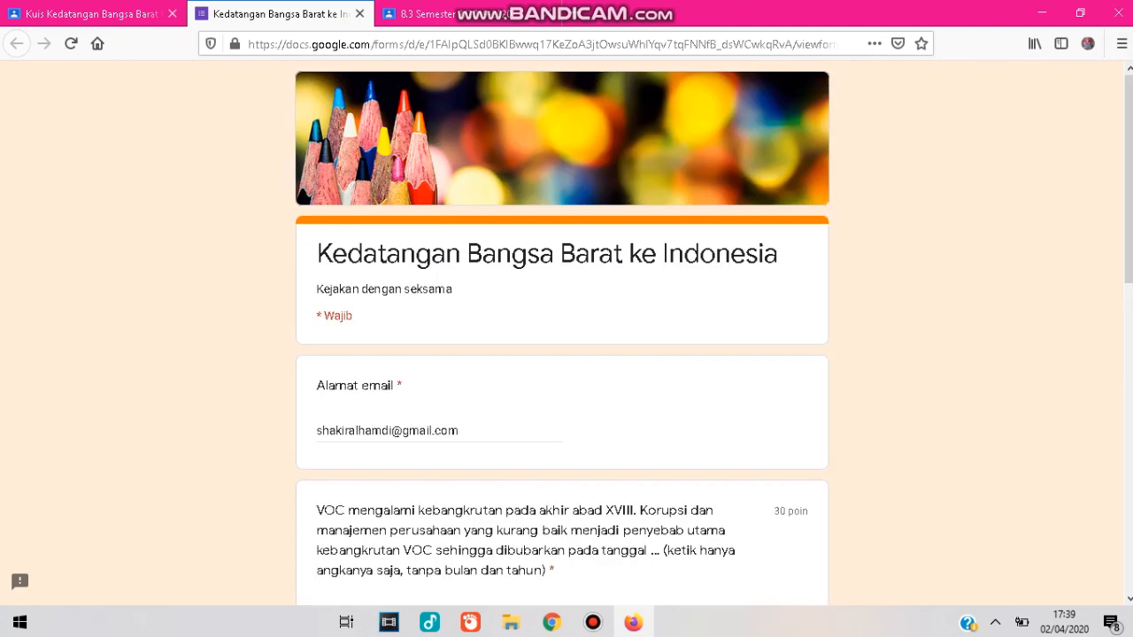
left_click_drag(1129, 177, 1128, 487)
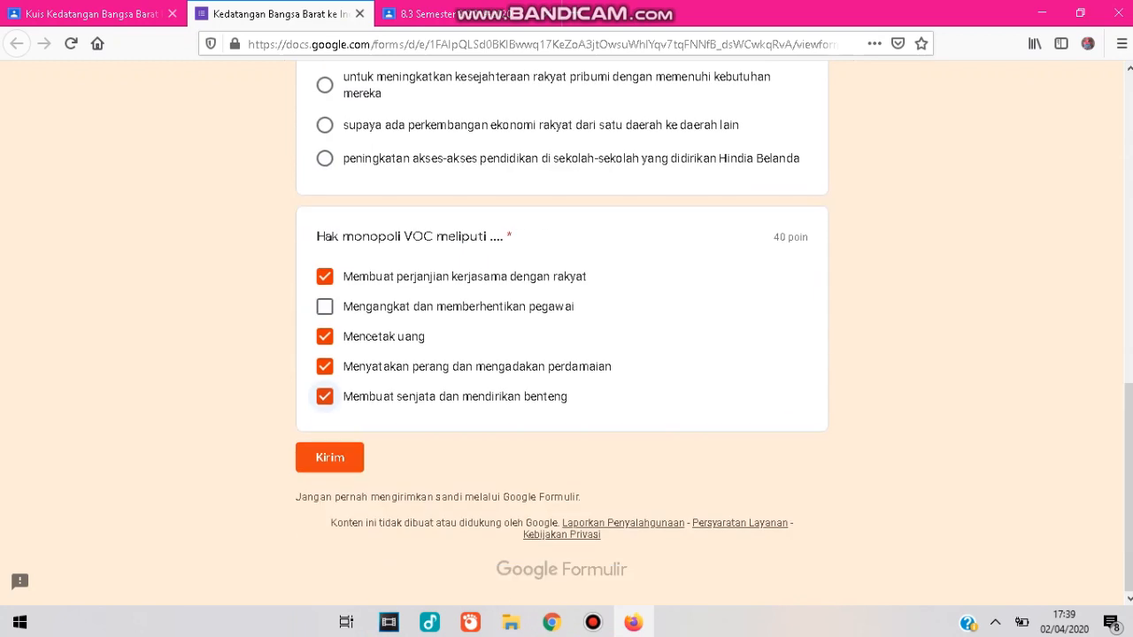
left_click(329, 458)
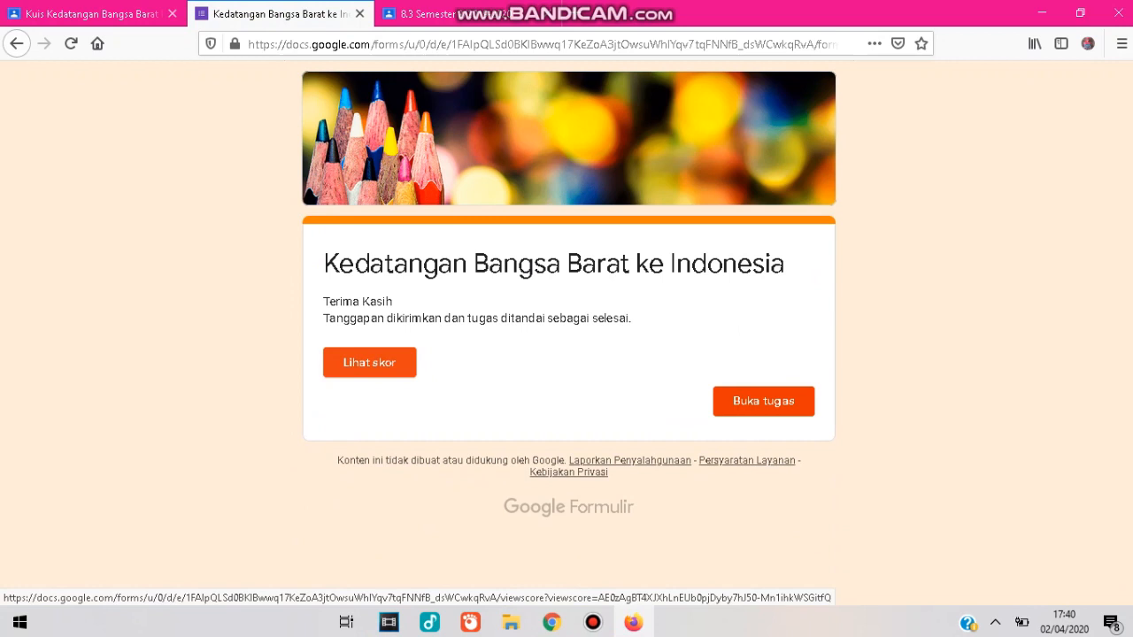
Open the score view and review the graded answers for each question.
left_click(369, 362)
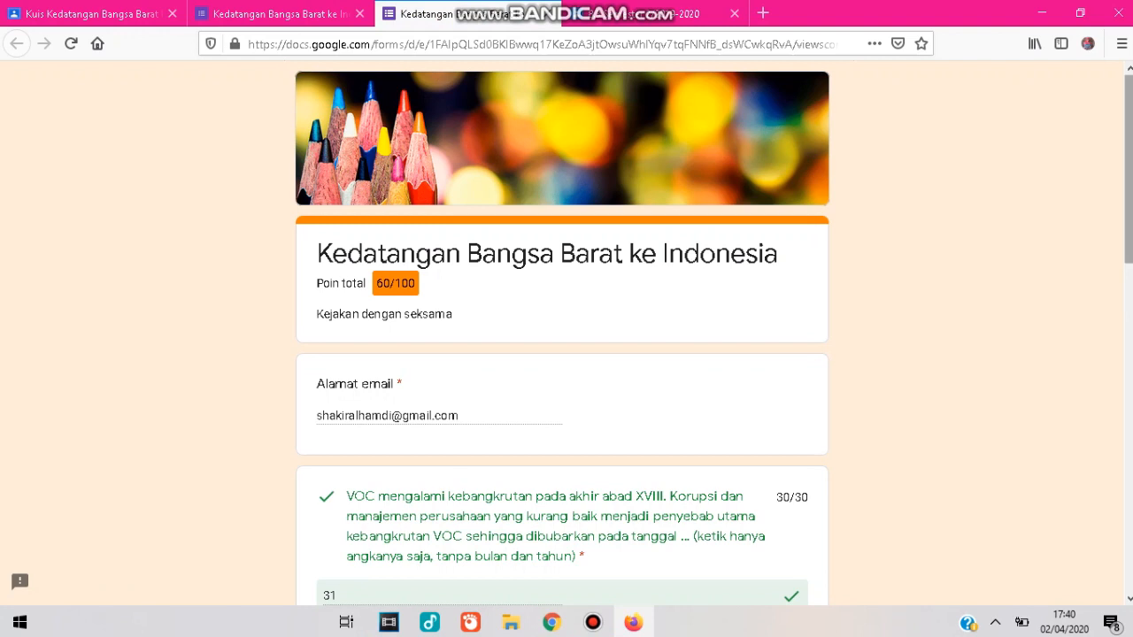
scroll(562, 333, "down", 3)
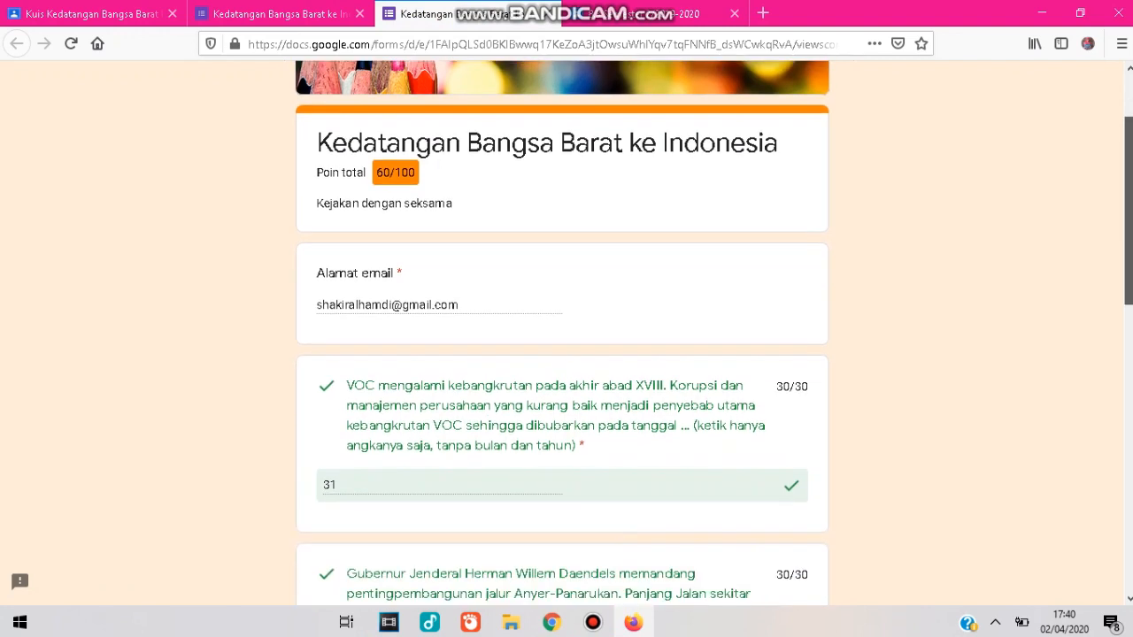
scroll(562, 333, "down", 2)
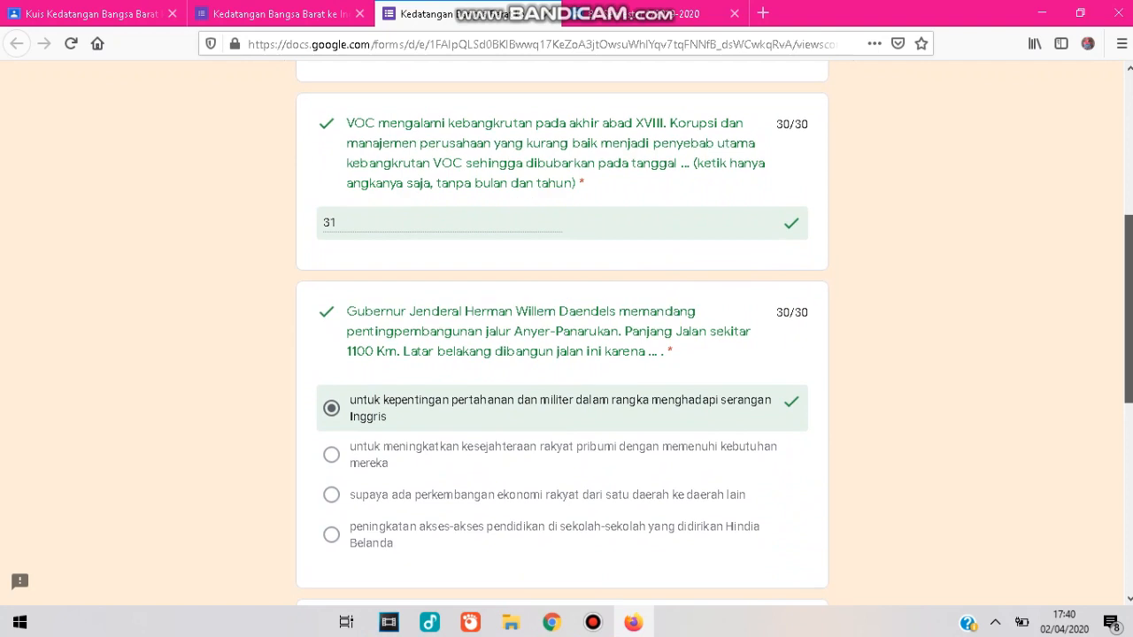
scroll(562, 333, "down", 1)
scroll(562, 333, "down", 3)
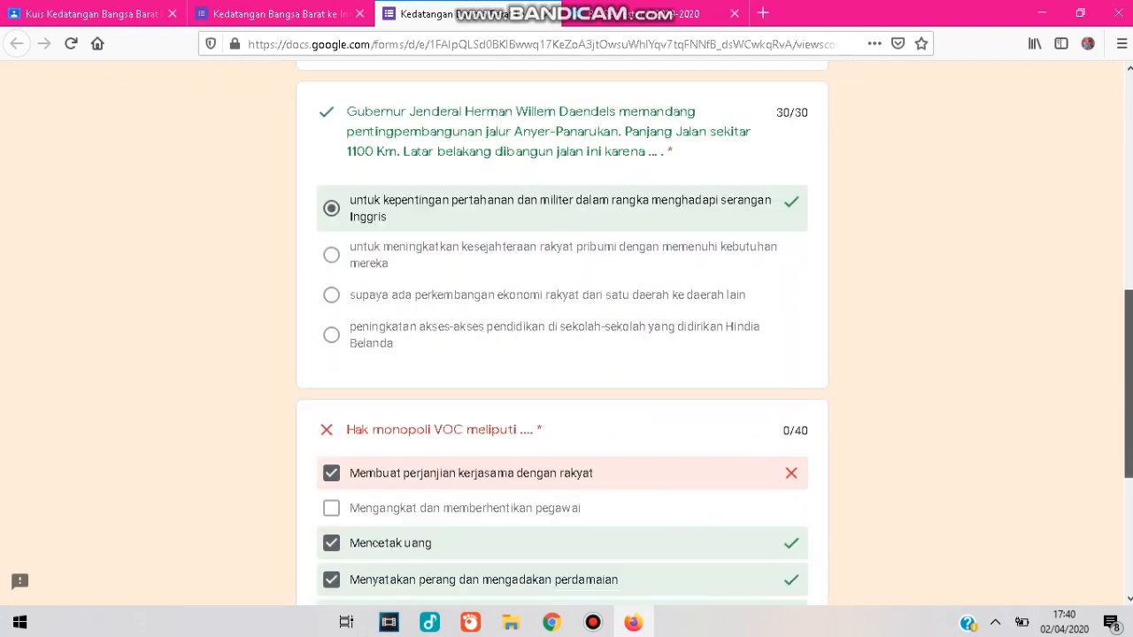
scroll(562, 333, "down", 2)
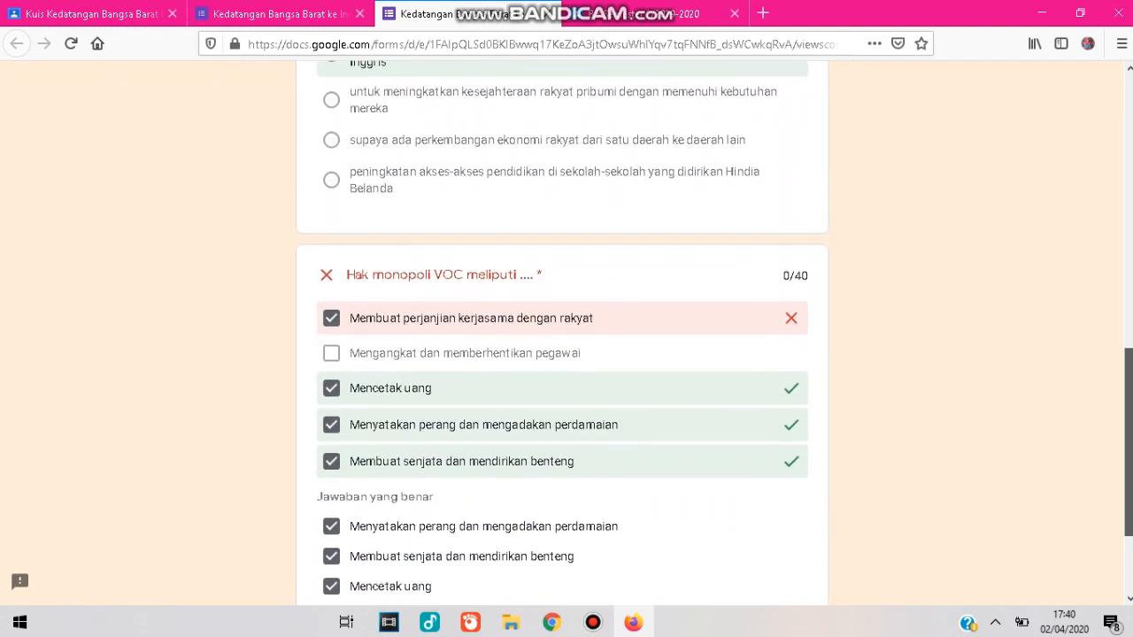
scroll(562, 333, "down", 2)
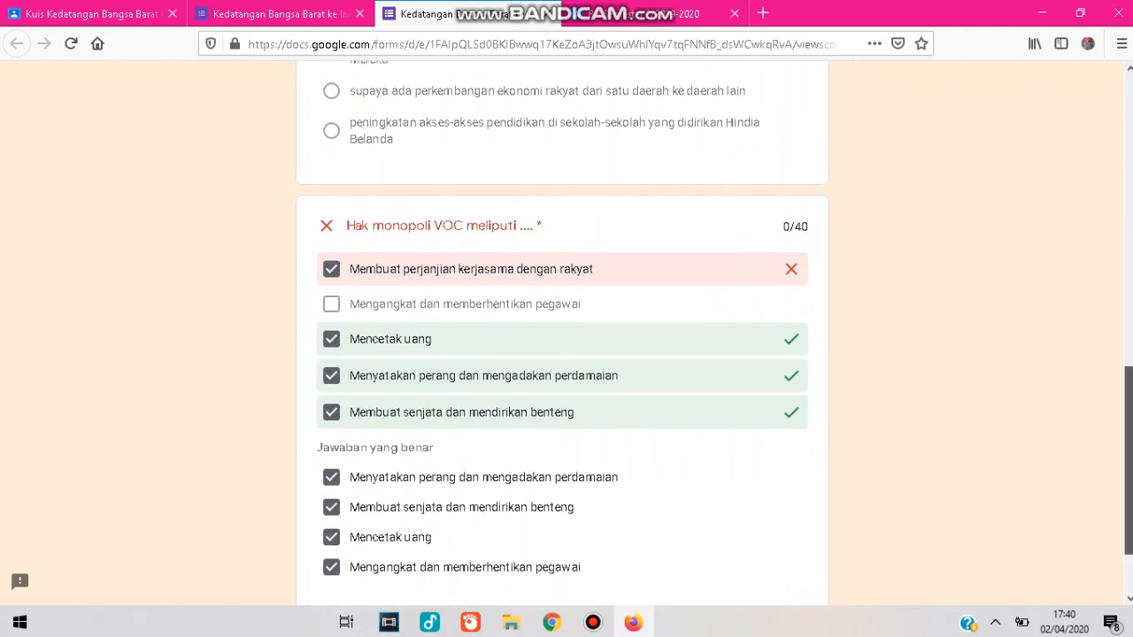
scroll(562, 333, "up", 8)
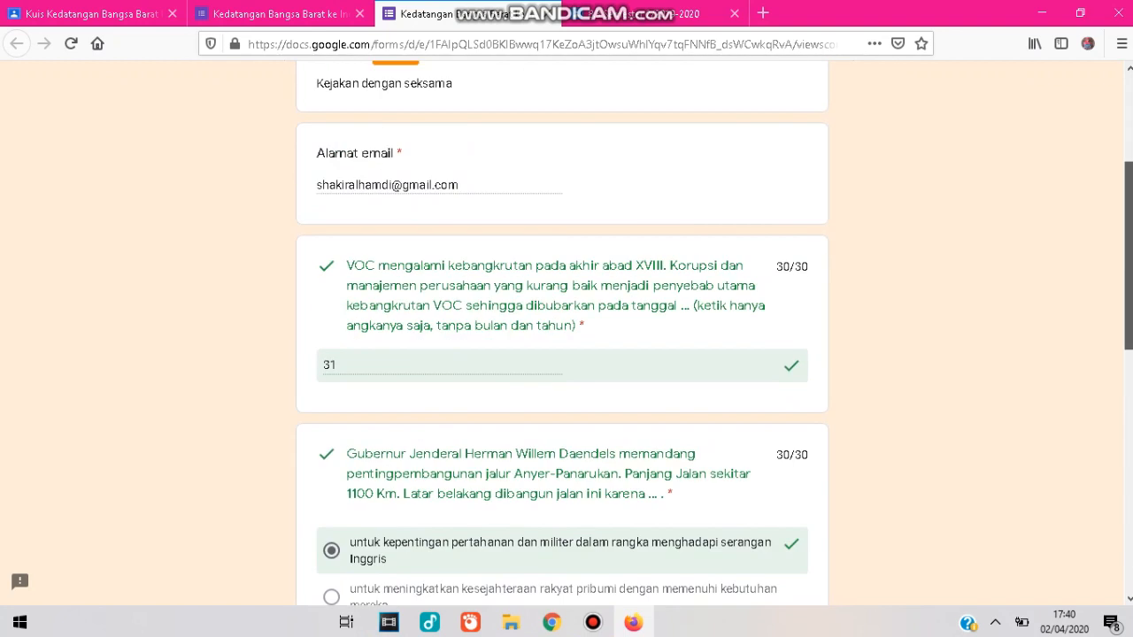
scroll(562, 333, "up", 4)
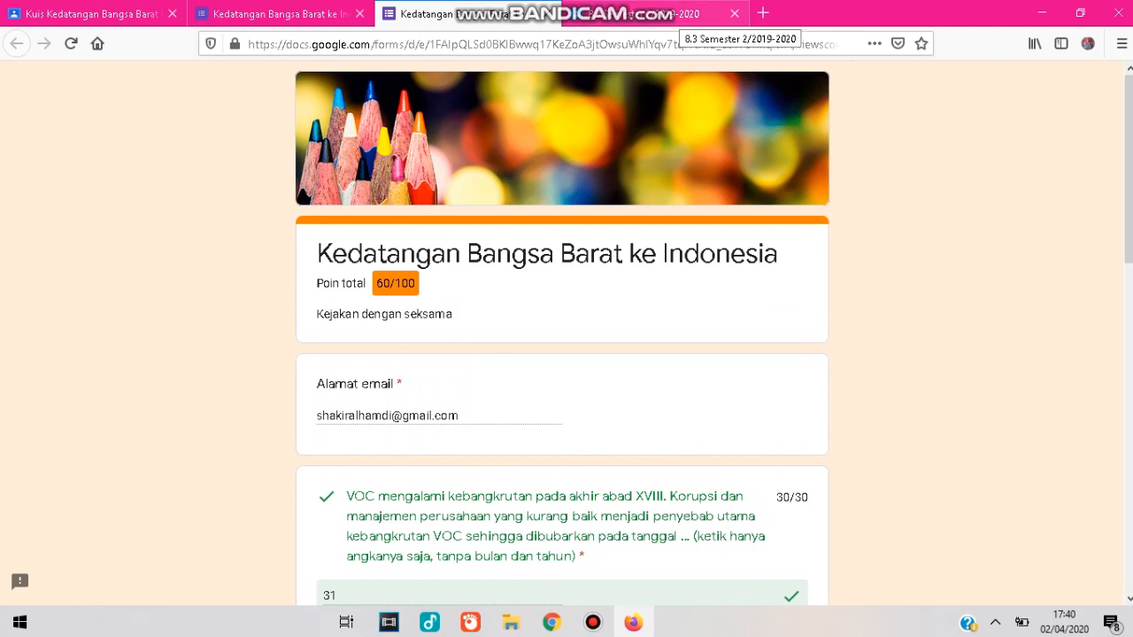
Open the quiz assignment from the student's class stream, dismiss the private comment tip, and open the attached form.
left_click(680, 14)
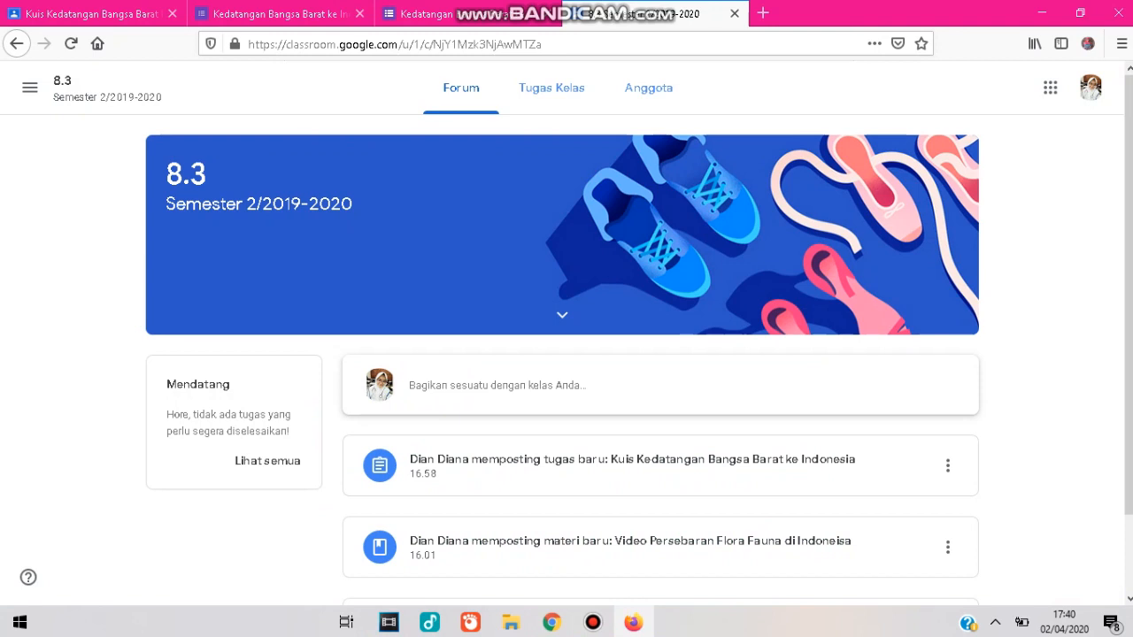
left_click(632, 461)
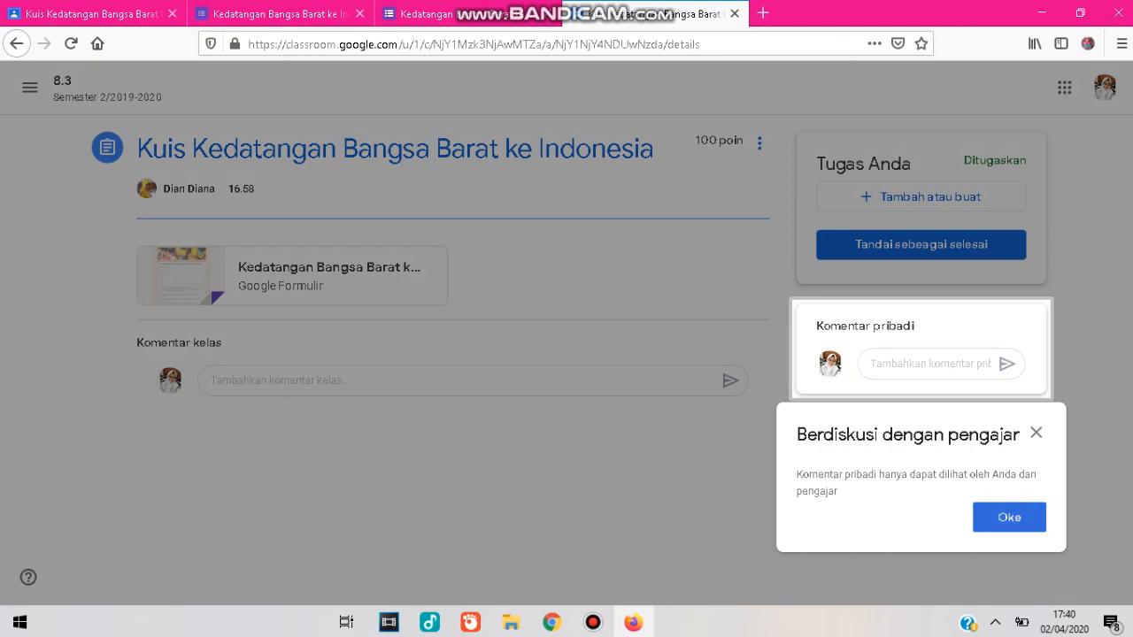
left_click(1036, 432)
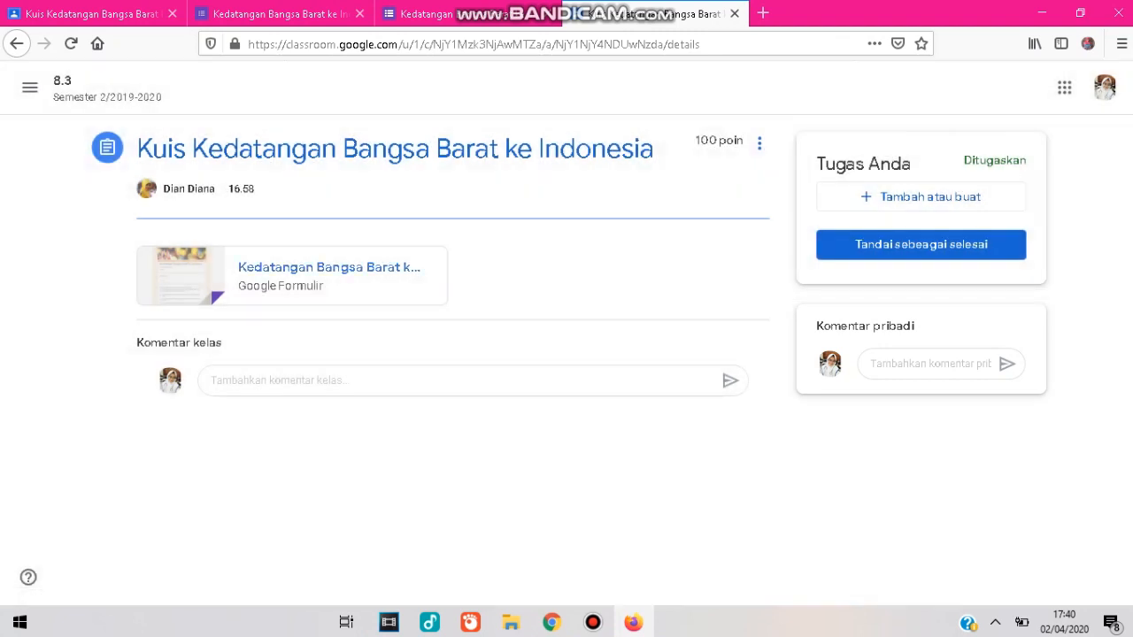
left_click(329, 268)
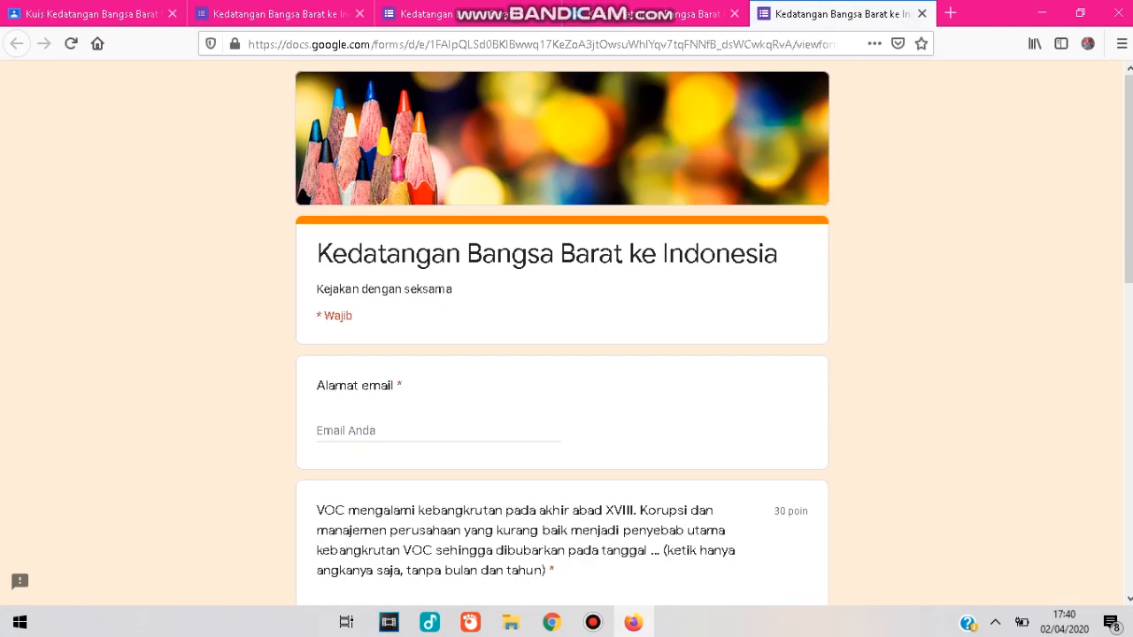
Fill in the student's e-mail address in the form's required email field.
left_click(437, 431)
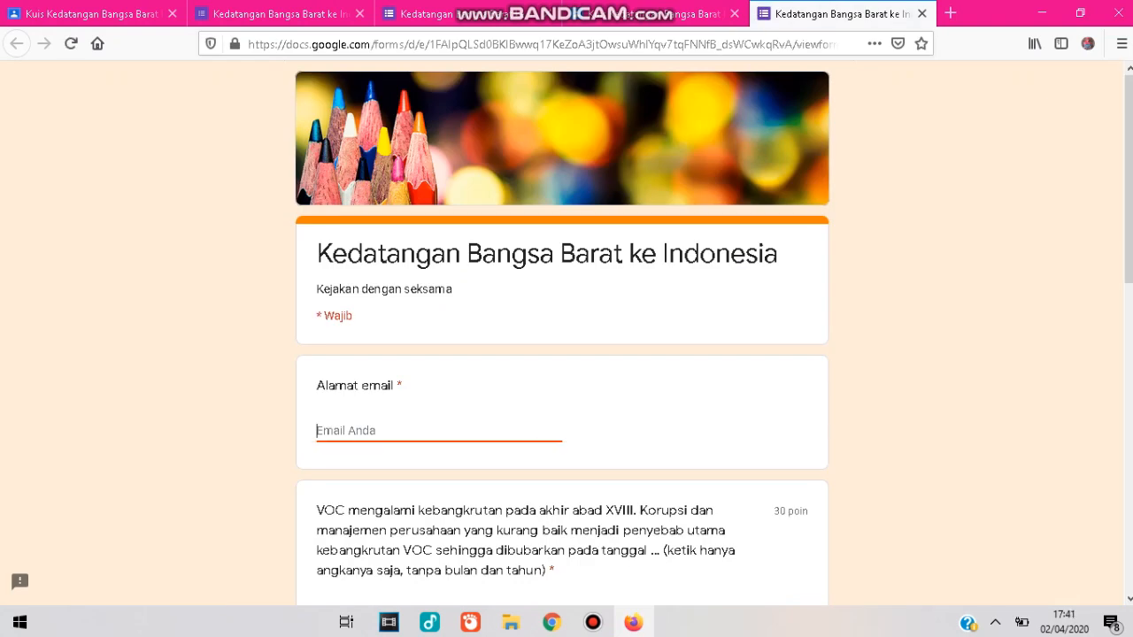
type("reg")
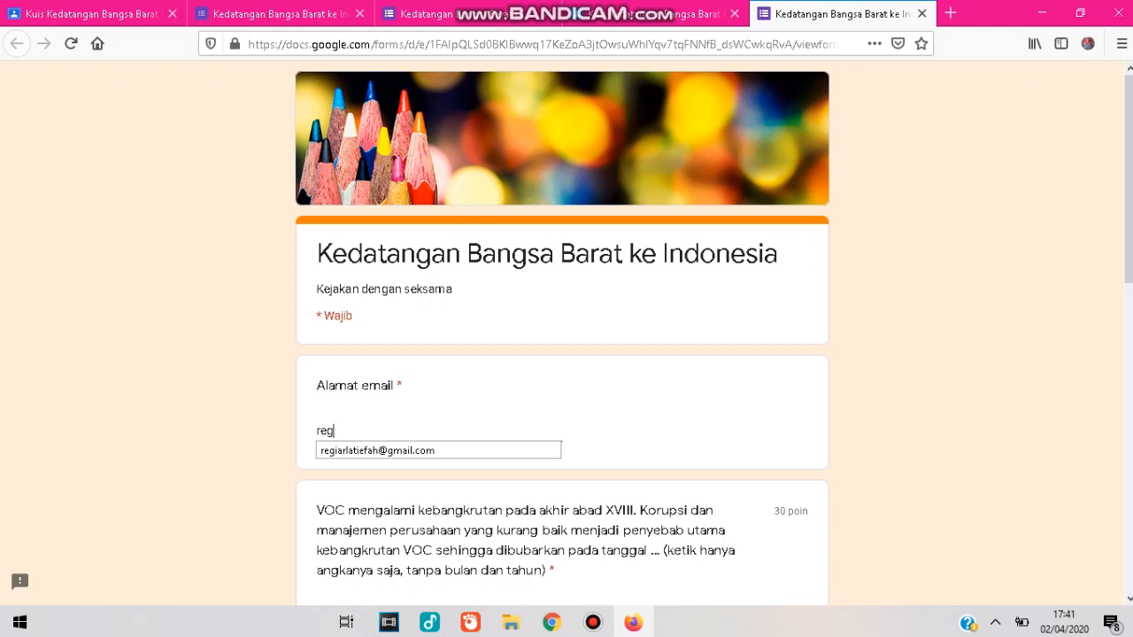
type("iarl")
key("Down")
key("Return")
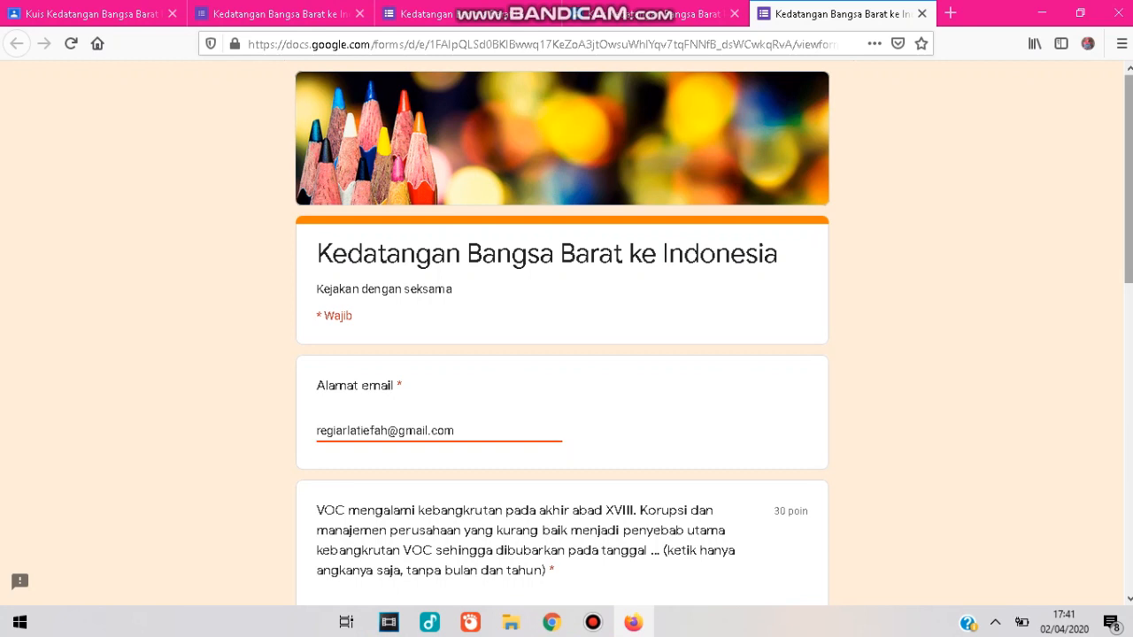
Answer 31 for the VOC bankruptcy date question and choose the defence against England option for the Daendels road question.
scroll(567, 336, "down", 3)
scroll(567, 336, "down", 1)
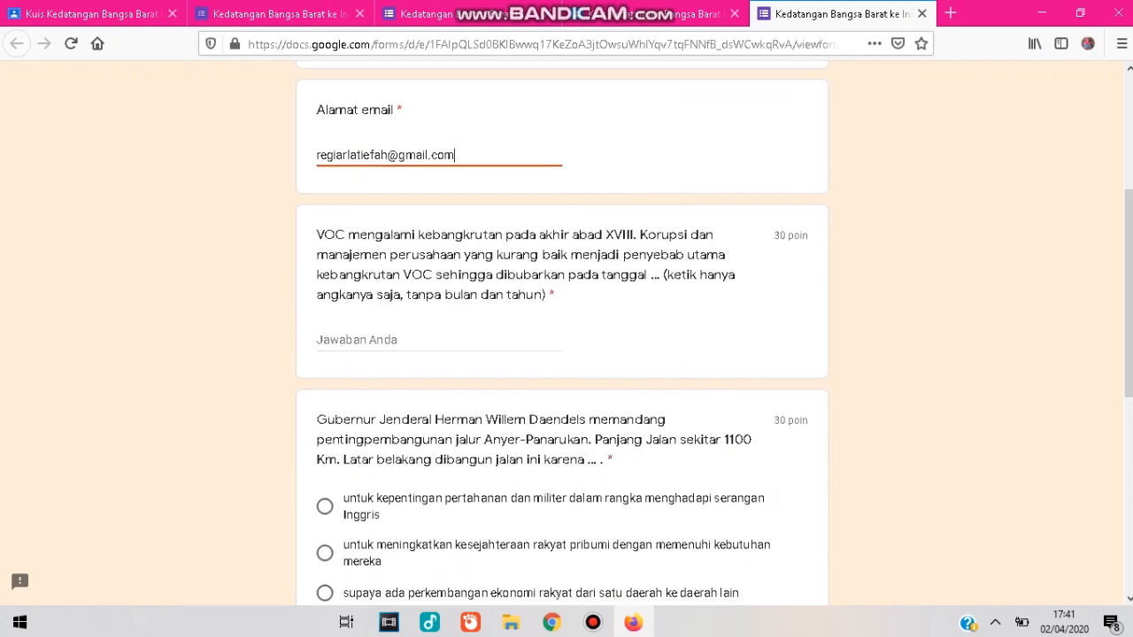
left_click(439, 340)
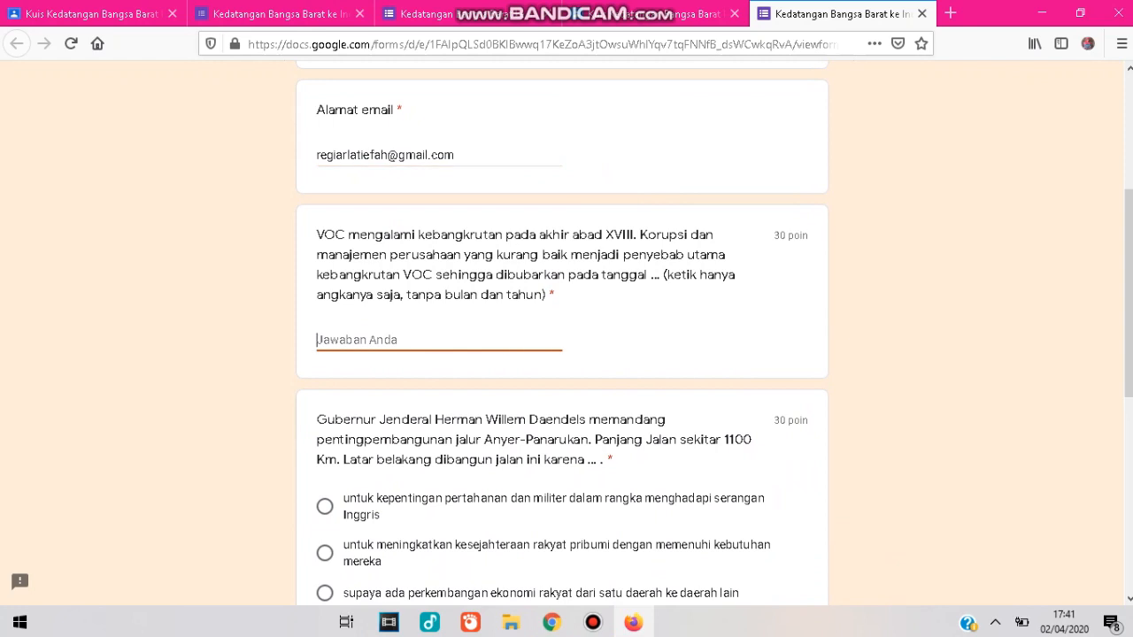
type("31")
scroll(567, 337, "down", 4)
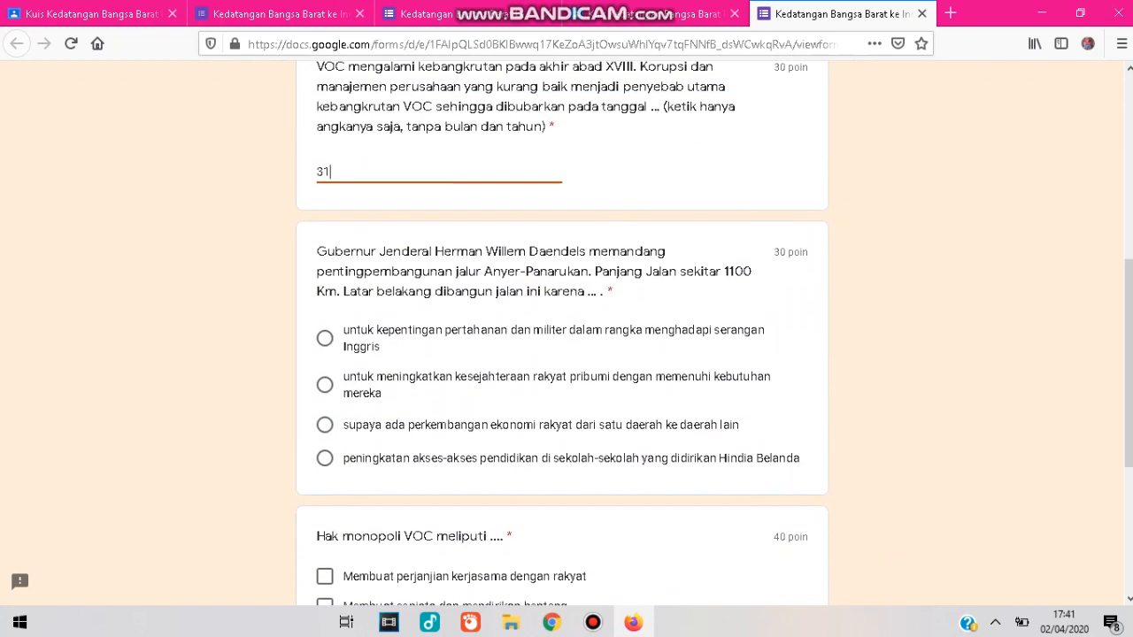
left_click(325, 338)
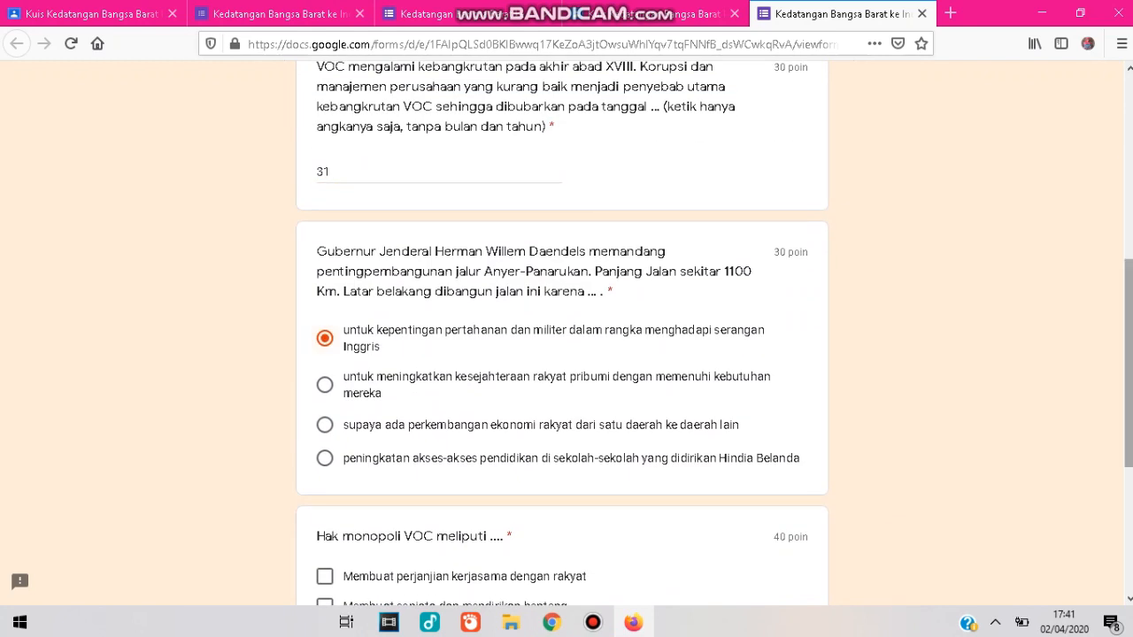
Tick the second, third, fourth and fifth options for the VOC monopoly rights question.
scroll(567, 336, "down", 5)
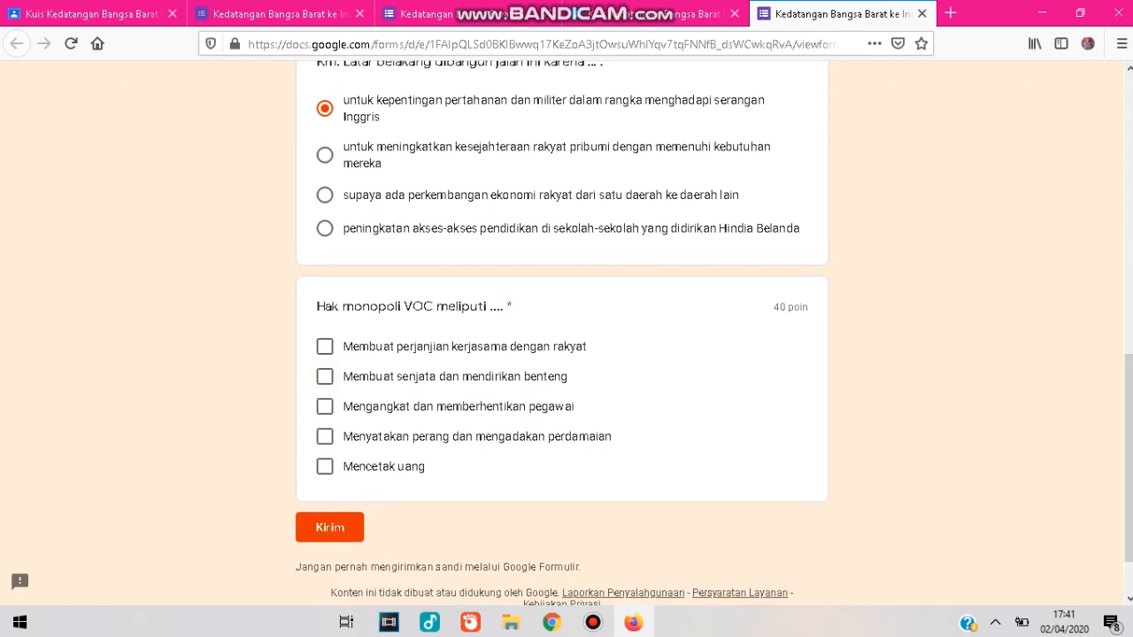
left_click(324, 376)
left_click(325, 406)
left_click(325, 437)
left_click(325, 467)
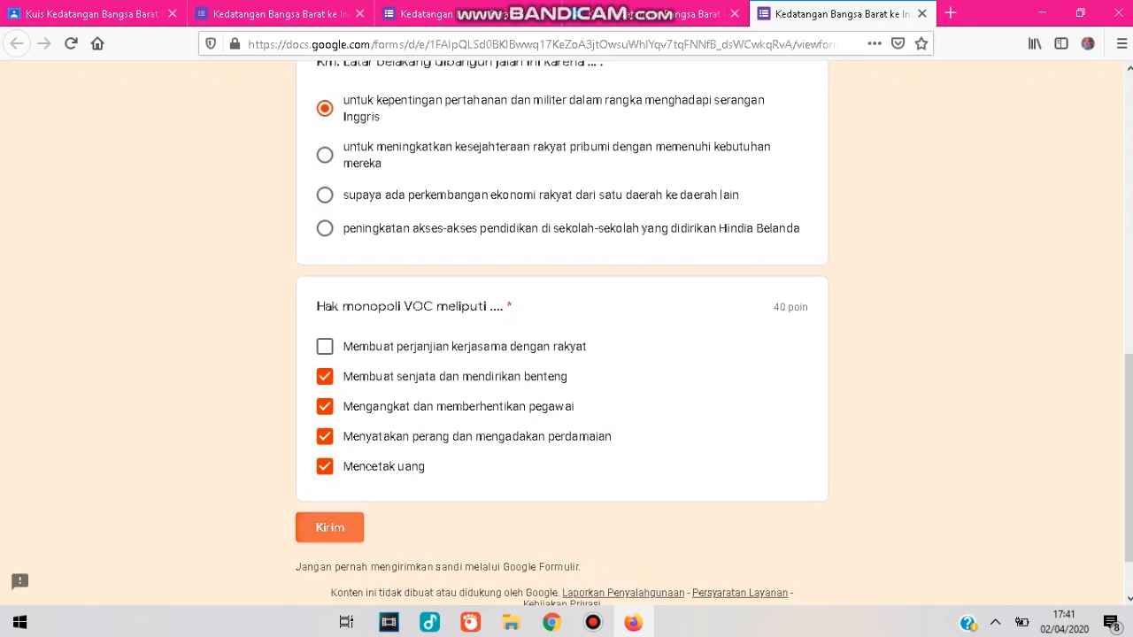
Submit the responses, open the score view and review the graded answers for each question.
left_click(329, 528)
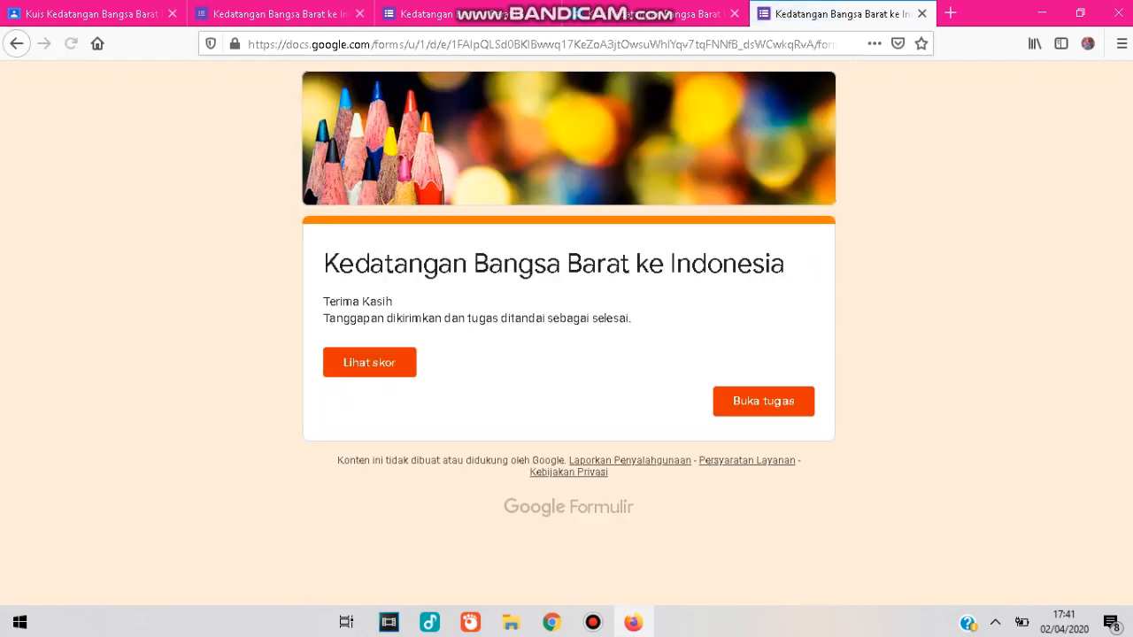
left_click(369, 362)
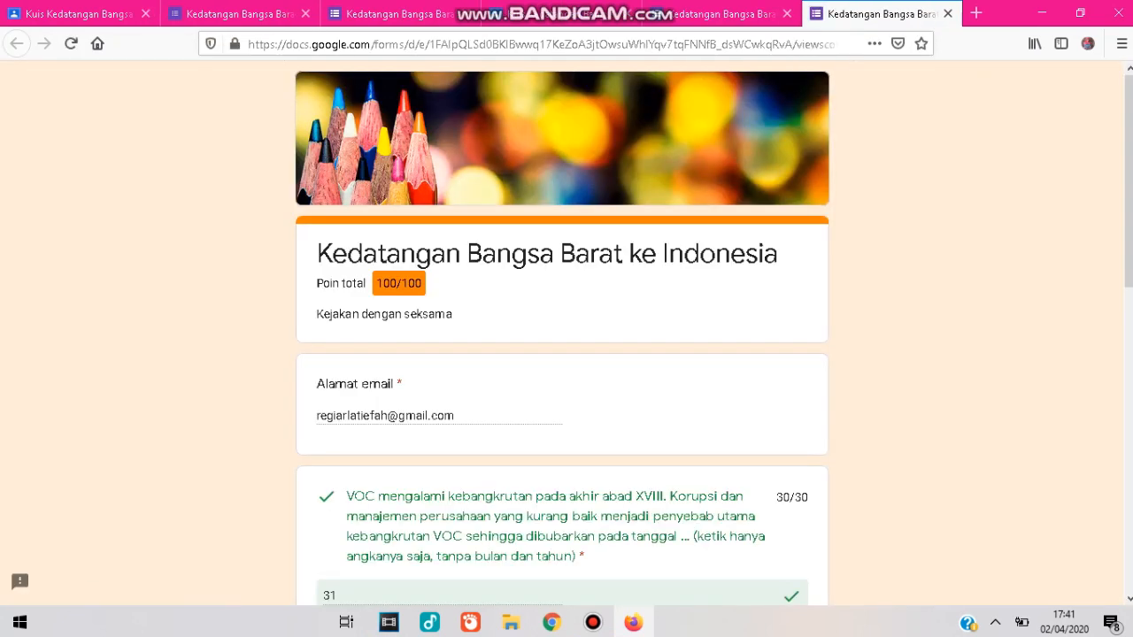
scroll(562, 354, "down", 5)
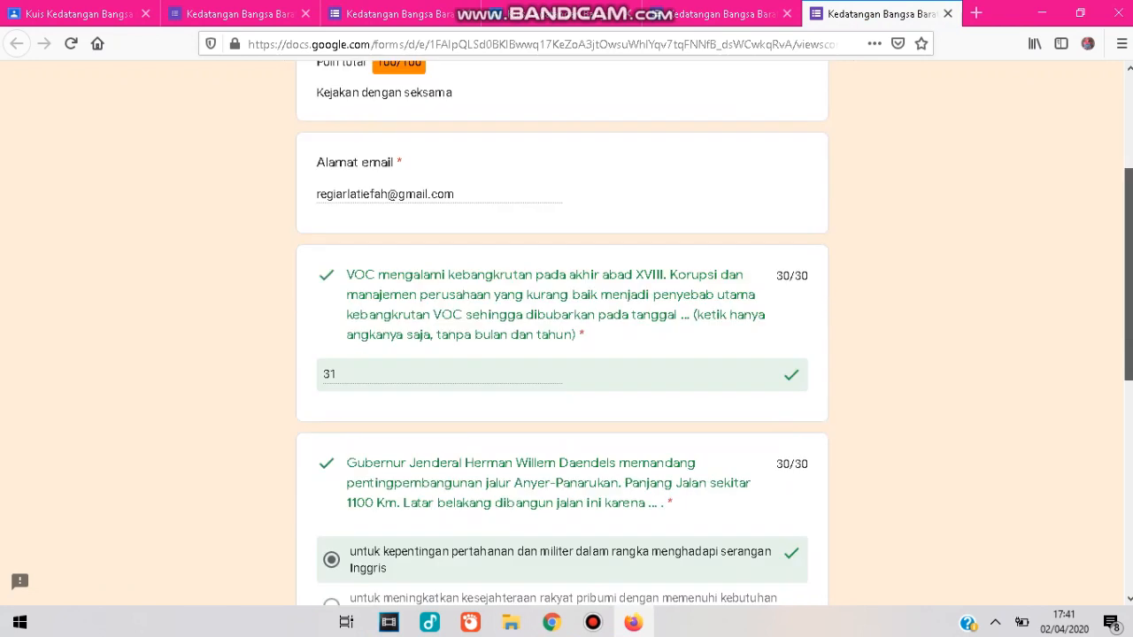
scroll(562, 354, "down", 2)
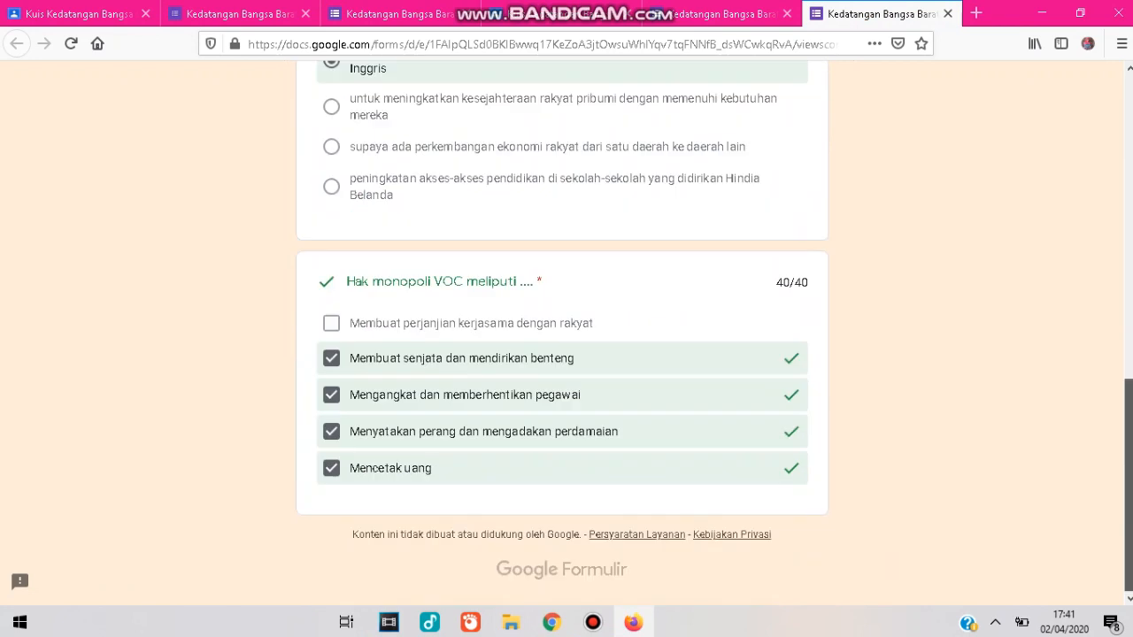
scroll(562, 354, "up", 10)
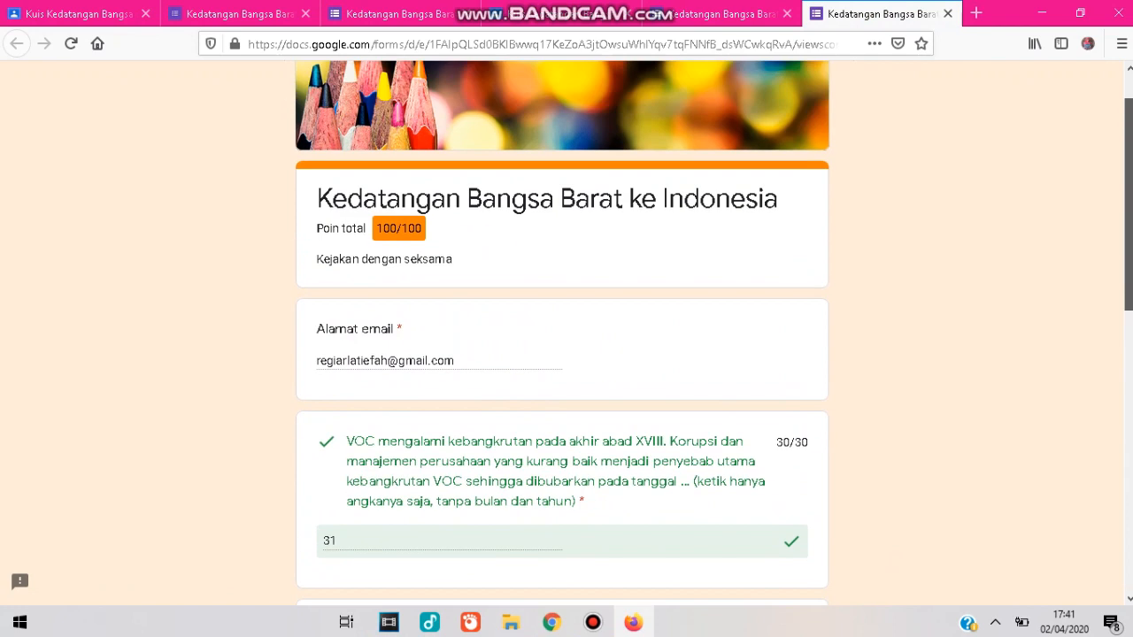
scroll(562, 354, "up", 1)
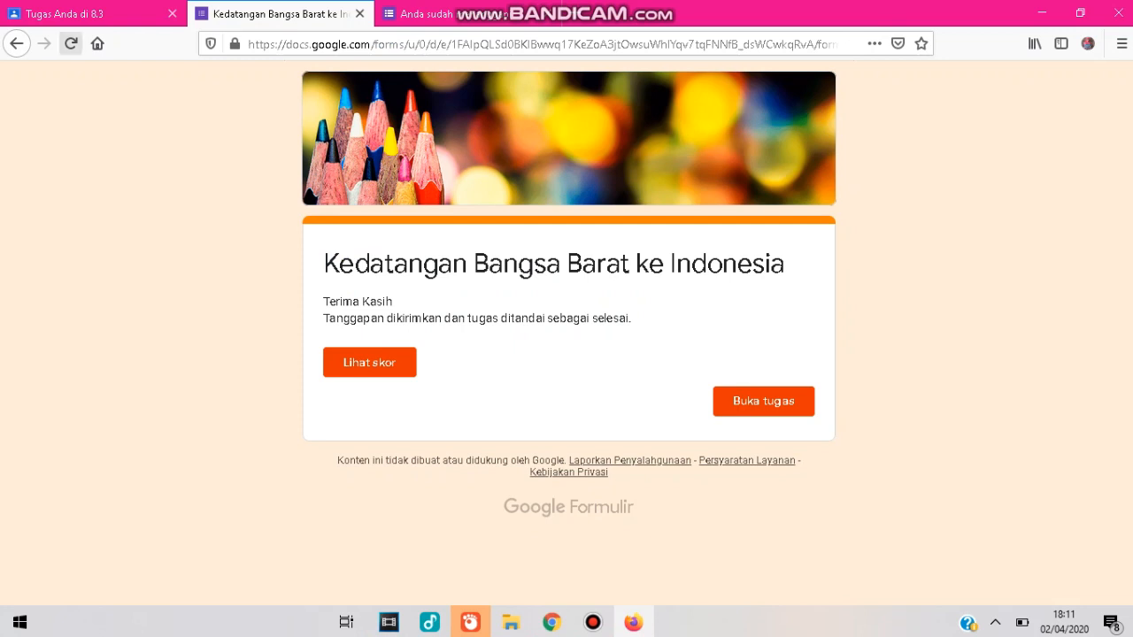
Switch to the teacher's browser and open the quiz assignment's student work list.
left_click(553, 622)
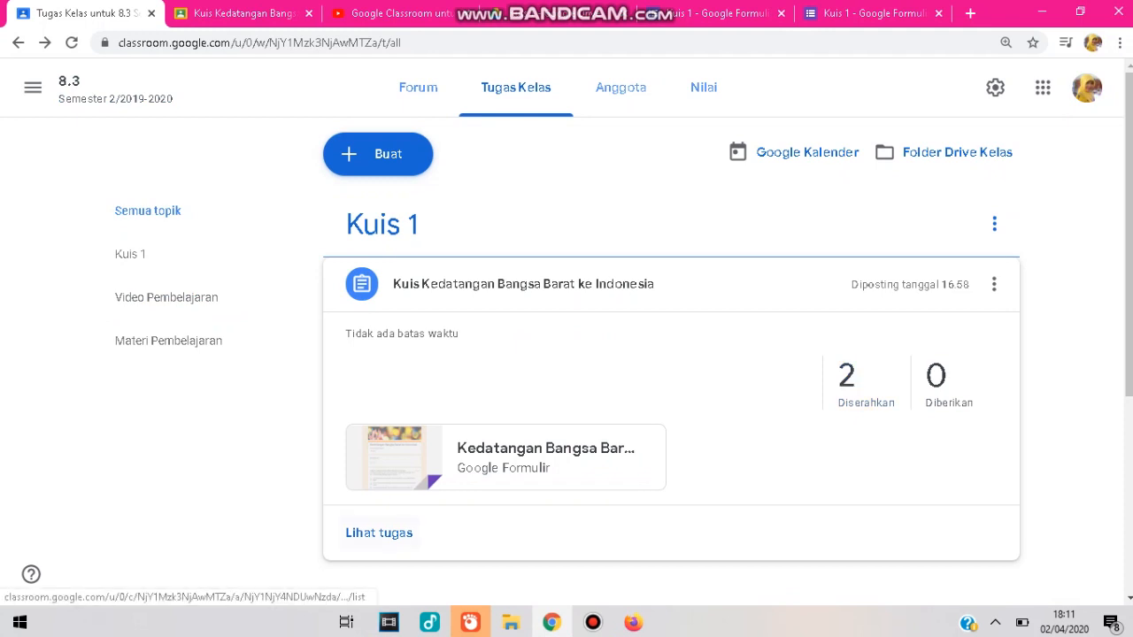
left_click(379, 533)
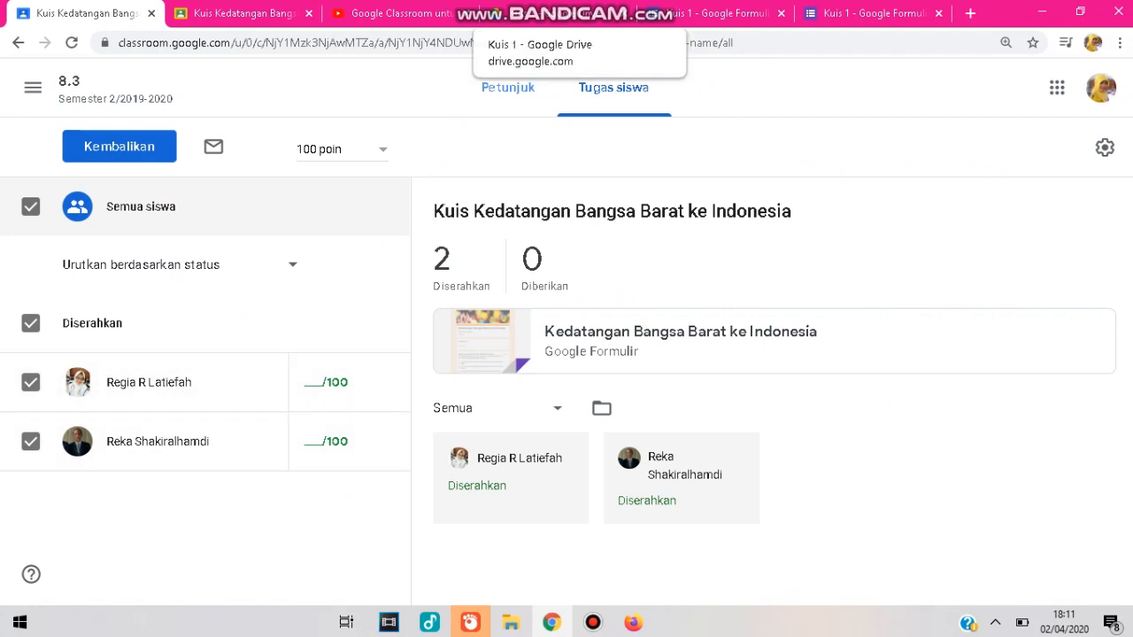
Open the Kuis 1 form from the class Drive folder and review its responses summary and scores.
left_click(557, 13)
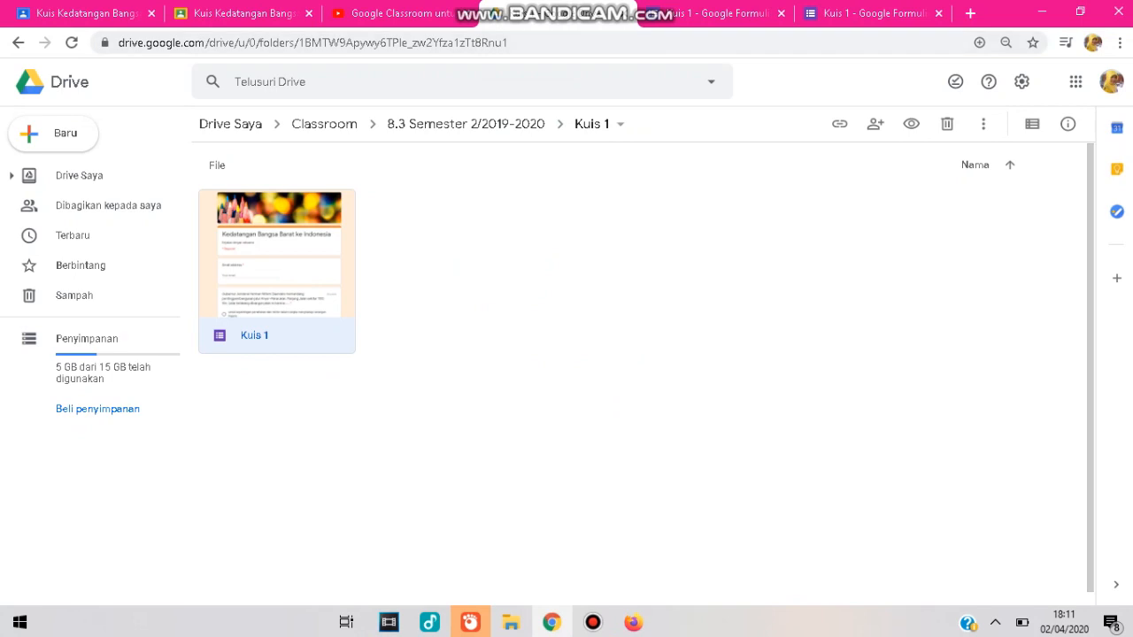
double_click(277, 272)
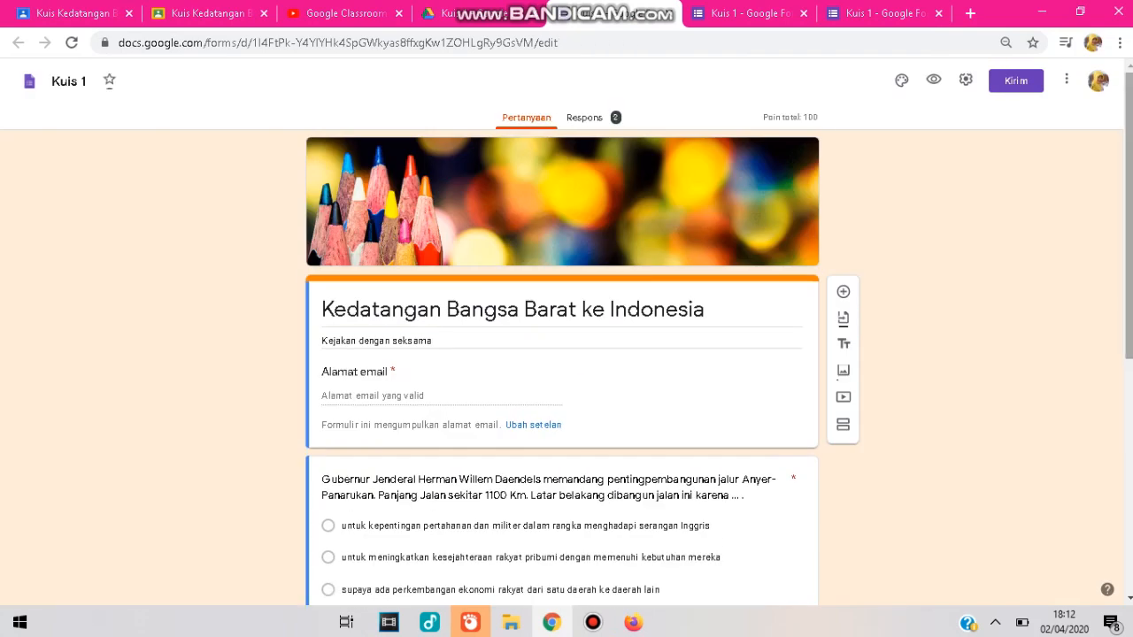
left_click(584, 117)
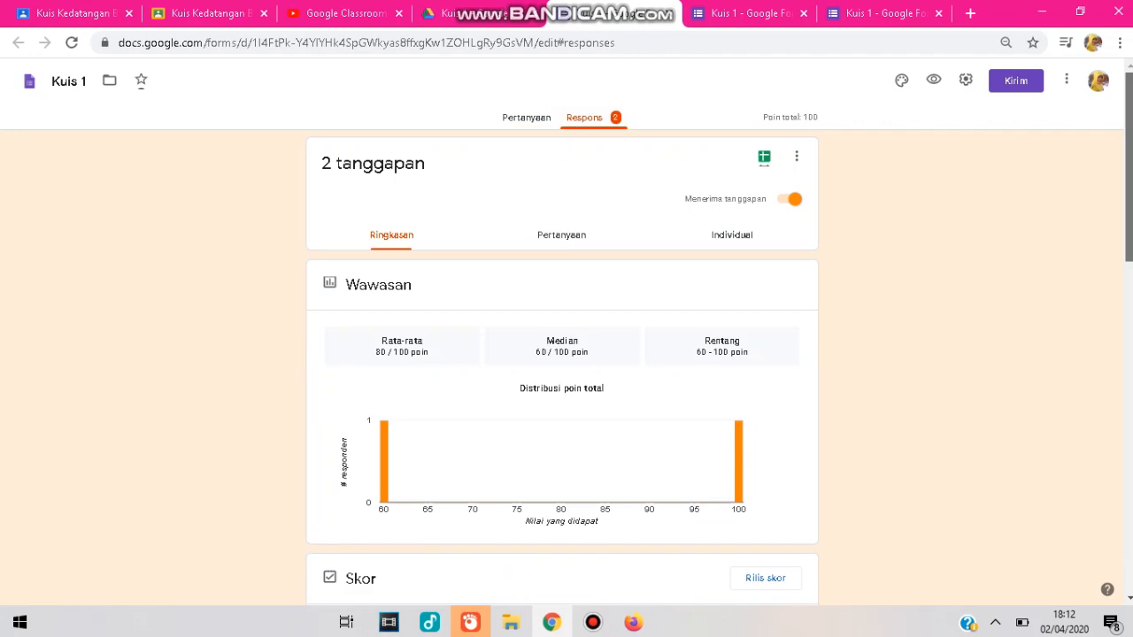
scroll(562, 368, "down", 3)
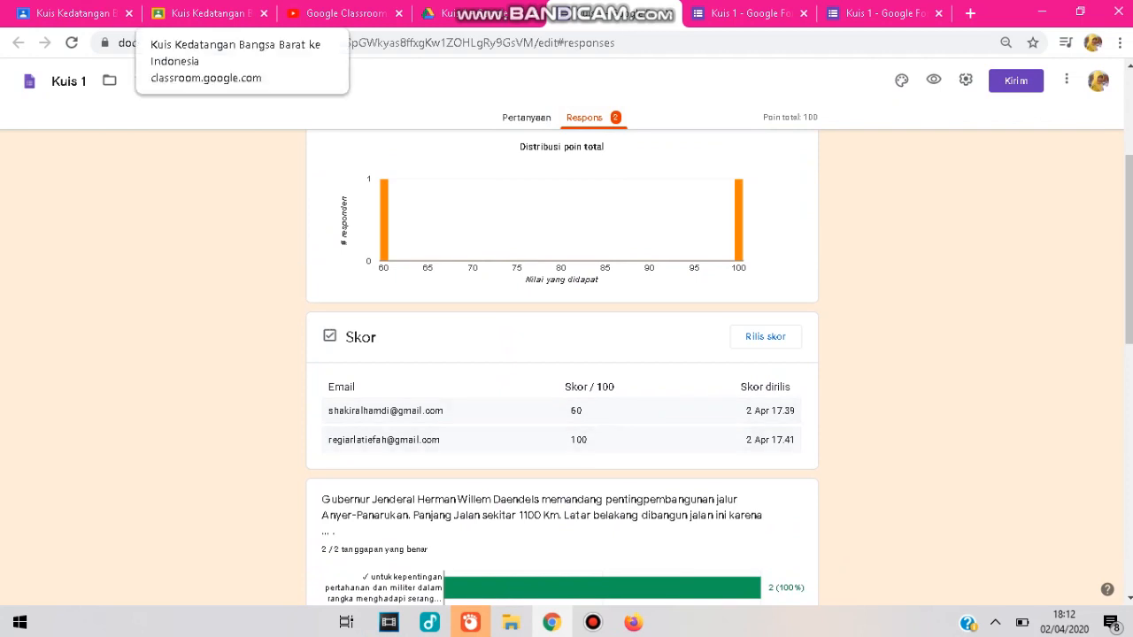
left_click(76, 13)
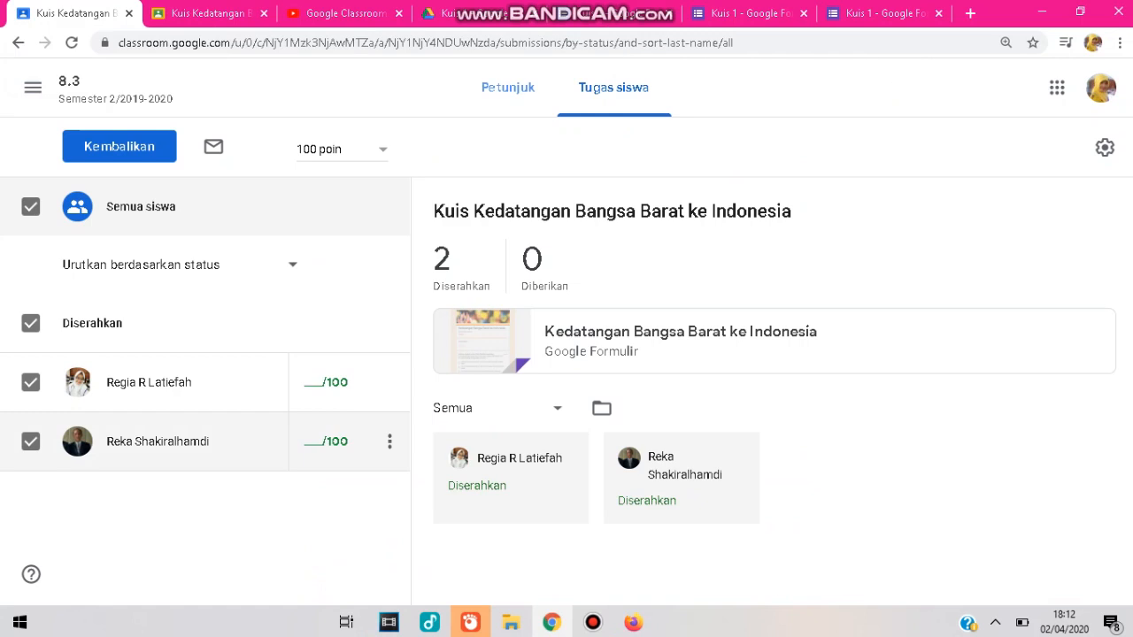
Enter a grade of 100 for the first student and 60 for the second student.
left_click(327, 382)
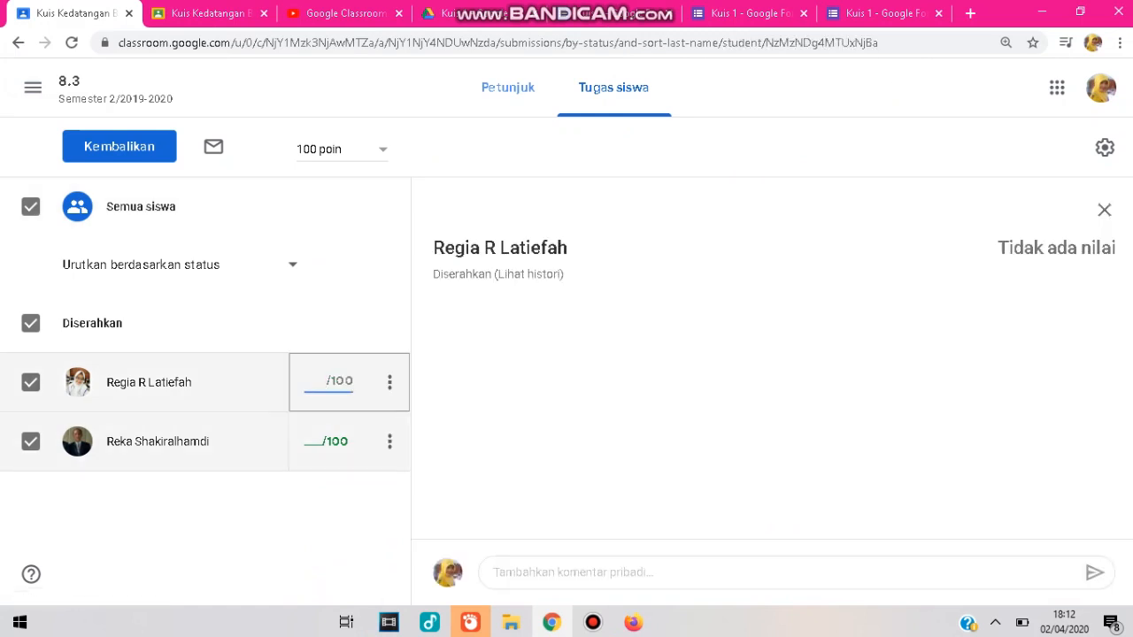
type("100")
left_click(328, 441)
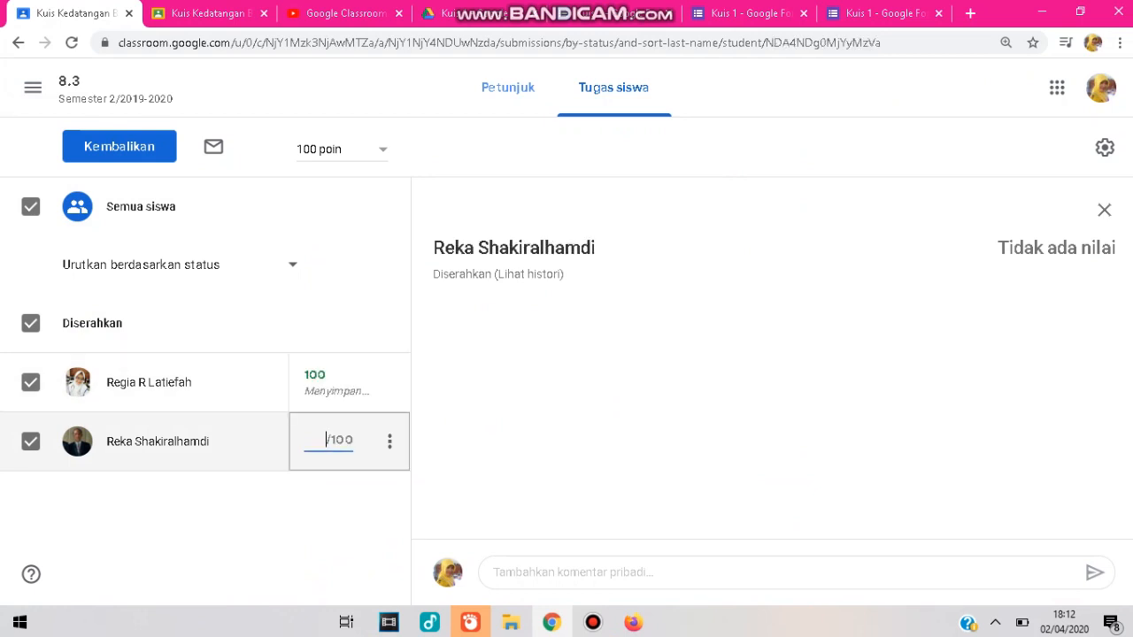
type("60")
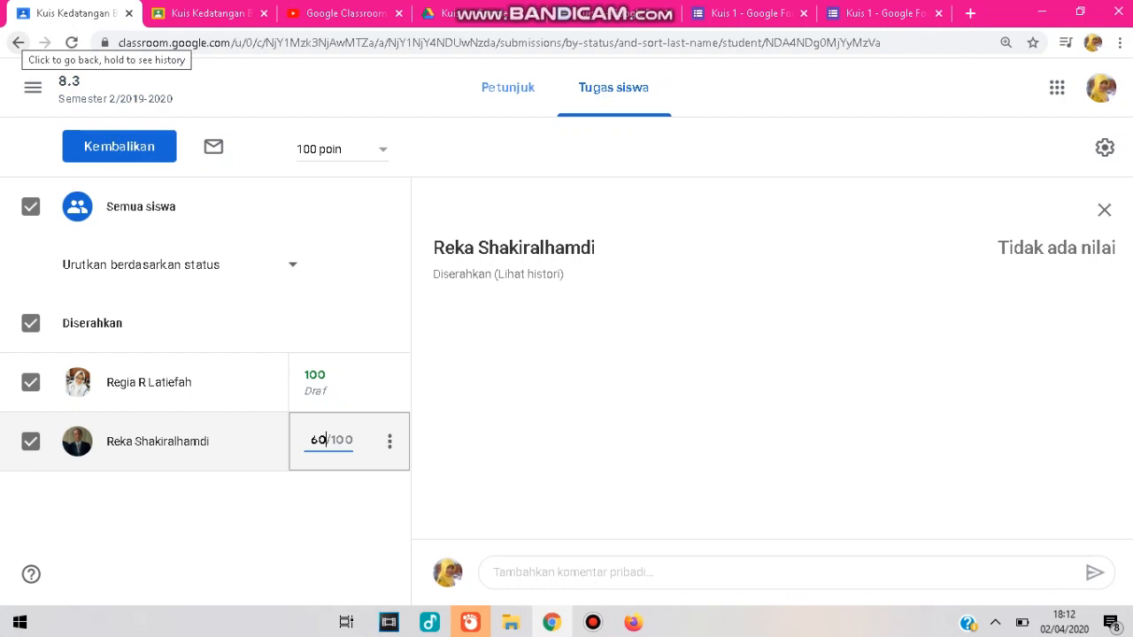
Return to the classwork page and open the class grades.
left_click(18, 43)
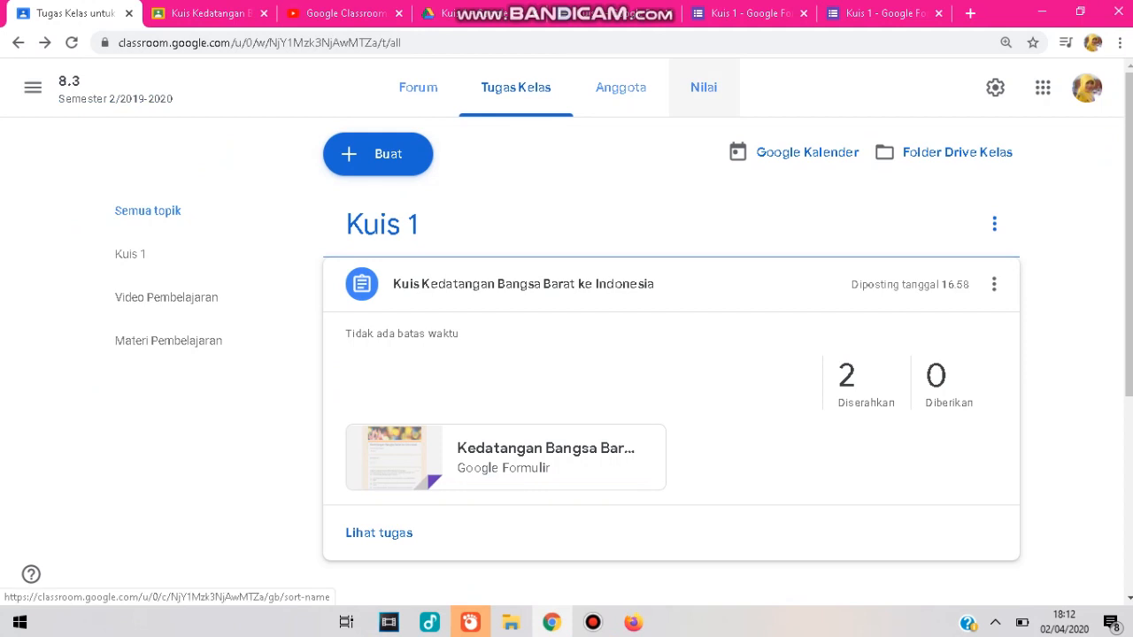
left_click(703, 87)
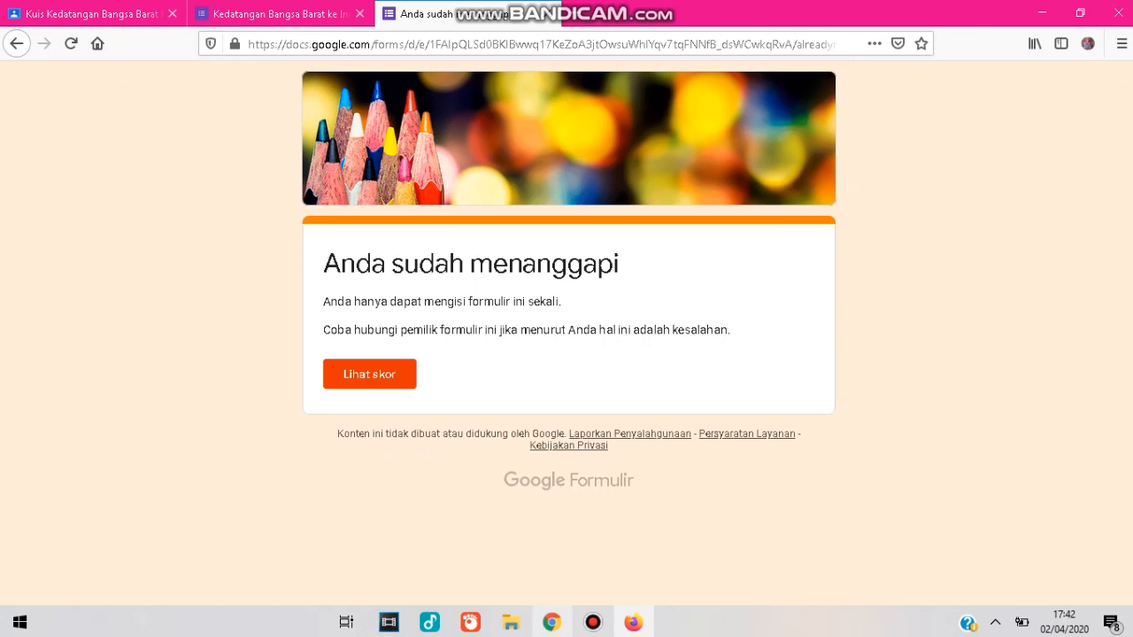
left_click(552, 622)
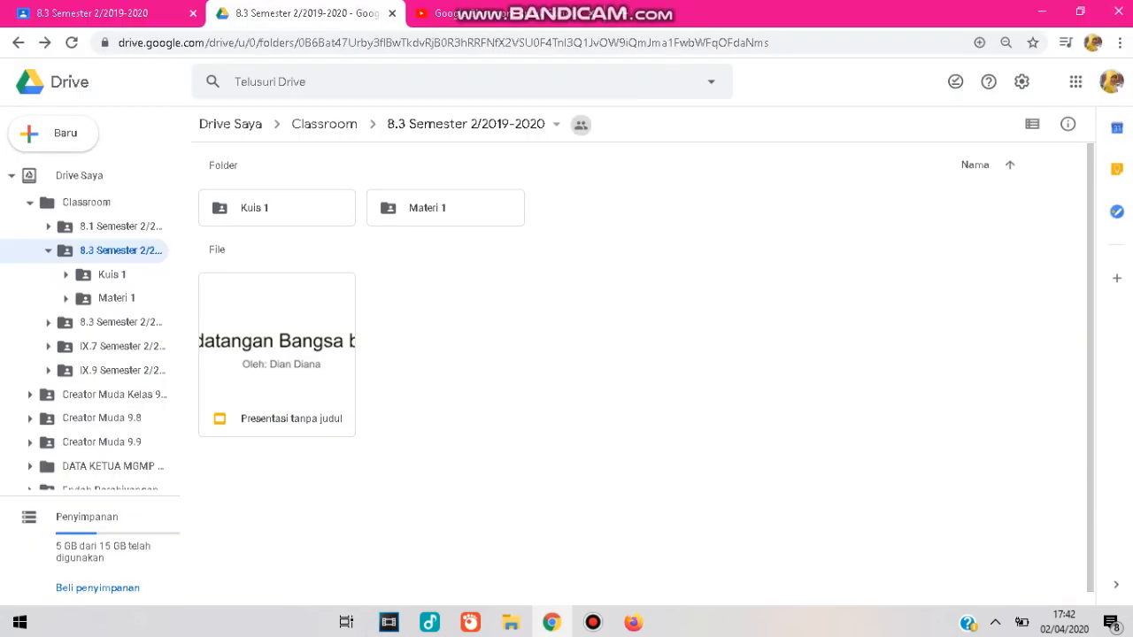